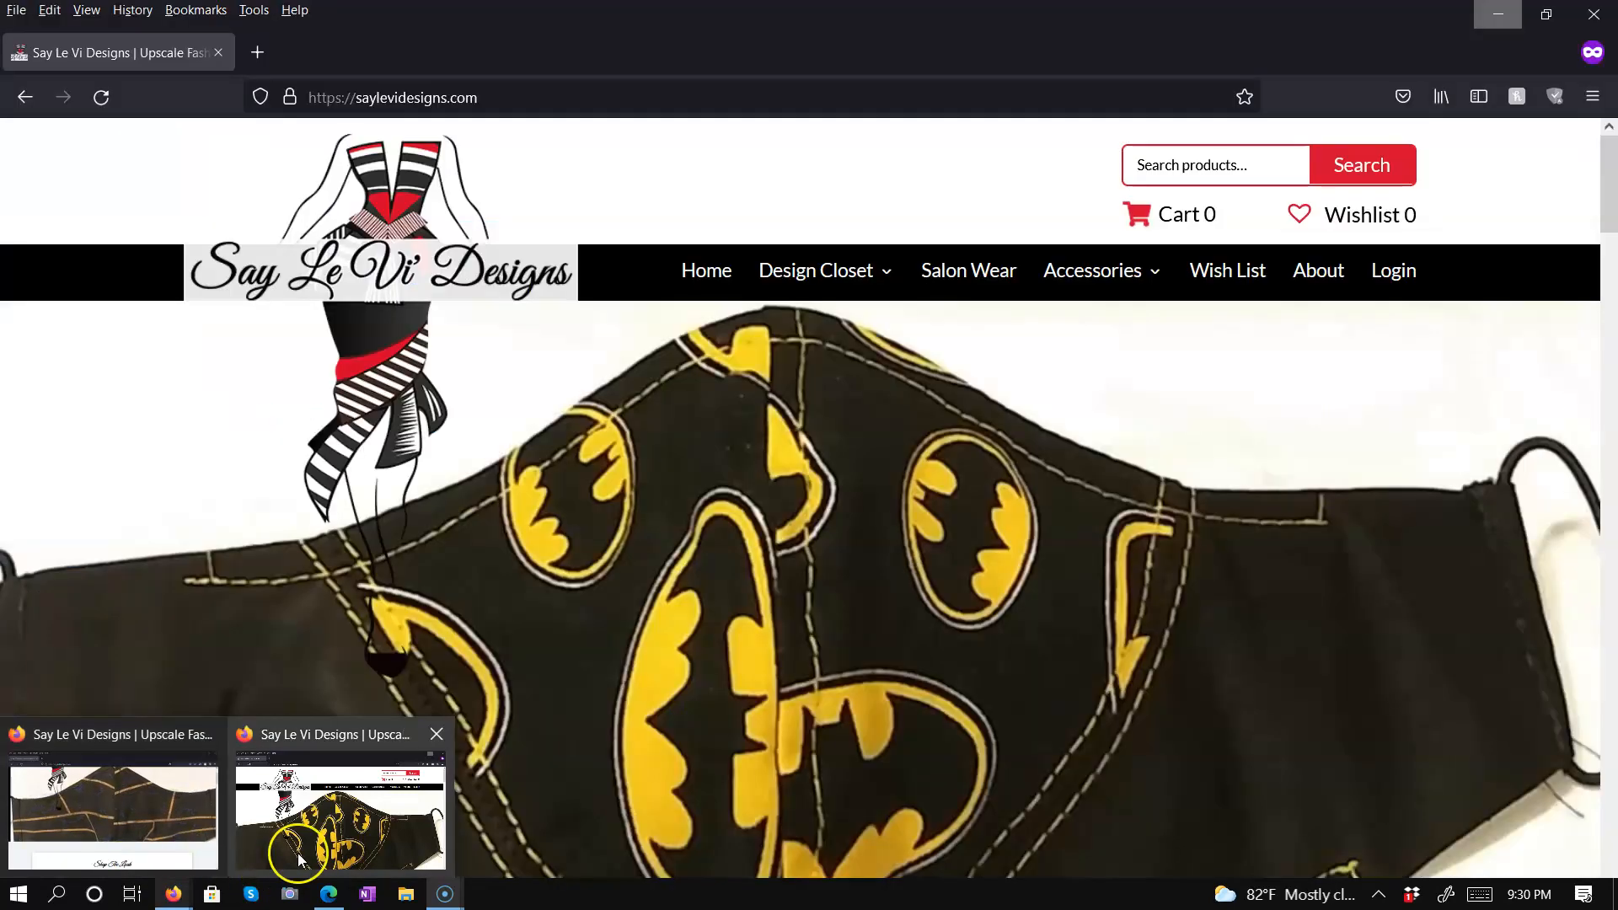
- Open the Test1 product's options page from the Shop The Look carousel on the Say Le Vi Designs storefront
{"action": "left_click", "coordinate": [295, 853]}
{"action": "scroll", "coordinate": [360, 611], "scroll_direction": "down", "scroll_amount": 5}
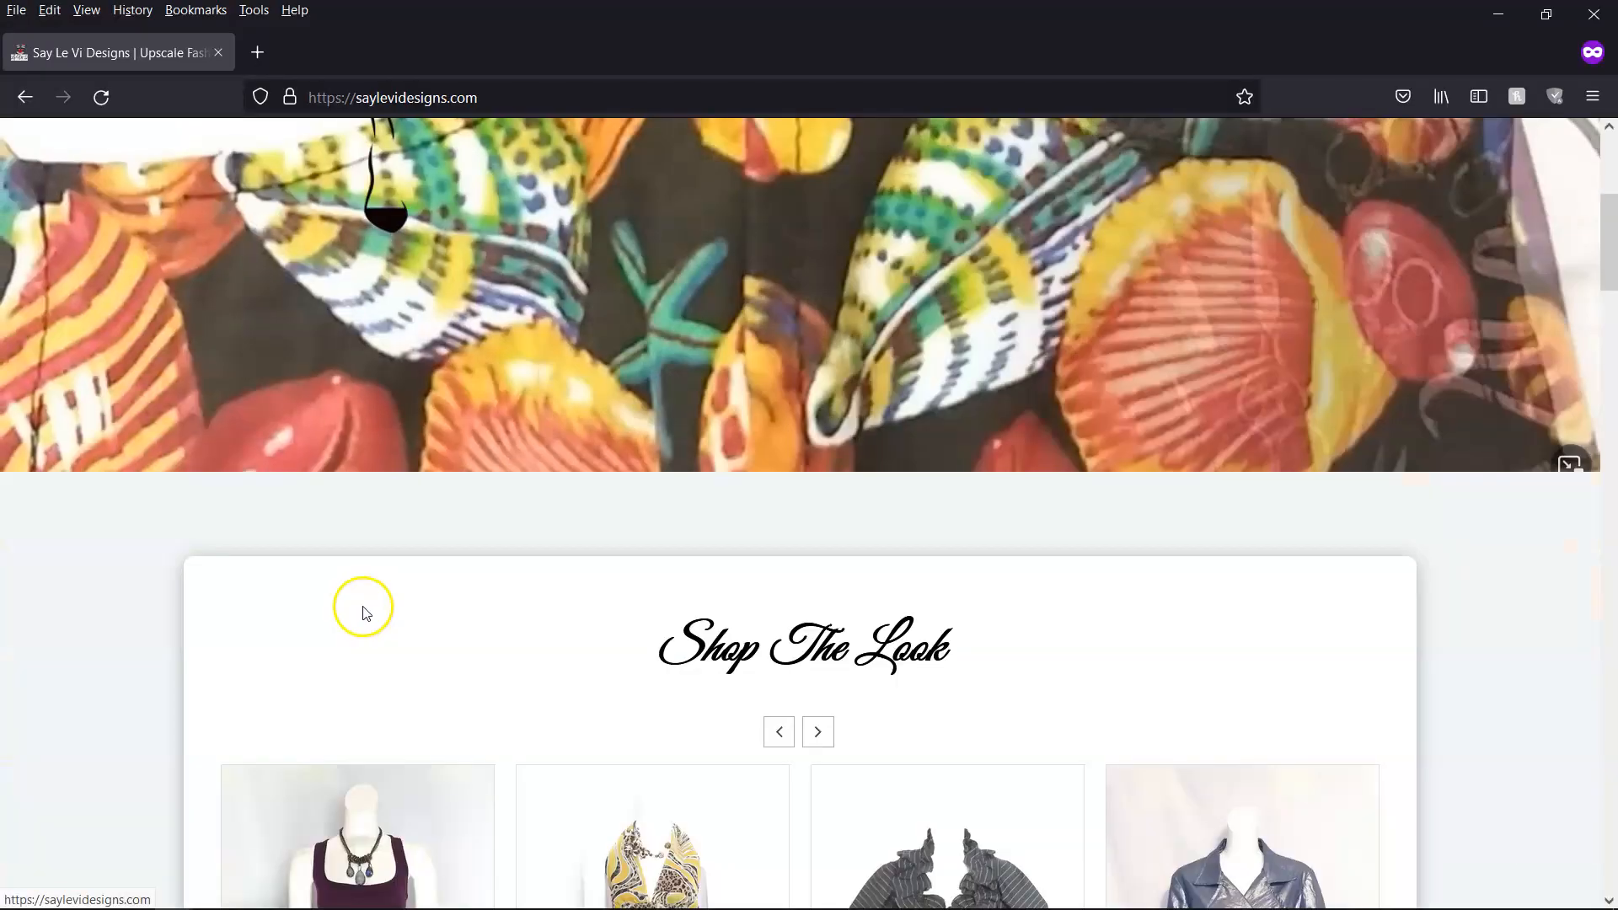
{"action": "scroll", "coordinate": [362, 609], "scroll_direction": "down", "scroll_amount": 4}
{"action": "scroll", "coordinate": [366, 611], "scroll_direction": "down", "scroll_amount": 4}
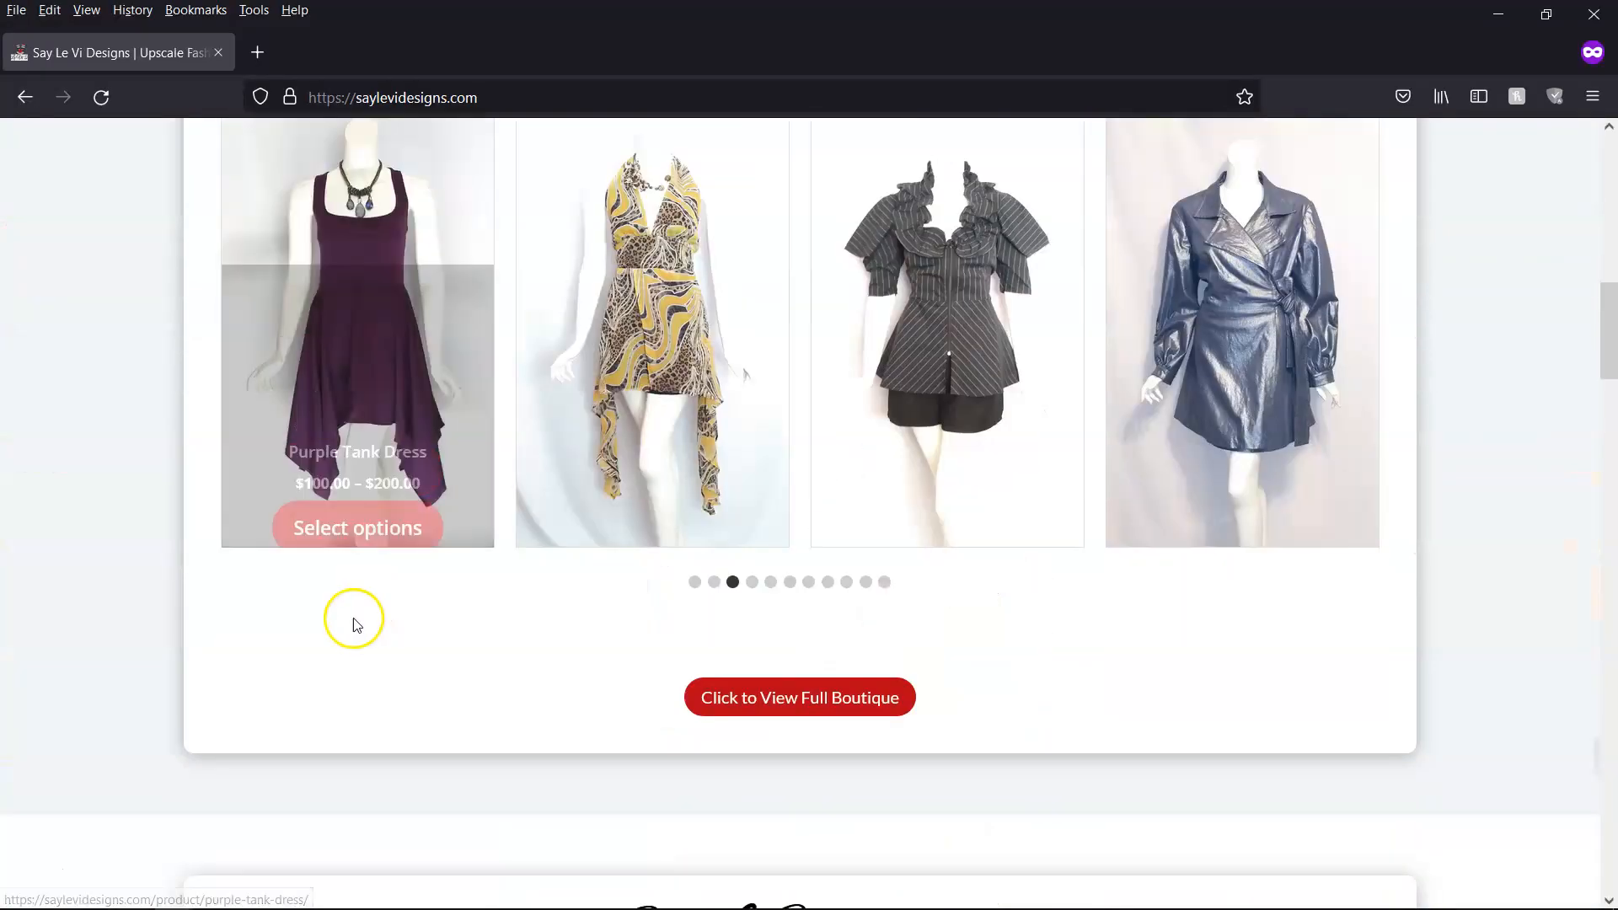
{"action": "left_click", "coordinate": [694, 582]}
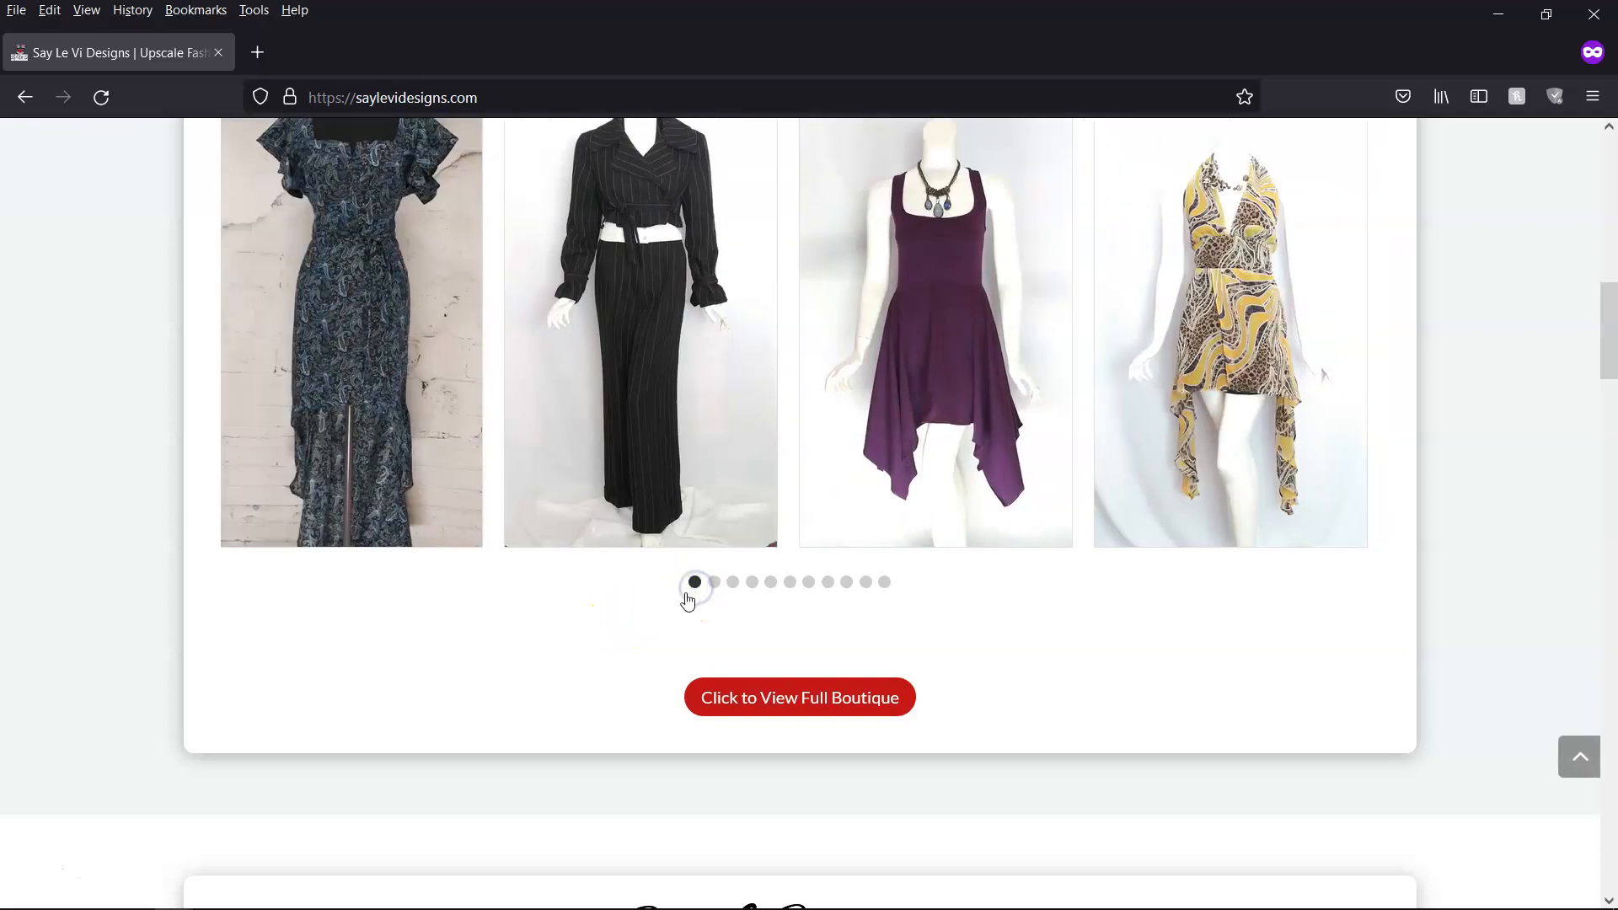
{"action": "scroll", "coordinate": [553, 651], "scroll_direction": "up", "scroll_amount": 4}
{"action": "mouse_move", "coordinate": [371, 640]}
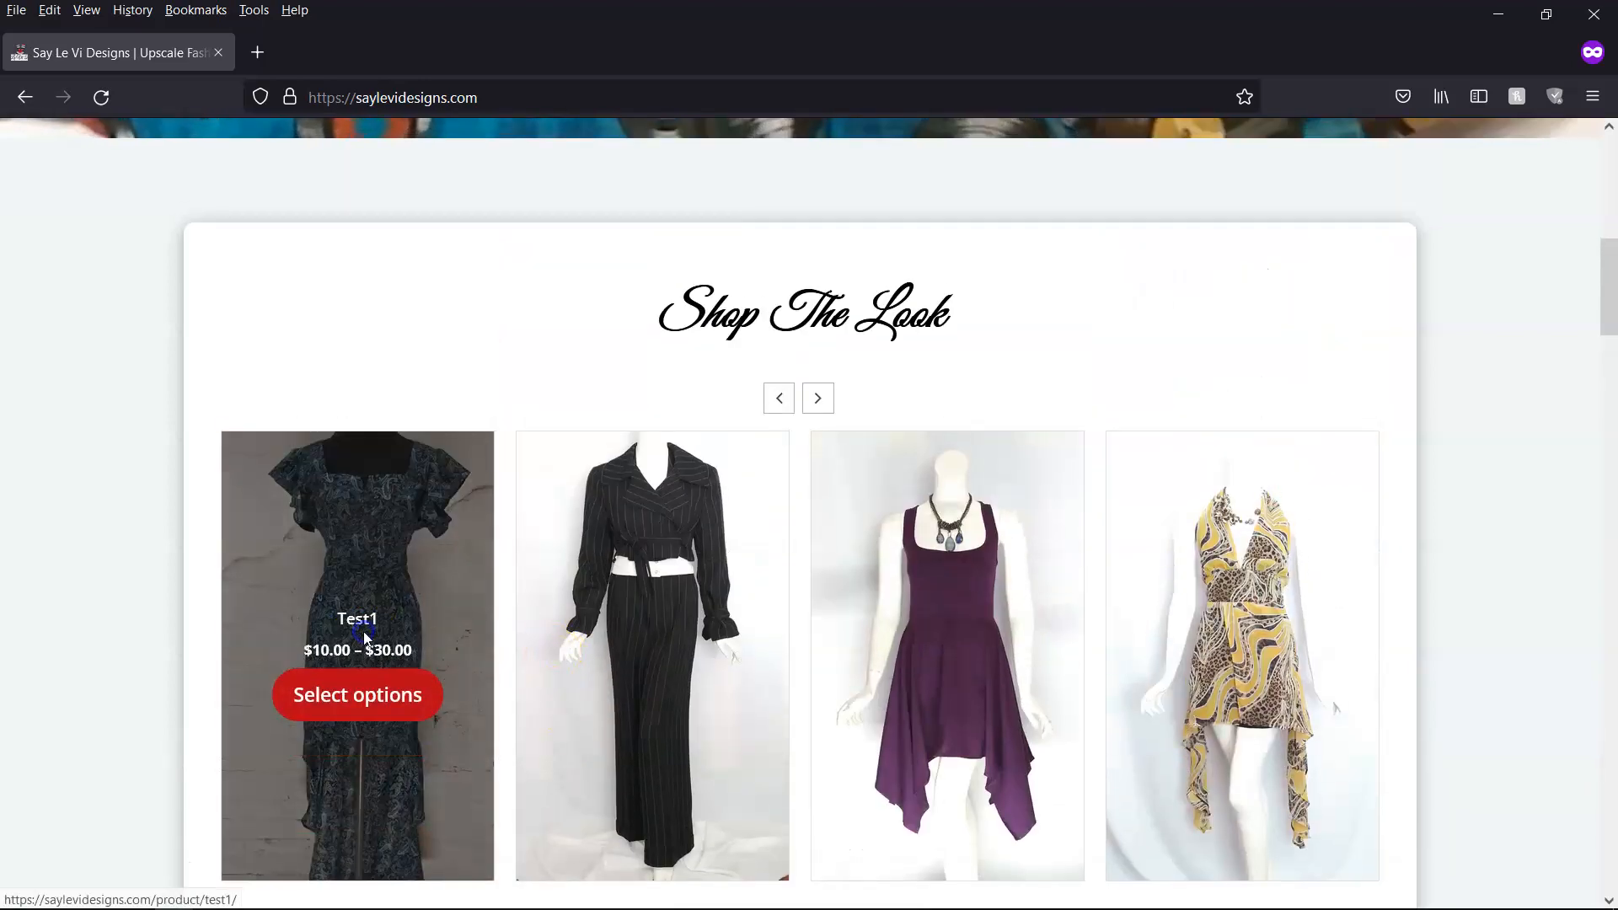
{"action": "left_click", "coordinate": [368, 691]}
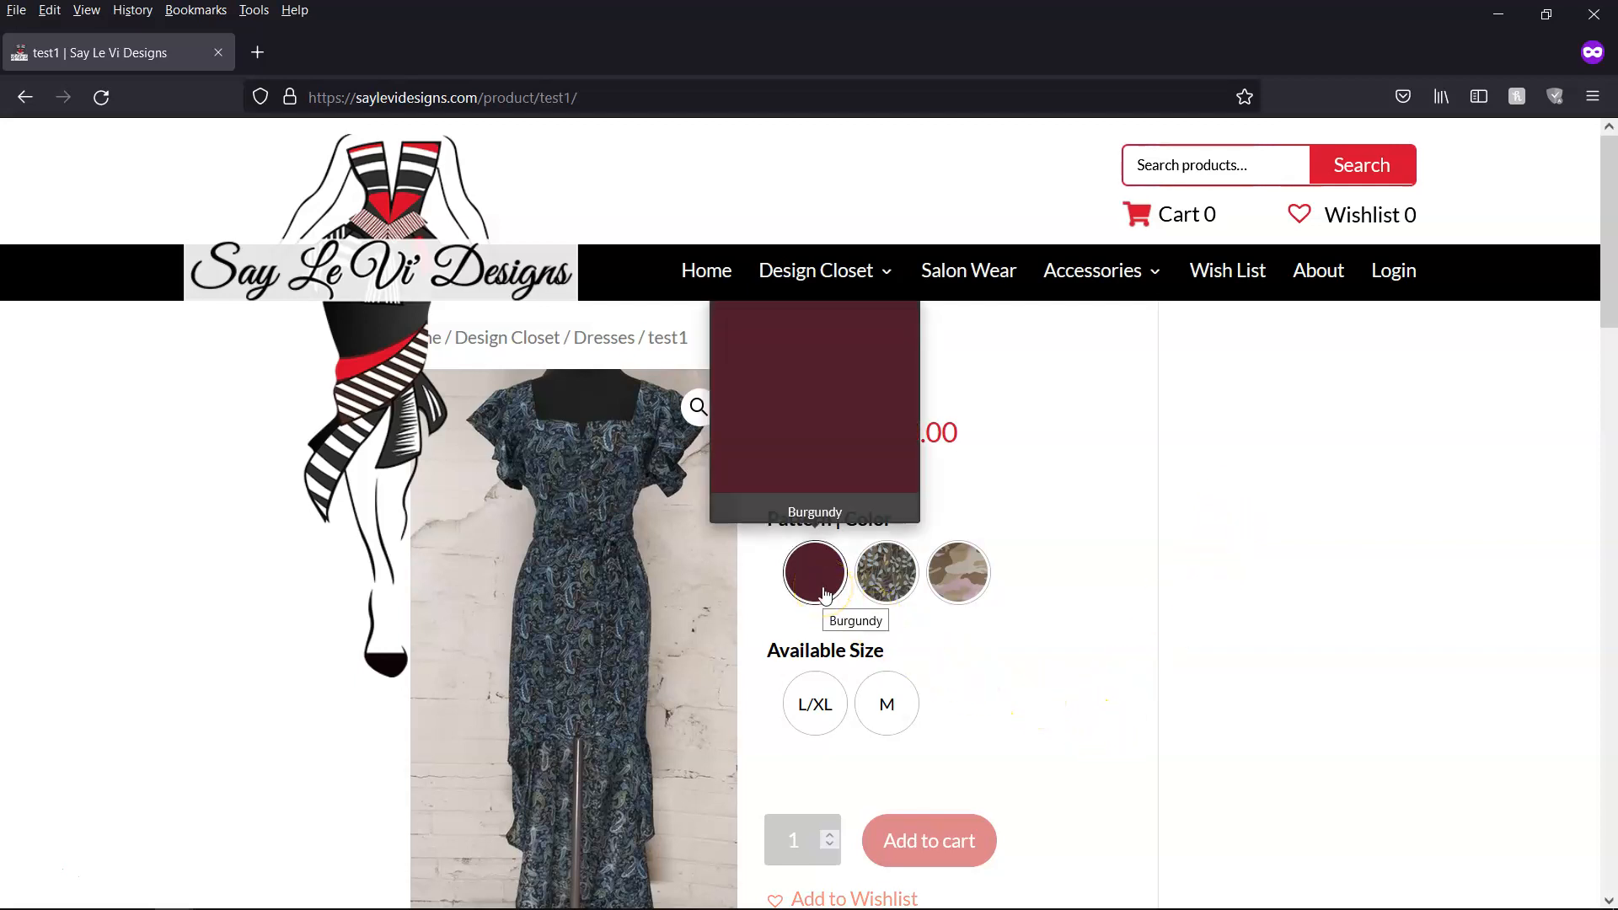
- Check which sizes test1 offers for the Burgundy, Floral and pink camo swatches, and look over the rest of the product page
{"action": "mouse_move", "coordinate": [901, 593]}
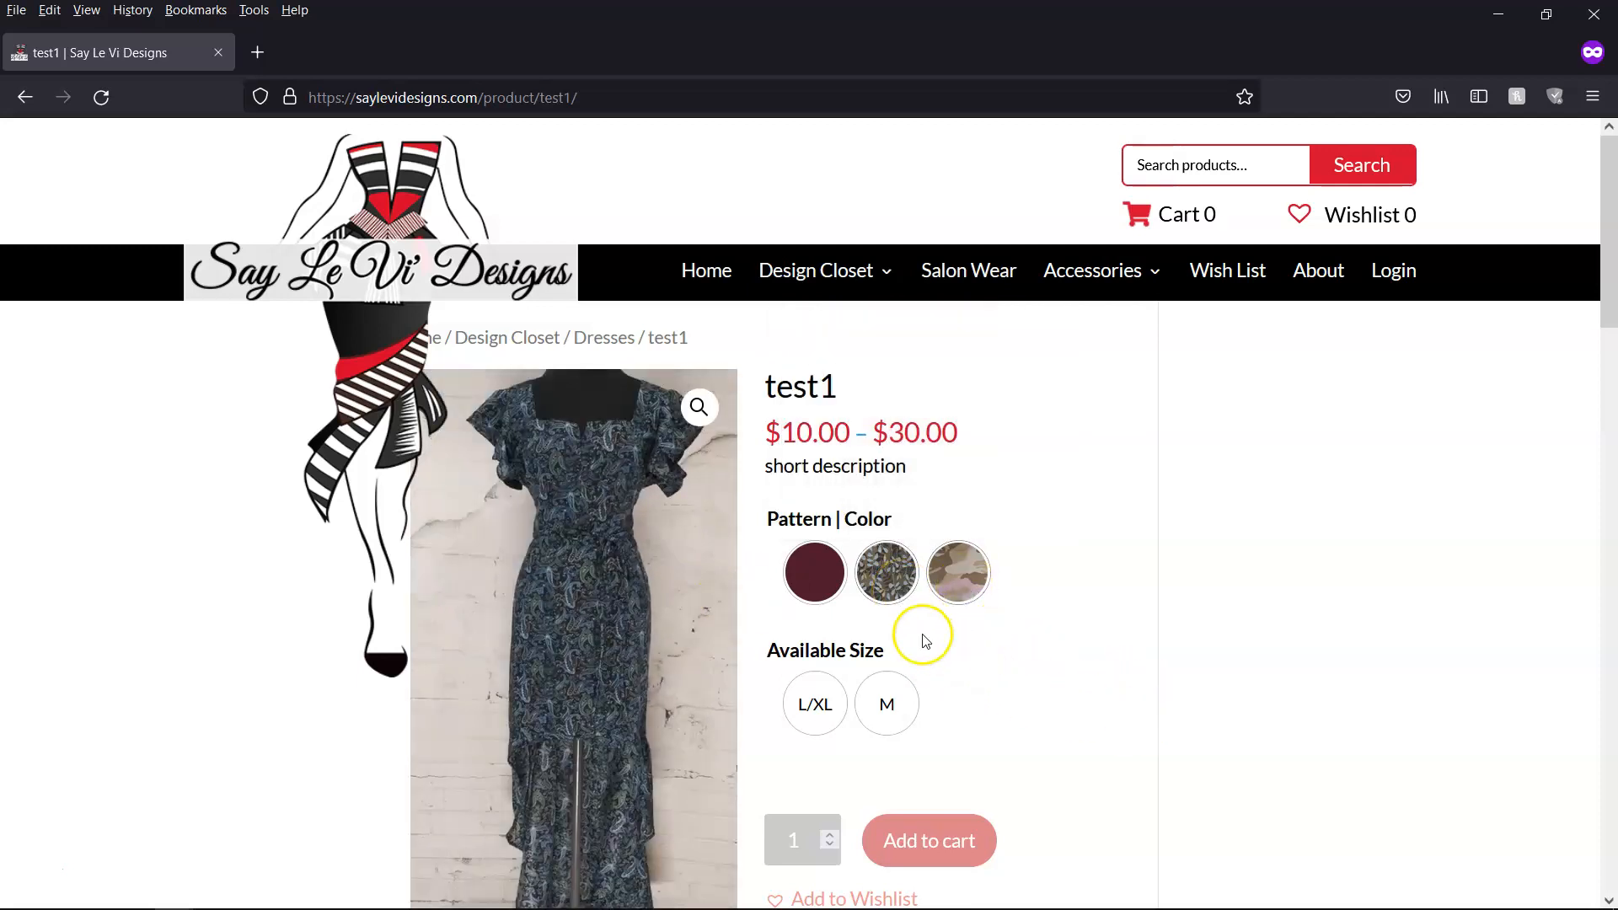
{"action": "left_click", "coordinate": [807, 595]}
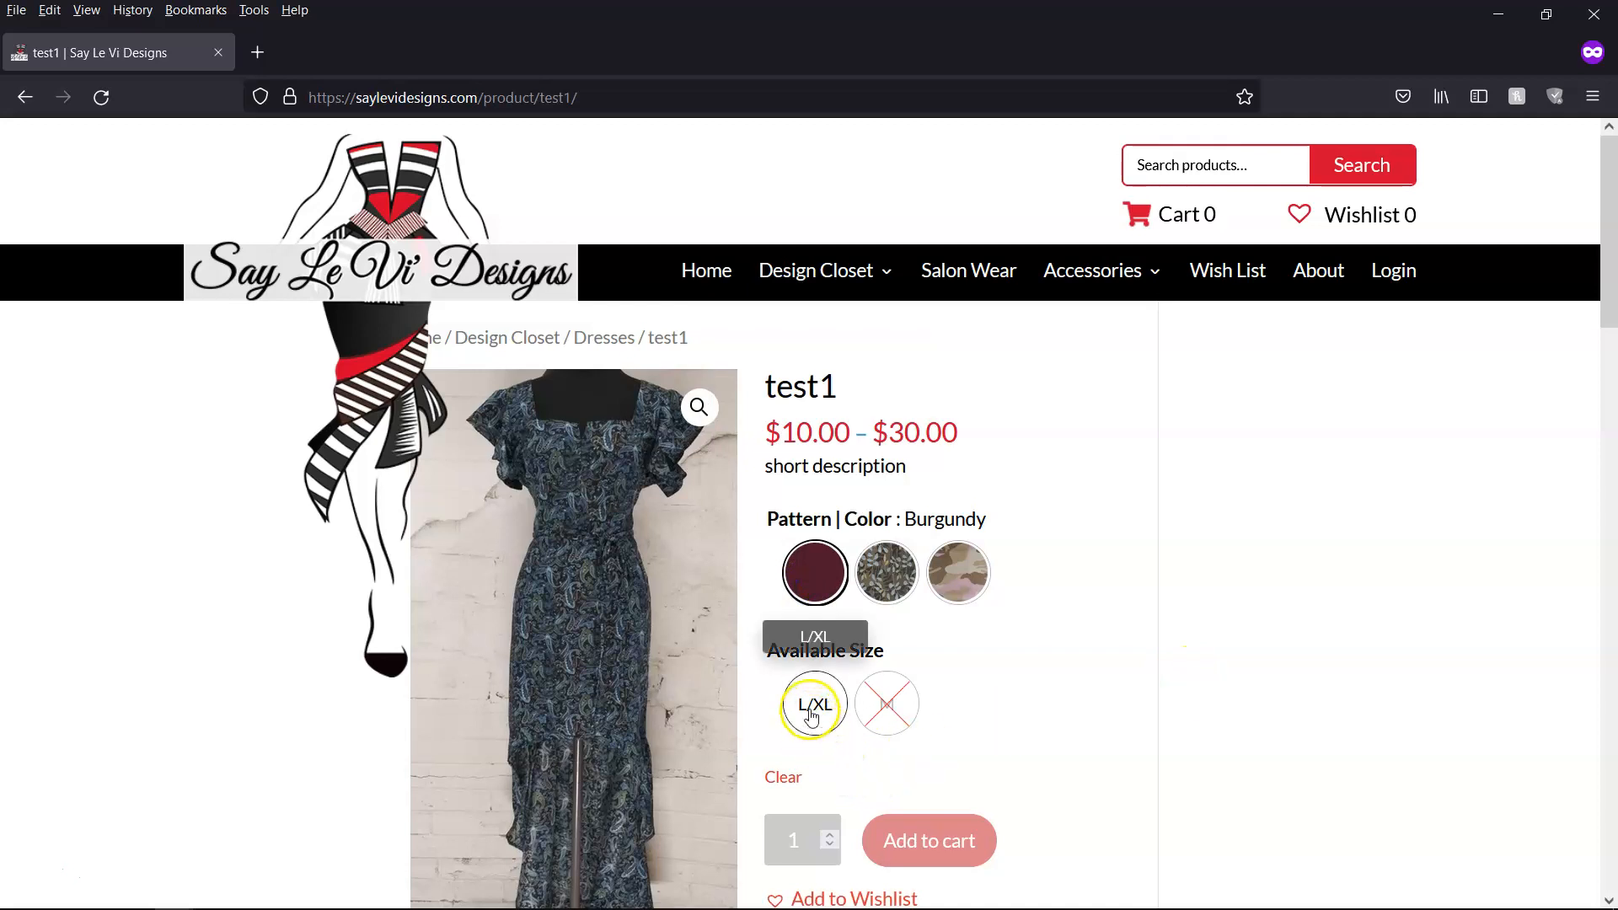
{"action": "left_click", "coordinate": [886, 573]}
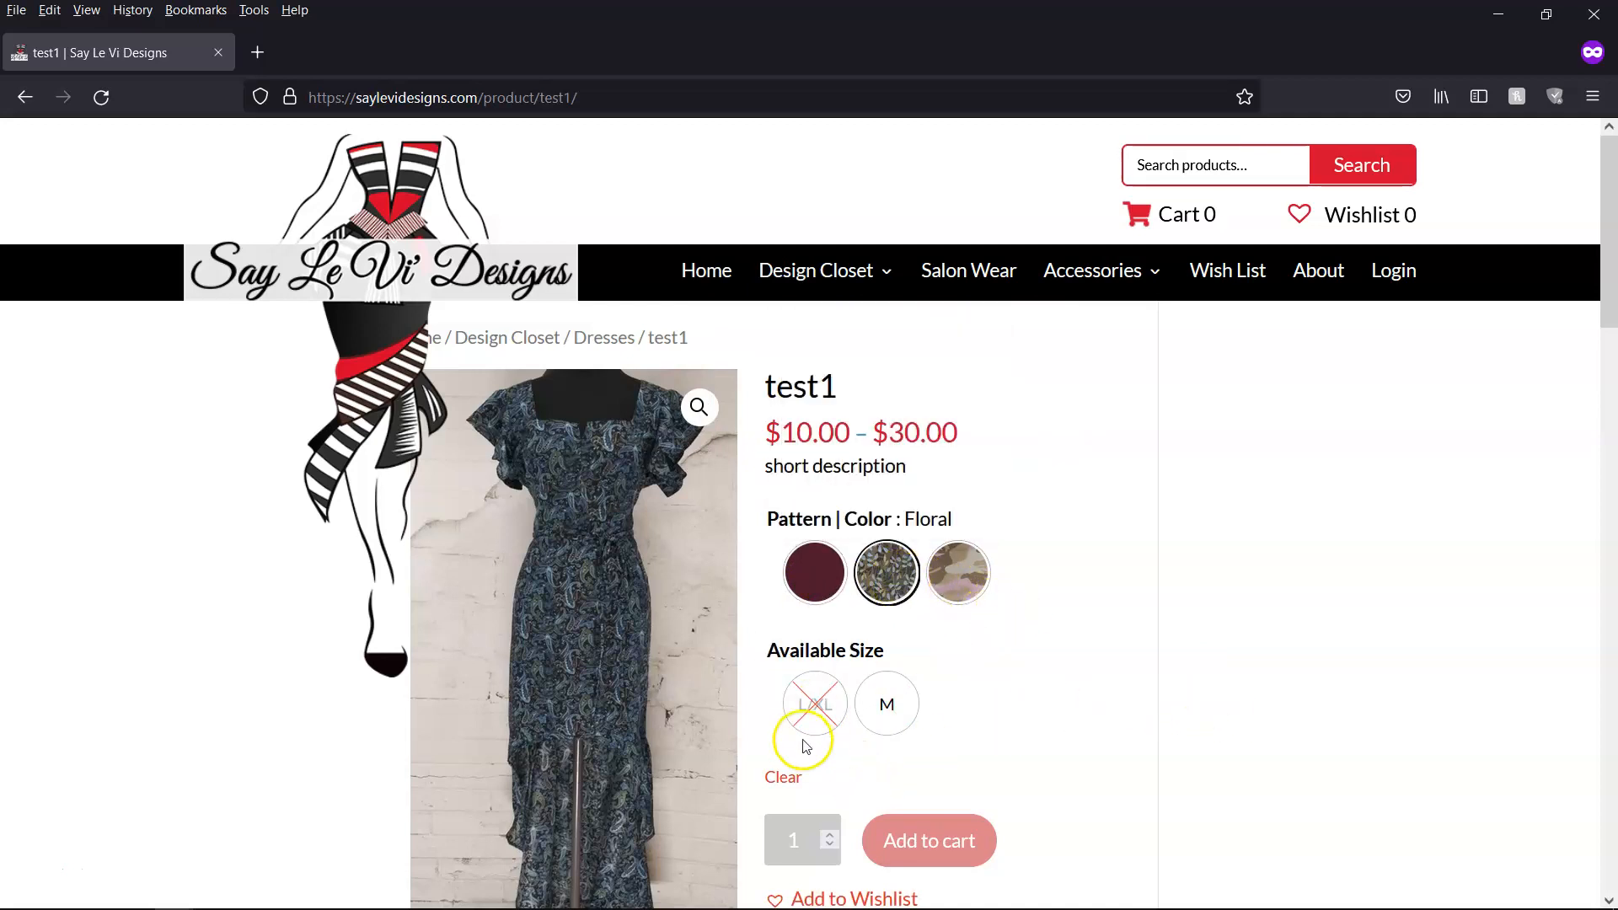
{"action": "left_click", "coordinate": [958, 578]}
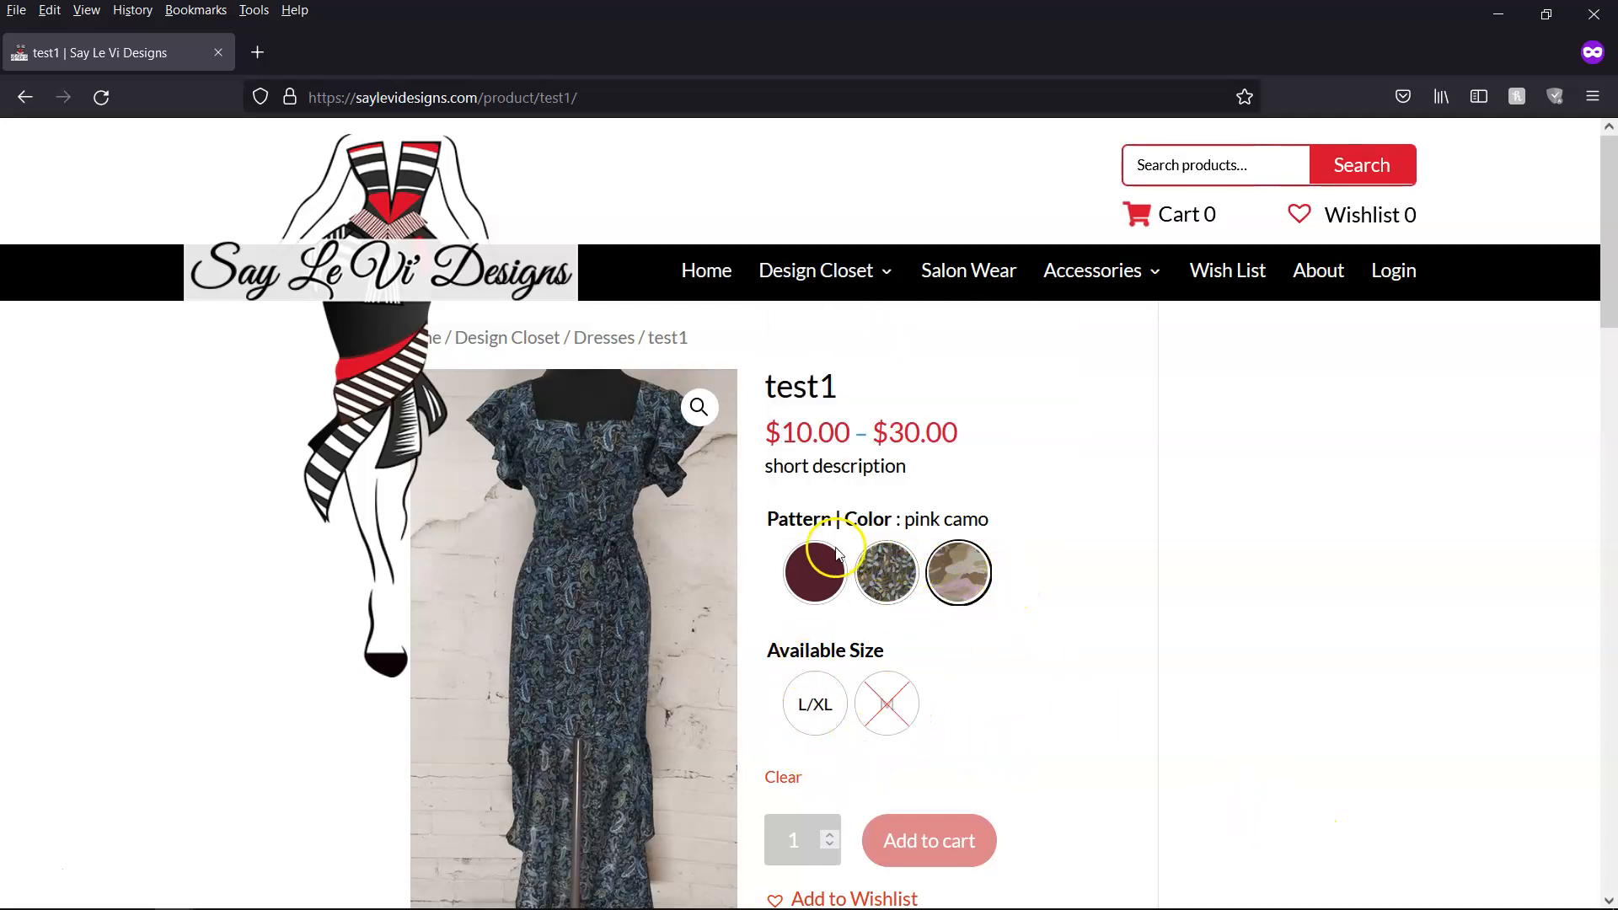
{"action": "scroll", "coordinate": [1119, 775], "scroll_direction": "down", "scroll_amount": 5}
{"action": "scroll", "coordinate": [1119, 775], "scroll_direction": "up", "scroll_amount": 5}
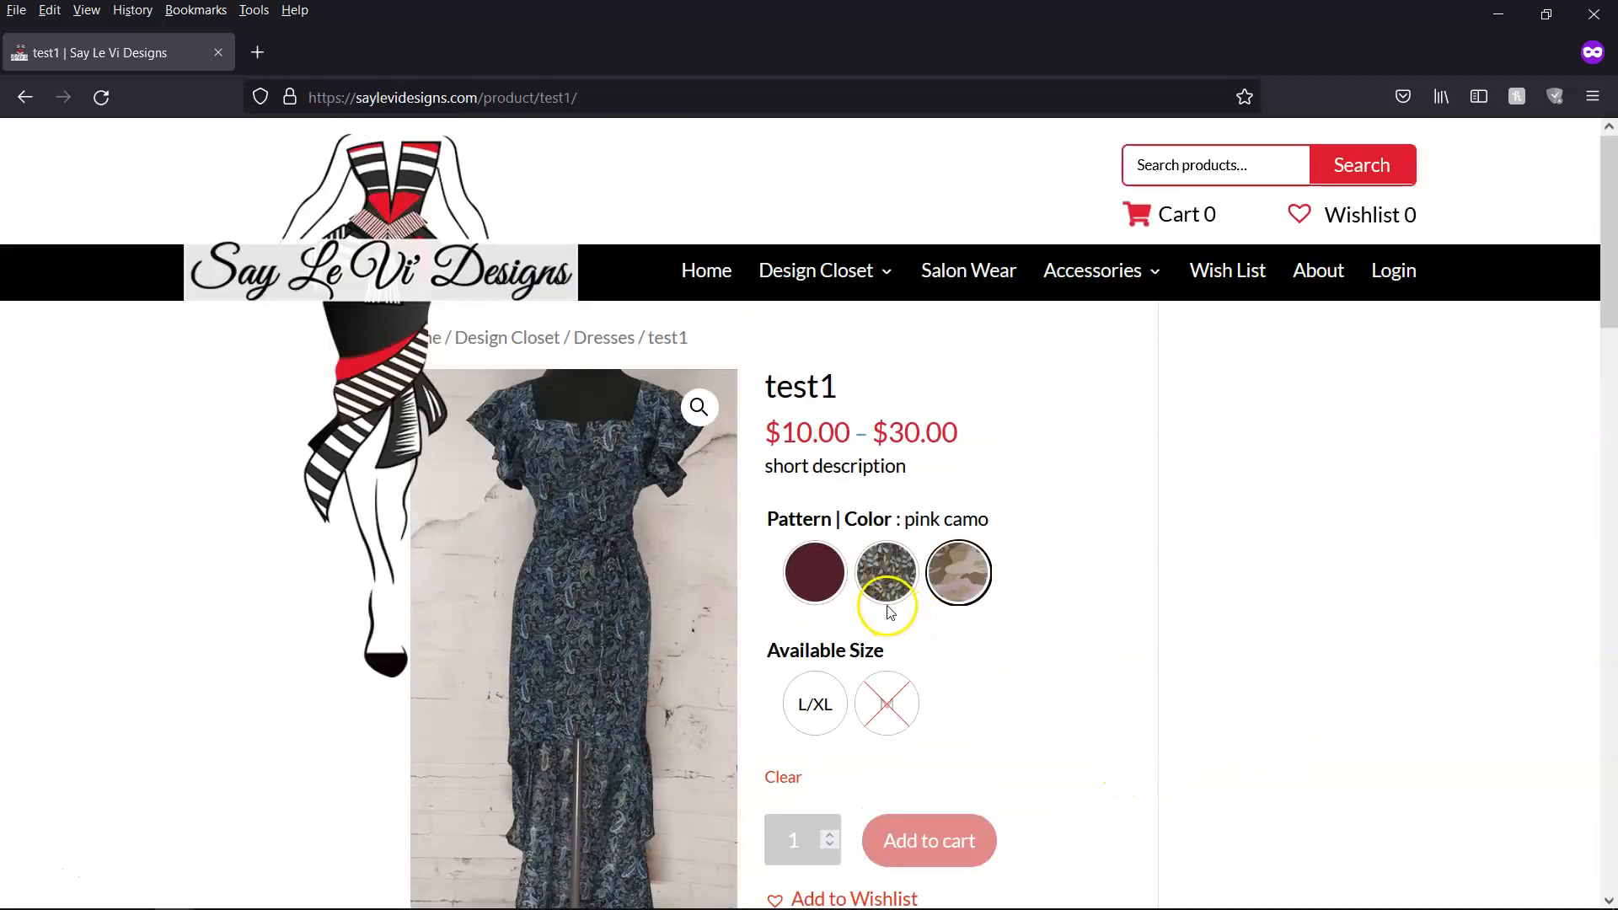
{"action": "left_click", "coordinate": [881, 580]}
{"action": "left_click", "coordinate": [812, 573]}
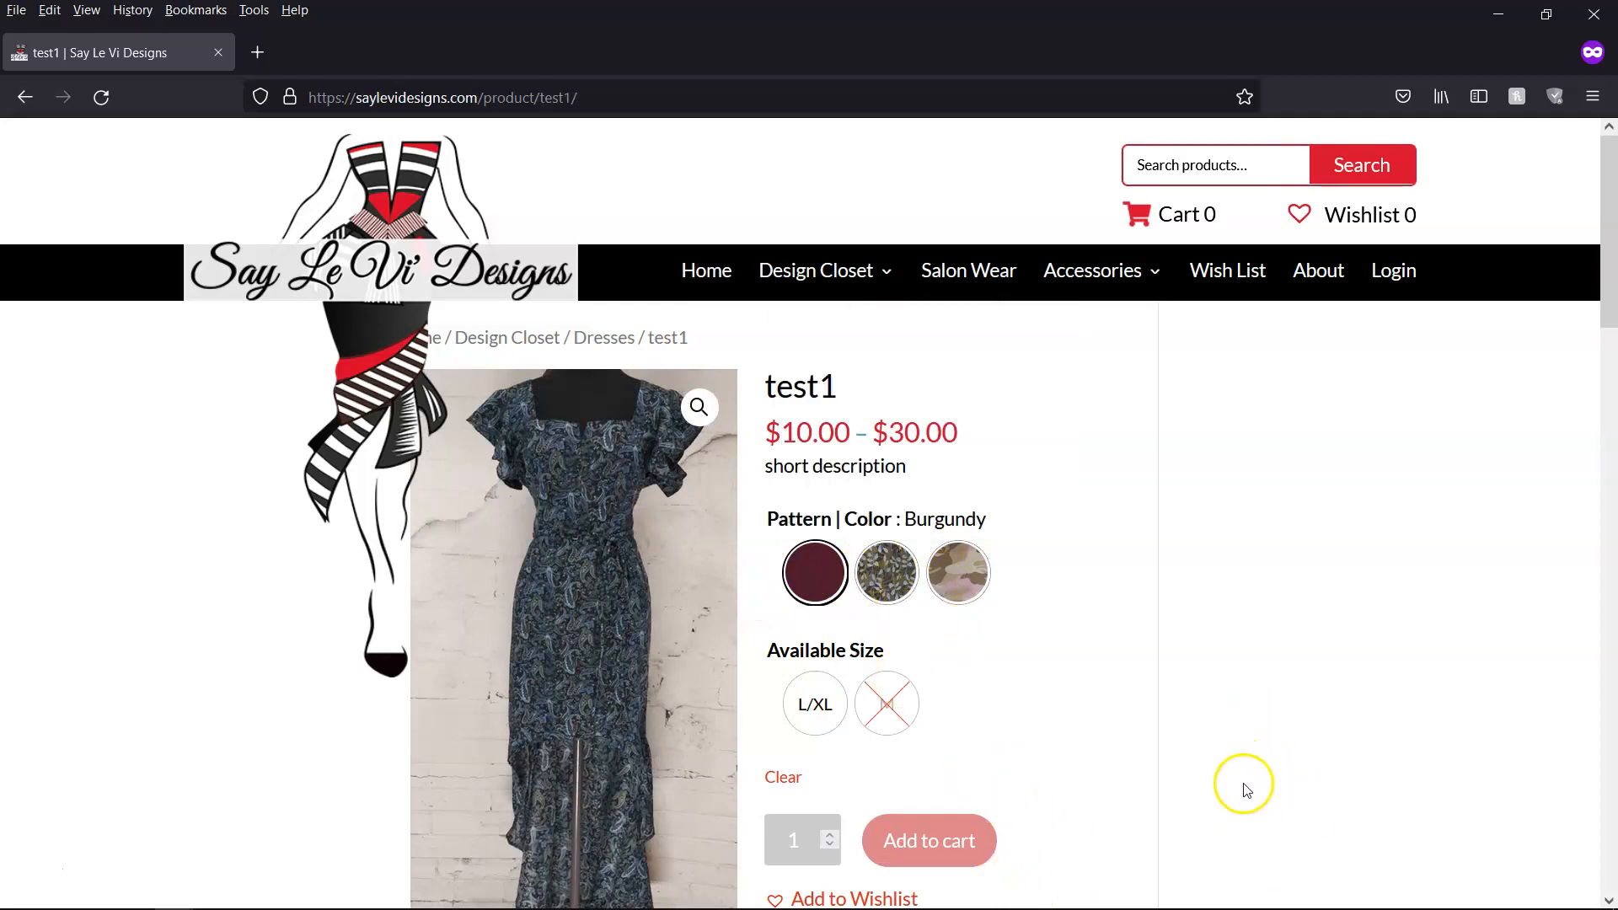
{"action": "scroll", "coordinate": [1277, 739], "scroll_direction": "down", "scroll_amount": 7}
{"action": "scroll", "coordinate": [1303, 808], "scroll_direction": "down", "scroll_amount": 5}
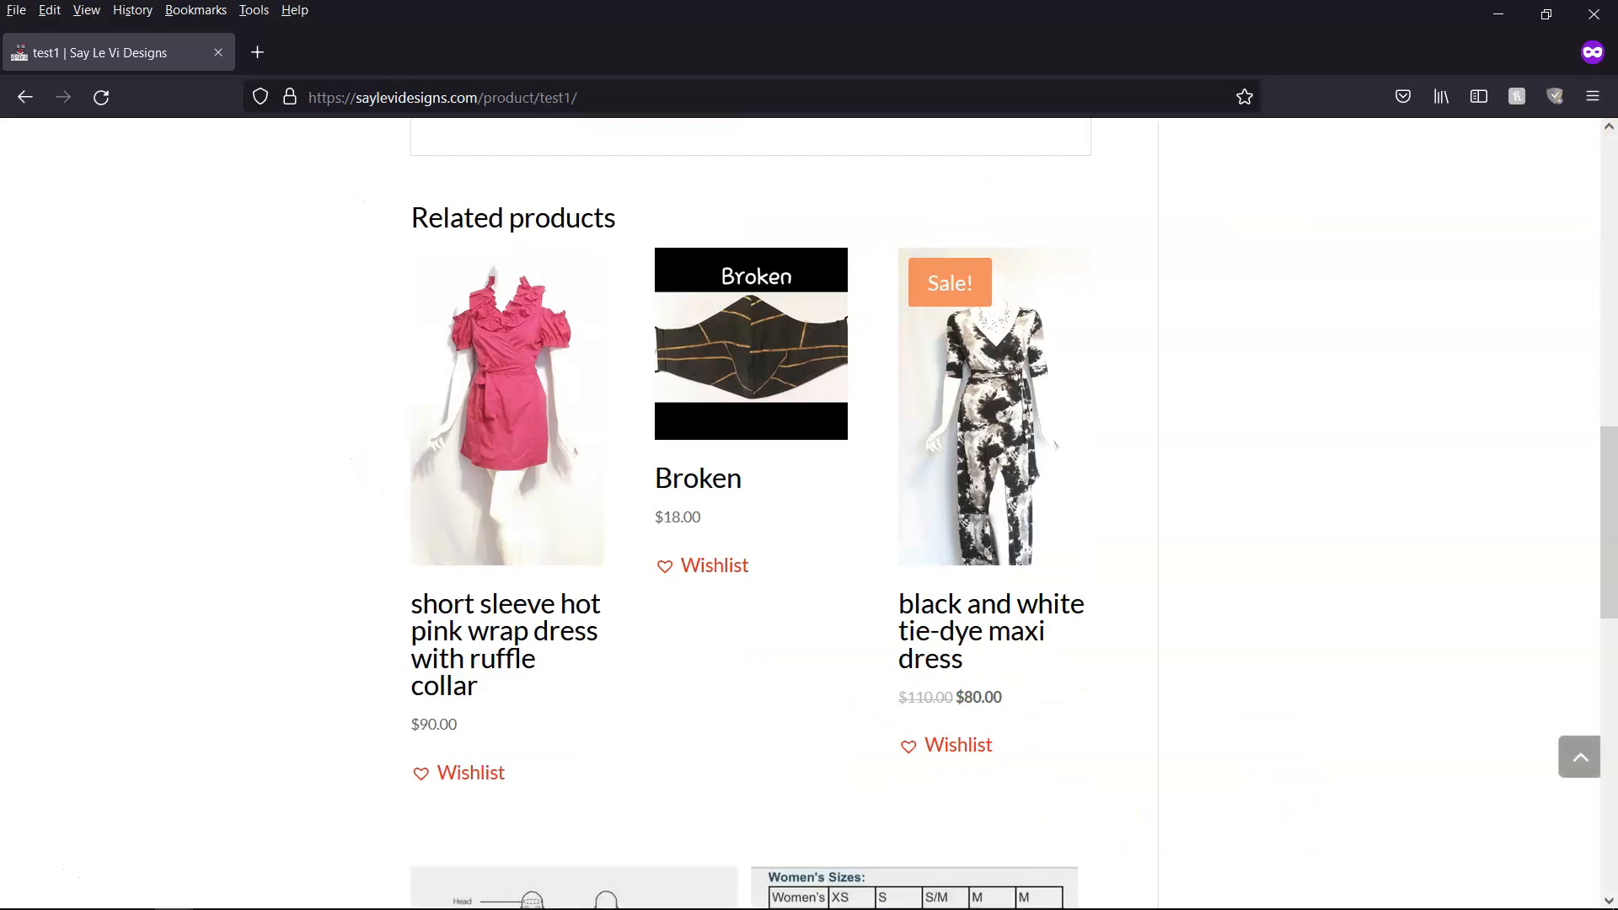
- Switch to the WordPress admin, go to the product attributes and open the terms of the Pattern | Color attribute
{"action": "left_click", "coordinate": [1499, 23]}
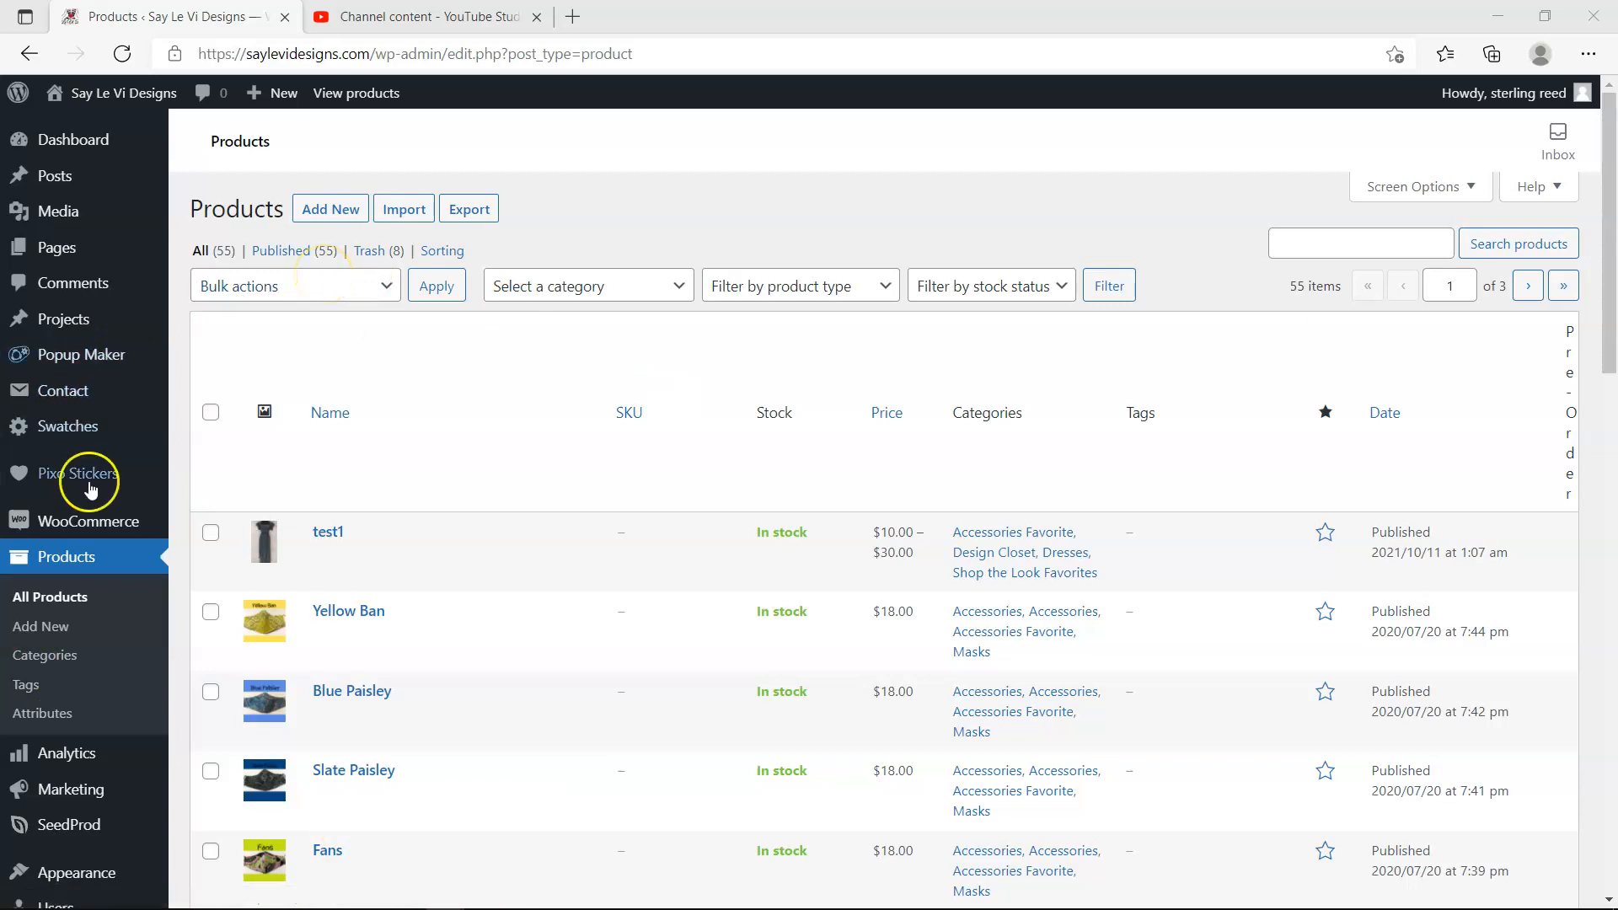
{"action": "mouse_move", "coordinate": [118, 93]}
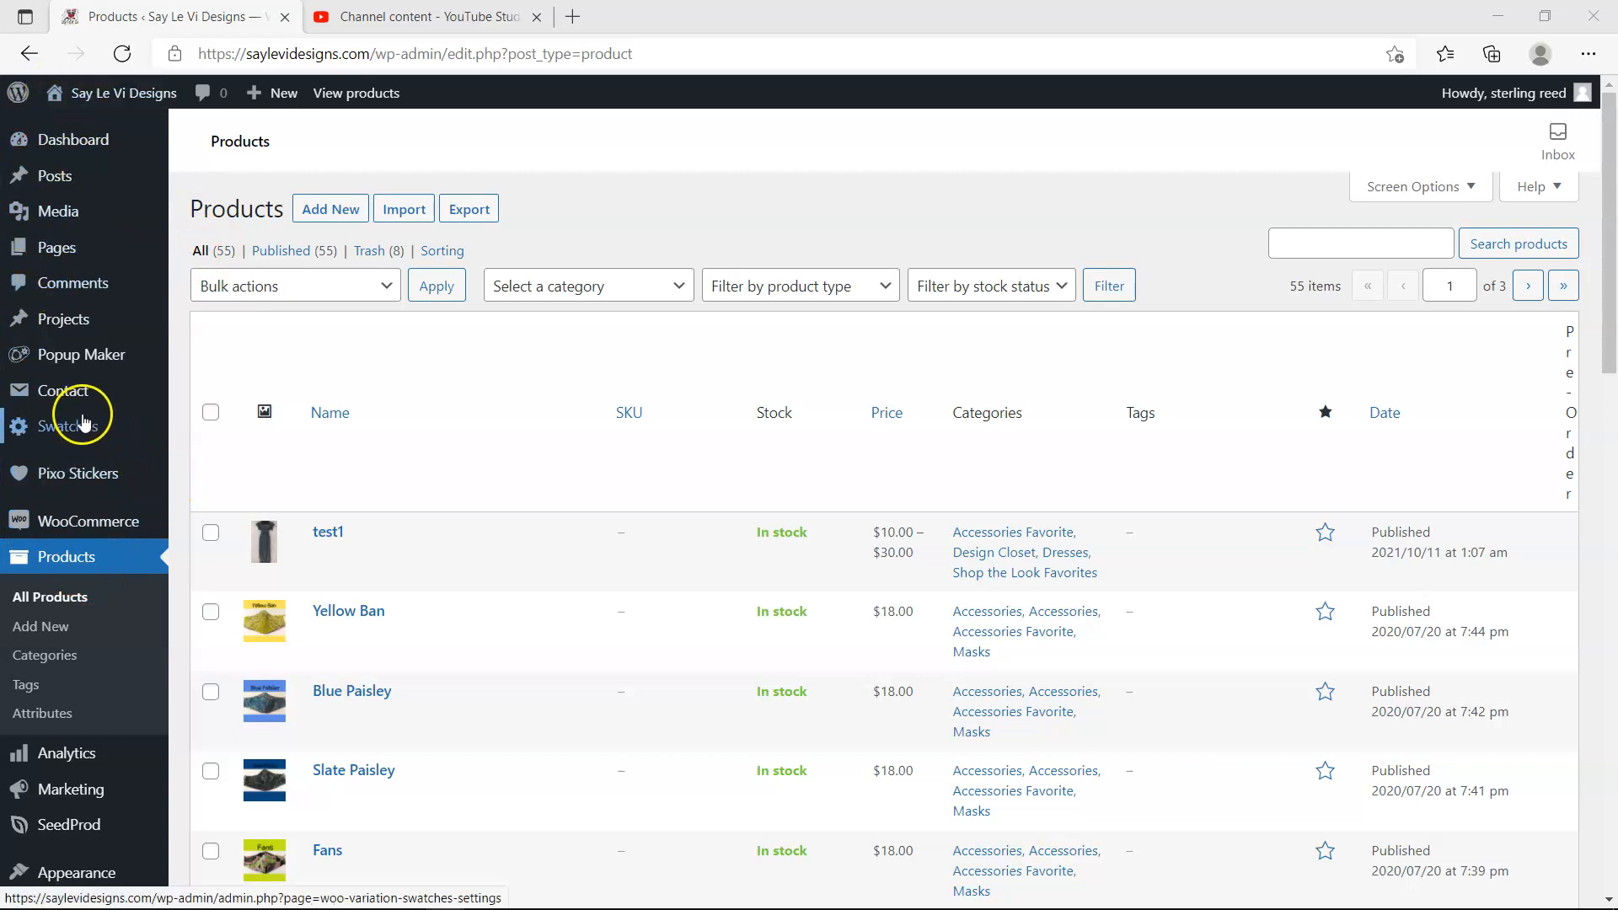
{"action": "mouse_move", "coordinate": [80, 894]}
{"action": "mouse_move", "coordinate": [95, 868]}
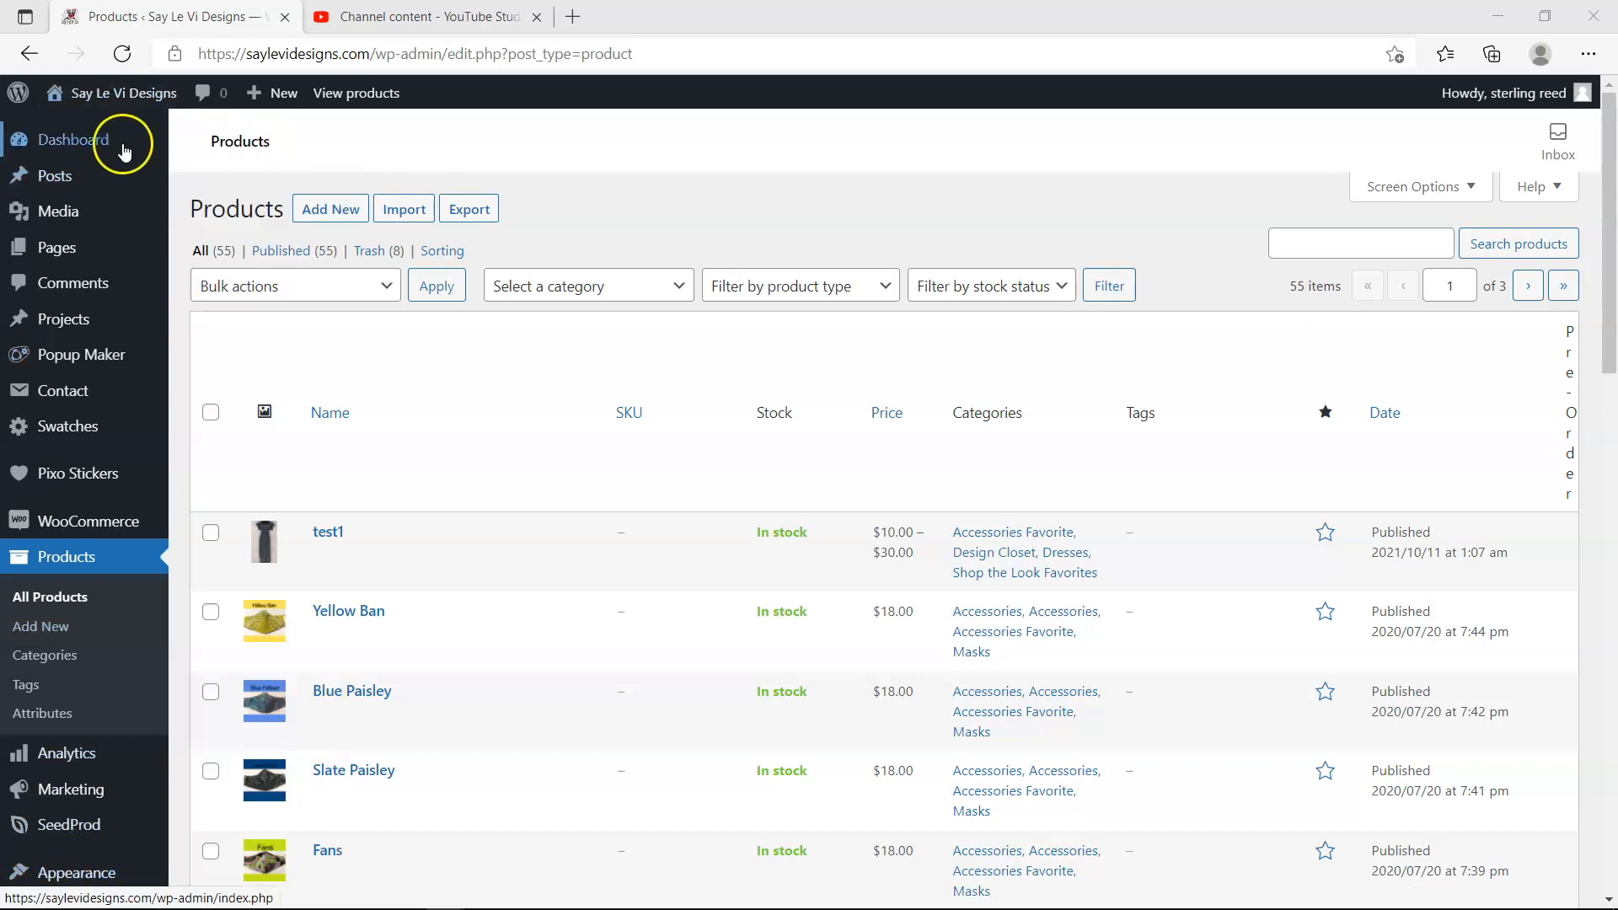
{"action": "mouse_move", "coordinate": [132, 390]}
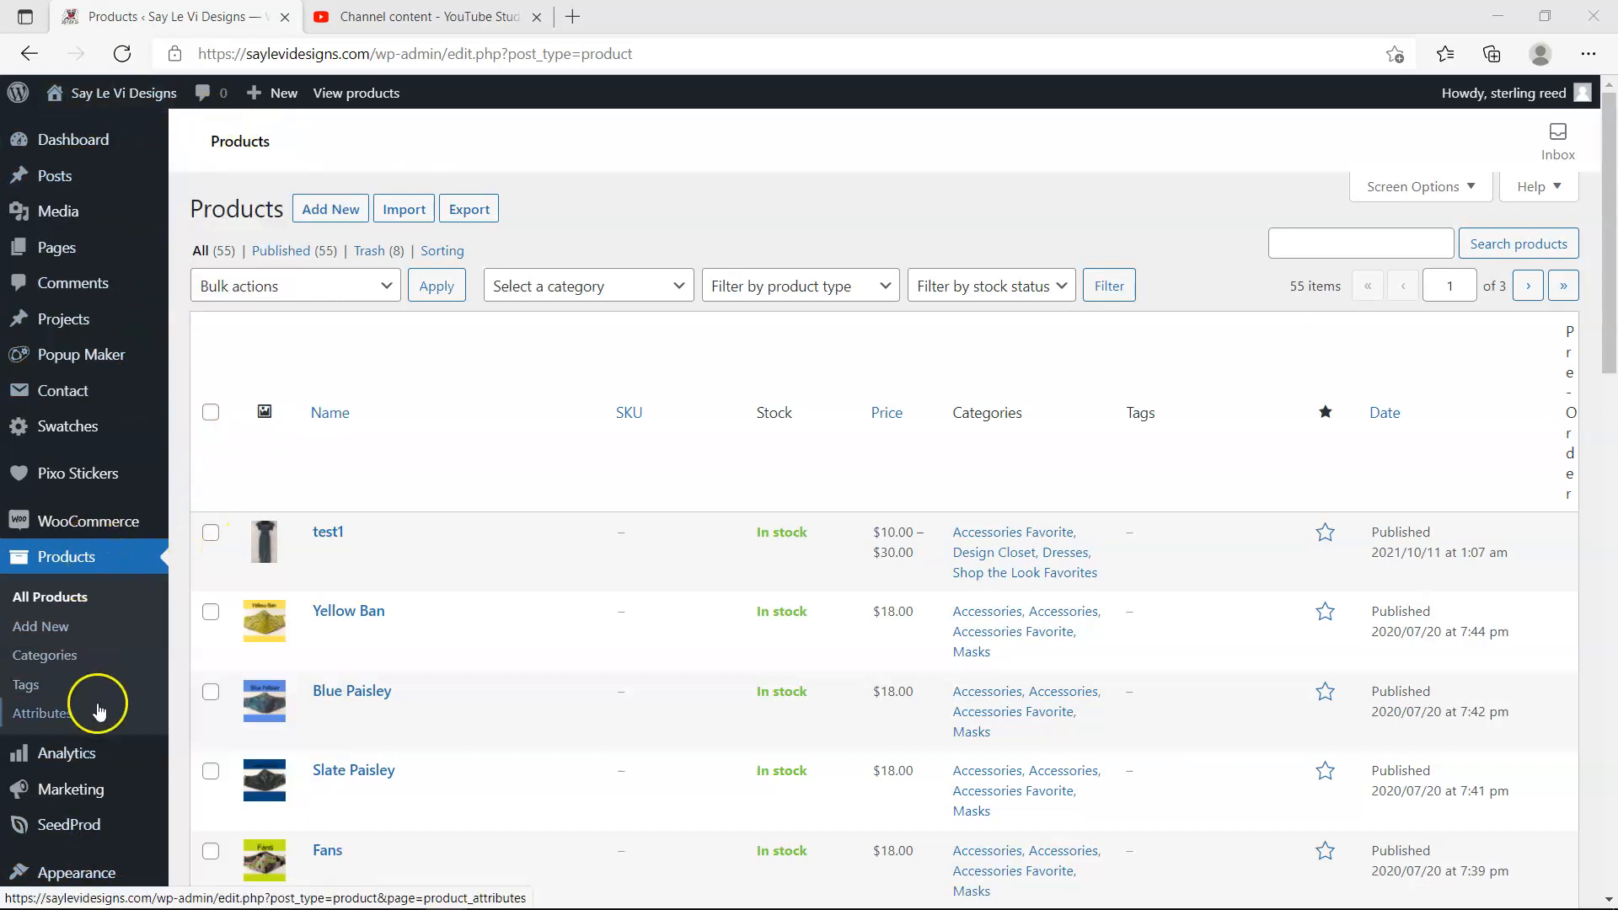
{"action": "left_click", "coordinate": [52, 714]}
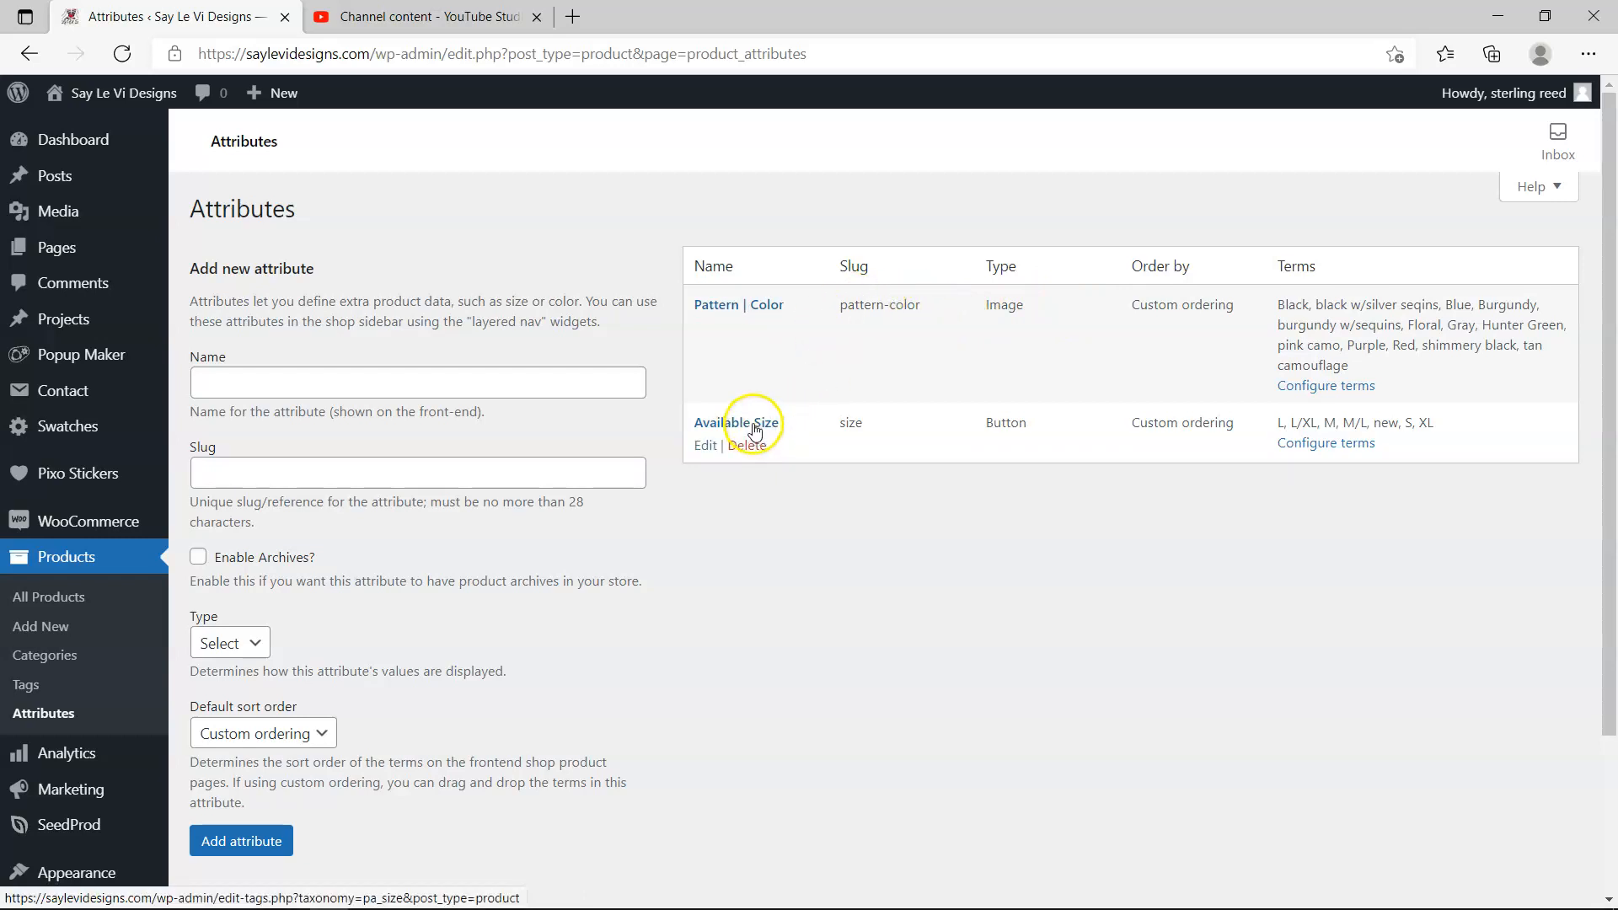
{"action": "left_click", "coordinate": [734, 313]}
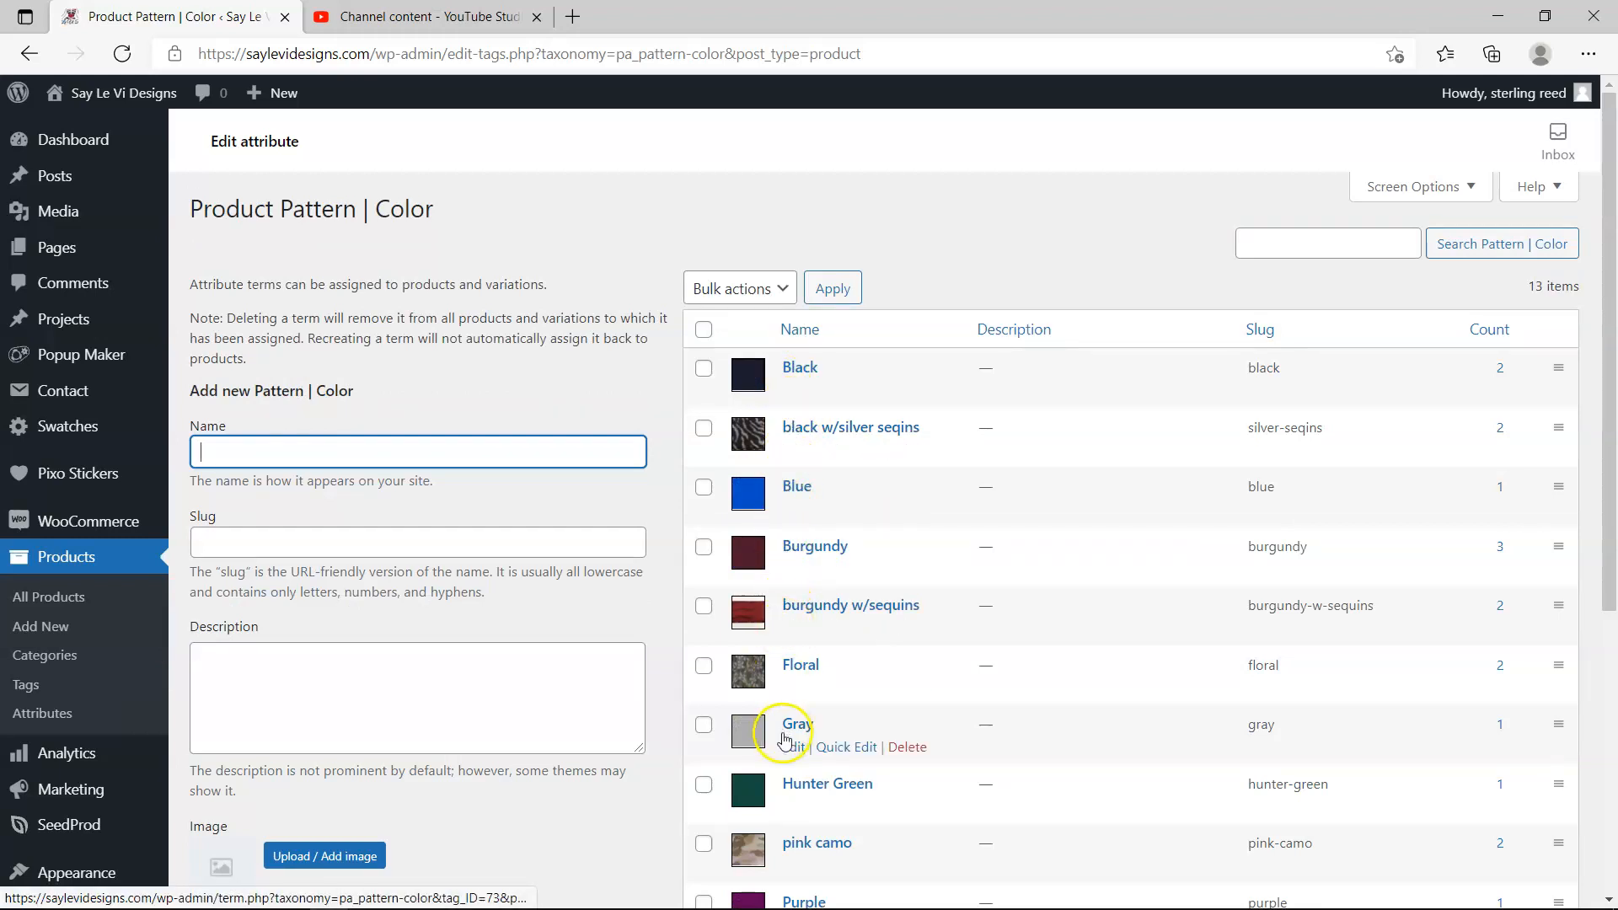
{"action": "scroll", "coordinate": [654, 610], "scroll_direction": "down", "scroll_amount": 3}
{"action": "scroll", "coordinate": [426, 455], "scroll_direction": "up", "scroll_amount": 3}
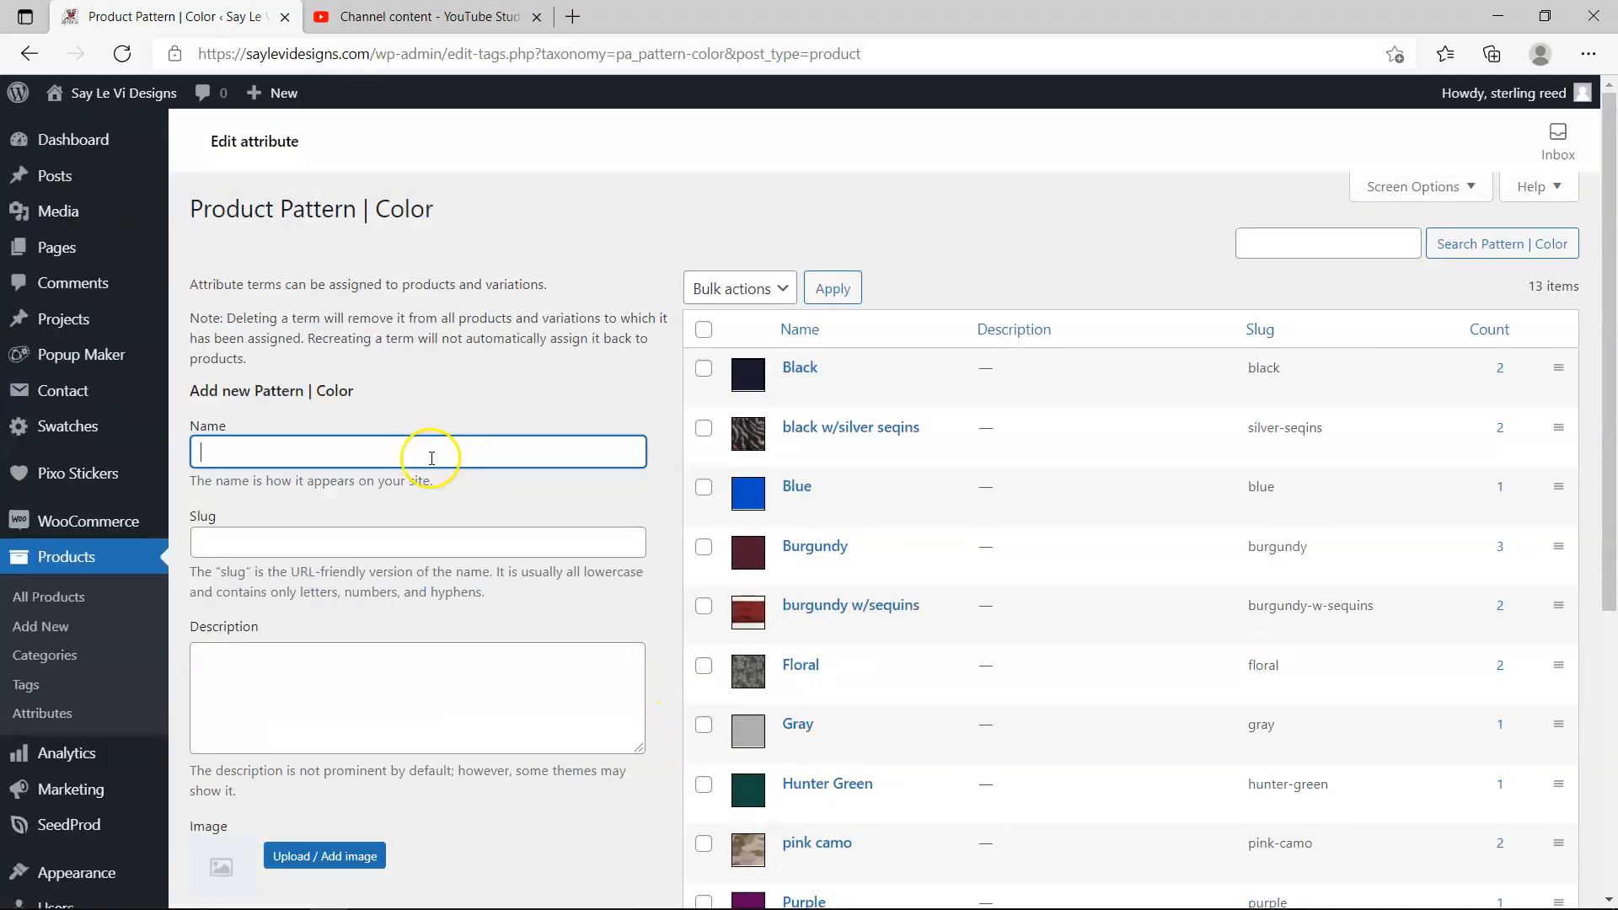
- Enter the site admin's first name in lowercase as both the name and the slug of a new Pattern | Color term
{"action": "left_click", "coordinate": [217, 457]}
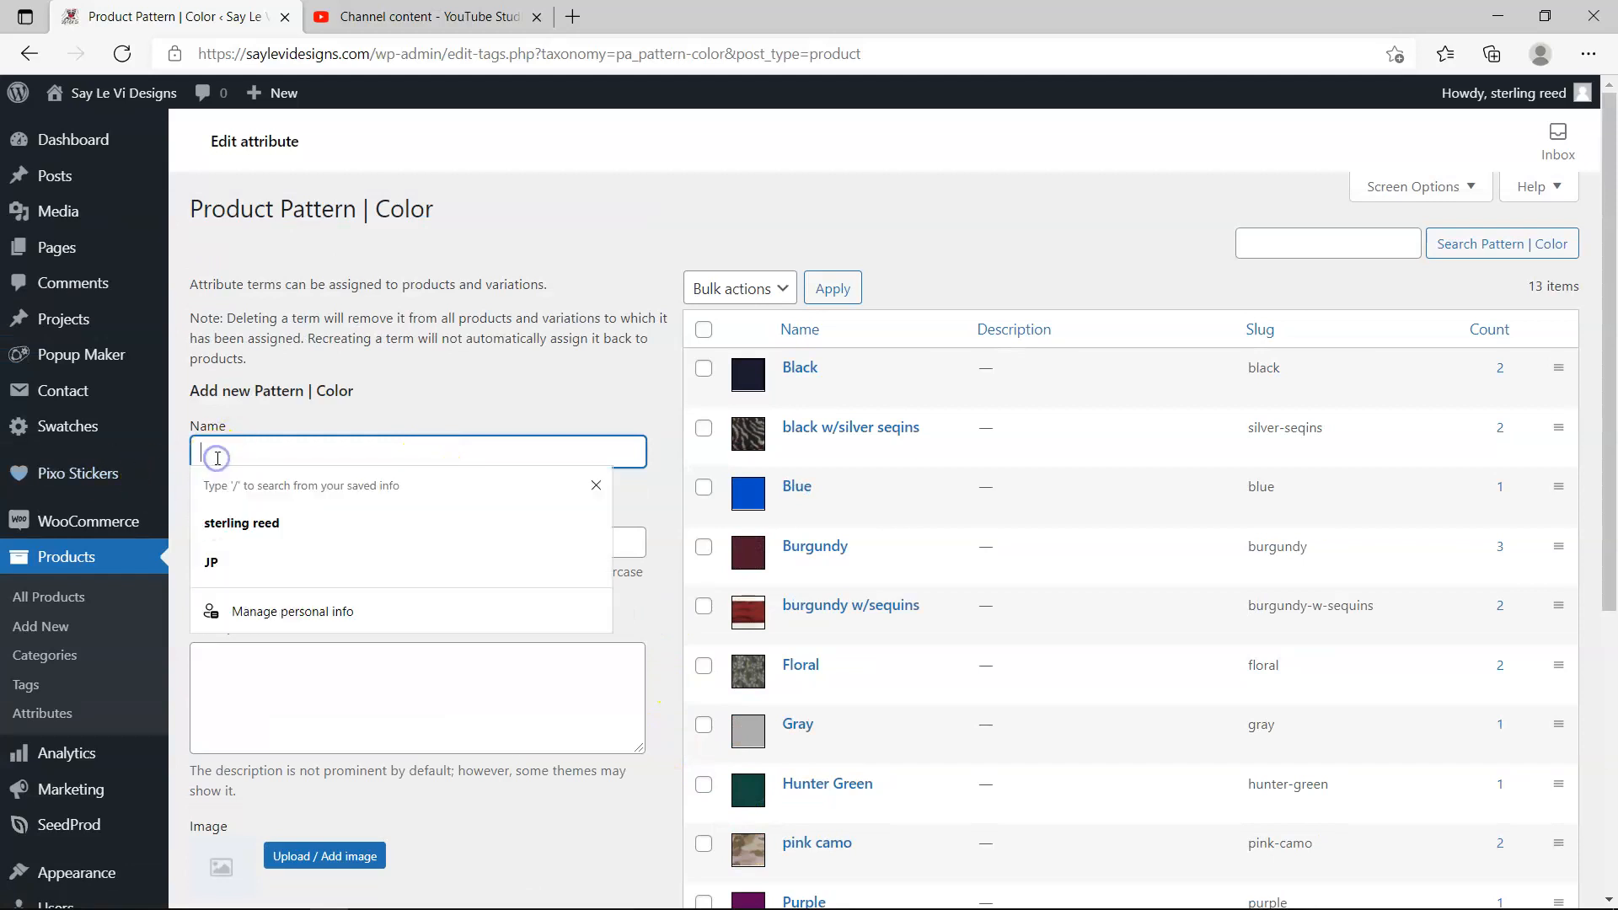
{"action": "left_click", "coordinate": [282, 409]}
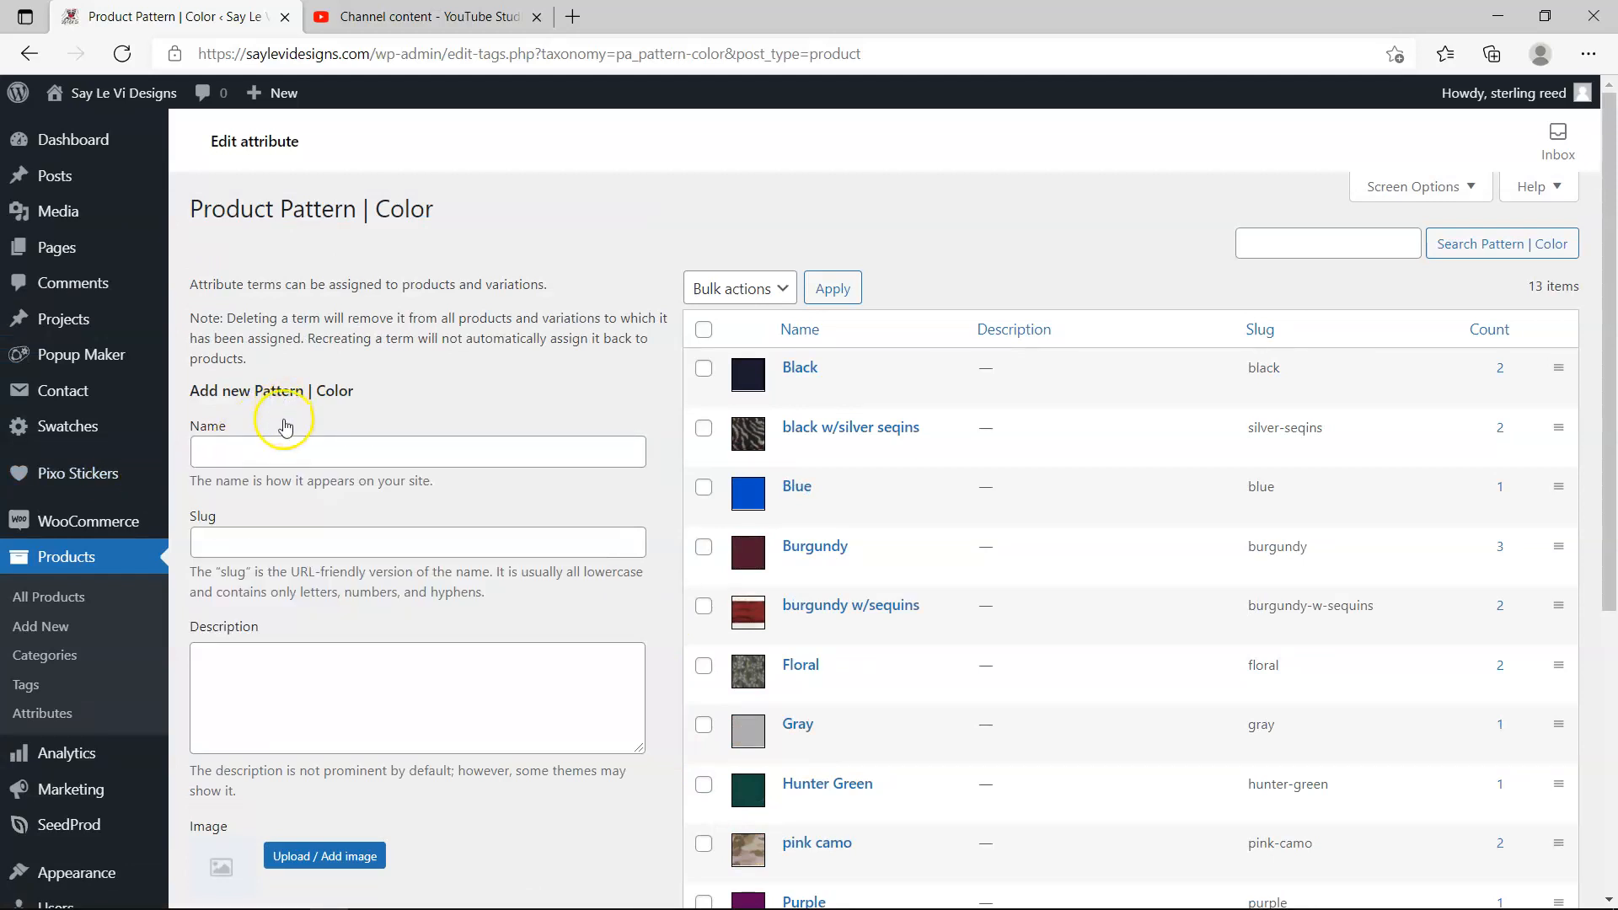
{"action": "left_click", "coordinate": [251, 446]}
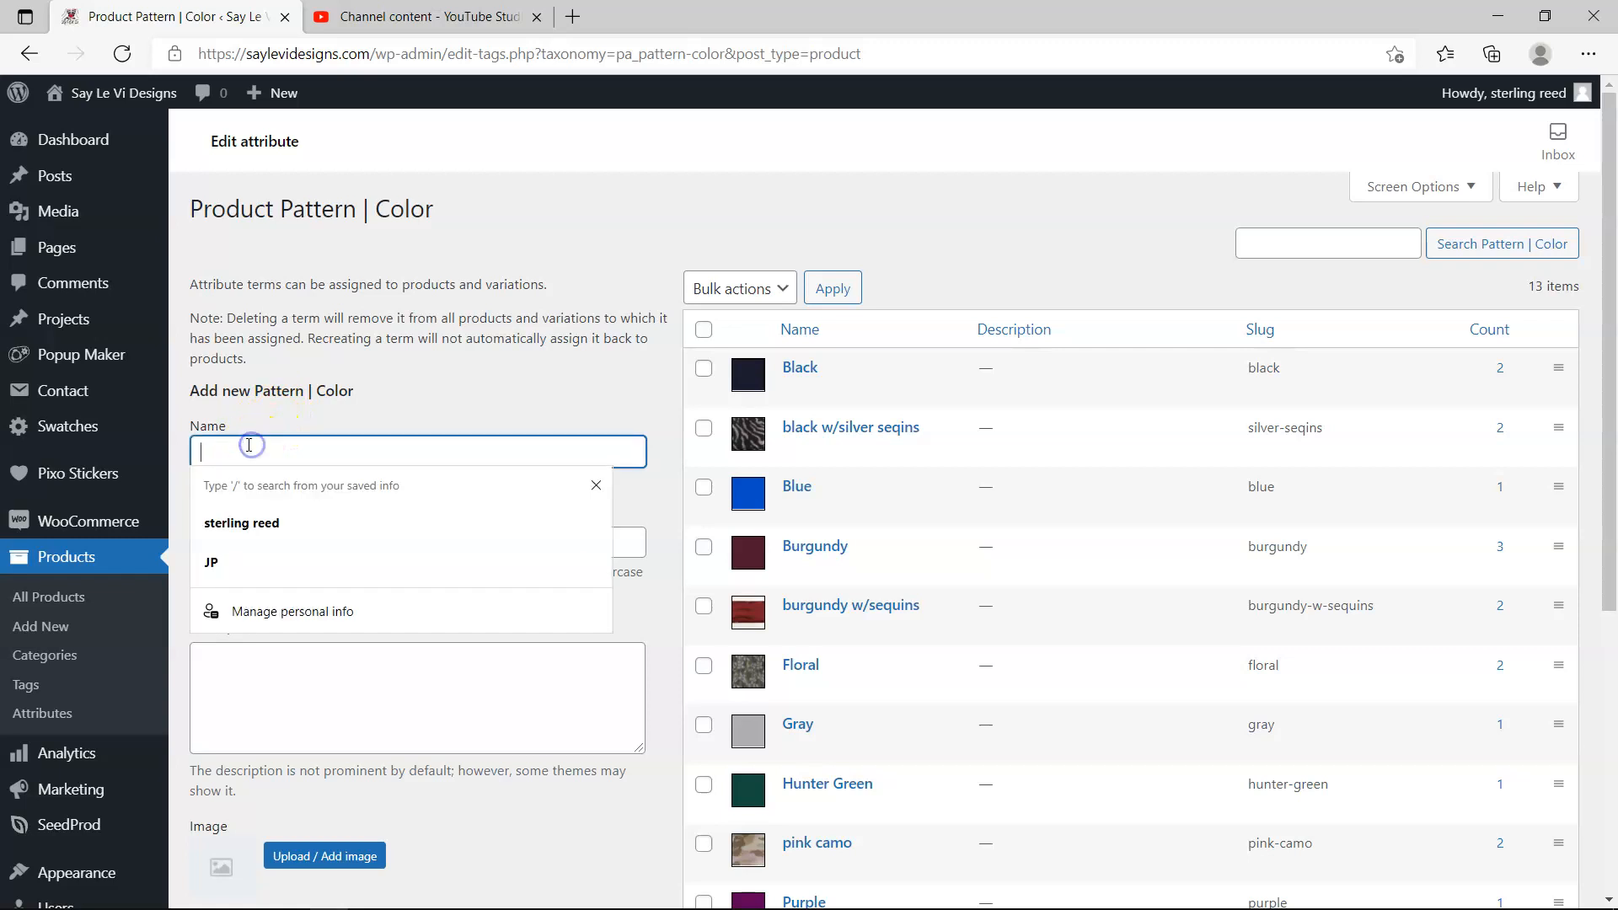
{"action": "type", "text": "sterling"}
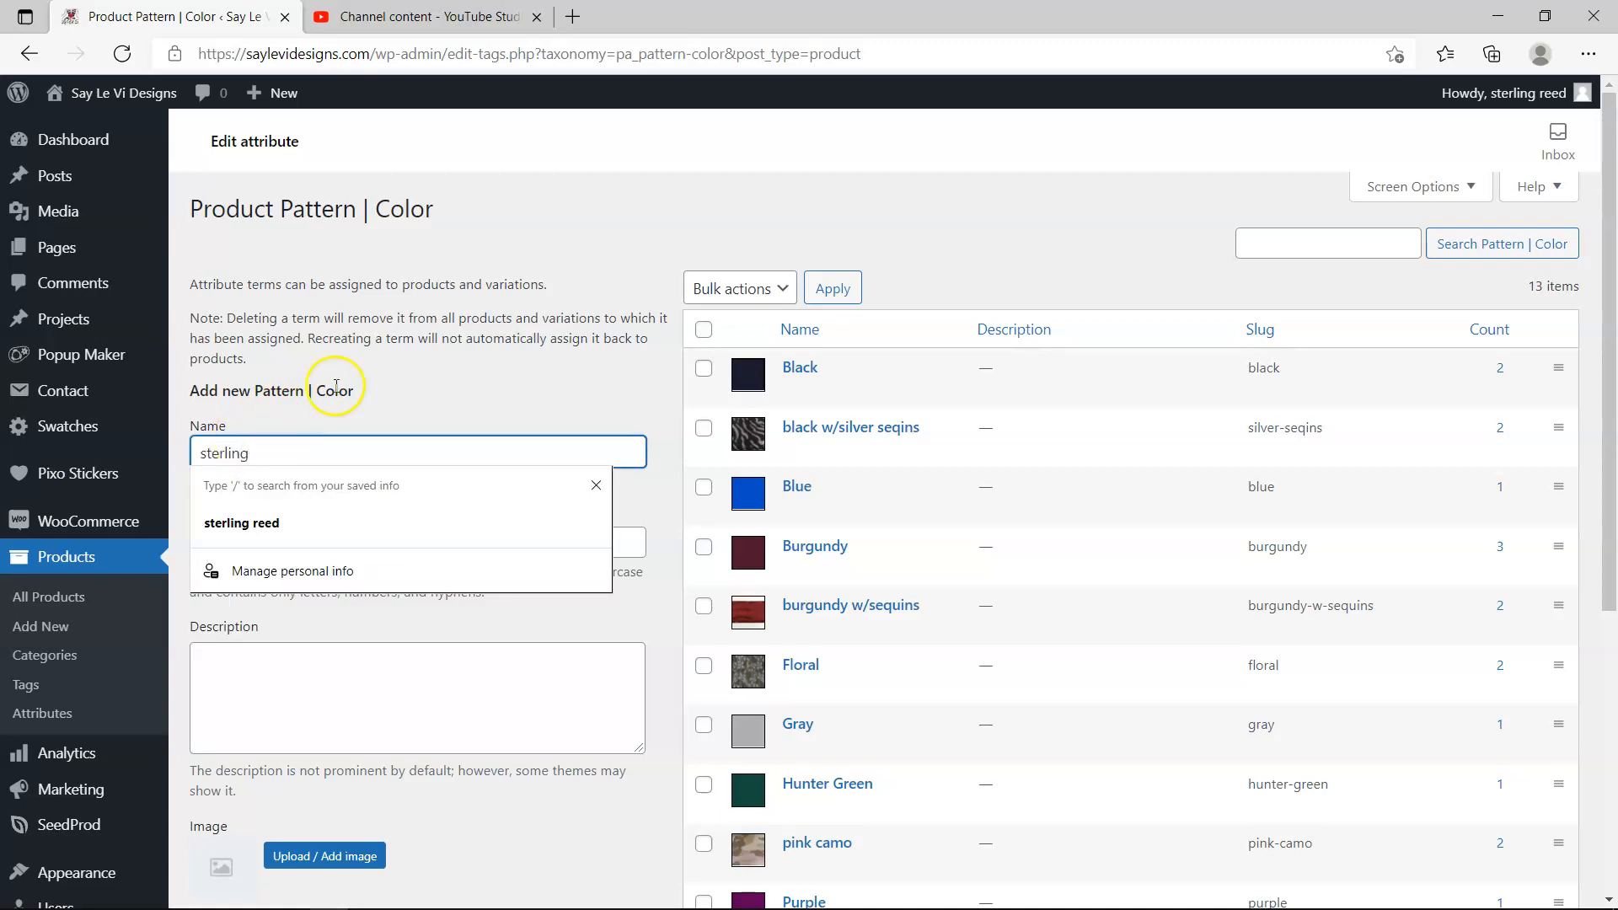
{"action": "left_click", "coordinate": [384, 366]}
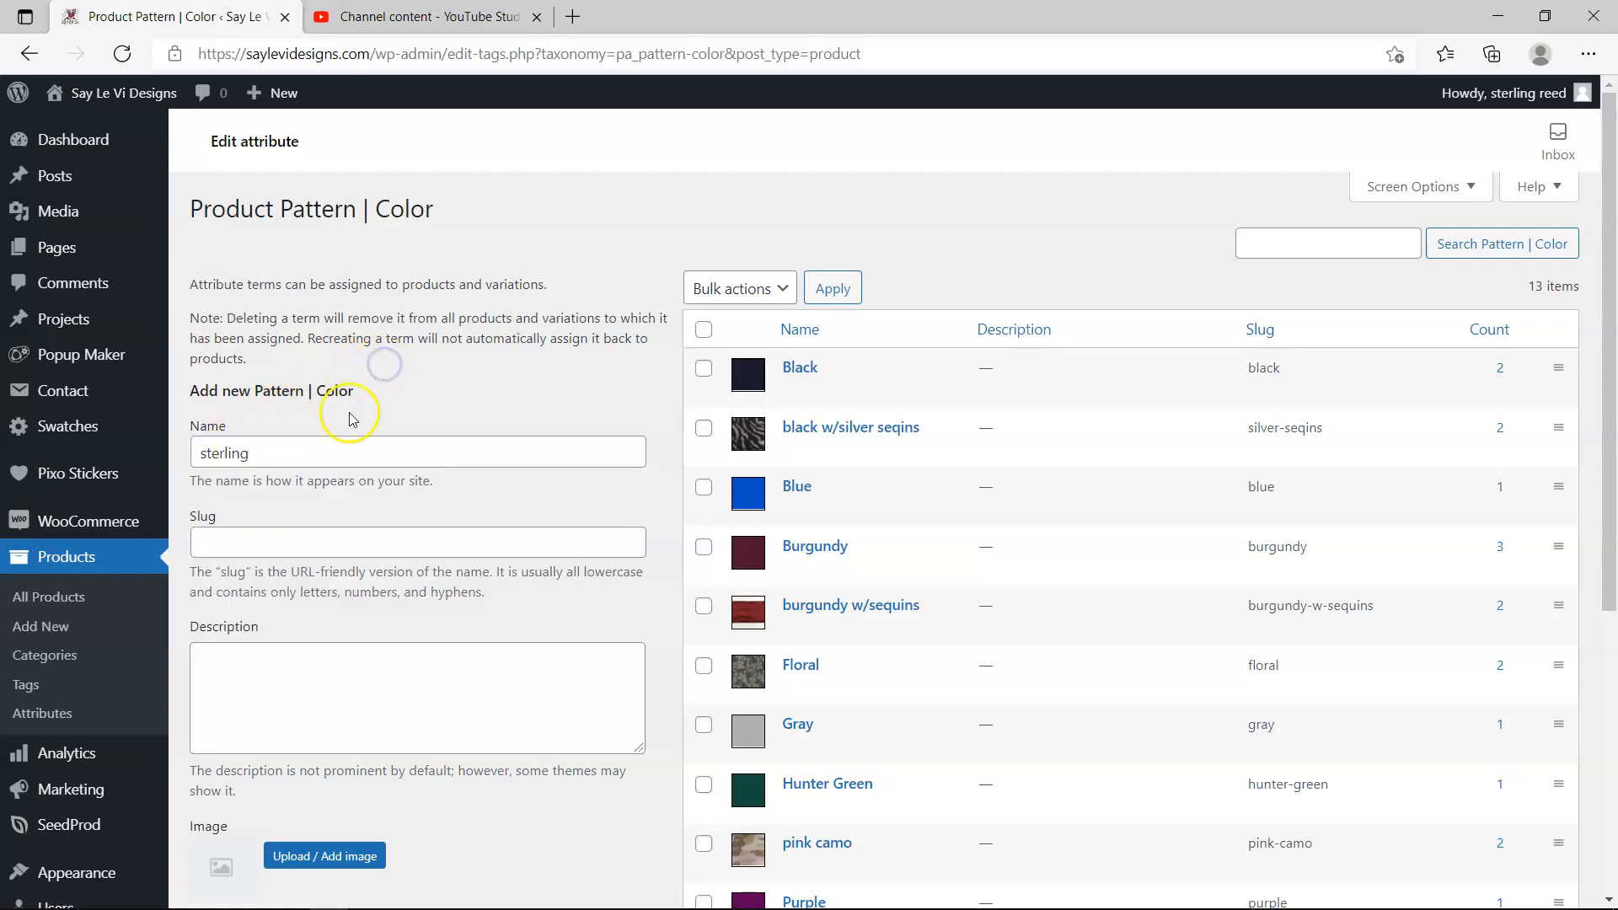
{"action": "left_click", "coordinate": [323, 543]}
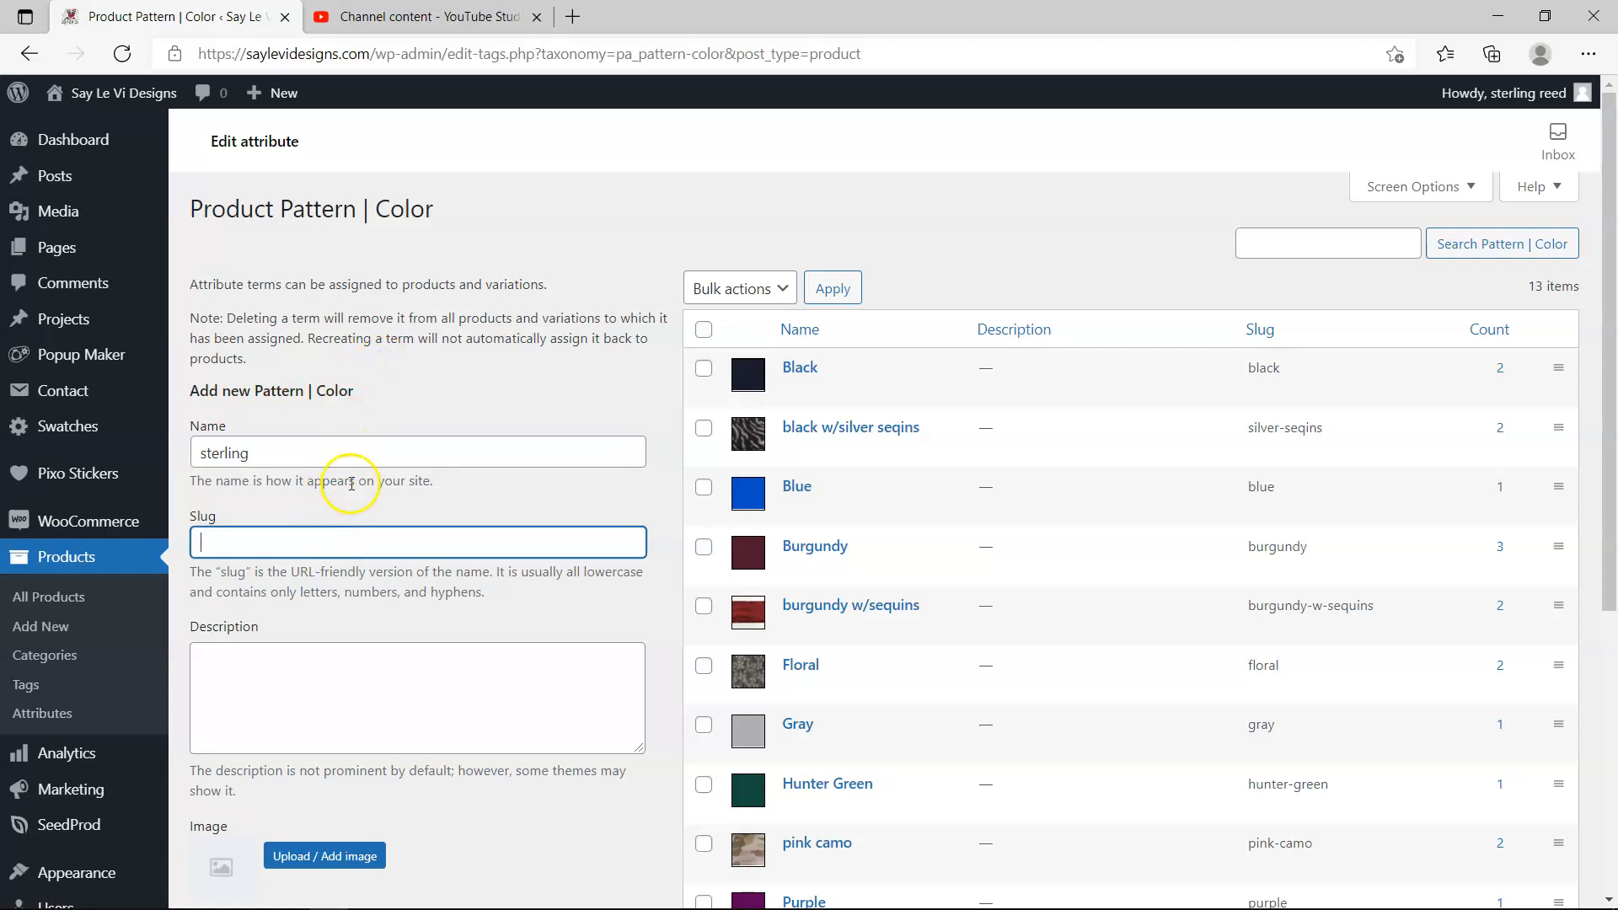
{"action": "scroll", "coordinate": [352, 484], "scroll_direction": "down", "scroll_amount": 3}
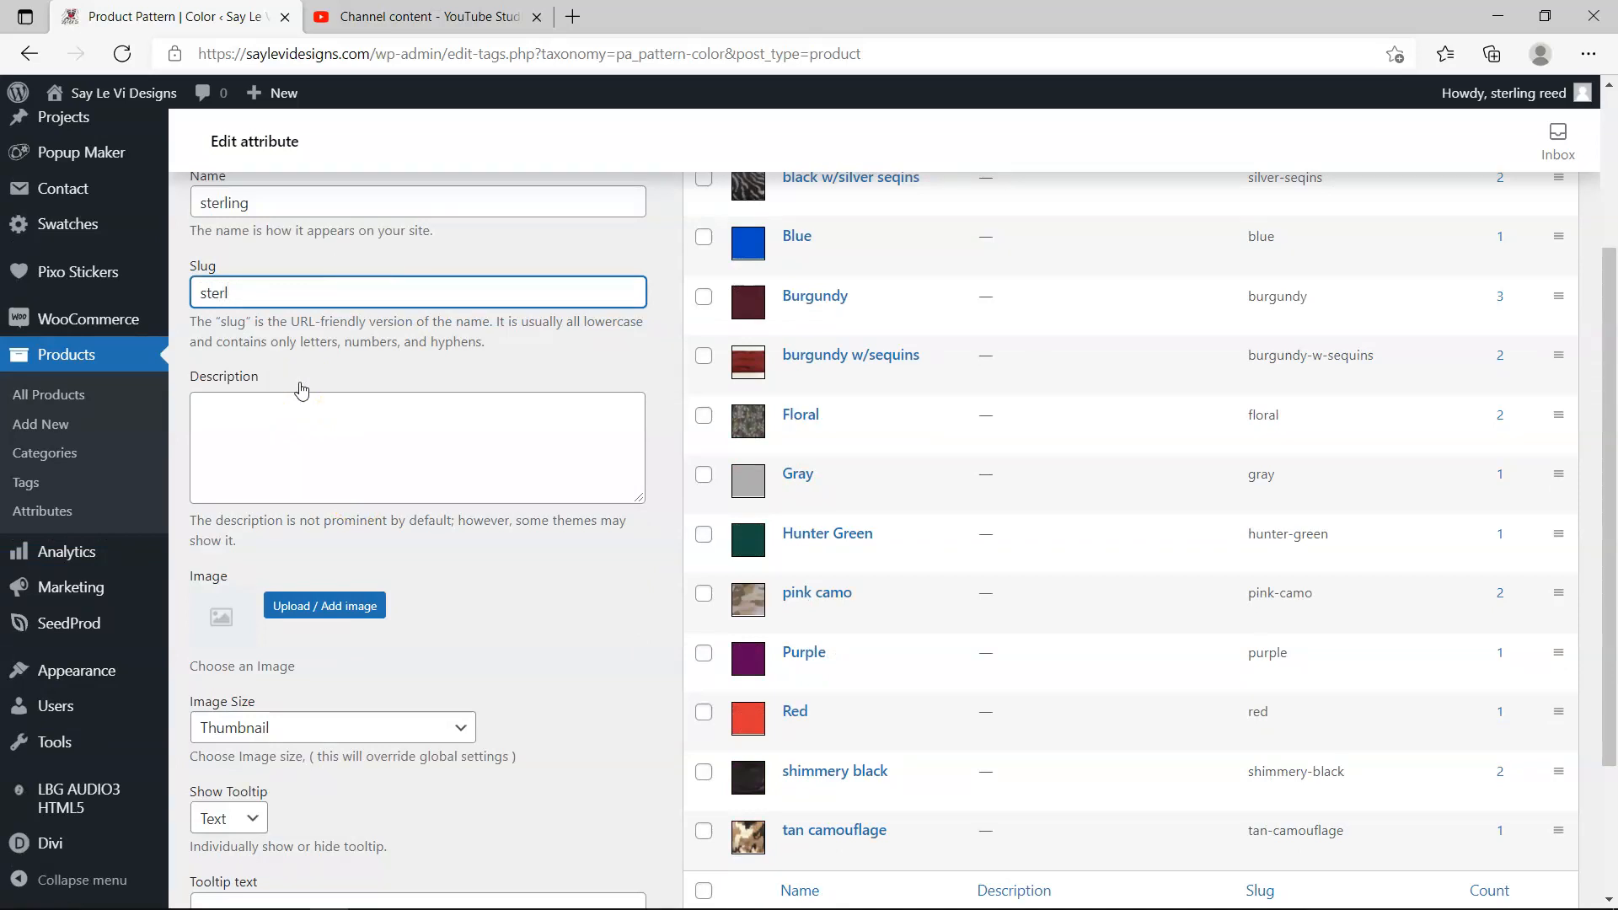
{"action": "left_click", "coordinate": [384, 354]}
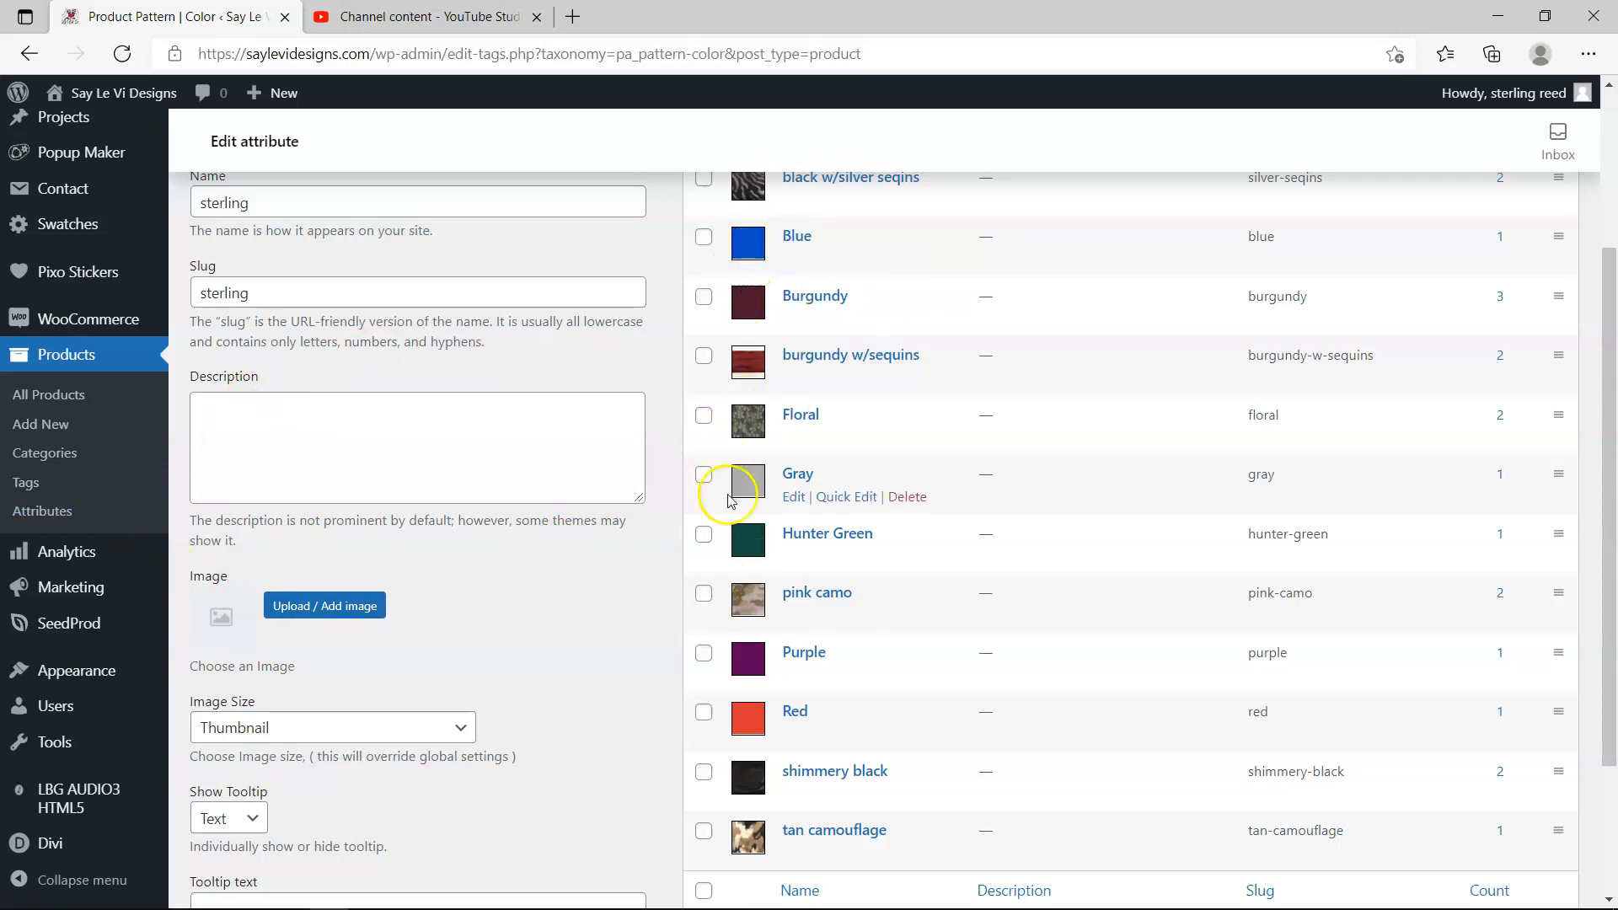
- Set the new term's image to the red, gold and black patterned fabric photo from the Patterns/Fabric folder of SWATCHES | PATTERNS
{"action": "left_click", "coordinate": [350, 606]}
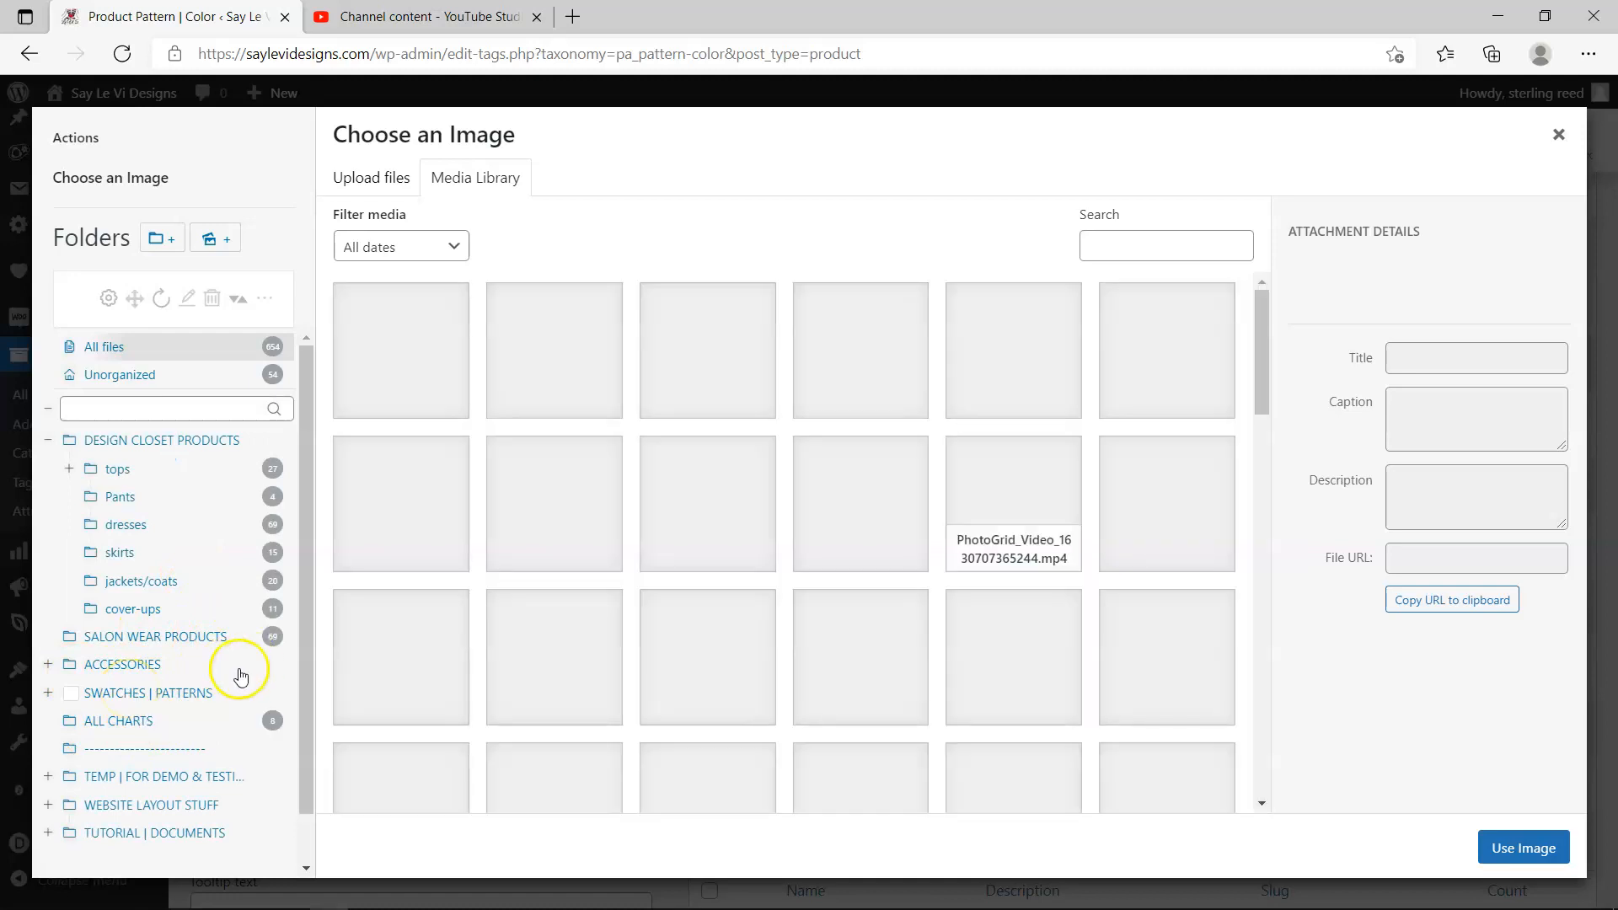
{"action": "left_click", "coordinate": [143, 695]}
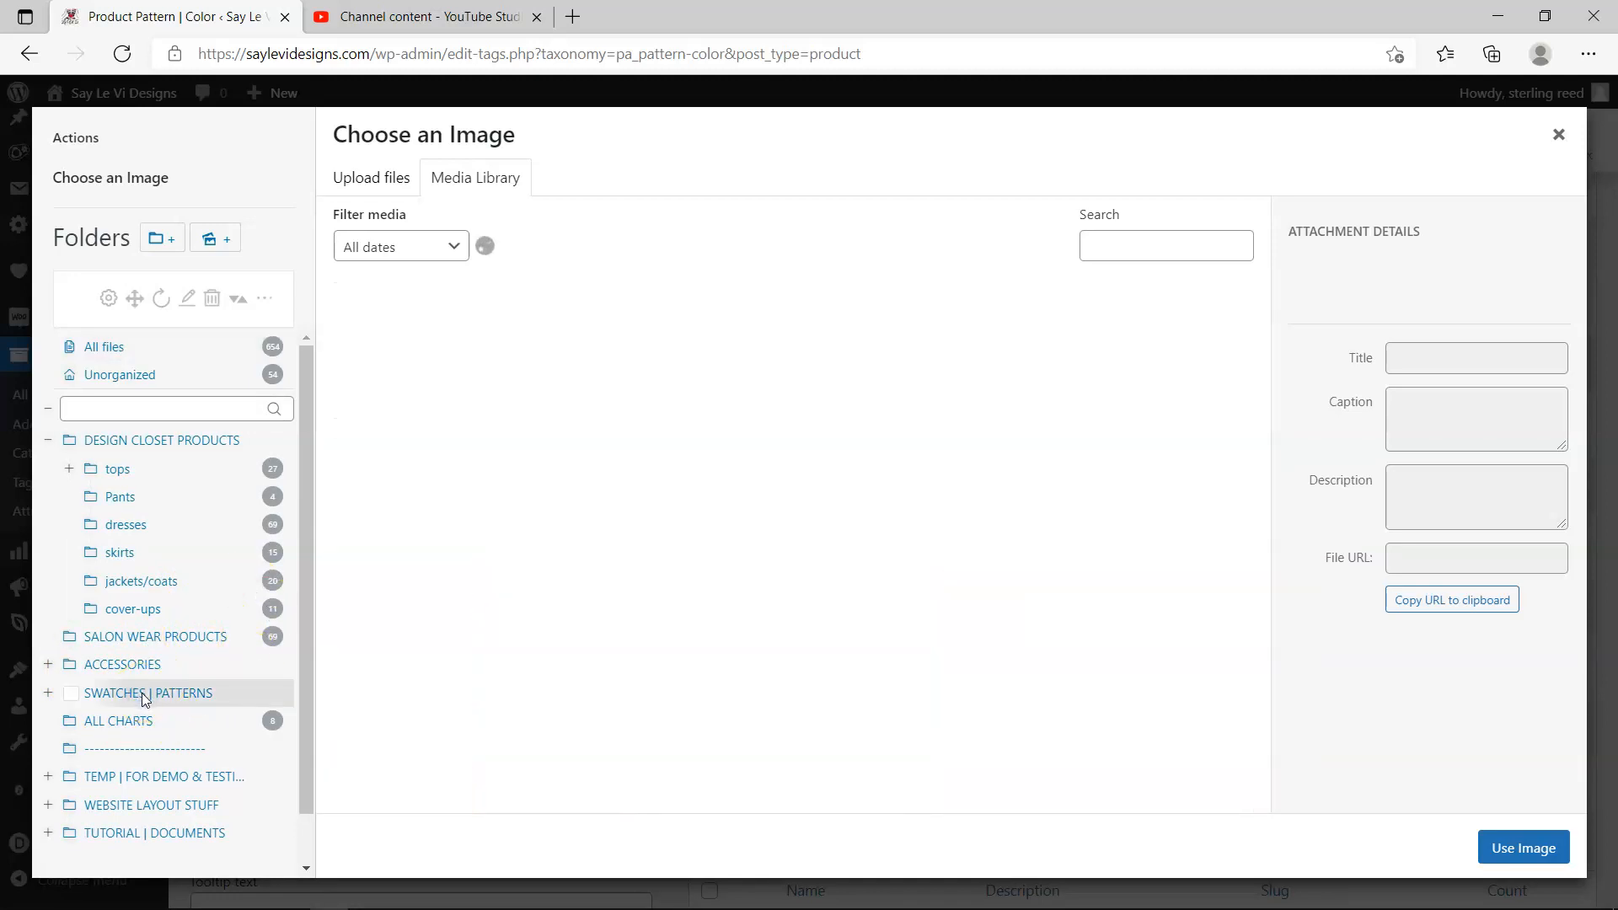
{"action": "left_click_drag", "start_coordinate": [307, 663], "coordinate": [306, 721]}
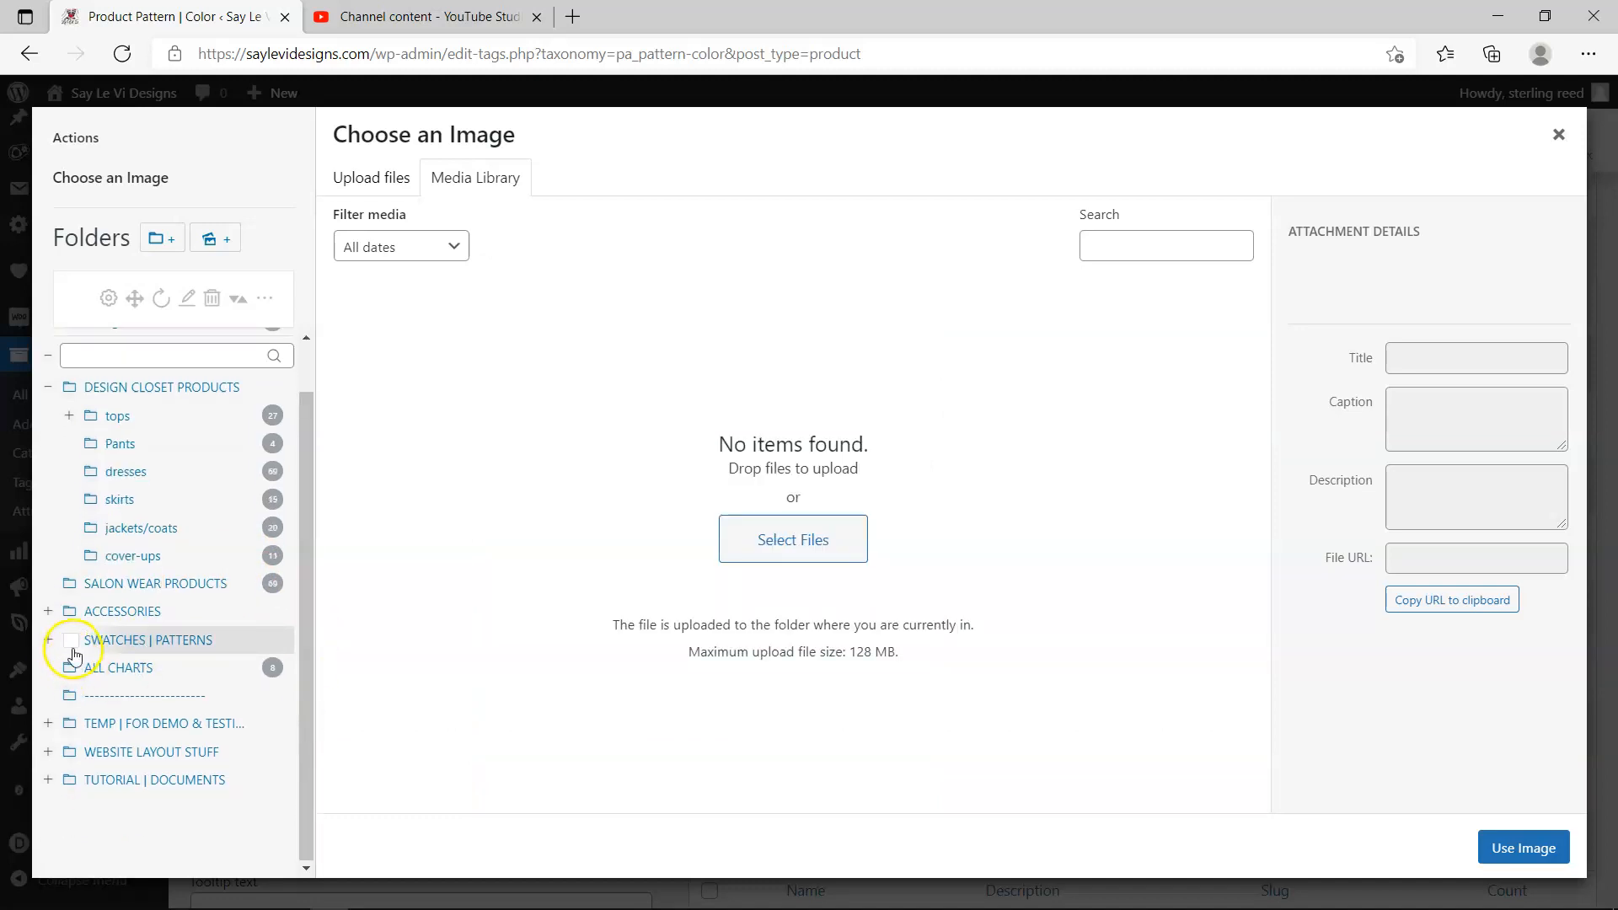
{"action": "left_click", "coordinate": [48, 642]}
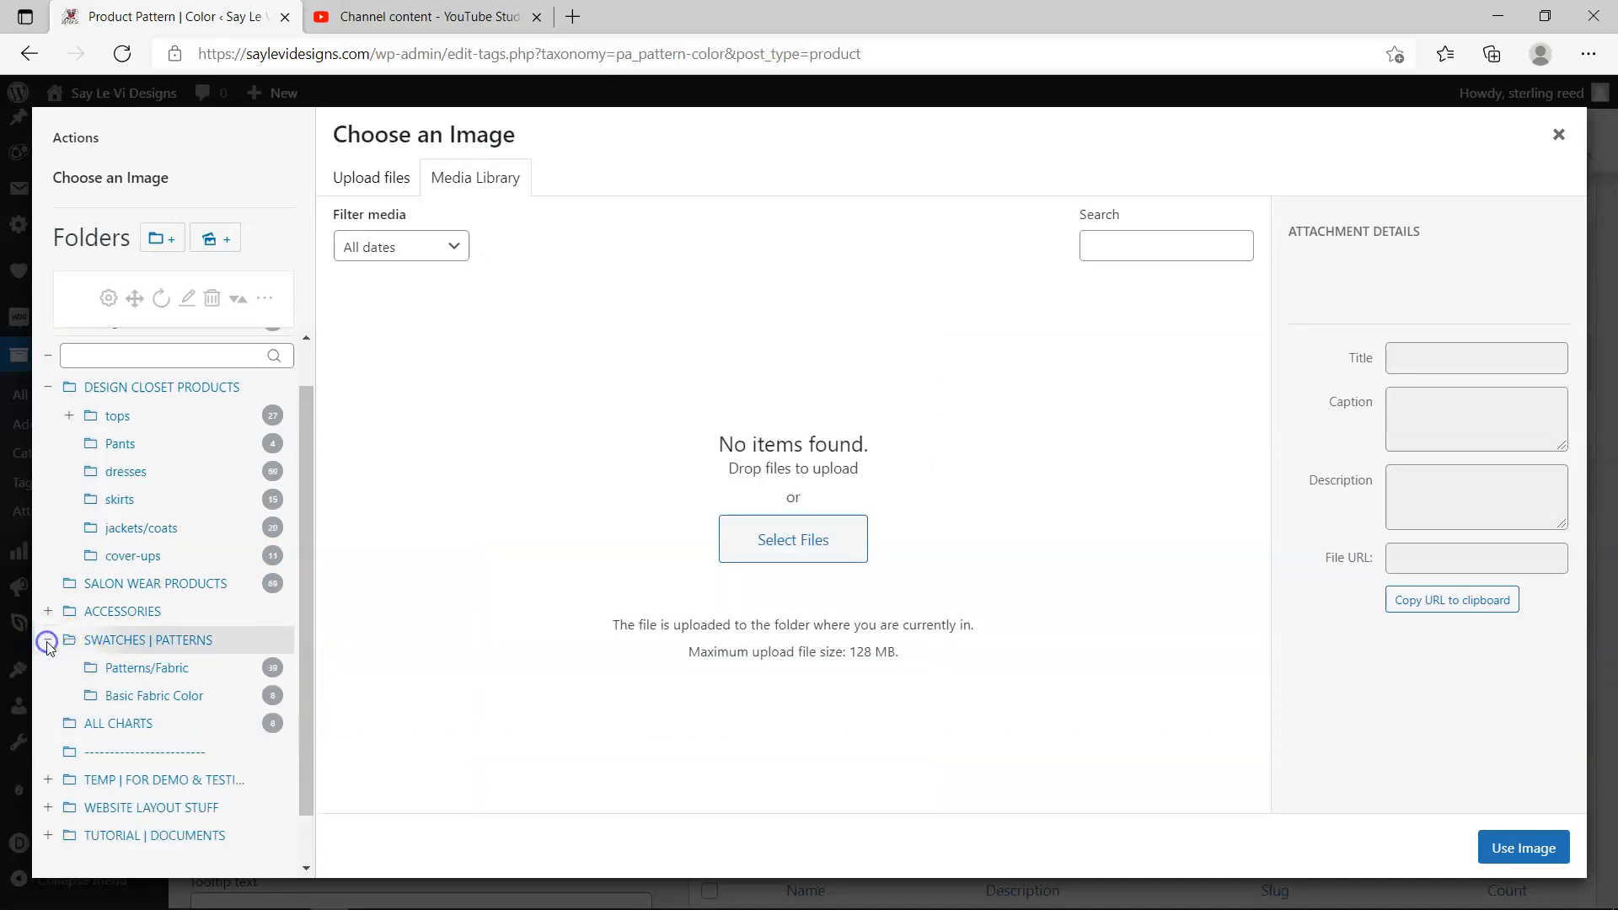
{"action": "left_click", "coordinate": [144, 671]}
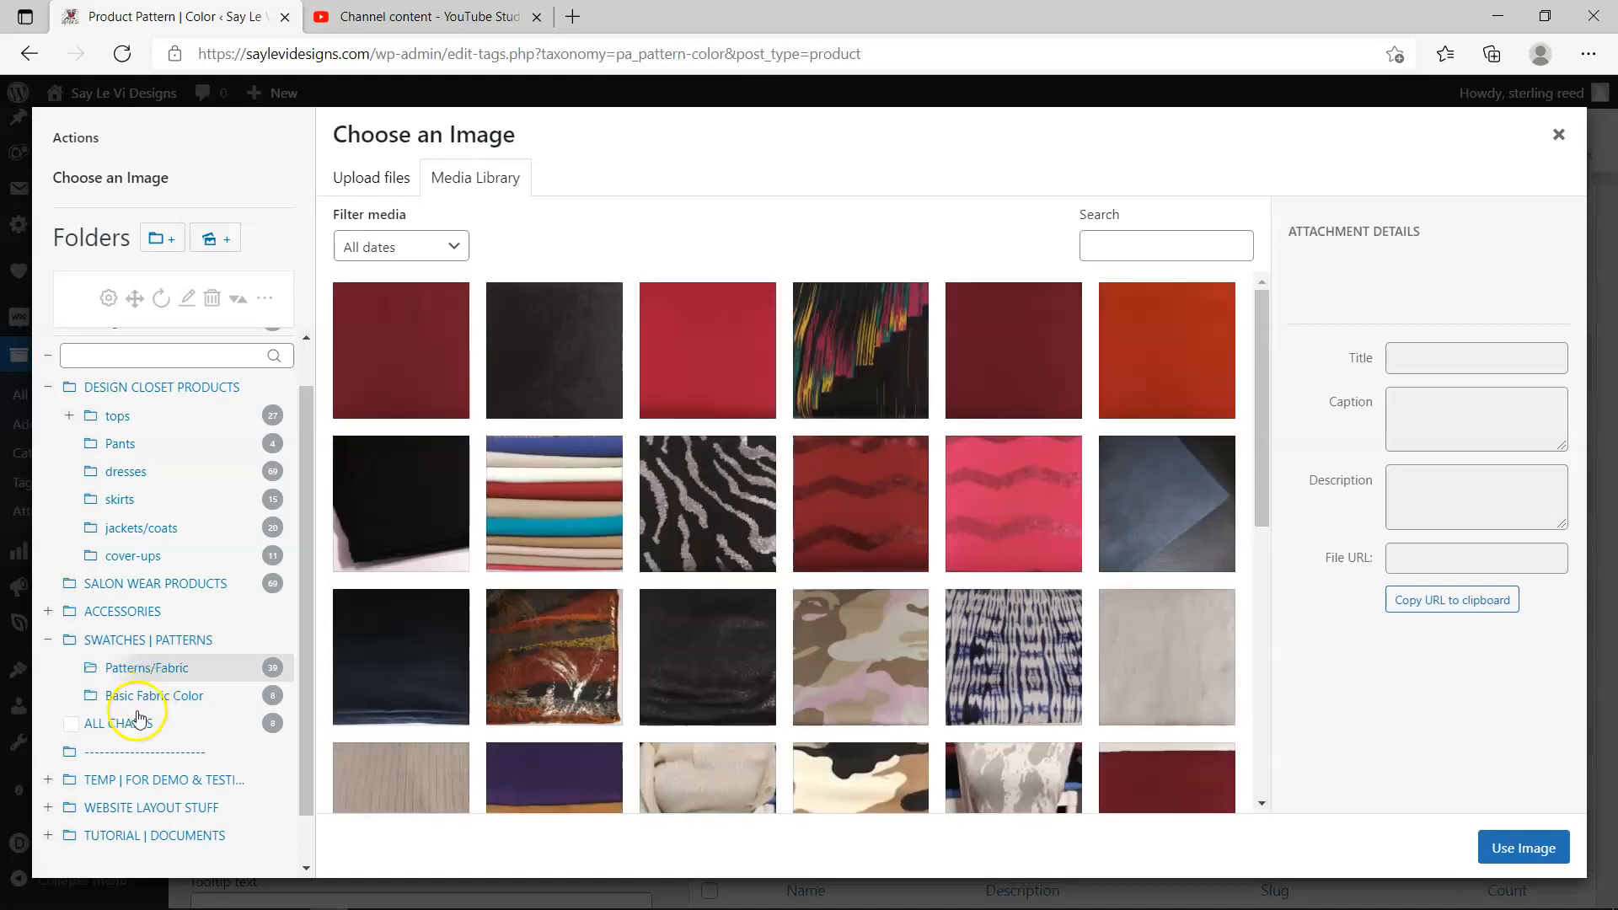
{"action": "left_click", "coordinate": [140, 699]}
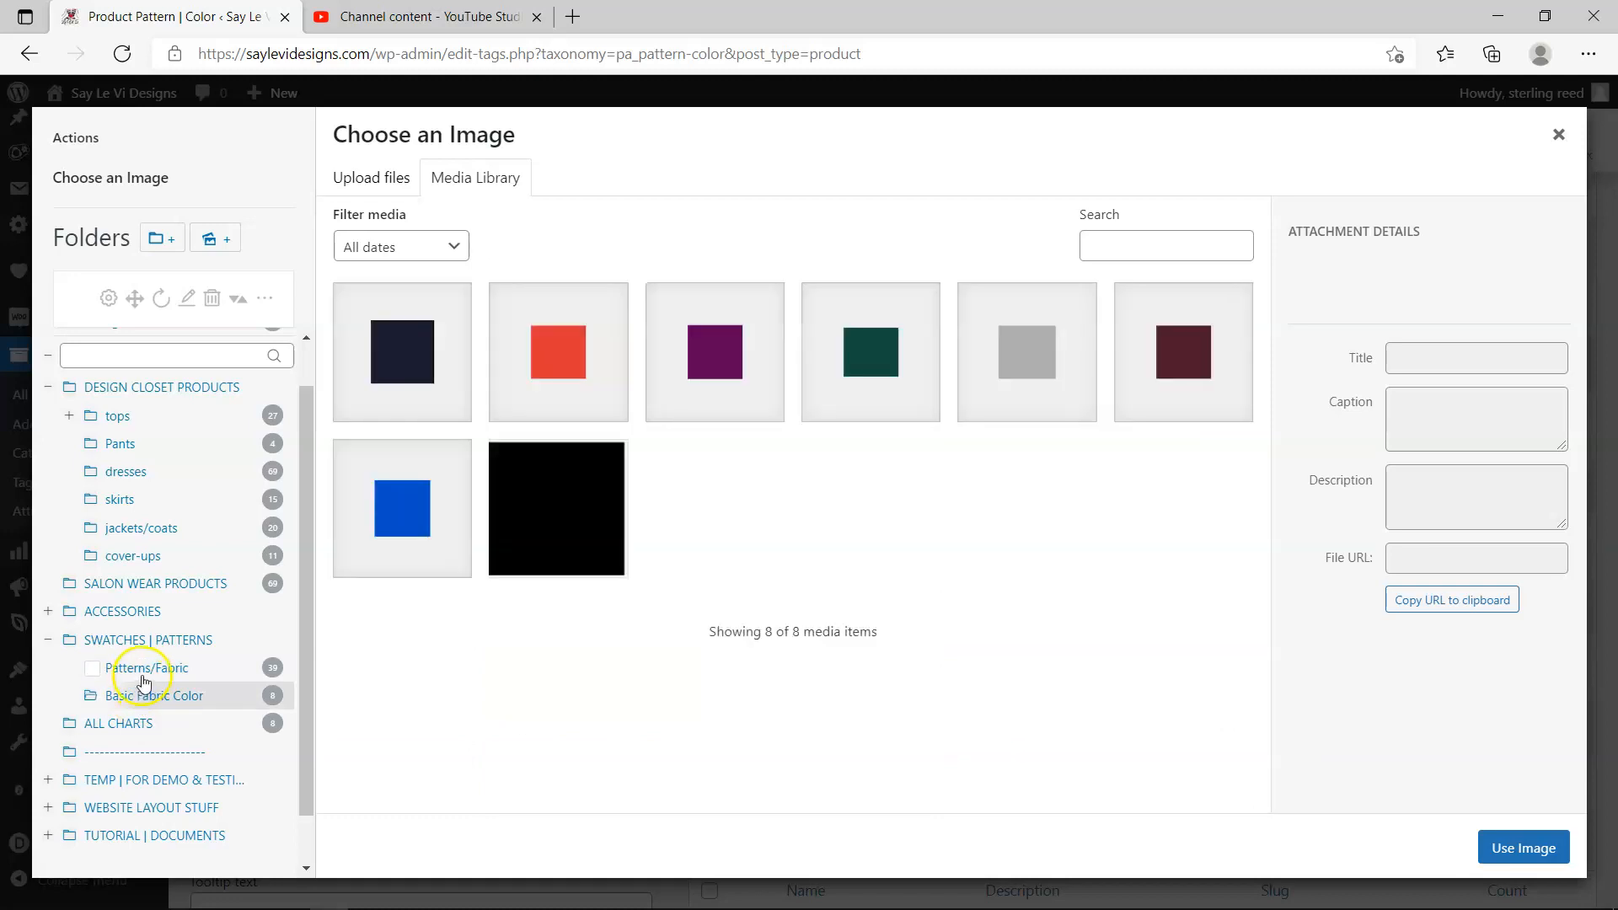
{"action": "left_click", "coordinate": [143, 679]}
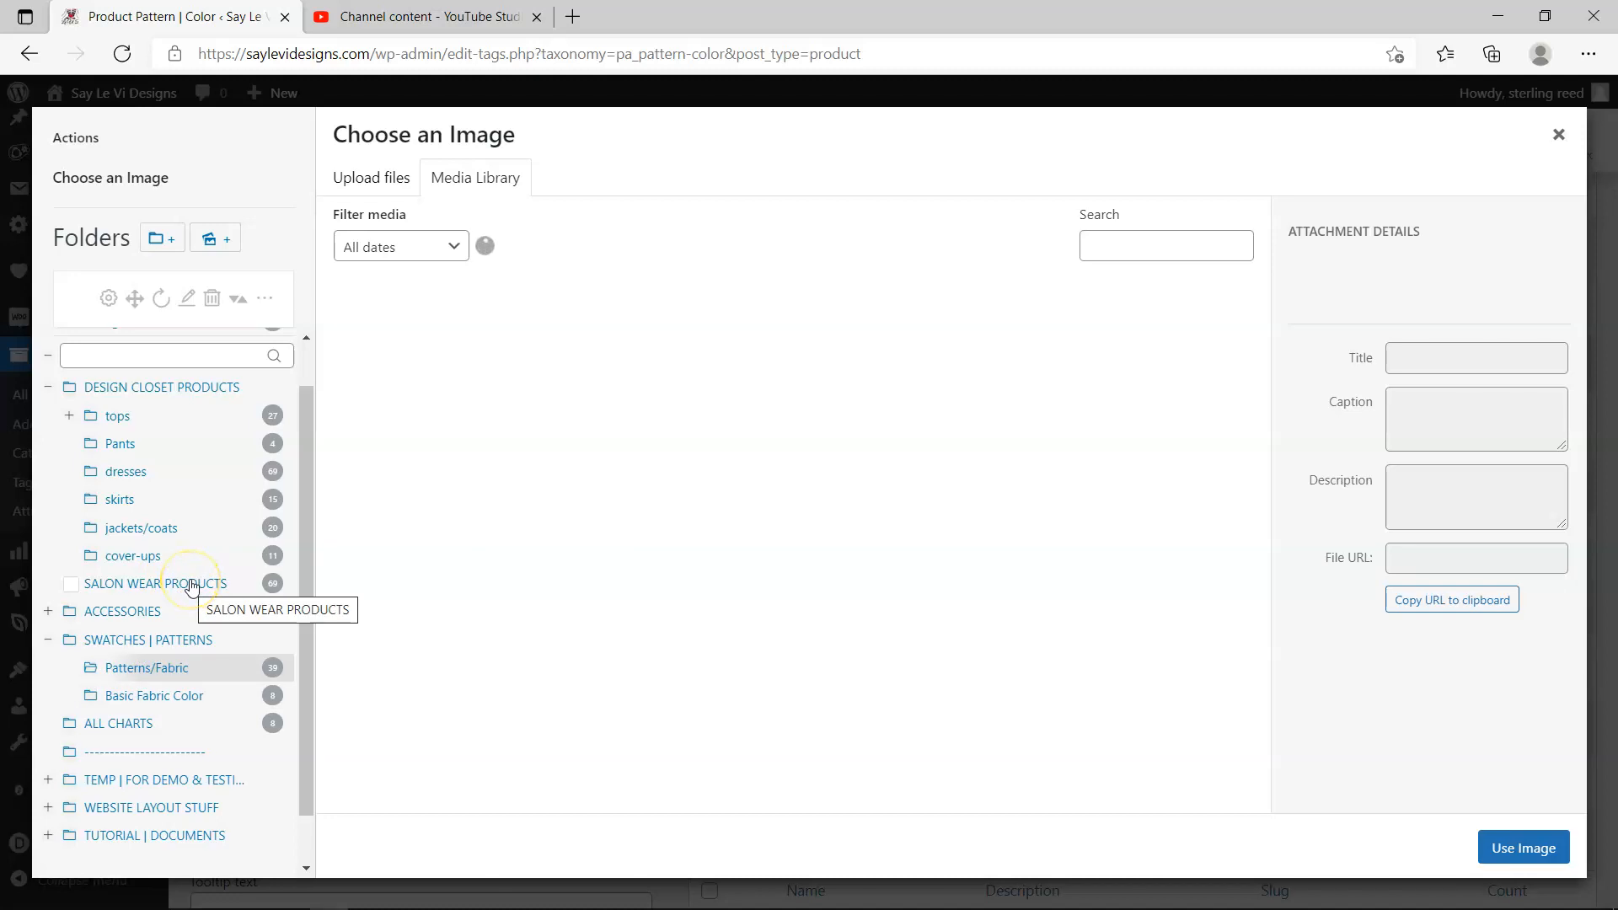
{"action": "left_click", "coordinate": [587, 654]}
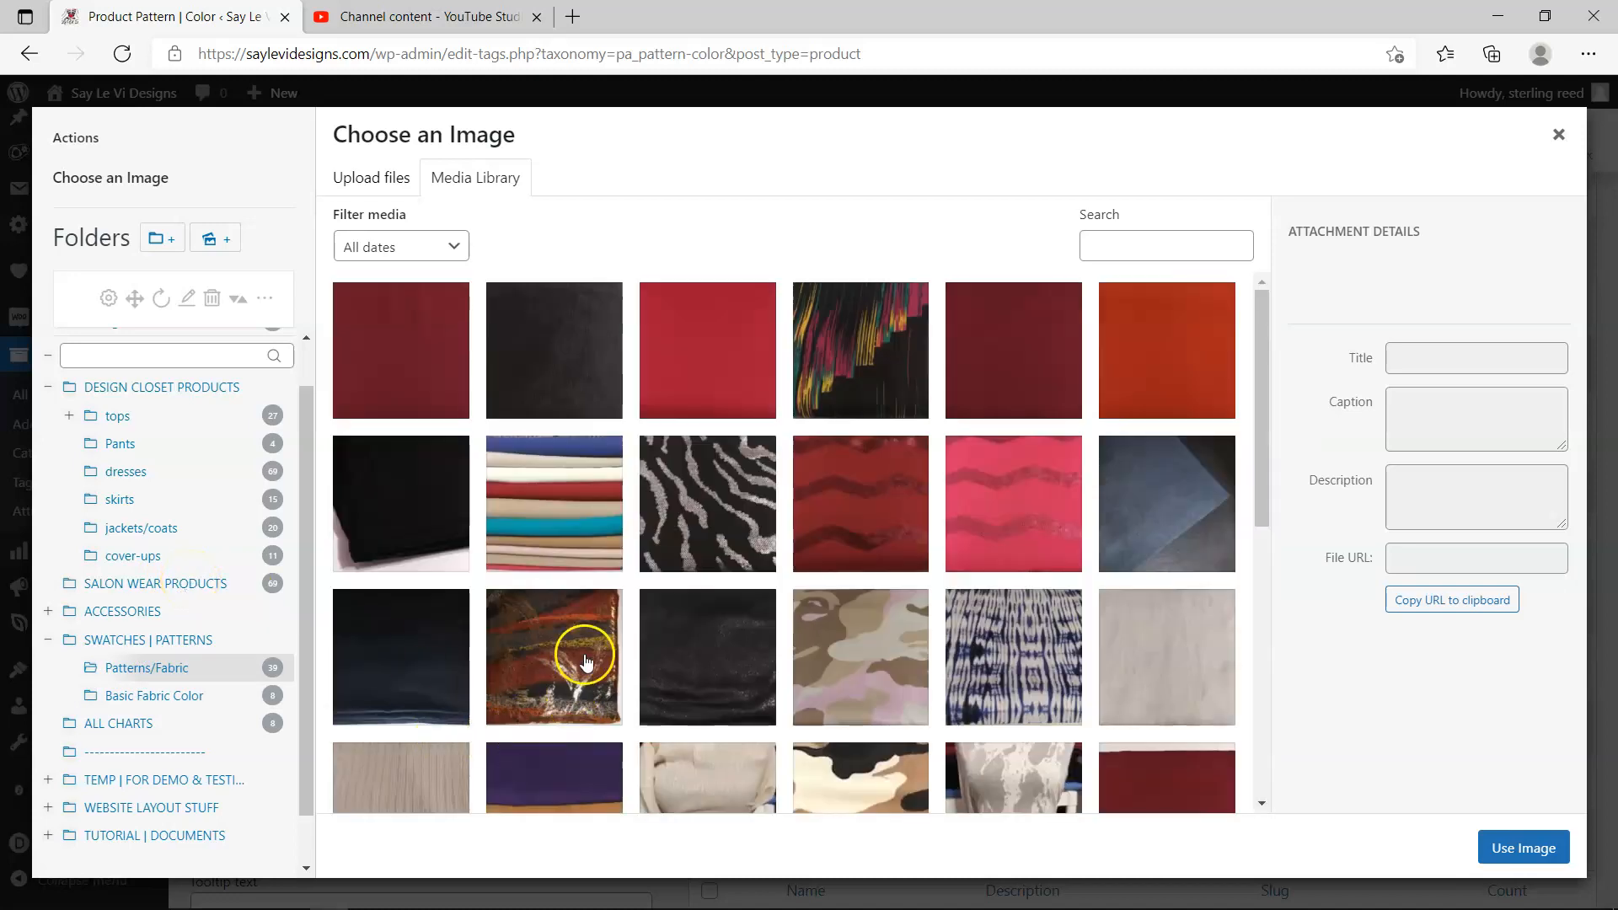
{"action": "left_click", "coordinate": [1532, 847]}
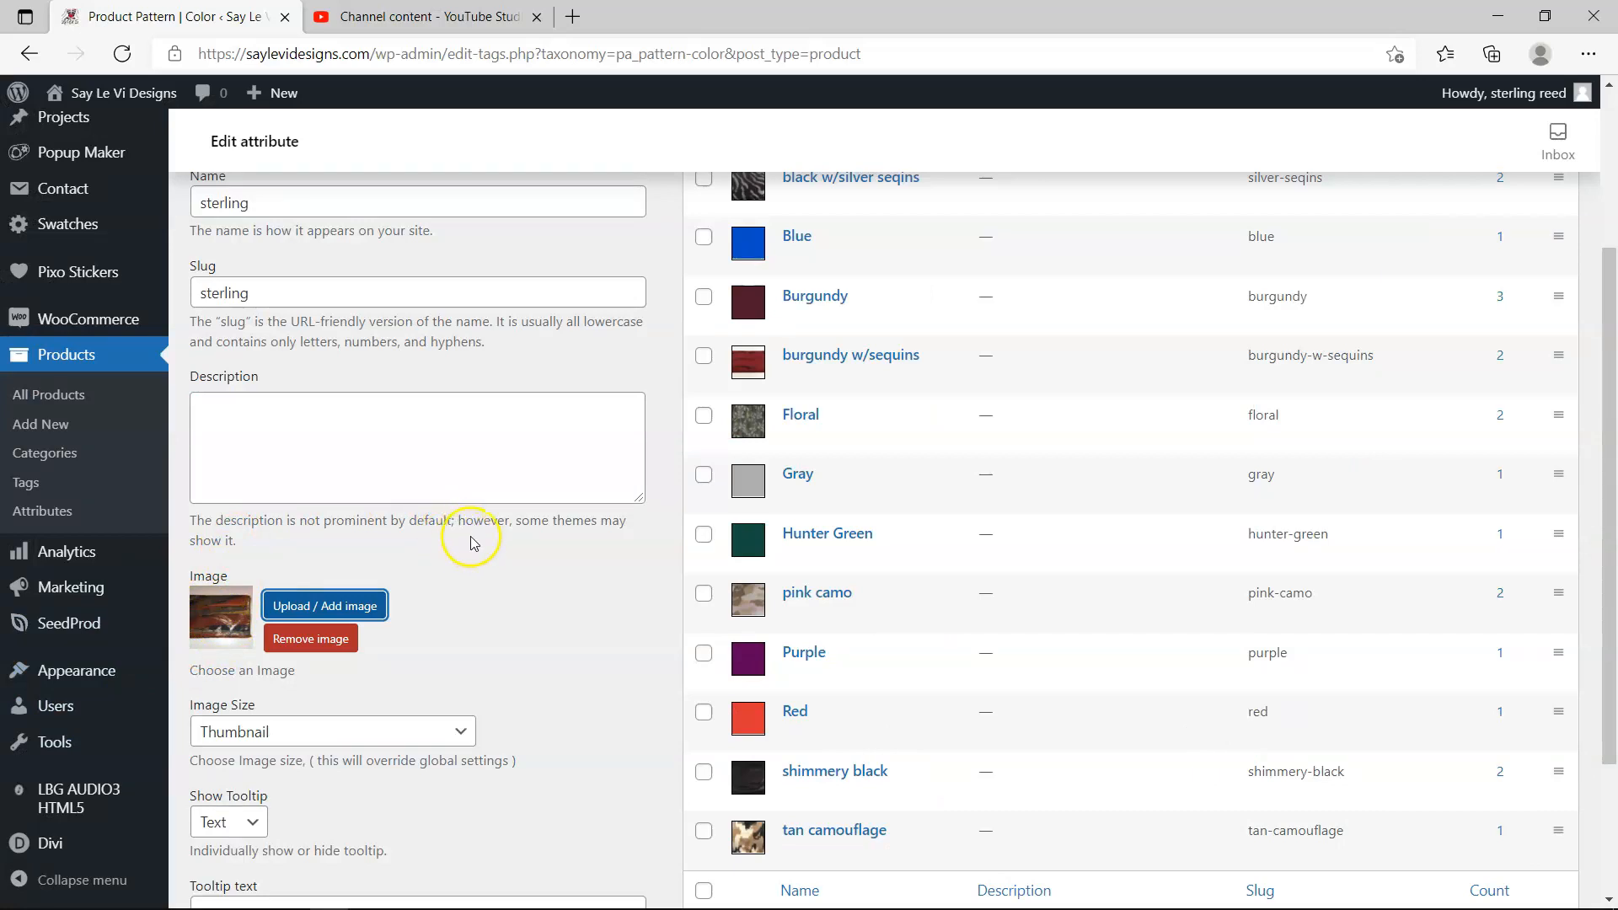
- Switch to the test1 storefront page in Firefox, examine the swatches' image tooltips, and return to the term form
{"action": "scroll", "coordinate": [512, 630], "scroll_direction": "down", "scroll_amount": 2}
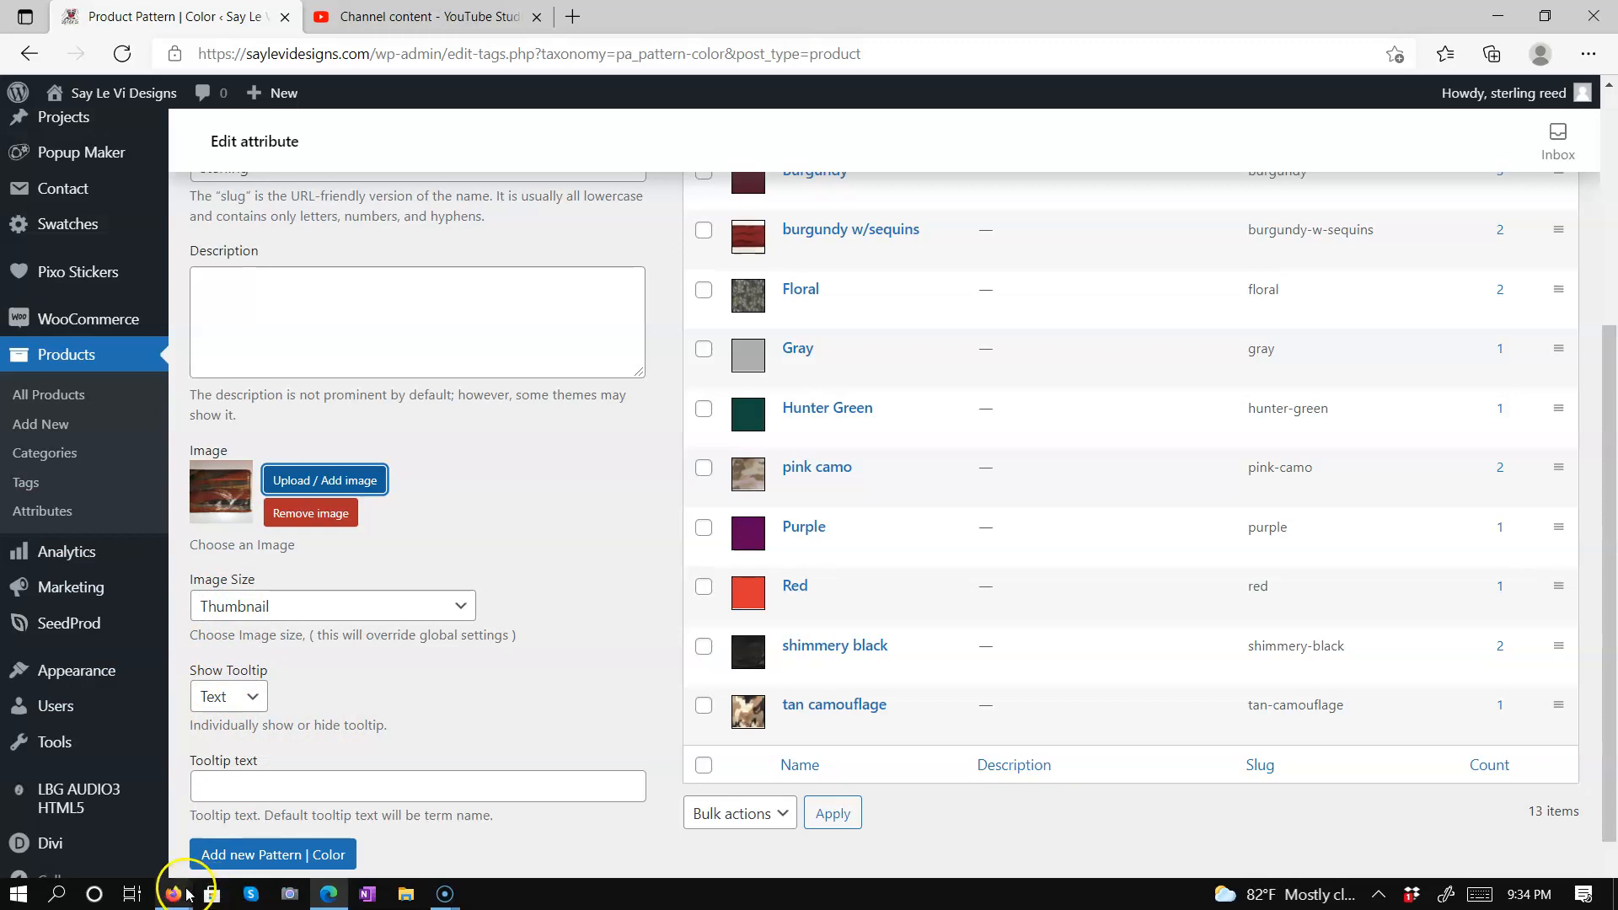
{"action": "mouse_move", "coordinate": [173, 893]}
{"action": "left_click", "coordinate": [266, 836]}
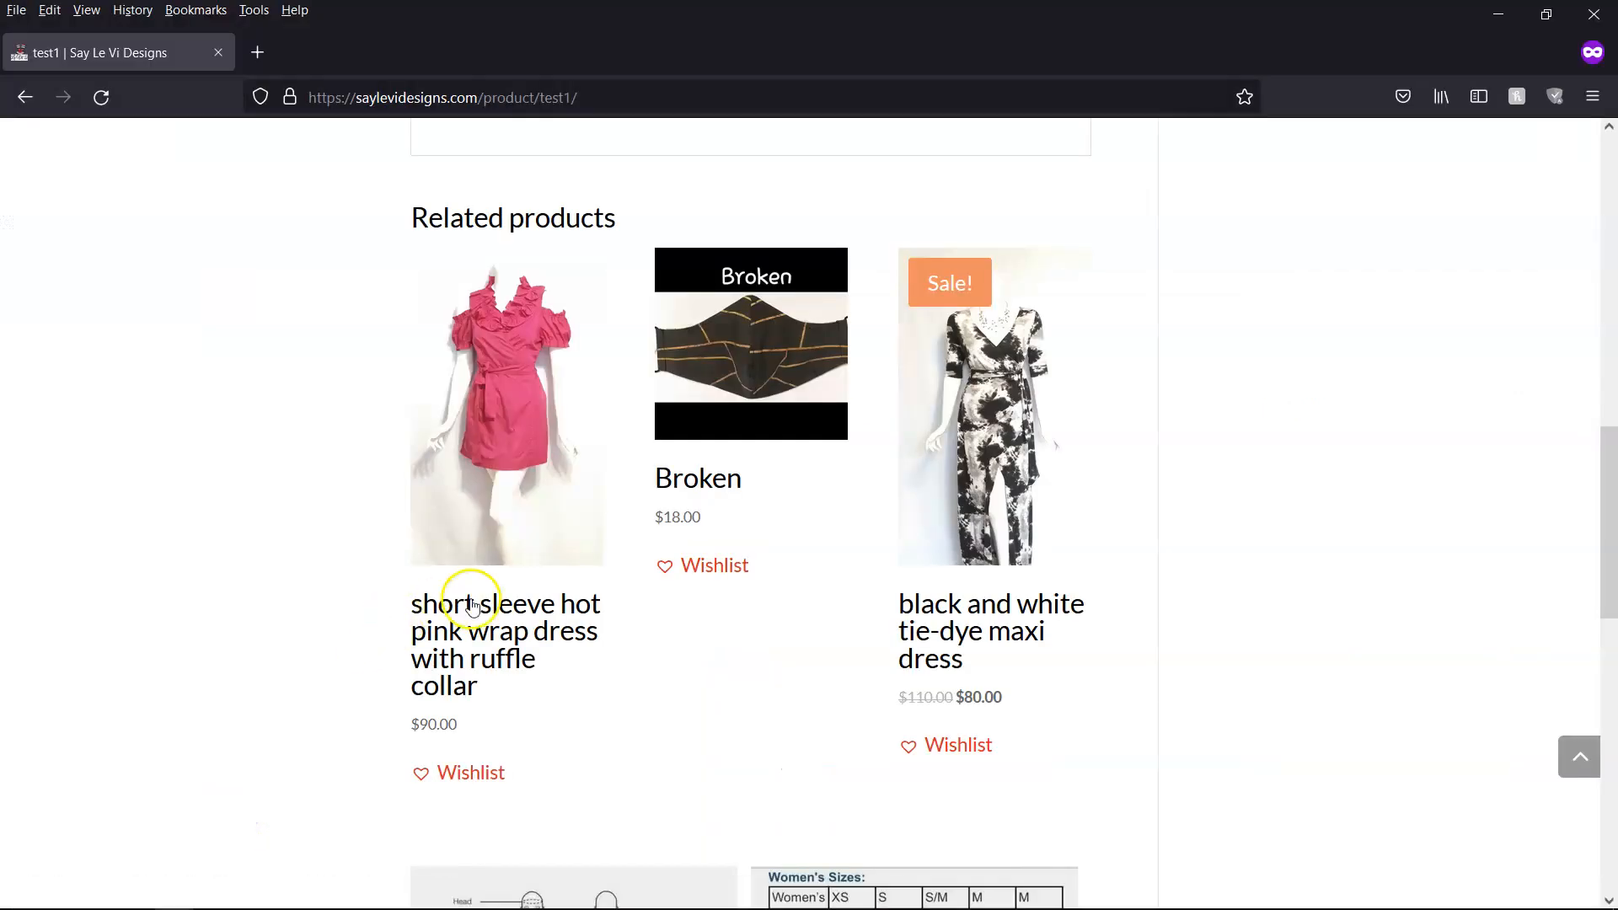
{"action": "scroll", "coordinate": [451, 505], "scroll_direction": "up", "scroll_amount": 10}
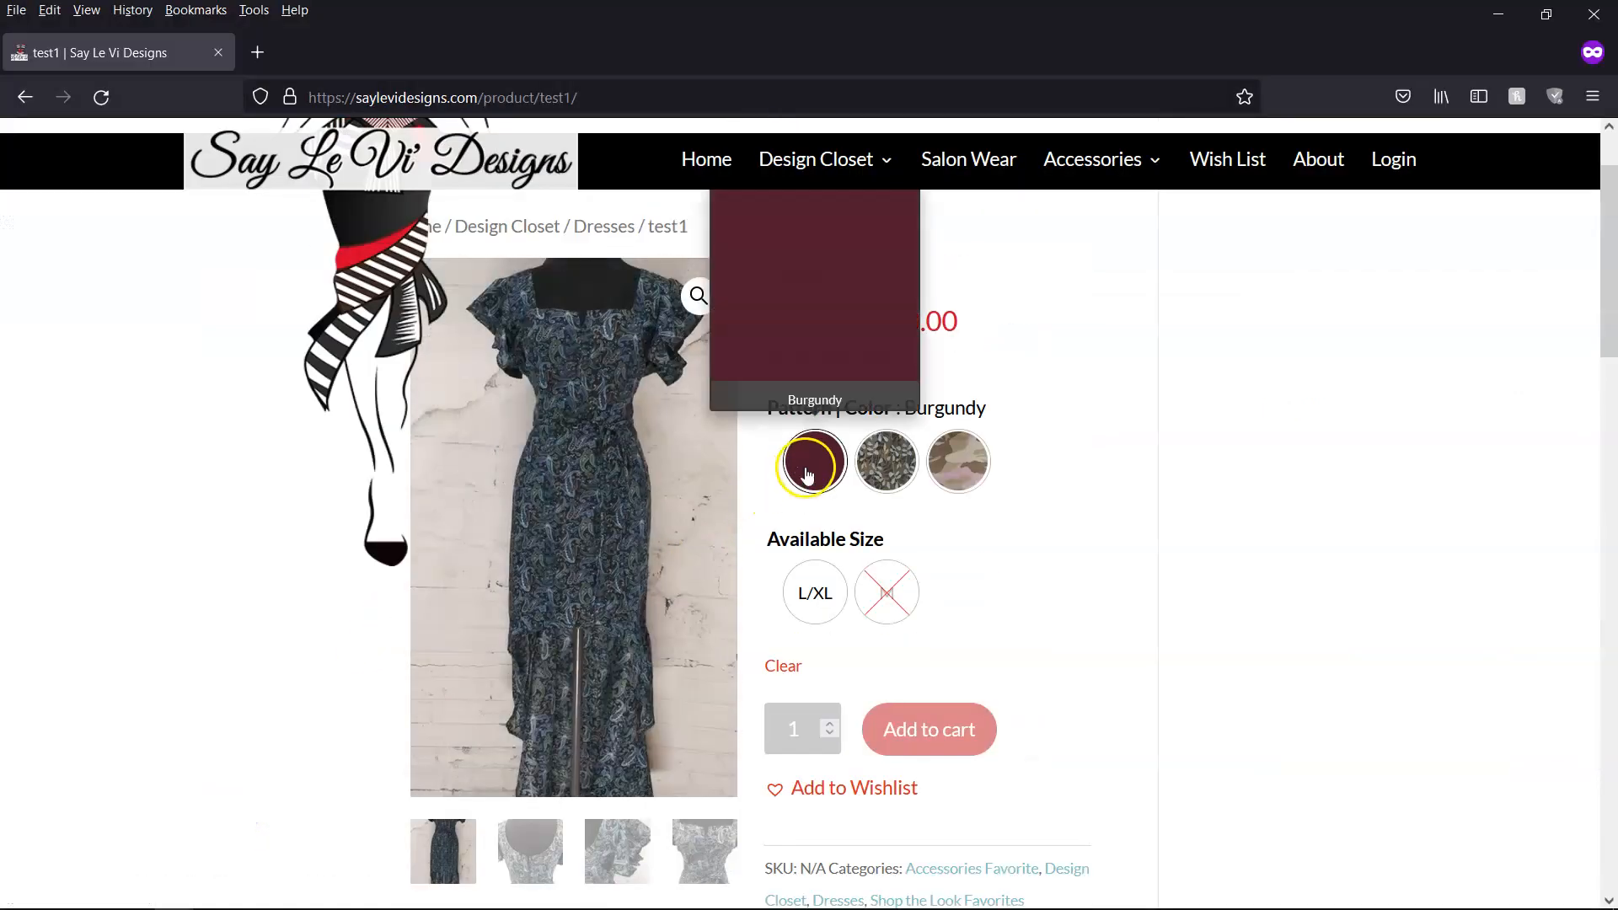
{"action": "mouse_move", "coordinate": [868, 466]}
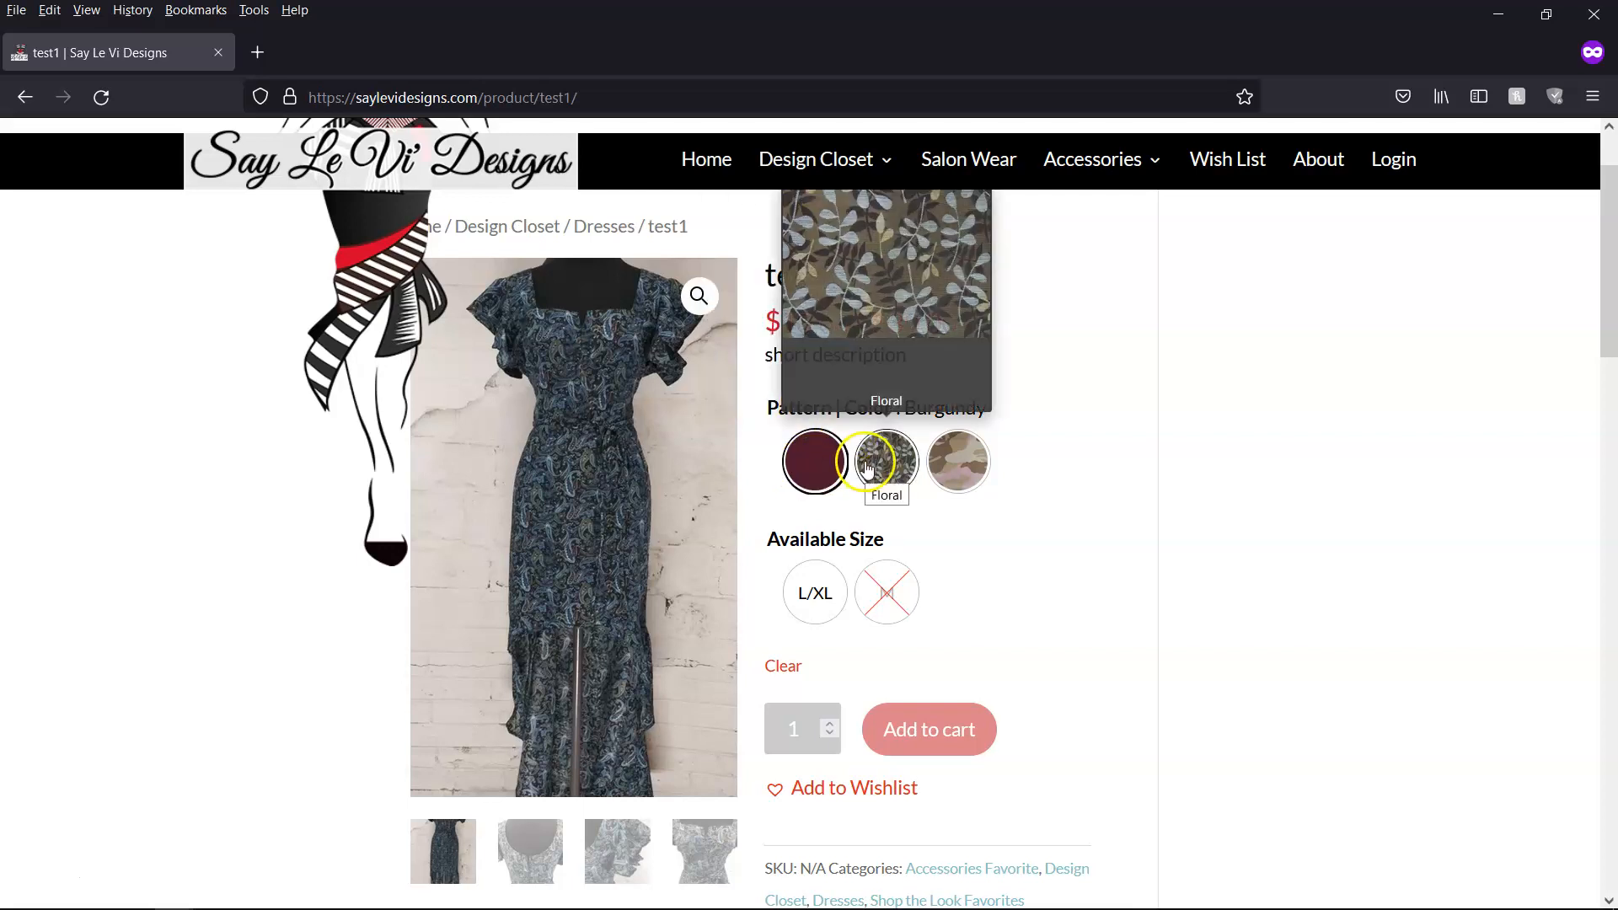
{"action": "mouse_move", "coordinate": [959, 460]}
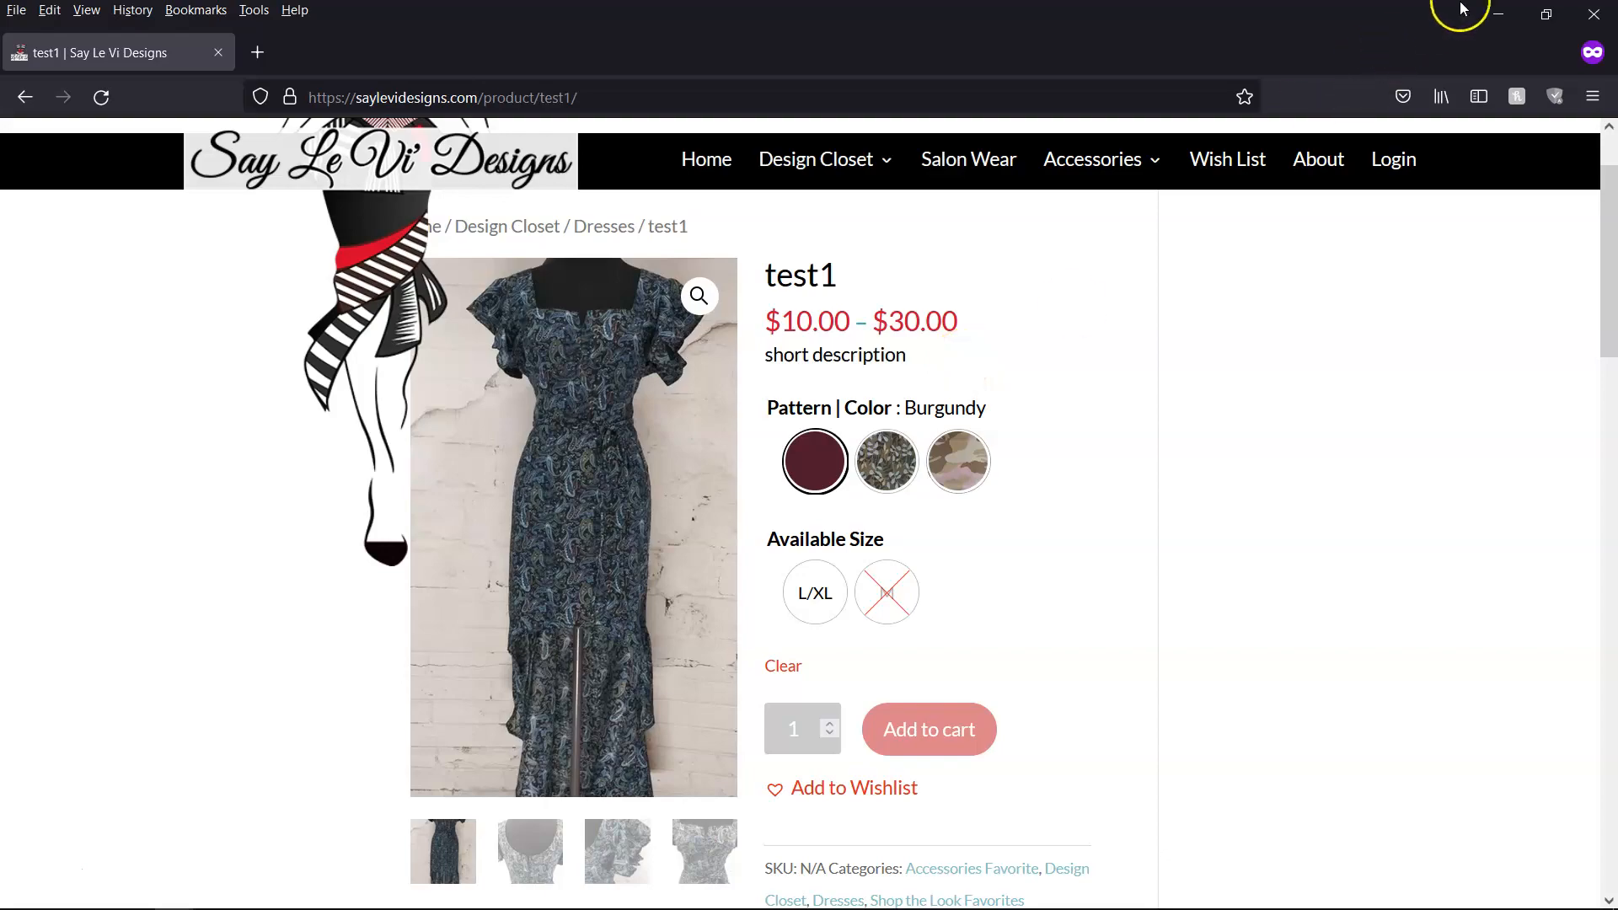
{"action": "left_click", "coordinate": [1498, 14]}
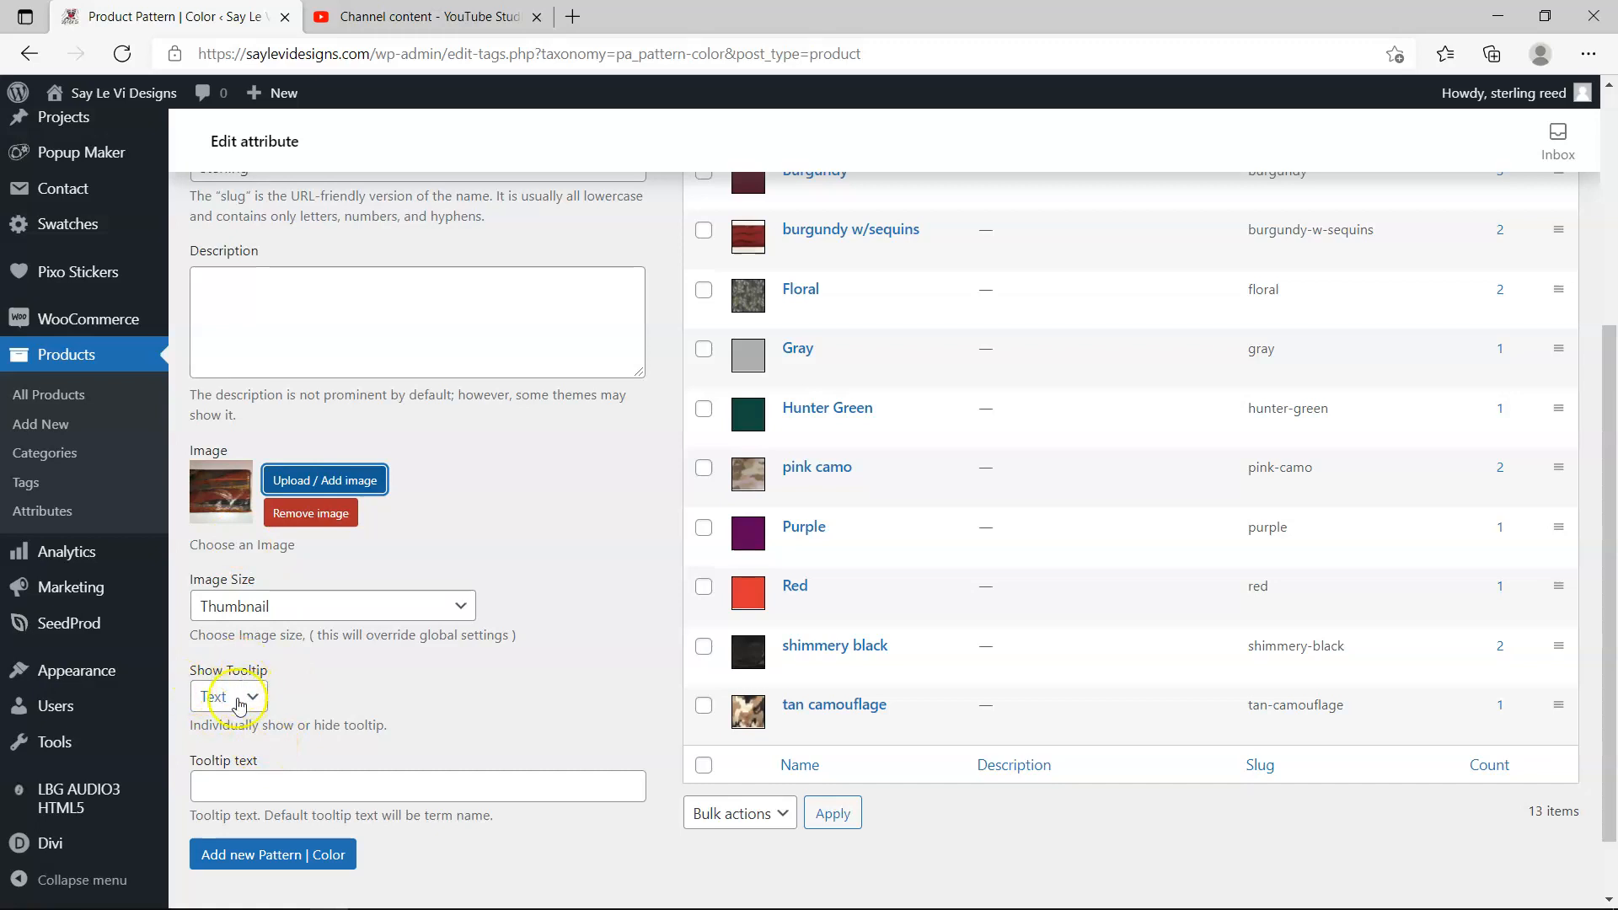
- Set Show Tooltip to Image and use the same patterned fabric photo, 20190410_2033051.jpg, from the Patterns/Fabric folder as the tooltip image
{"action": "left_click", "coordinate": [239, 703]}
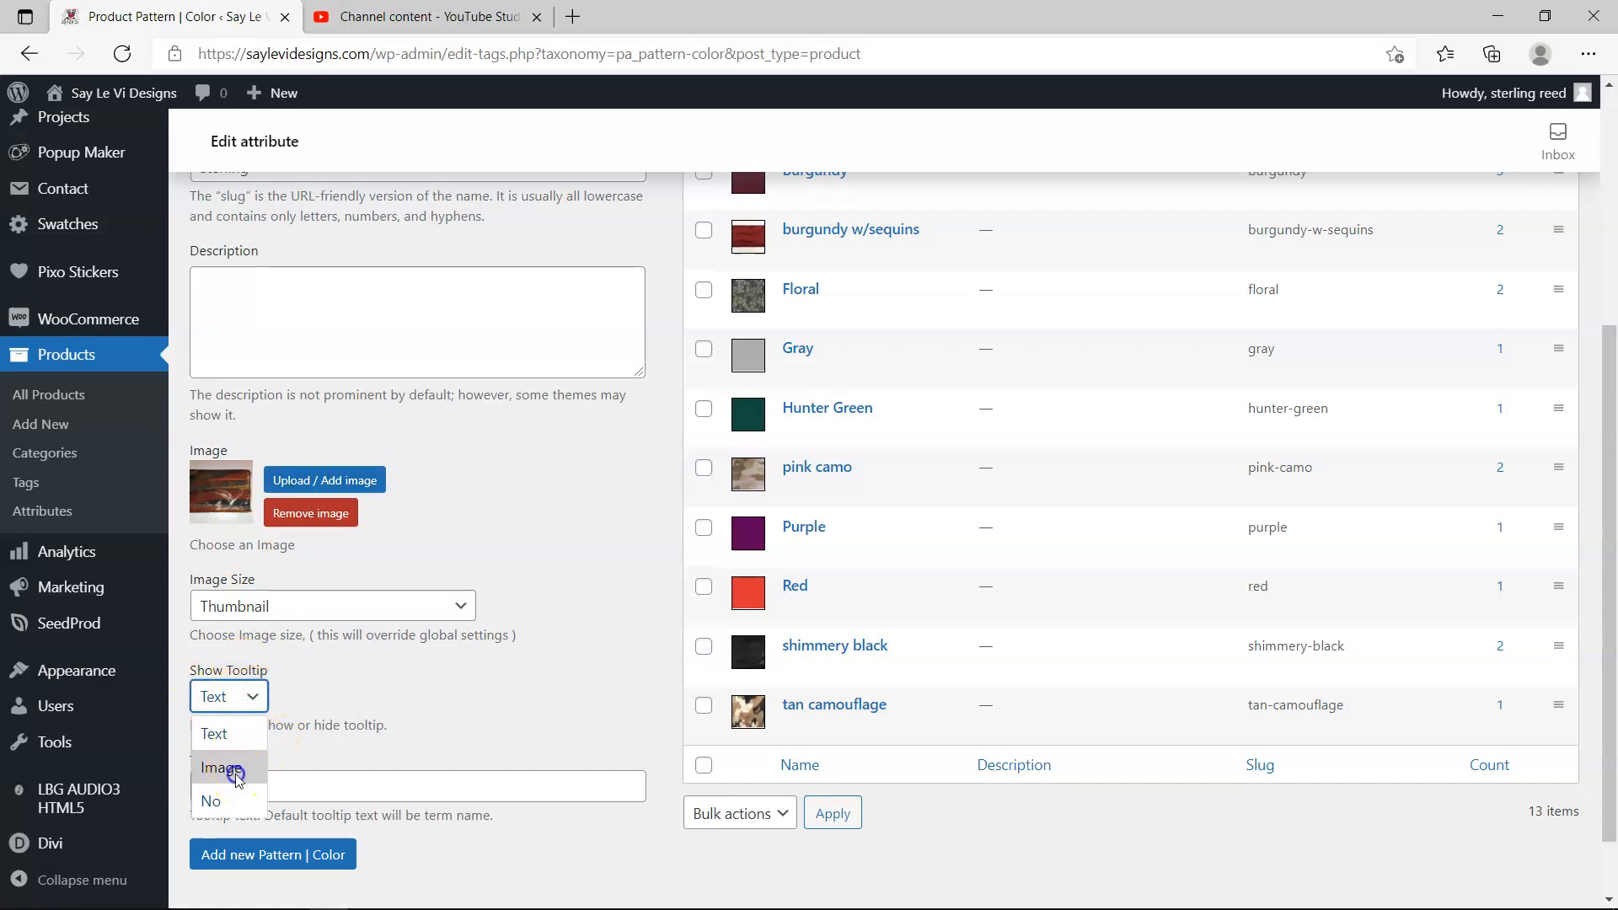
{"action": "left_click", "coordinate": [239, 780]}
{"action": "left_click", "coordinate": [286, 792]}
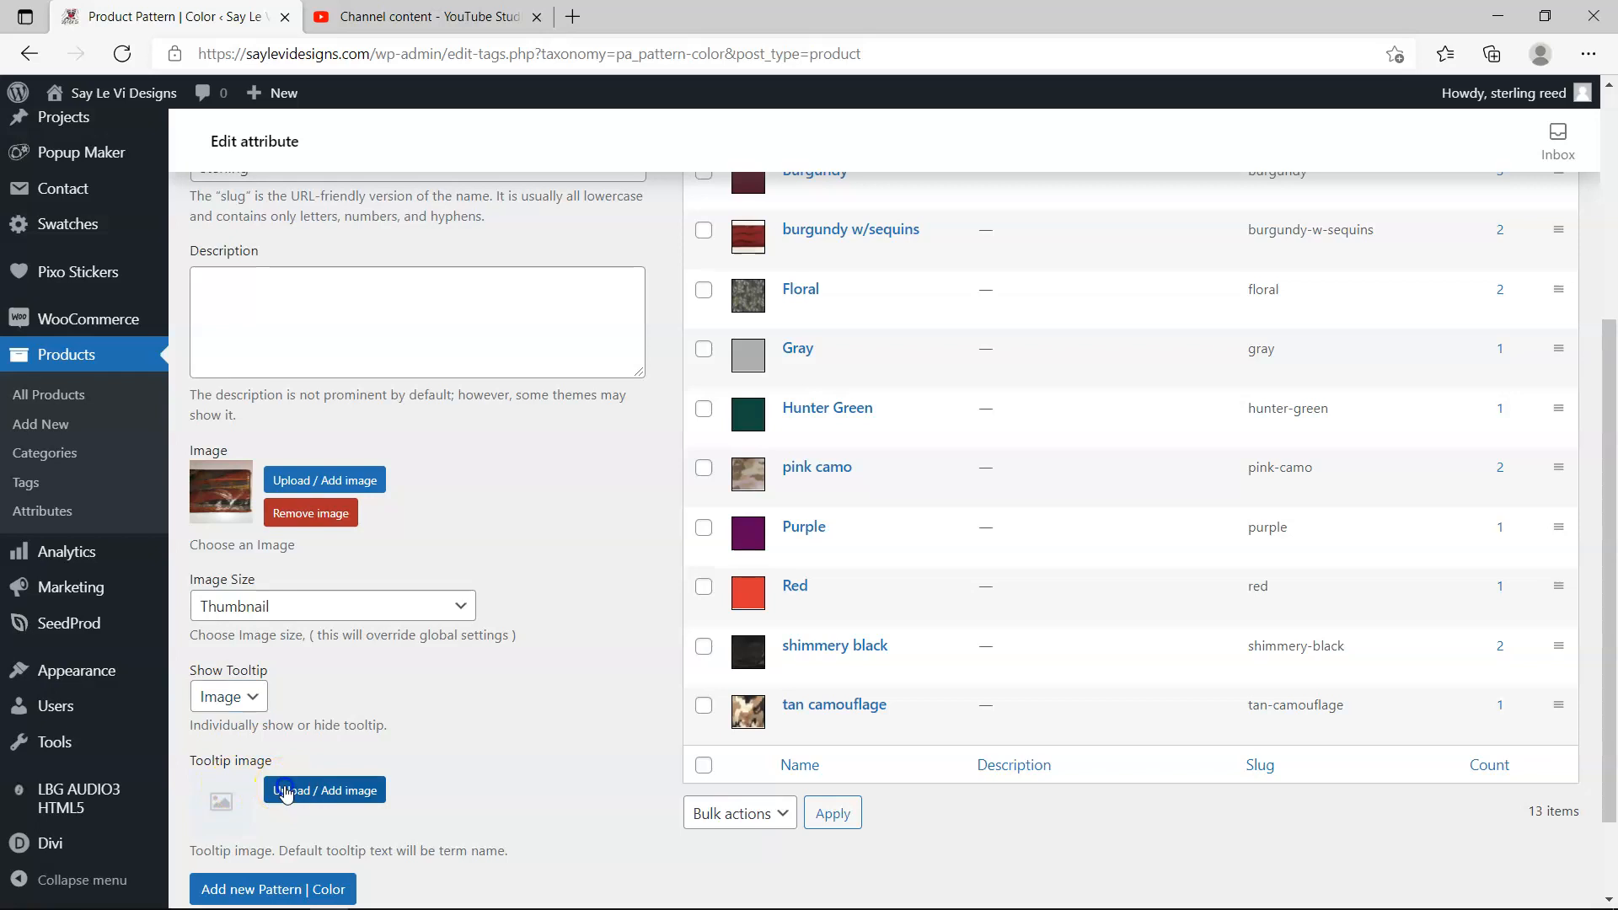
{"action": "left_click", "coordinate": [254, 789]}
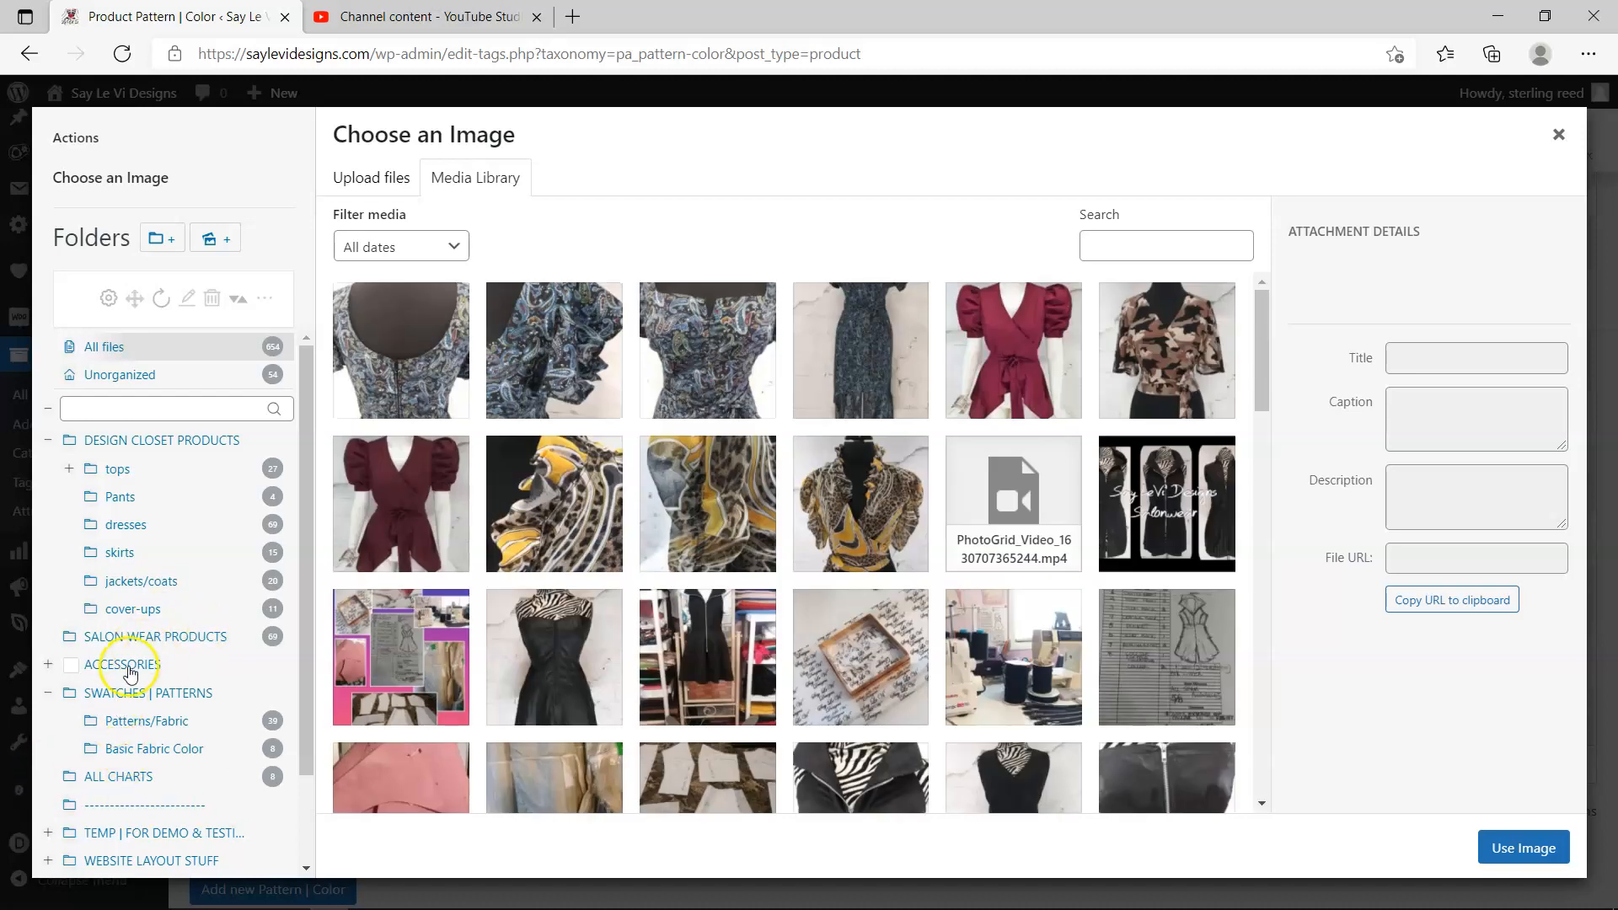
{"action": "left_click", "coordinate": [136, 722]}
{"action": "left_click", "coordinate": [177, 883]}
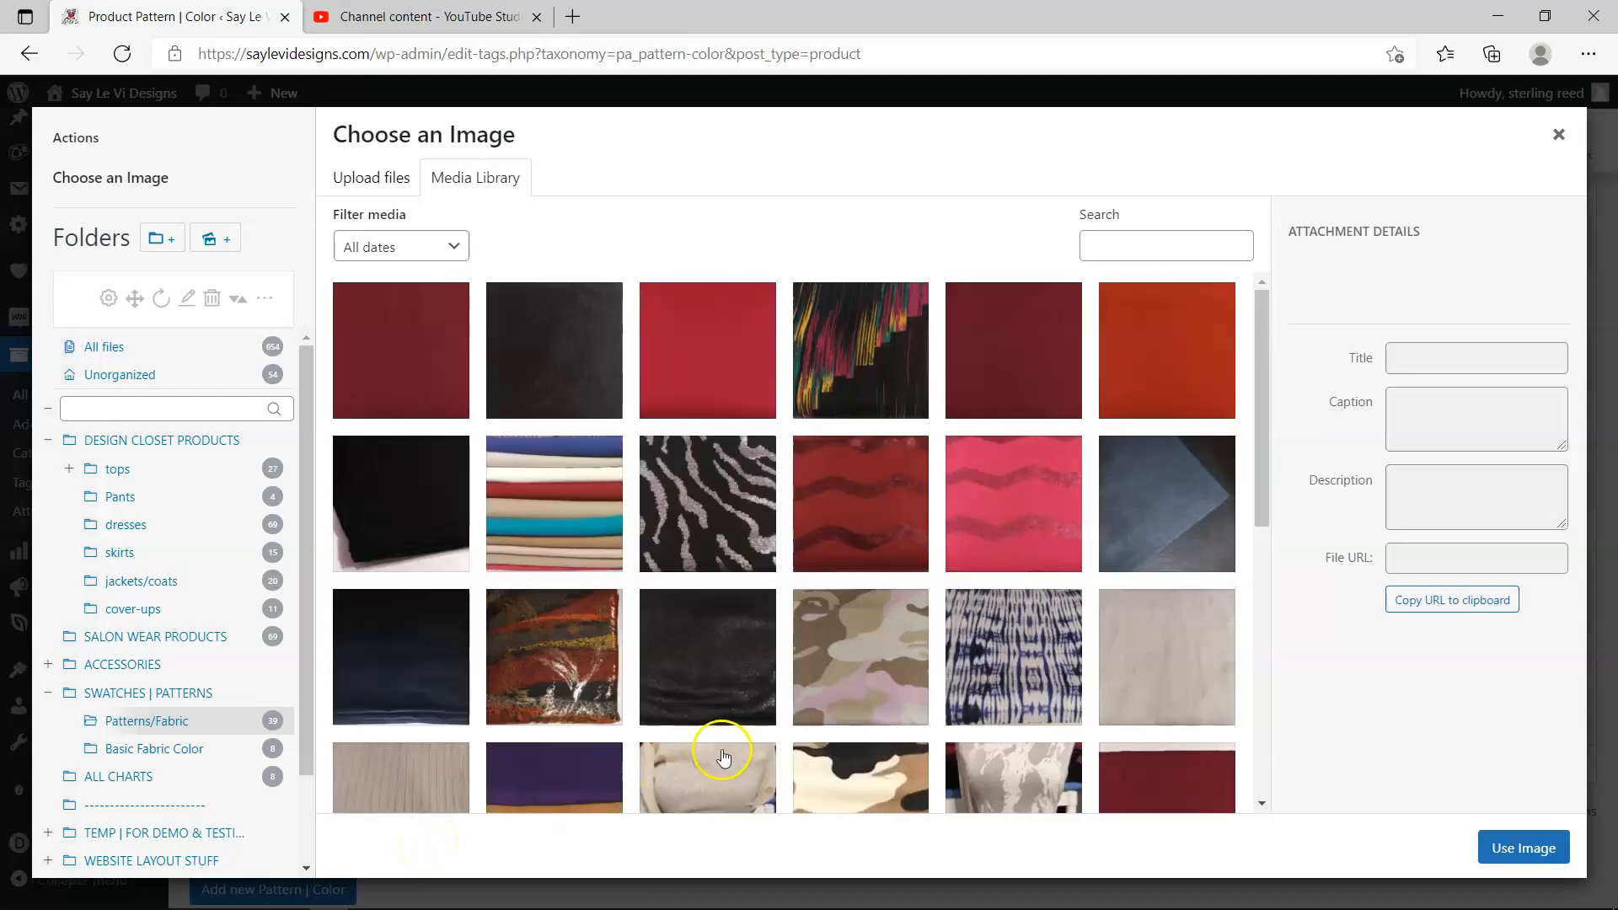
{"action": "left_click", "coordinate": [600, 665]}
{"action": "left_click", "coordinate": [1497, 838]}
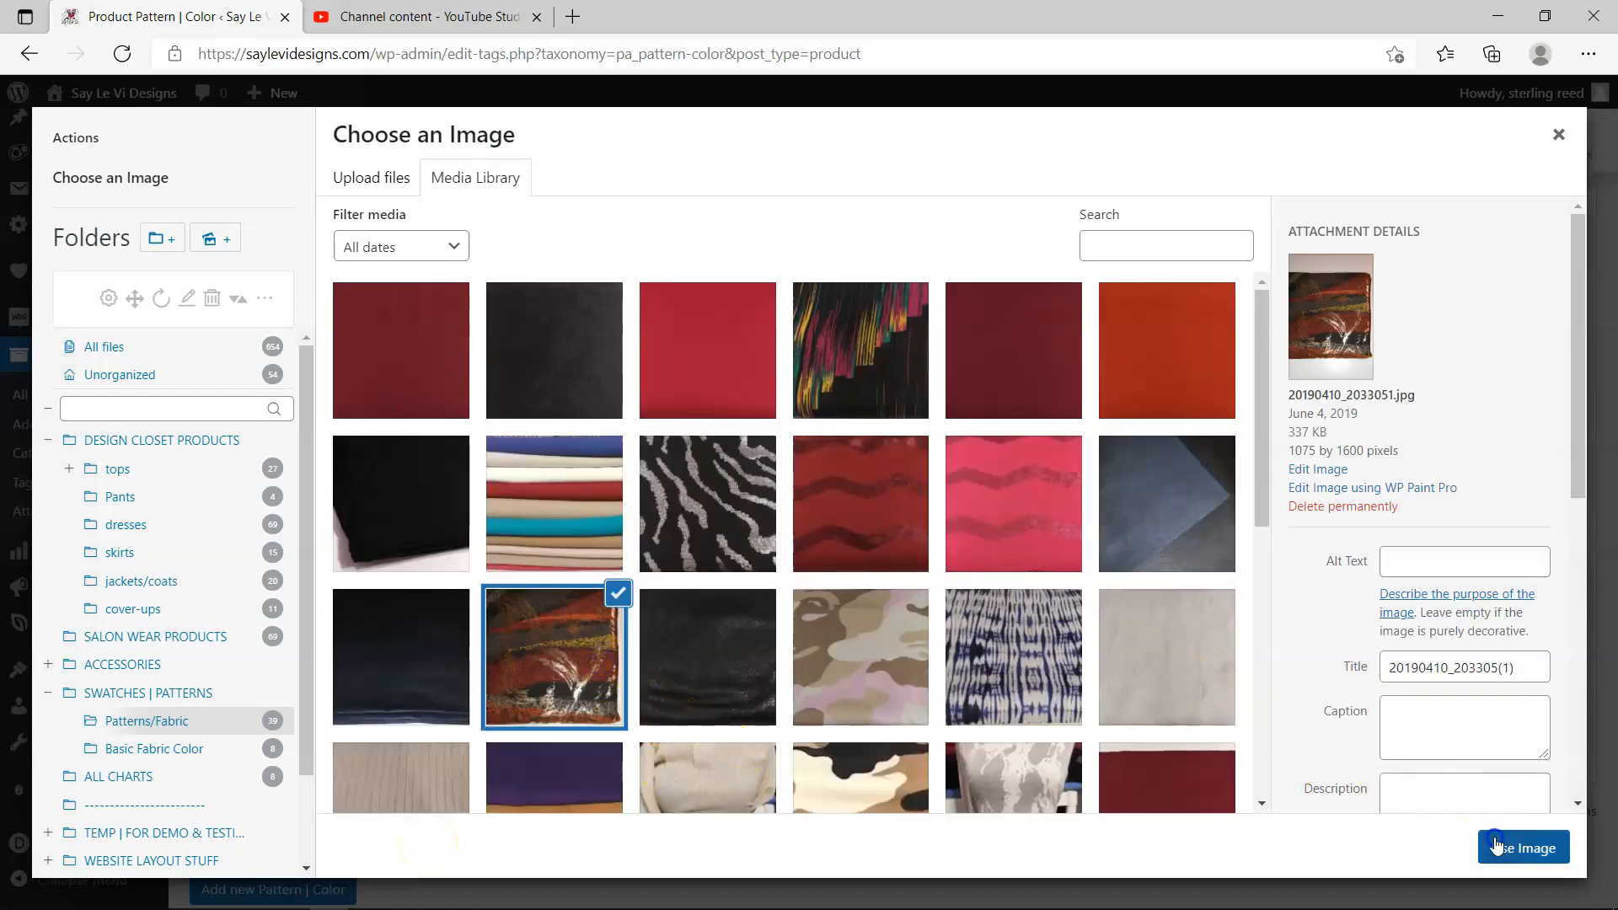
- Add the new Pattern | Color term and reload the page to refresh the term list
{"action": "scroll", "coordinate": [760, 659], "scroll_direction": "down", "scroll_amount": 2}
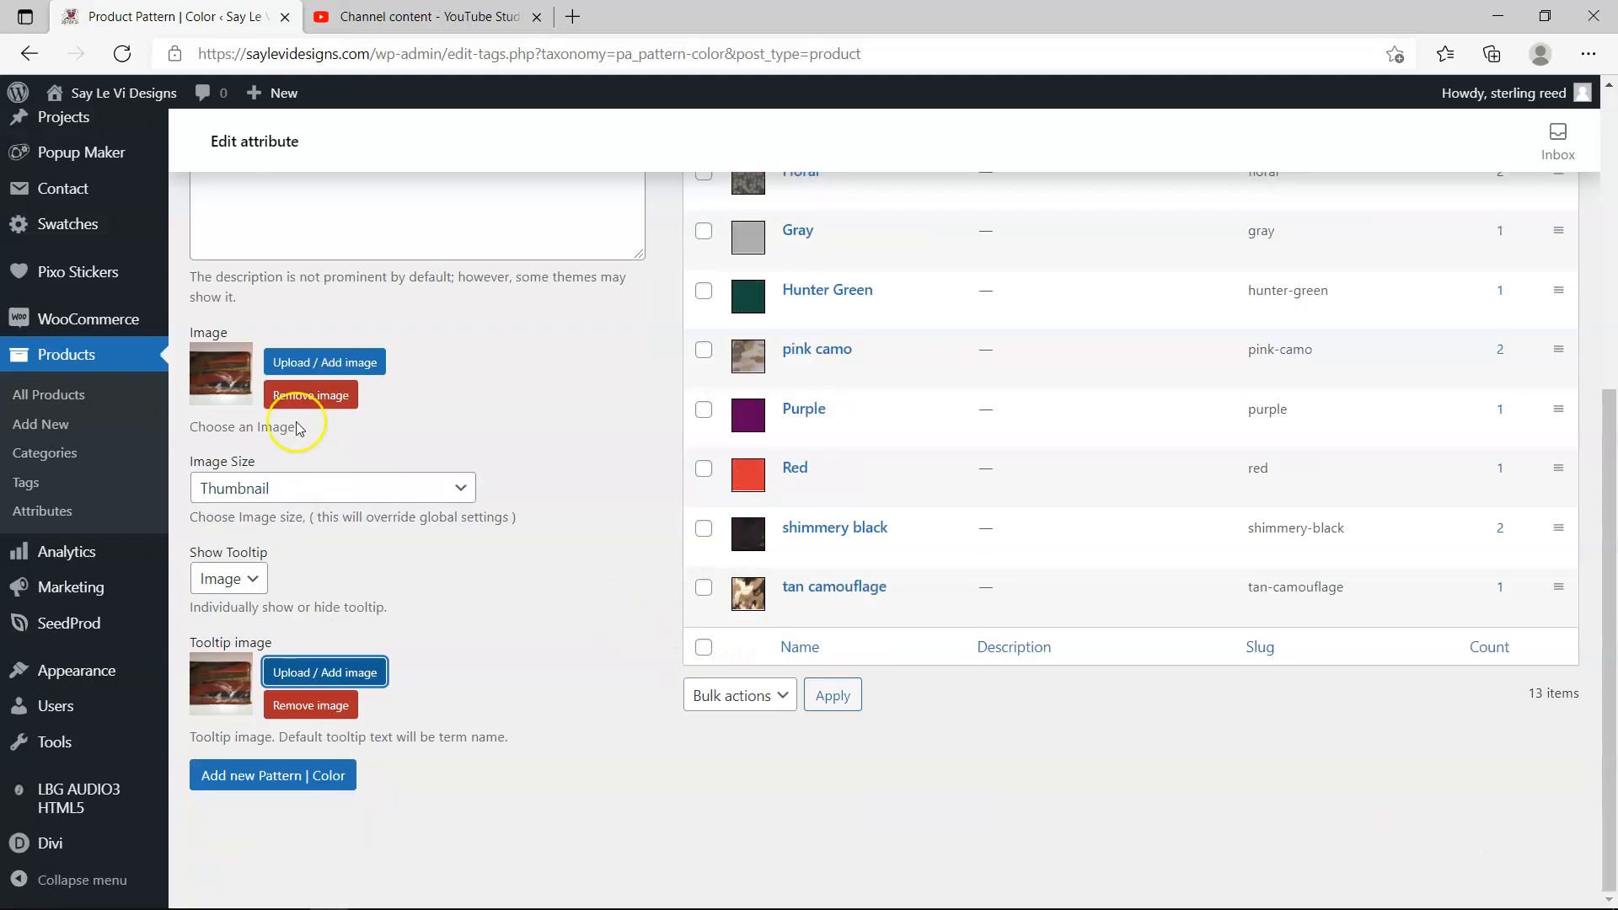
{"action": "left_click", "coordinate": [257, 785]}
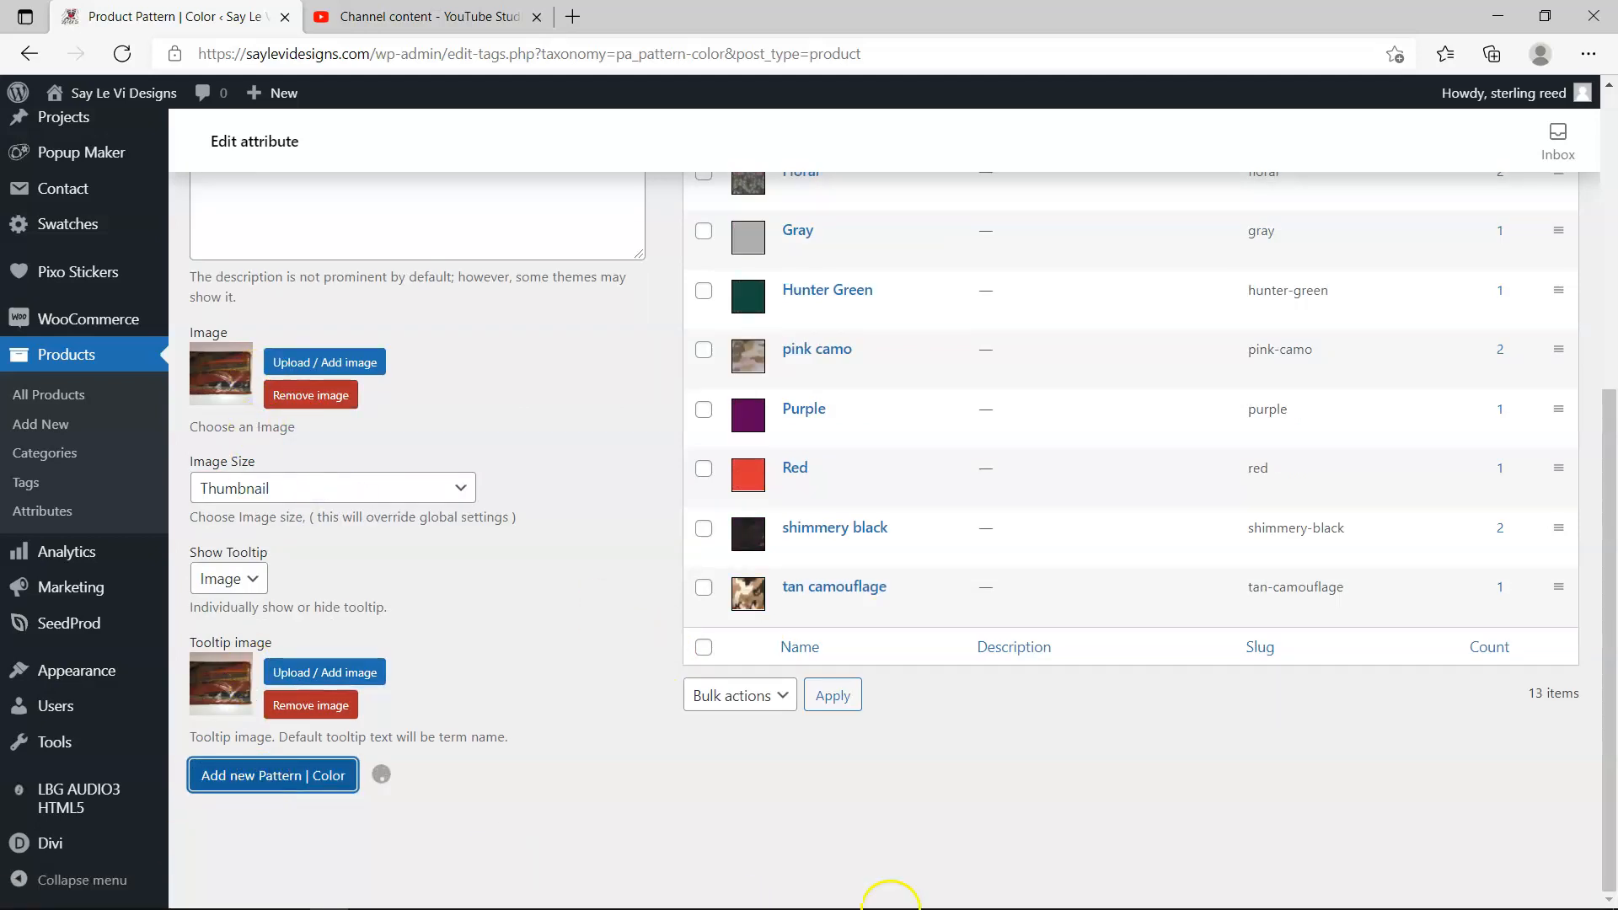
{"action": "scroll", "coordinate": [952, 851], "scroll_direction": "up", "scroll_amount": 3}
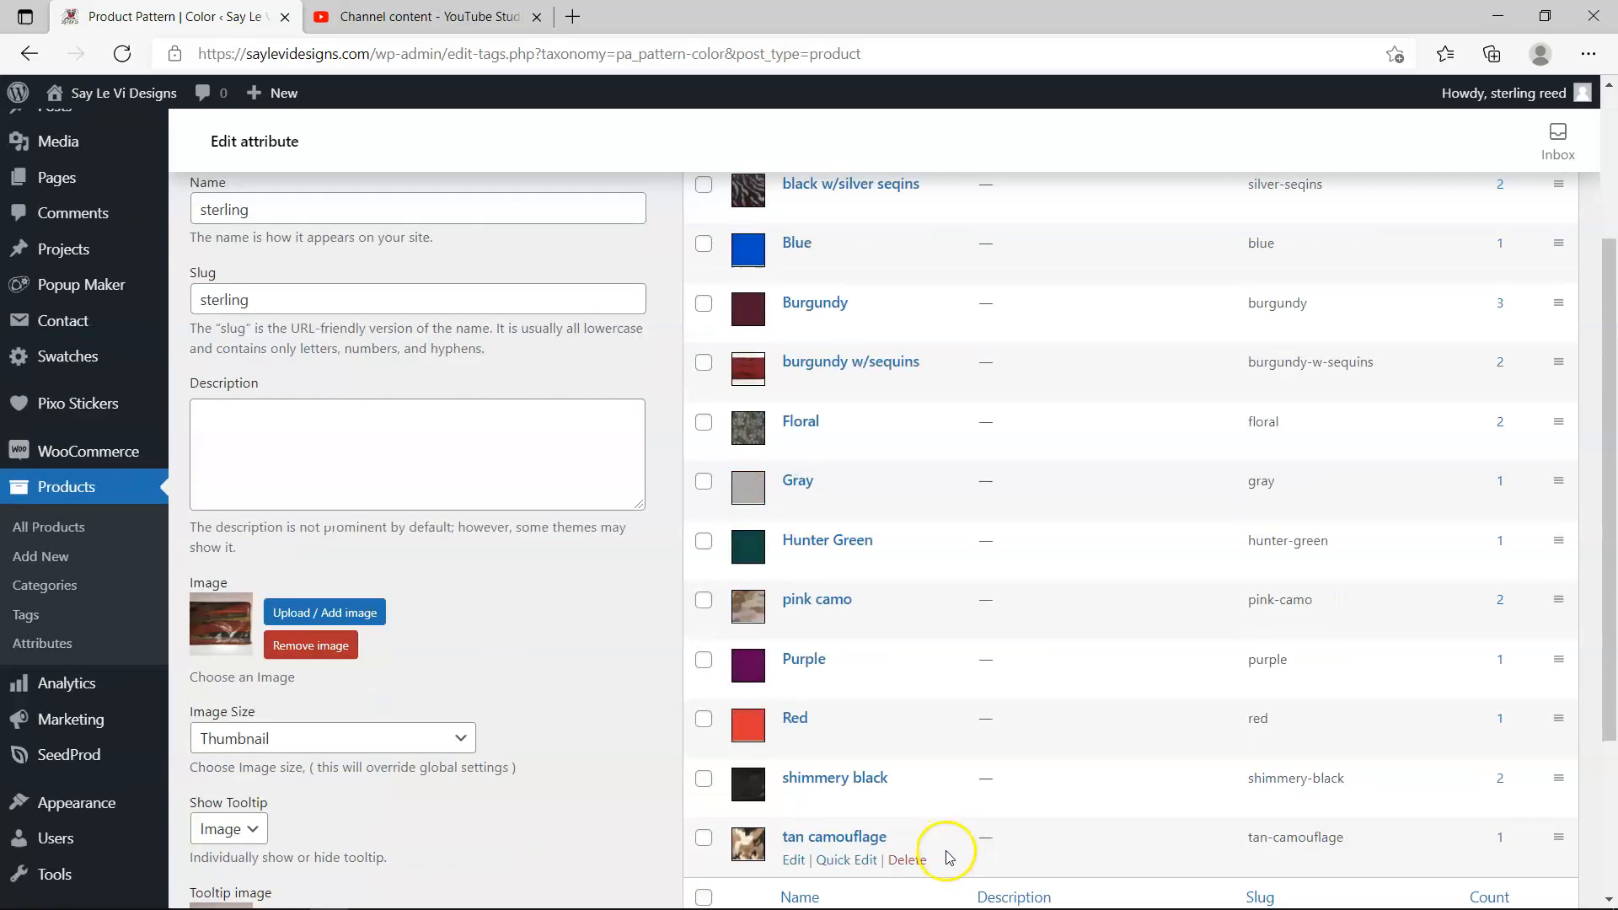
{"action": "scroll", "coordinate": [949, 857], "scroll_direction": "up", "scroll_amount": 3}
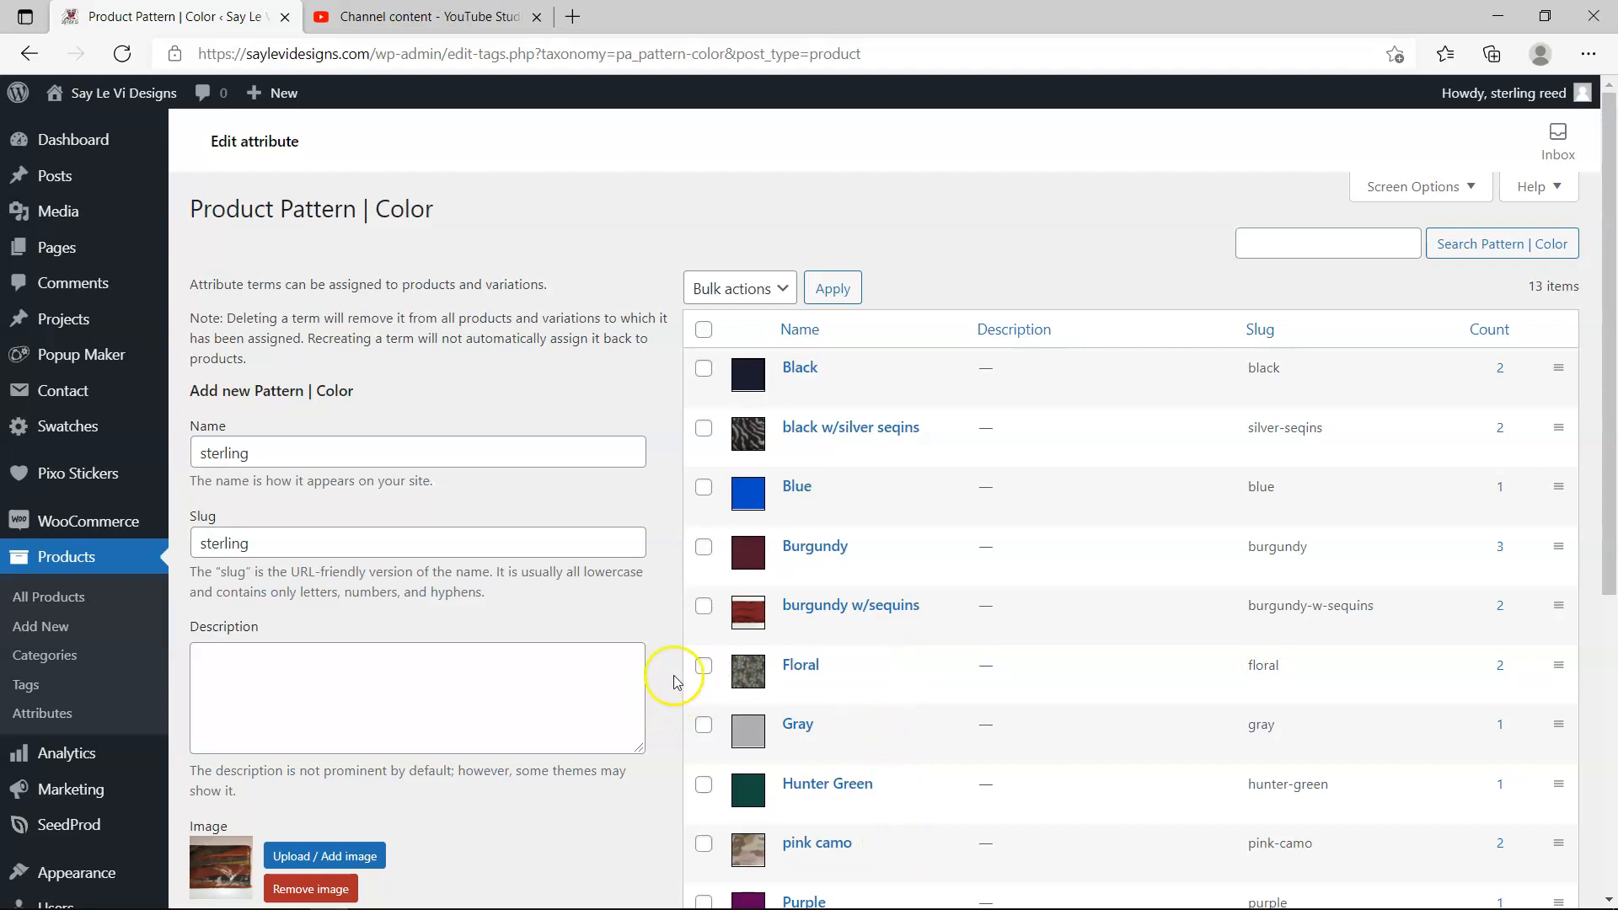
{"action": "scroll", "coordinate": [716, 657], "scroll_direction": "down", "scroll_amount": 4}
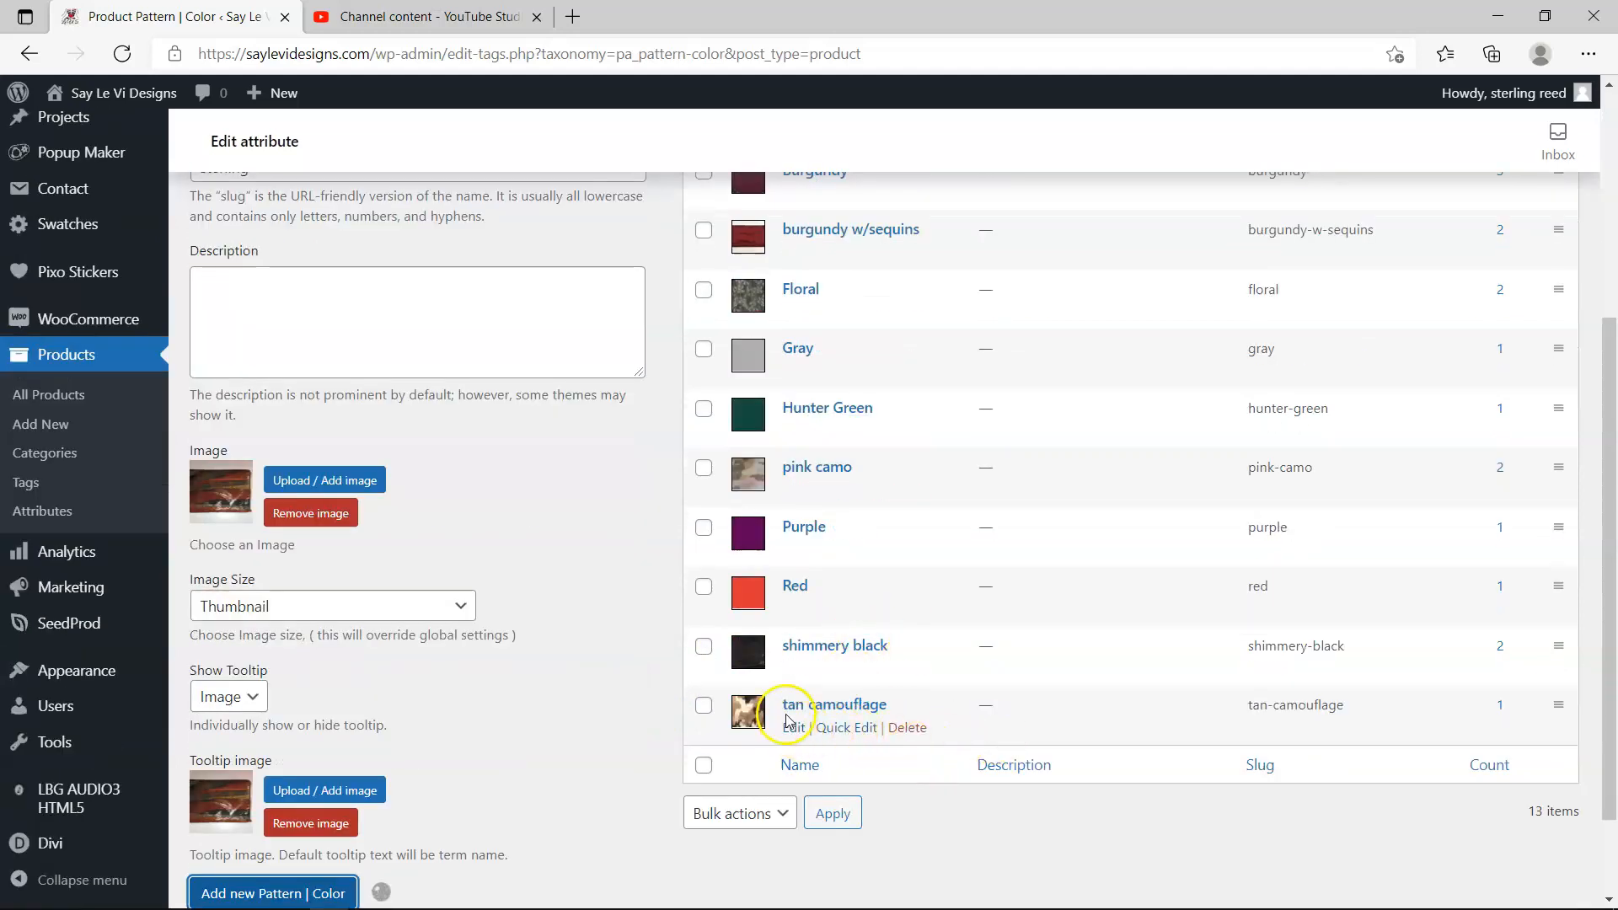
{"action": "scroll", "coordinate": [818, 674], "scroll_direction": "up", "scroll_amount": 4}
{"action": "scroll", "coordinate": [842, 666], "scroll_direction": "down", "scroll_amount": 4}
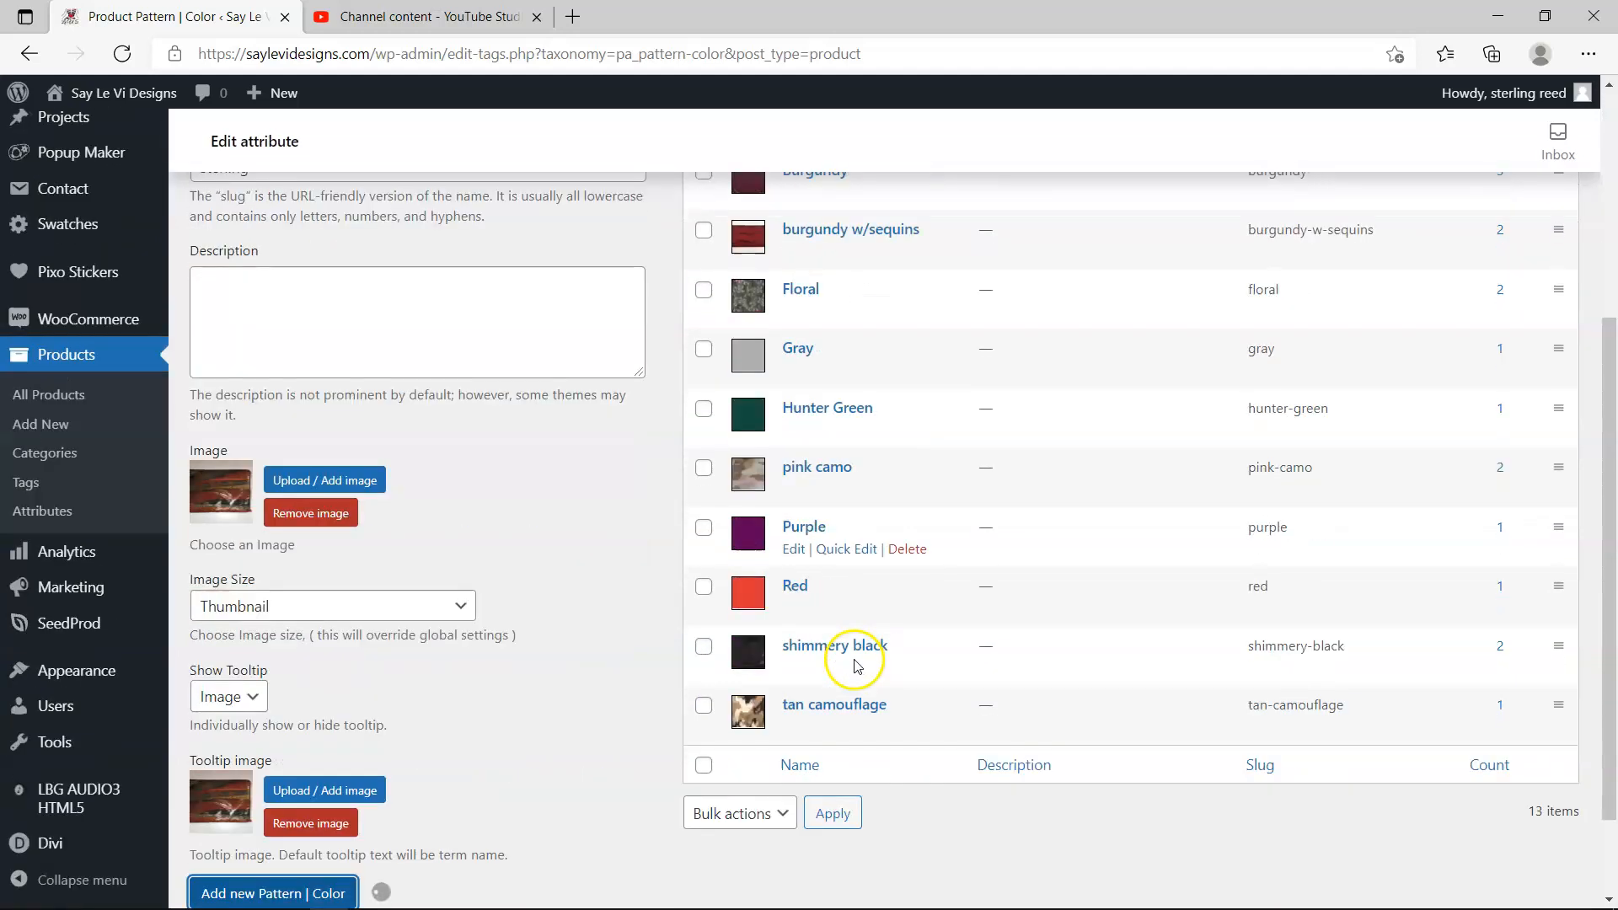
{"action": "scroll", "coordinate": [539, 740], "scroll_direction": "down", "scroll_amount": 2}
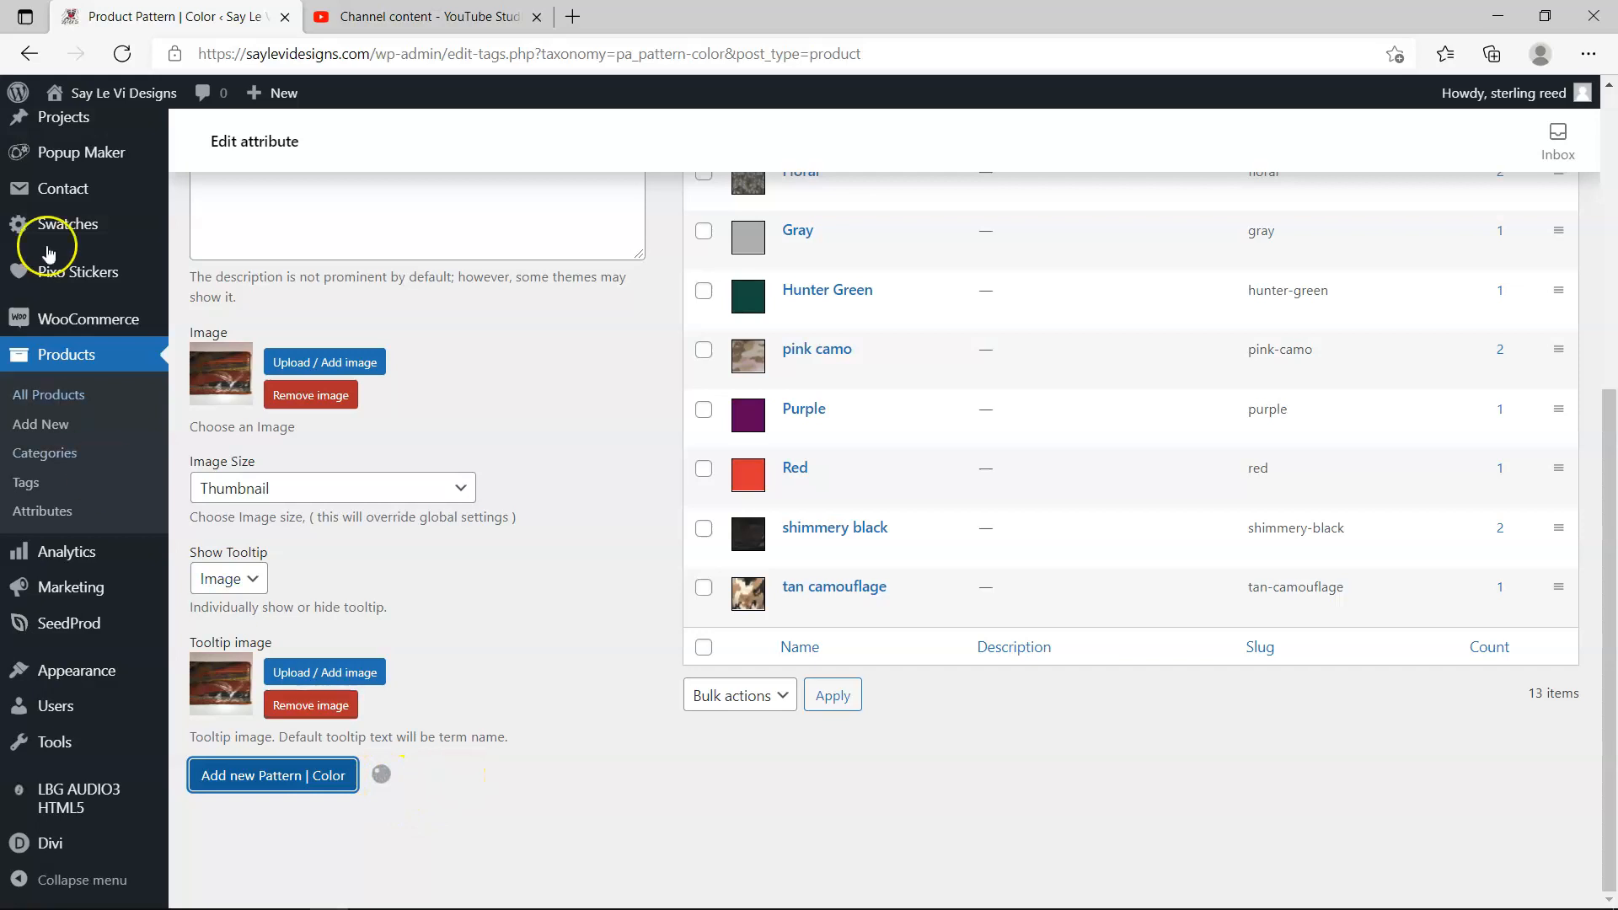
{"action": "left_click", "coordinate": [121, 55]}
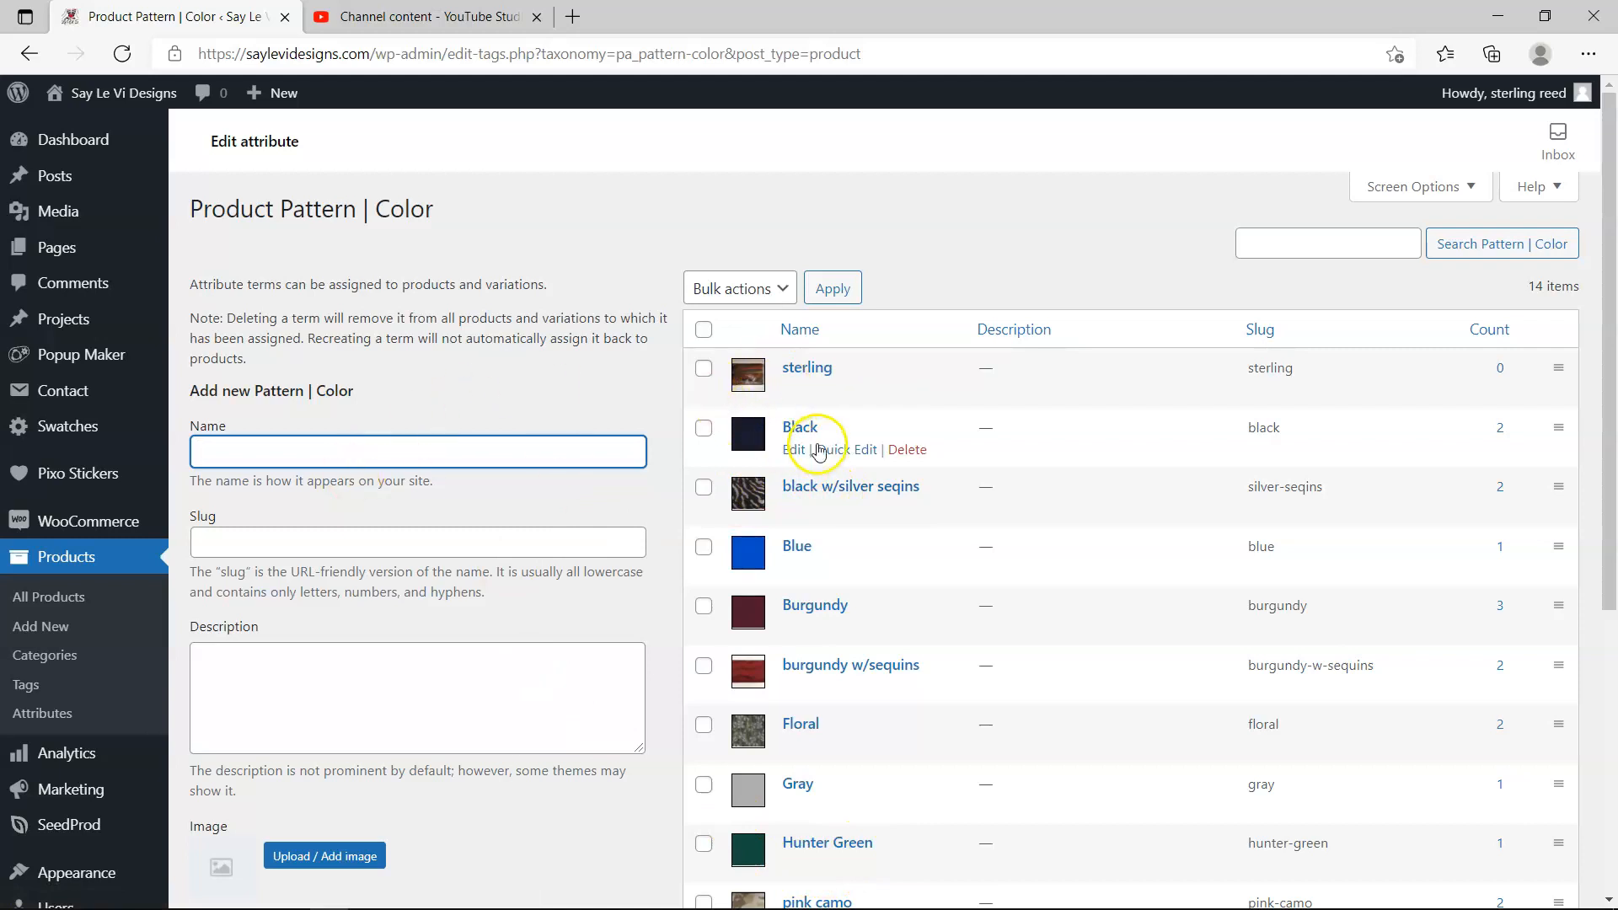
- Open the Black term for editing and examine its swatch image, tooltip setting and tooltip image
{"action": "left_click", "coordinate": [791, 430]}
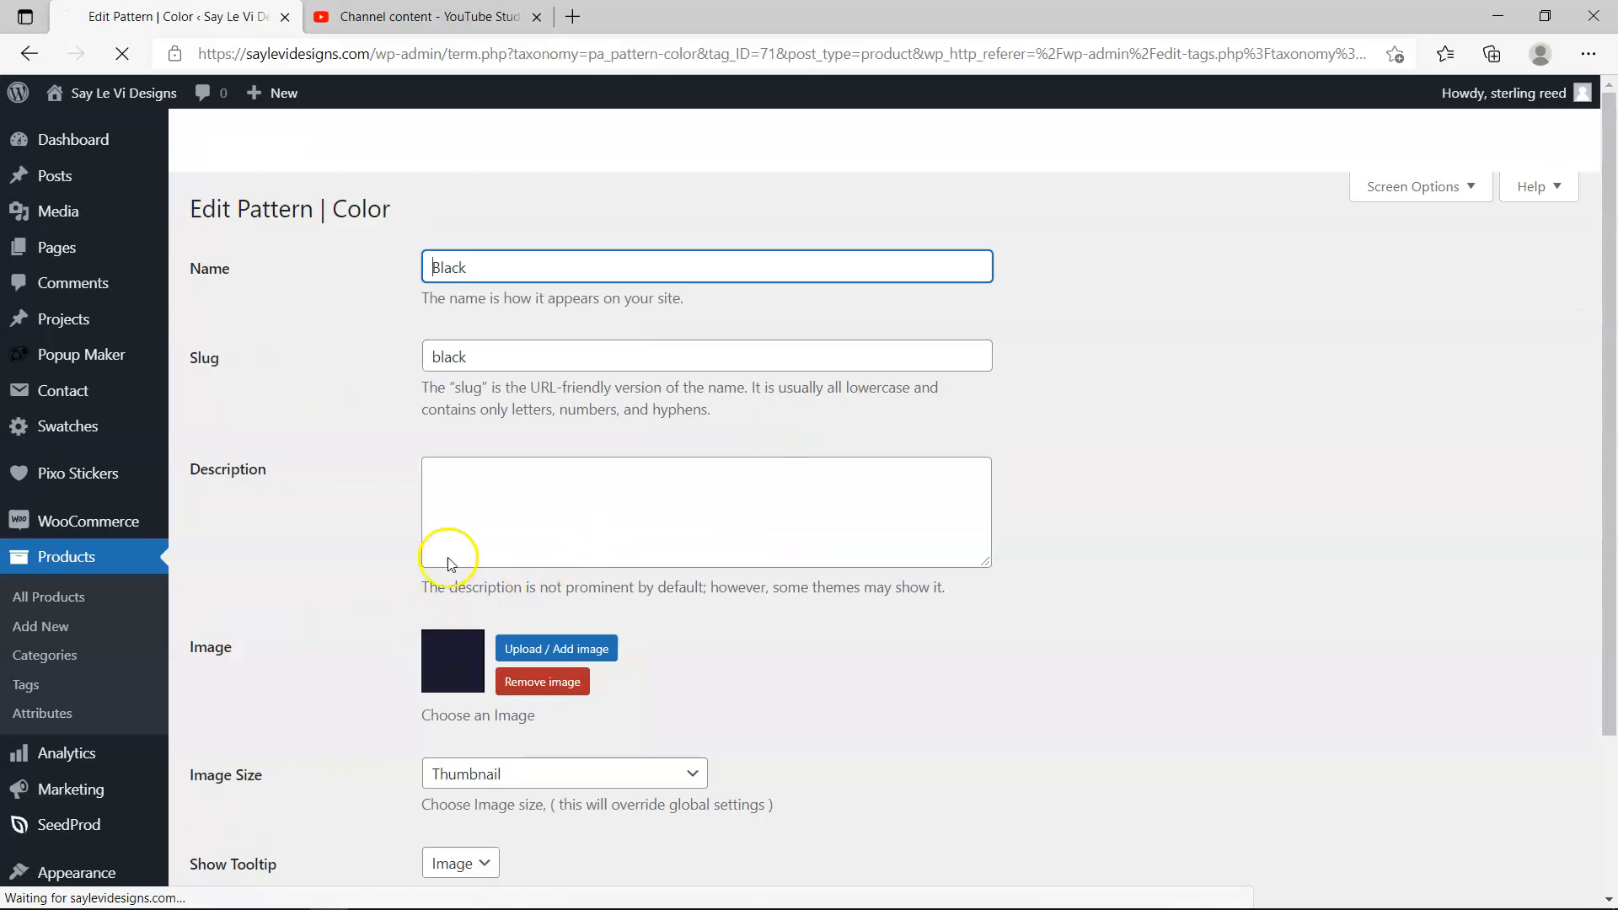
{"action": "scroll", "coordinate": [506, 539], "scroll_direction": "down", "scroll_amount": 2}
{"action": "scroll", "coordinate": [559, 516], "scroll_direction": "down", "scroll_amount": 1}
{"action": "scroll", "coordinate": [453, 488], "scroll_direction": "down", "scroll_amount": 1}
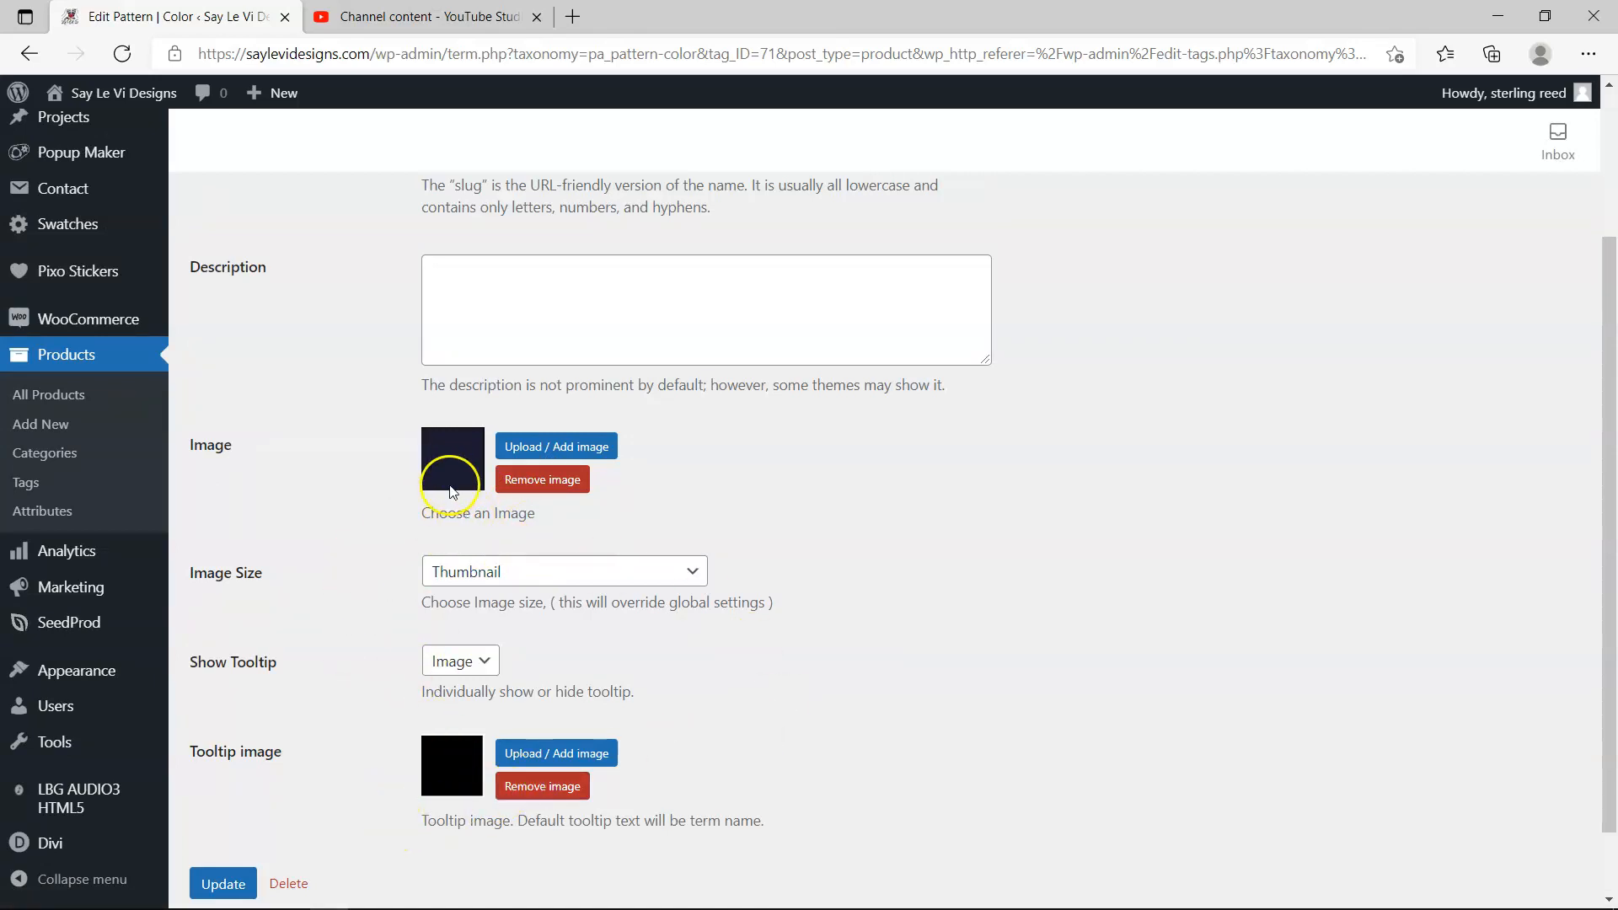
{"action": "scroll", "coordinate": [892, 712], "scroll_direction": "up", "scroll_amount": 3}
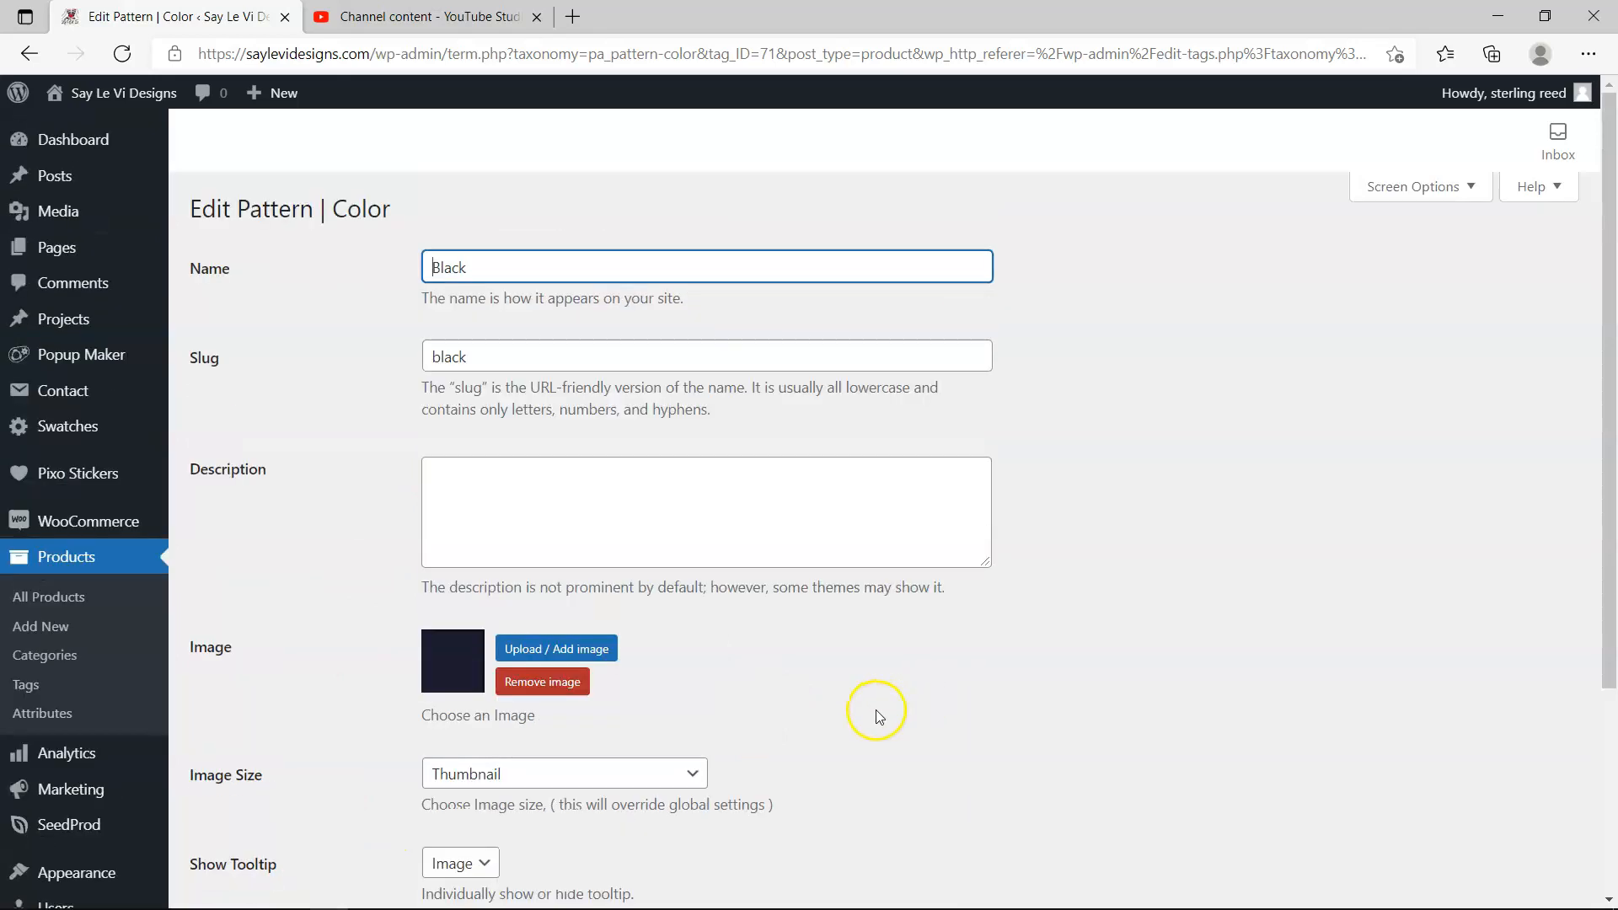
{"action": "scroll", "coordinate": [876, 712], "scroll_direction": "down", "scroll_amount": 4}
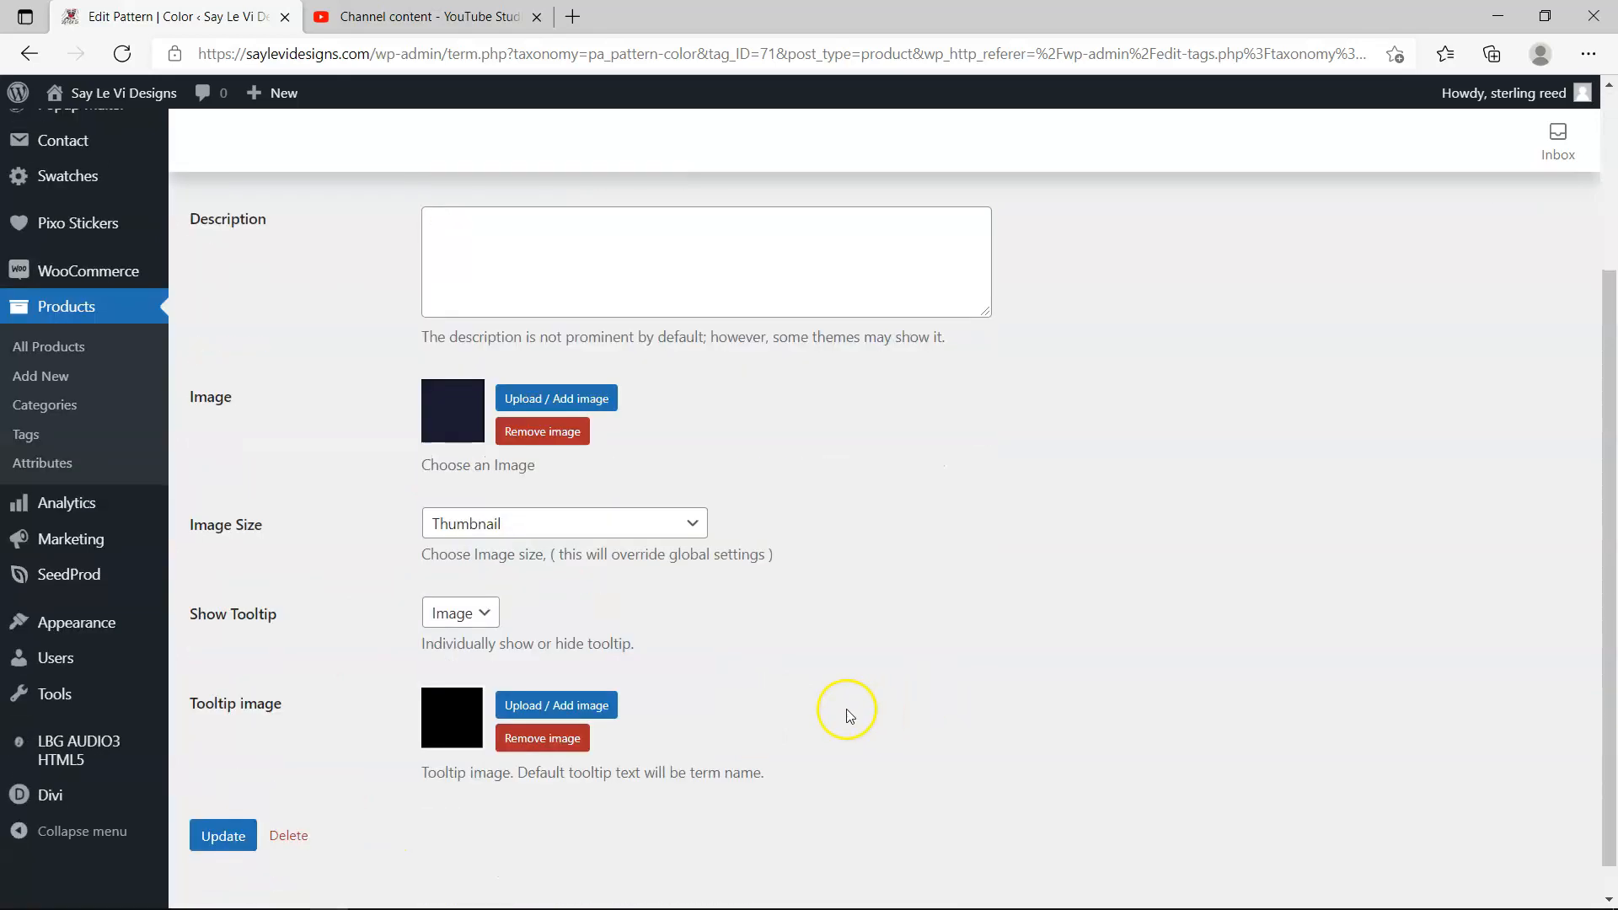
- Replace the Black term's image with the pure black swatch from the Basic Fabric Color folder and update the term
{"action": "left_click", "coordinate": [548, 407]}
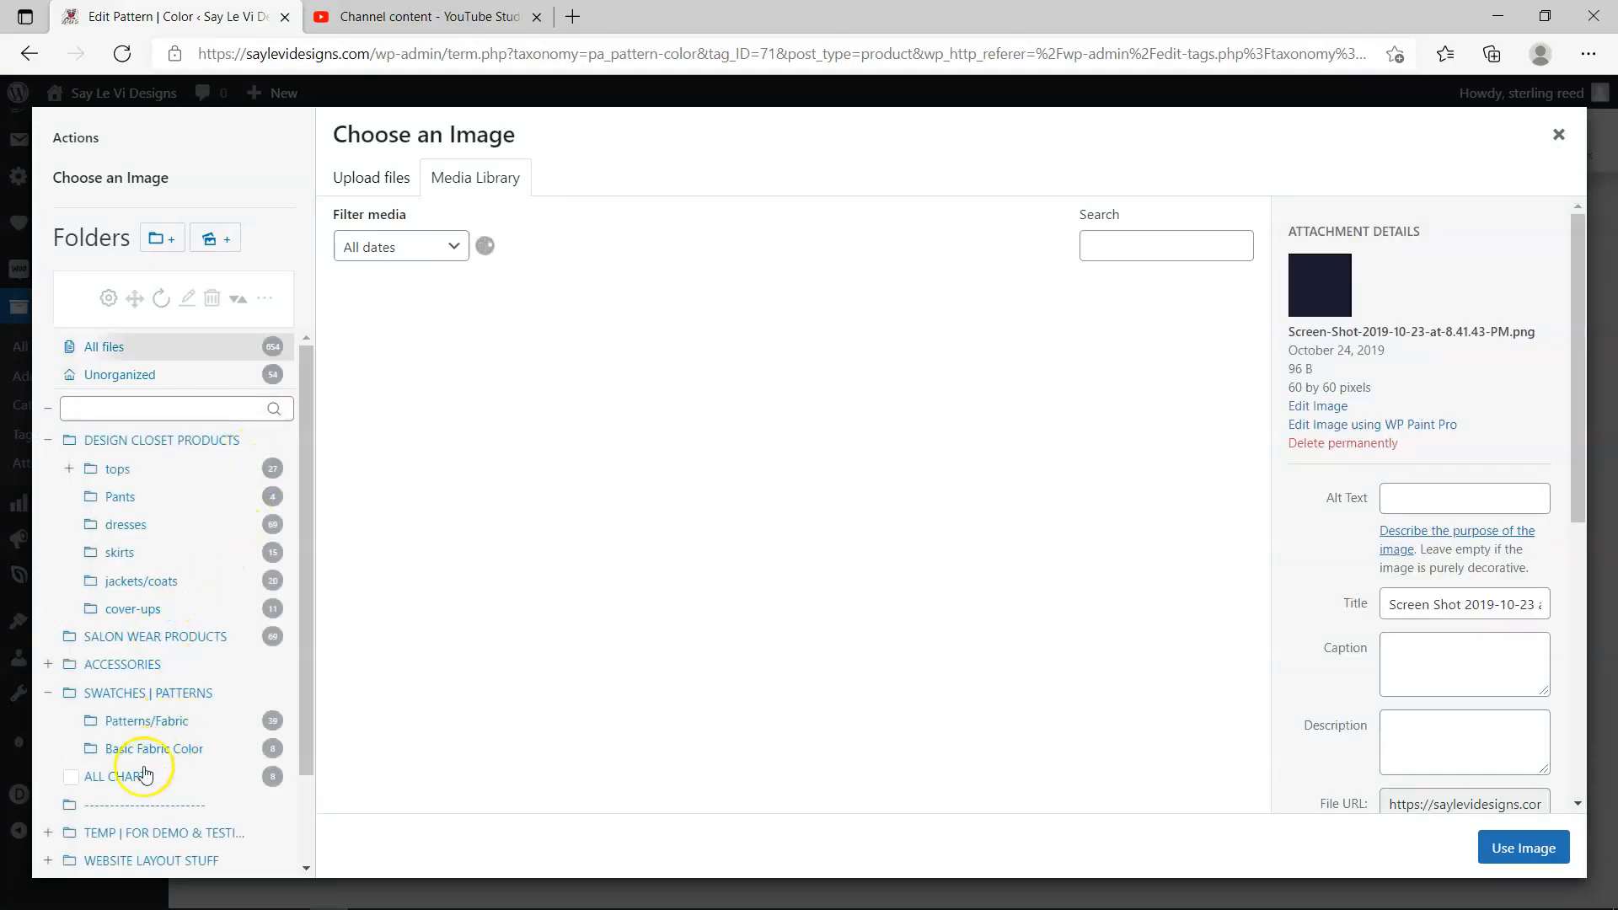
{"action": "left_click", "coordinate": [143, 747]}
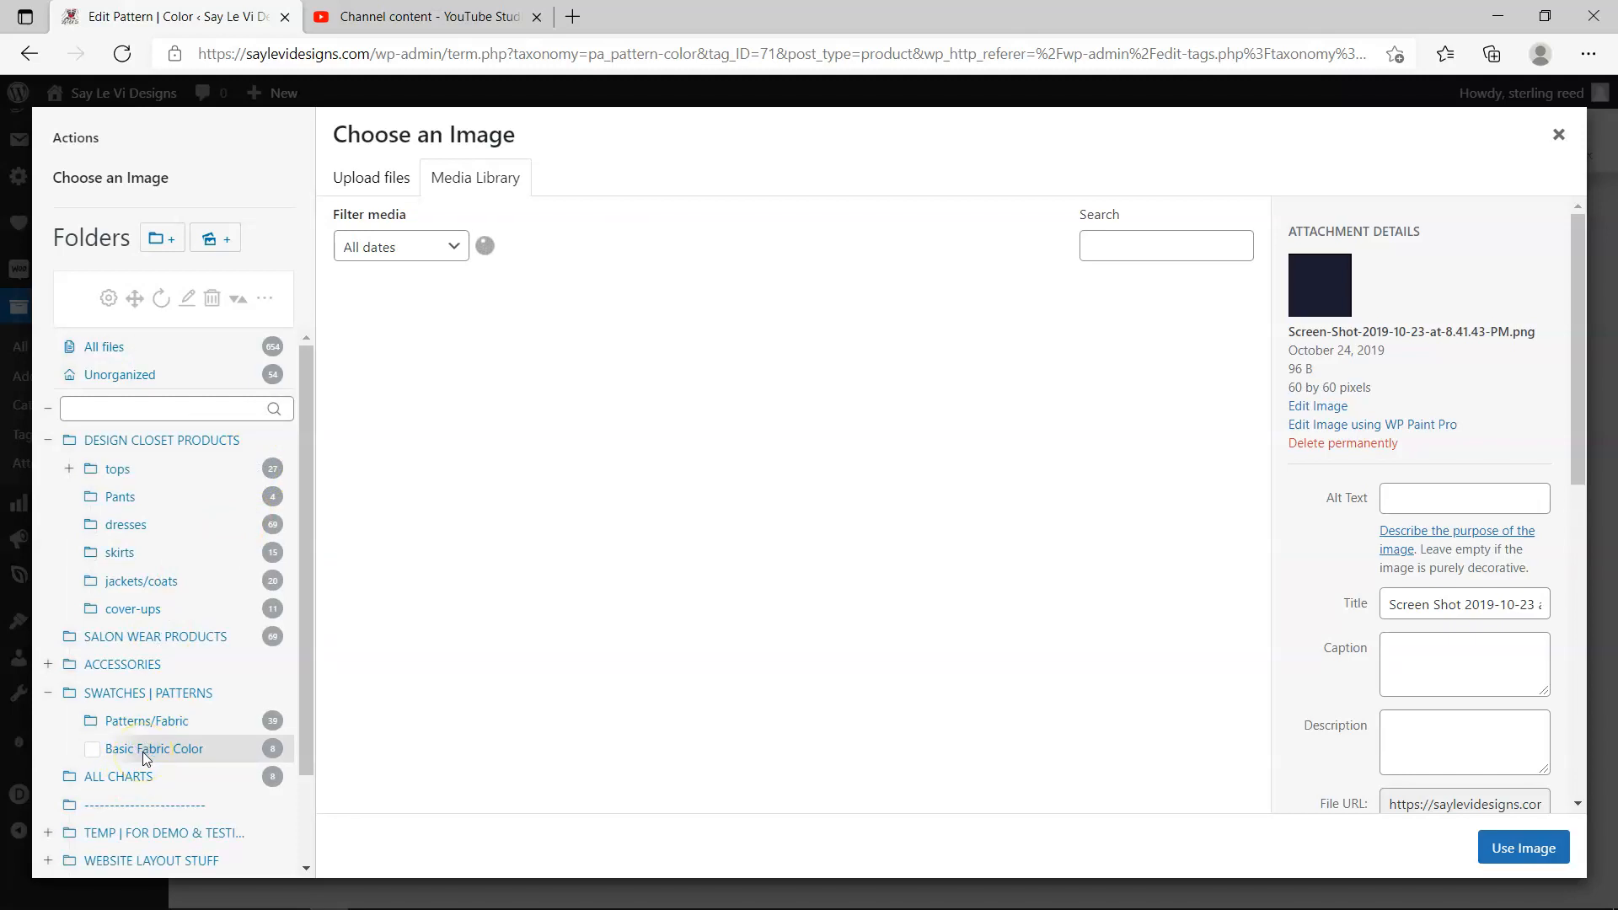
{"action": "left_click", "coordinate": [574, 526]}
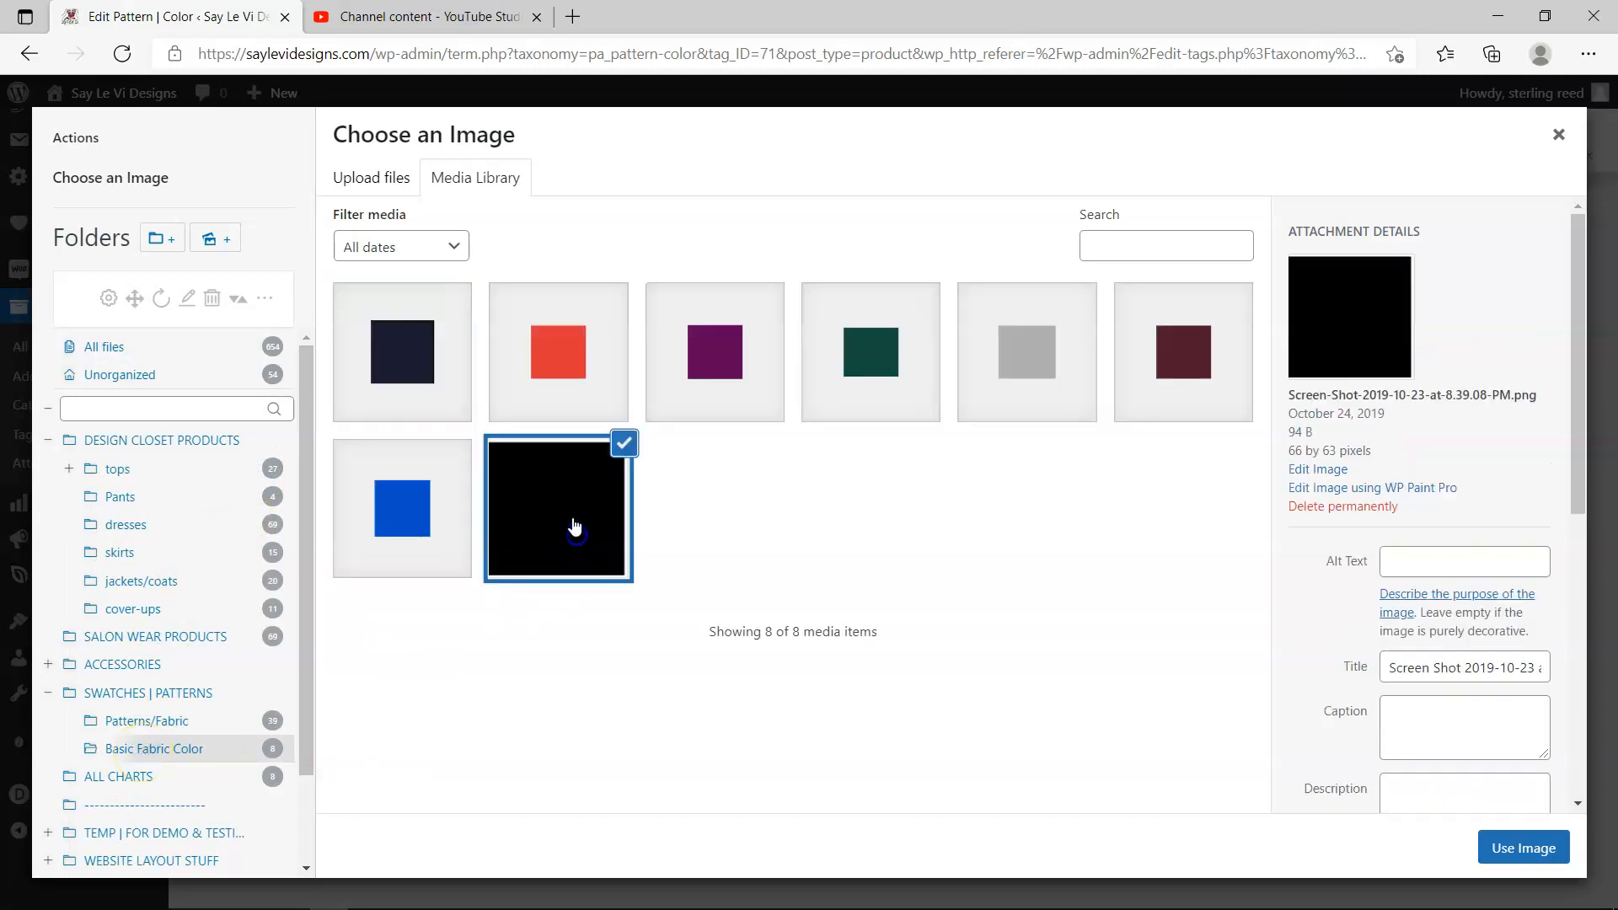
{"action": "left_click", "coordinate": [1547, 848]}
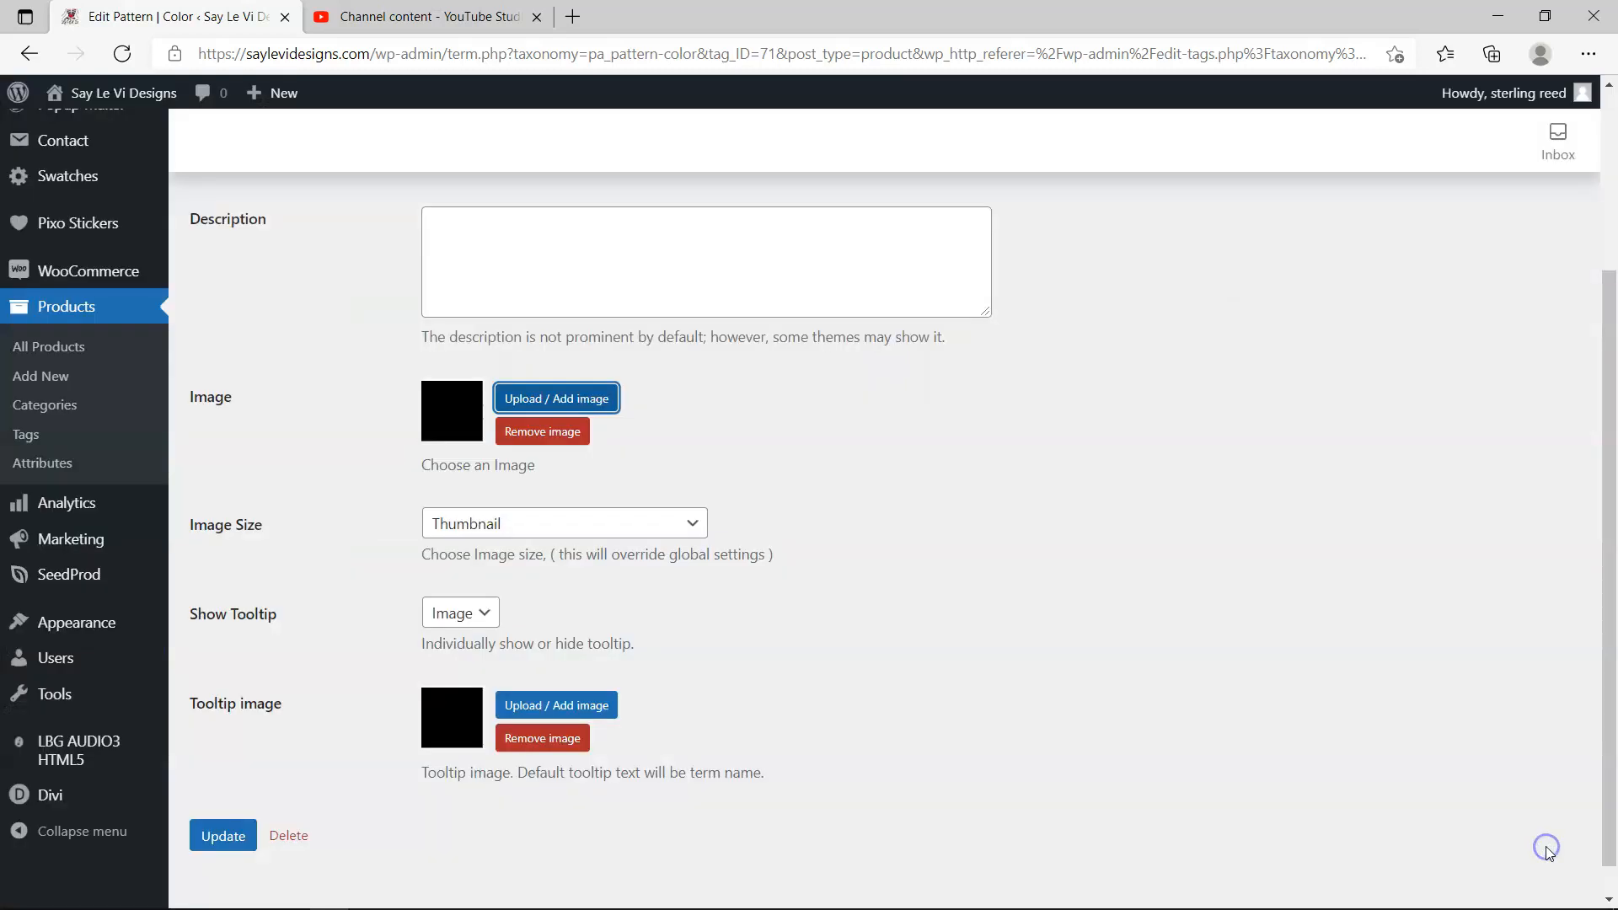
{"action": "left_click", "coordinate": [231, 840]}
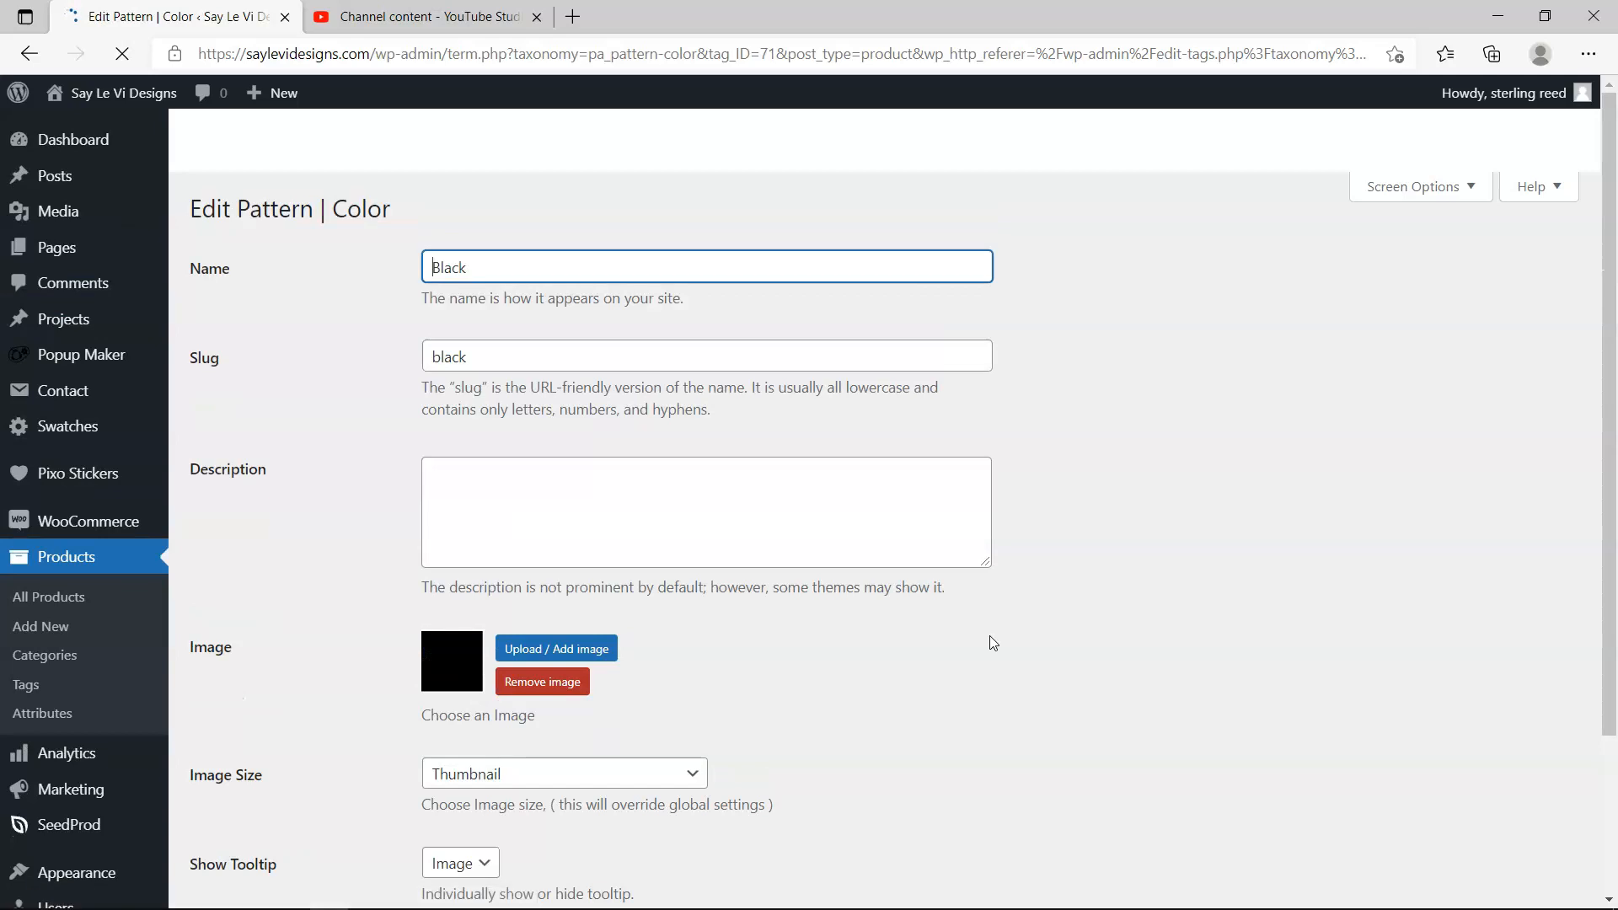
{"action": "scroll", "coordinate": [998, 722], "scroll_direction": "down", "scroll_amount": 2}
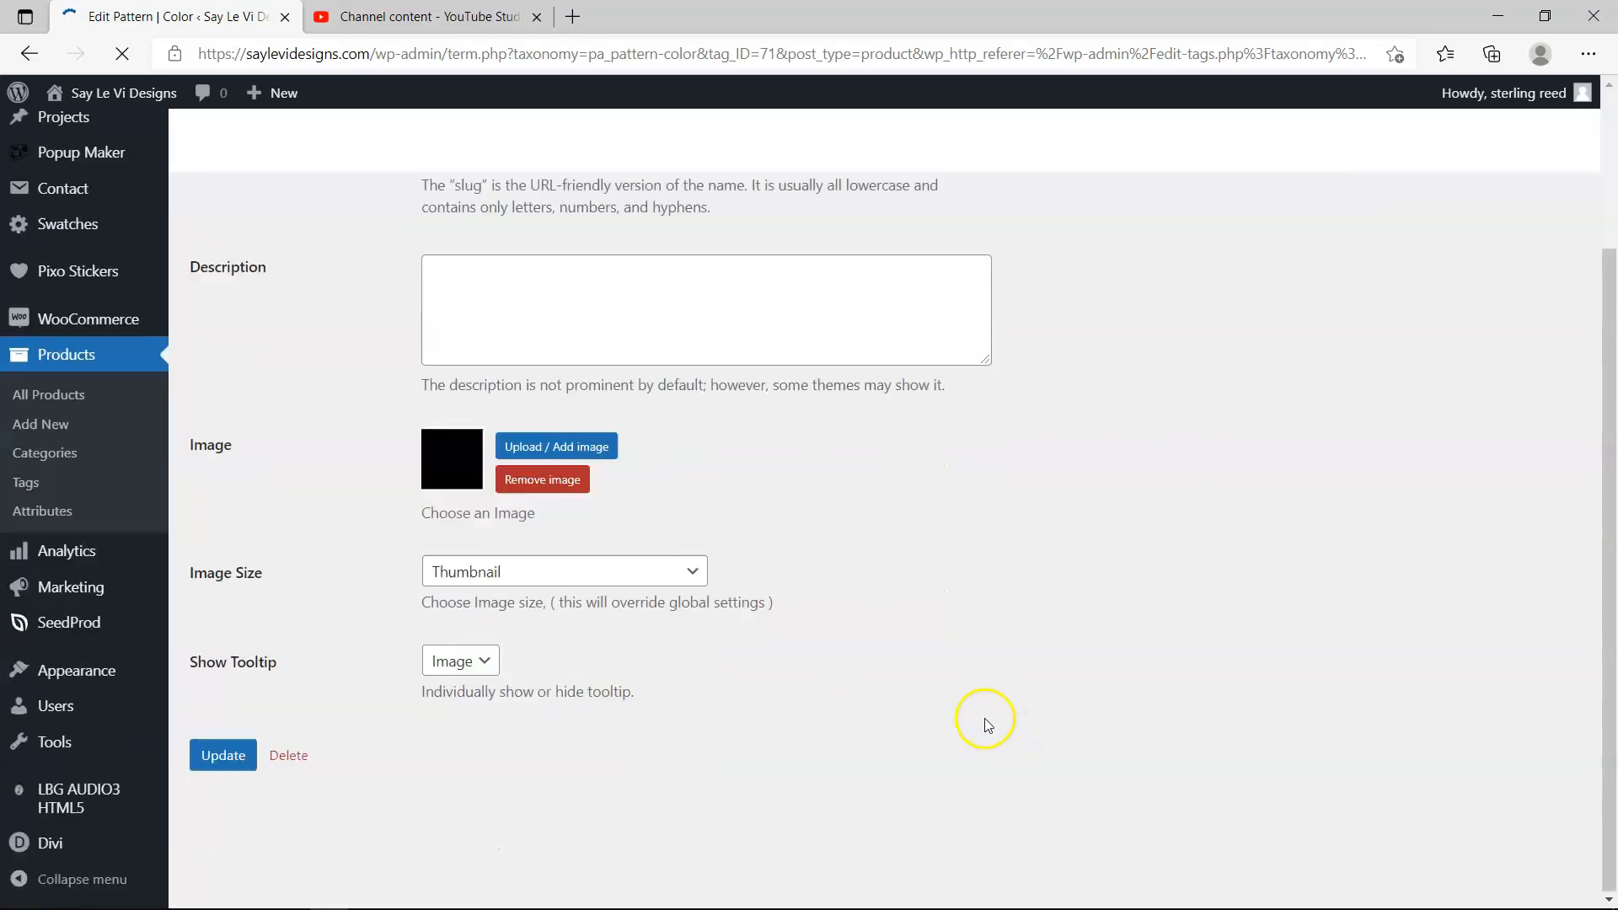
{"action": "scroll", "coordinate": [946, 725], "scroll_direction": "up", "scroll_amount": 2}
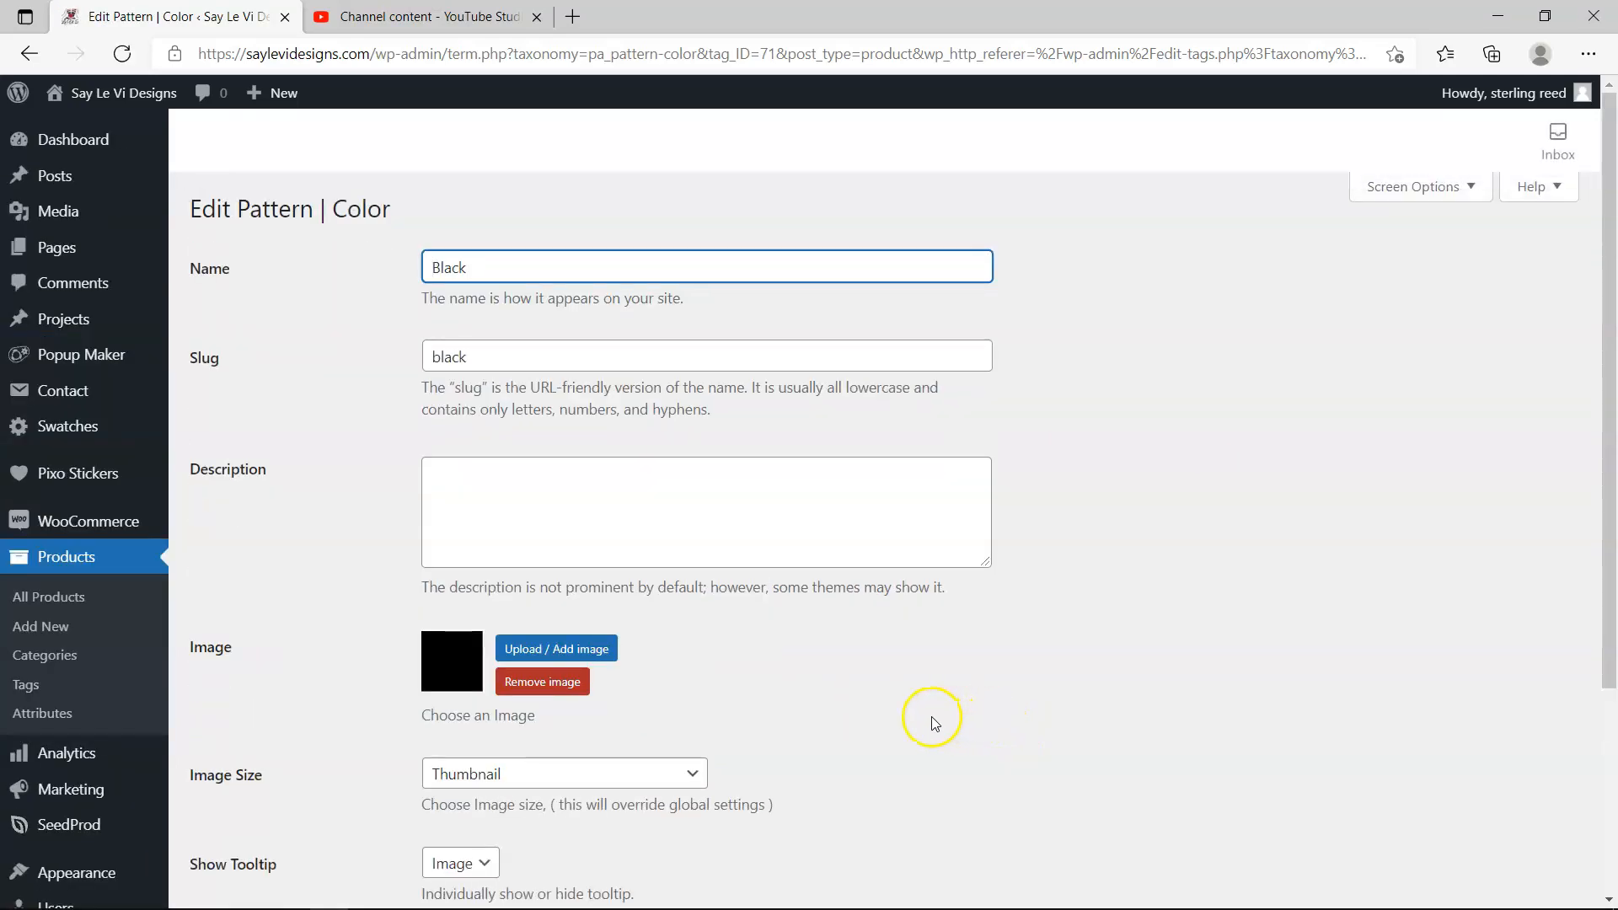
- Open the Available Size attribute, review its size terms, and return to the attributes list
{"action": "mouse_move", "coordinate": [38, 748]}
{"action": "left_click", "coordinate": [44, 715]}
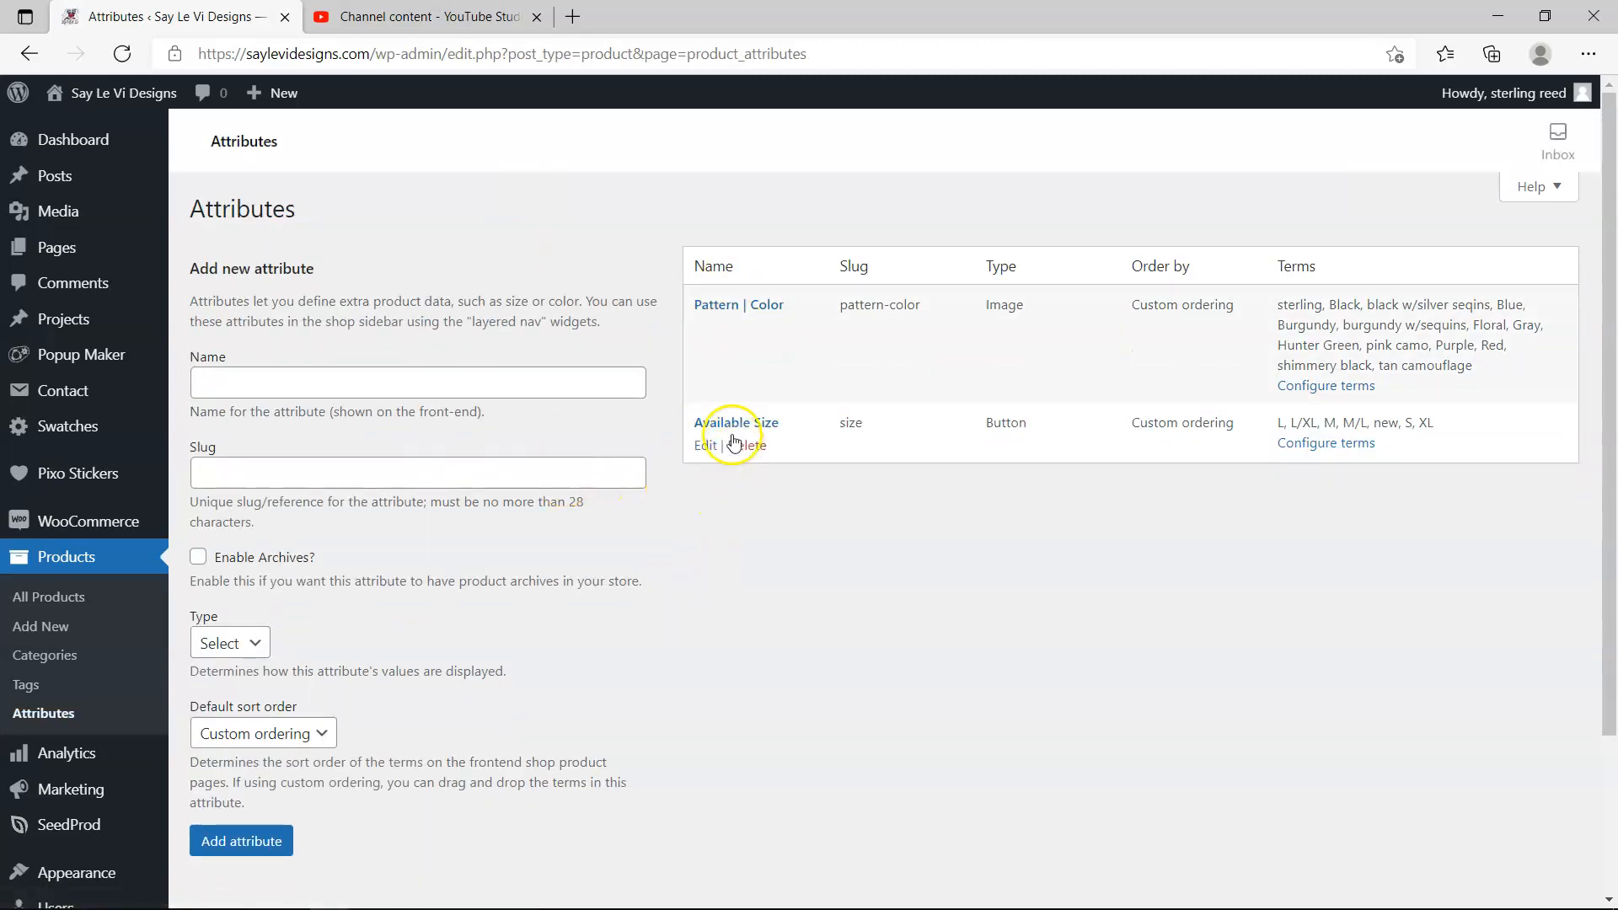
{"action": "left_click", "coordinate": [733, 423]}
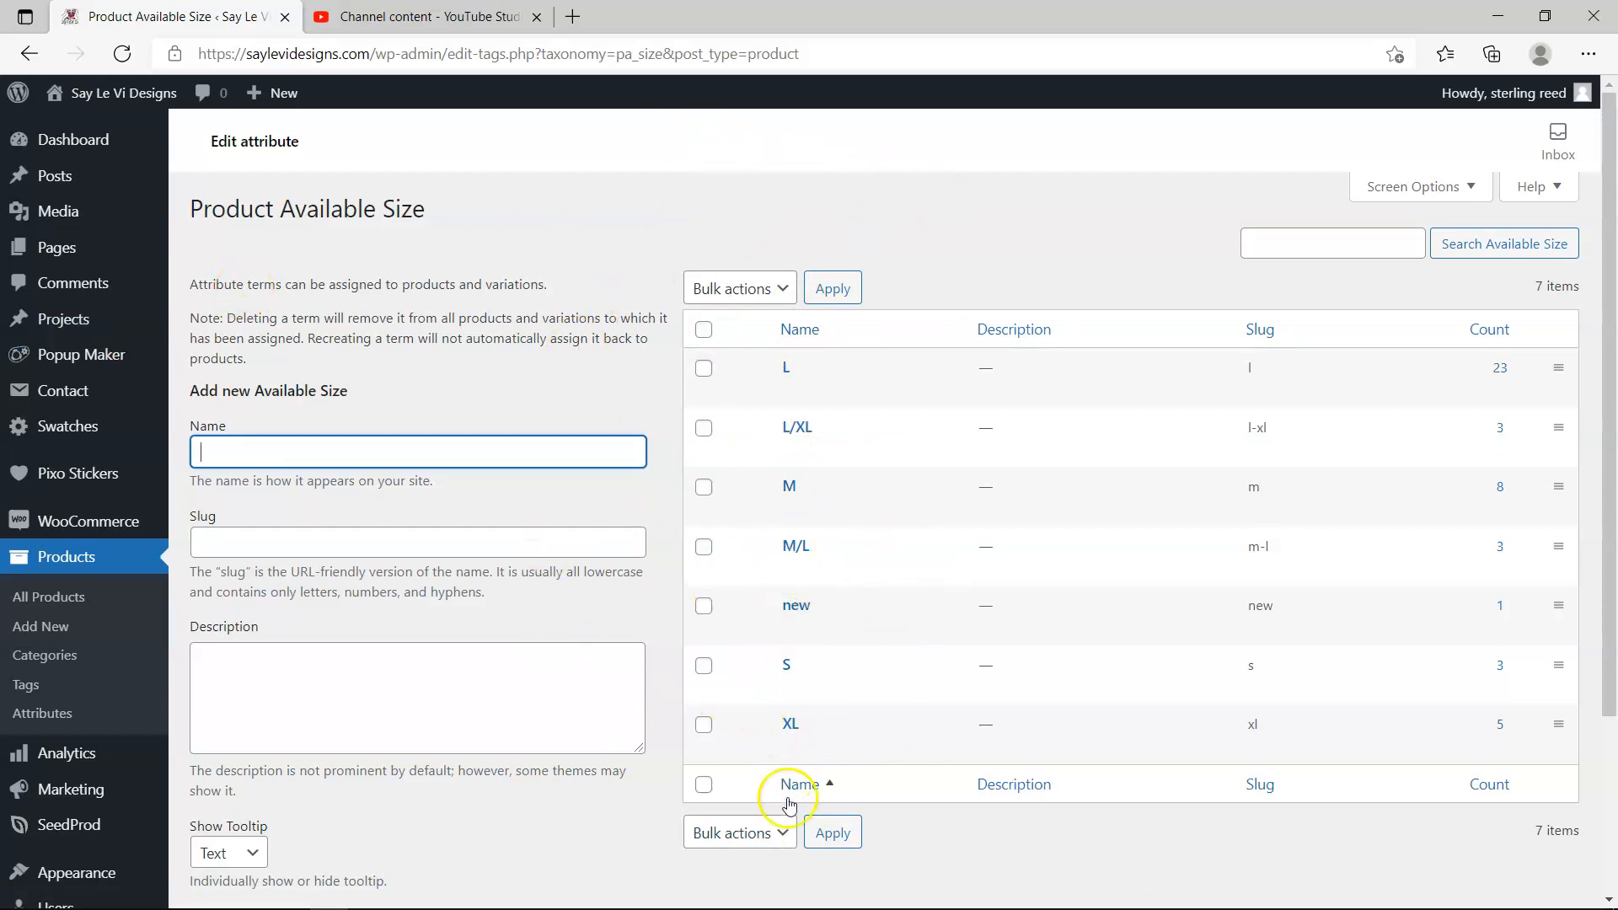
{"action": "left_click", "coordinate": [43, 713]}
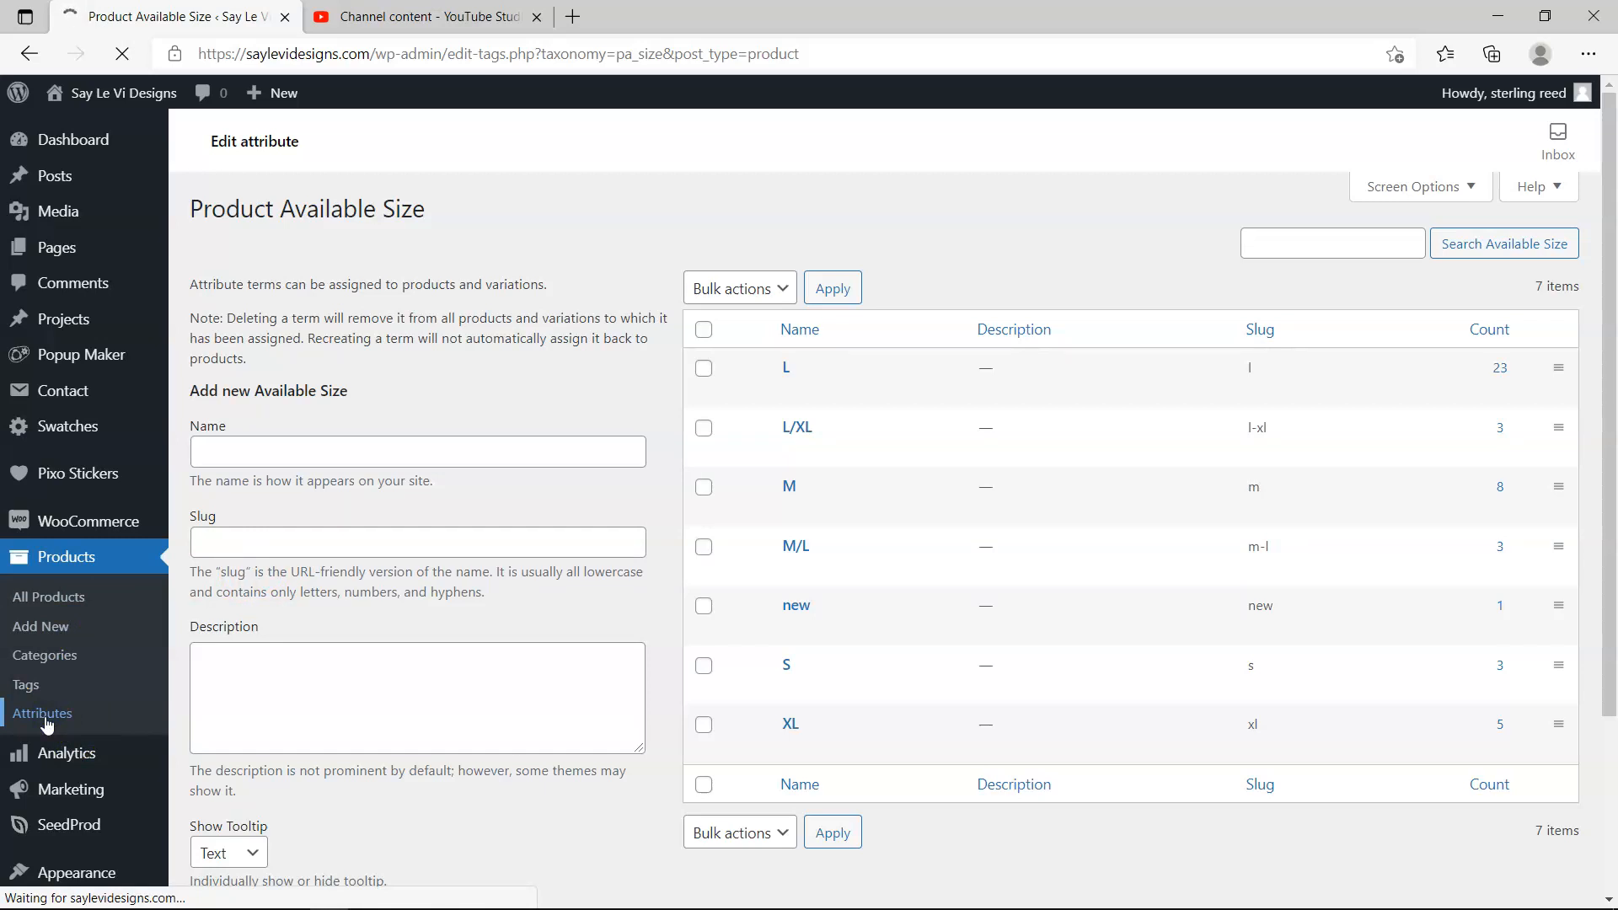
- Switch to the test1 storefront page in Firefox, examine the Available Size buttons, and return to the attributes page
{"action": "mouse_move", "coordinate": [169, 892]}
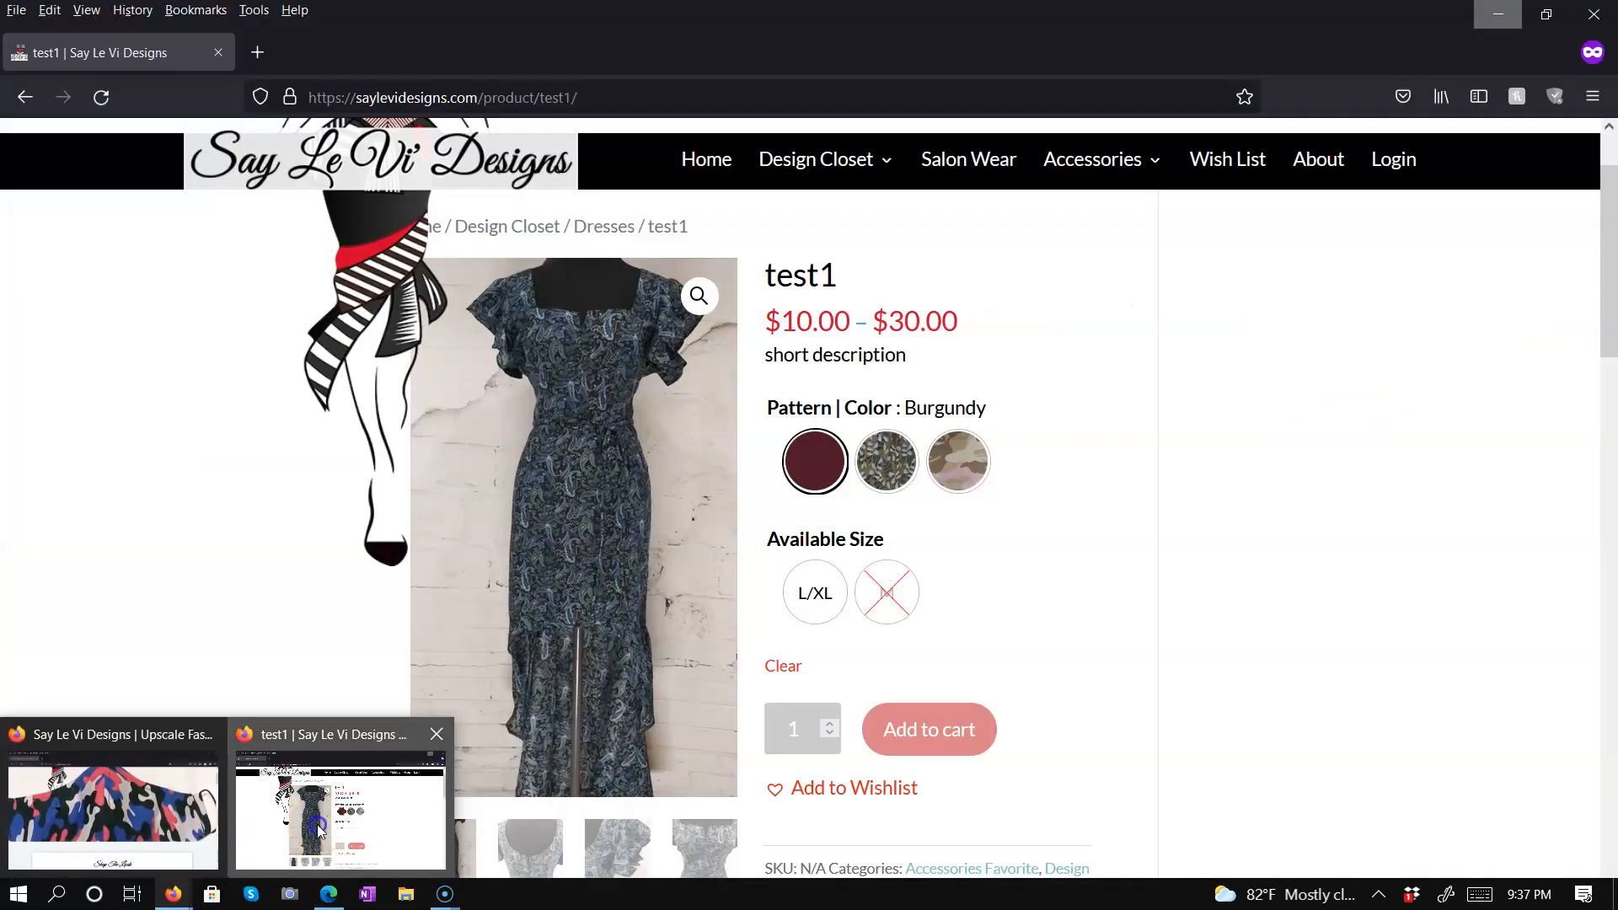
{"action": "left_click", "coordinate": [289, 726]}
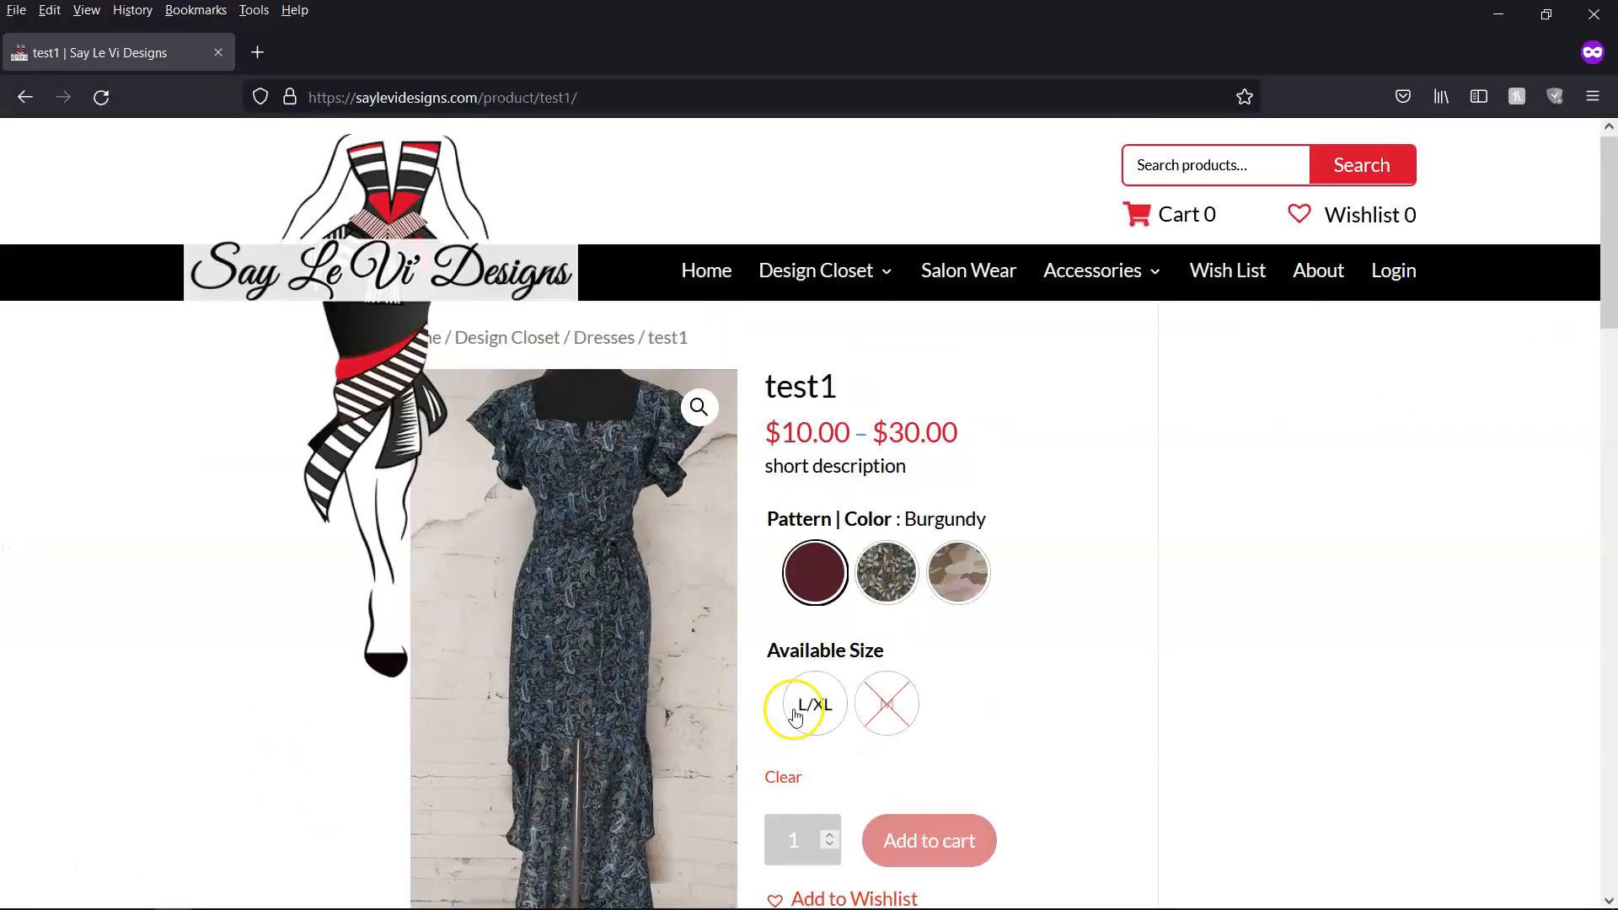
{"action": "scroll", "coordinate": [794, 715], "scroll_direction": "down", "scroll_amount": 2}
{"action": "left_click", "coordinate": [1499, 14]}
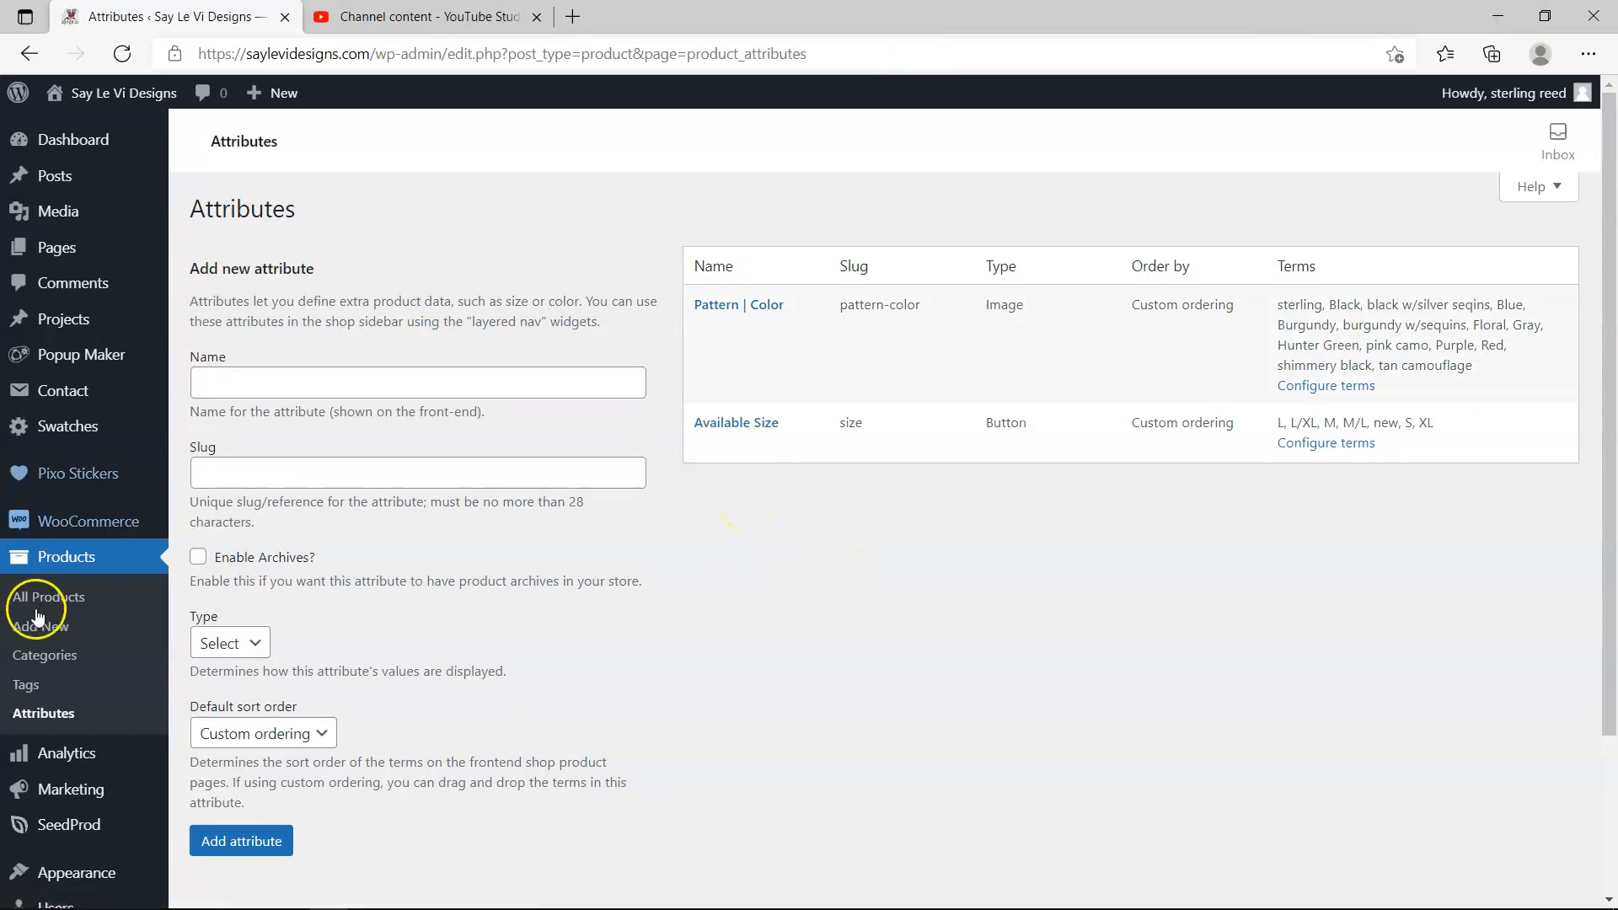
- Start a new product from the products list and name it "dress 2"
{"action": "left_click", "coordinate": [63, 563]}
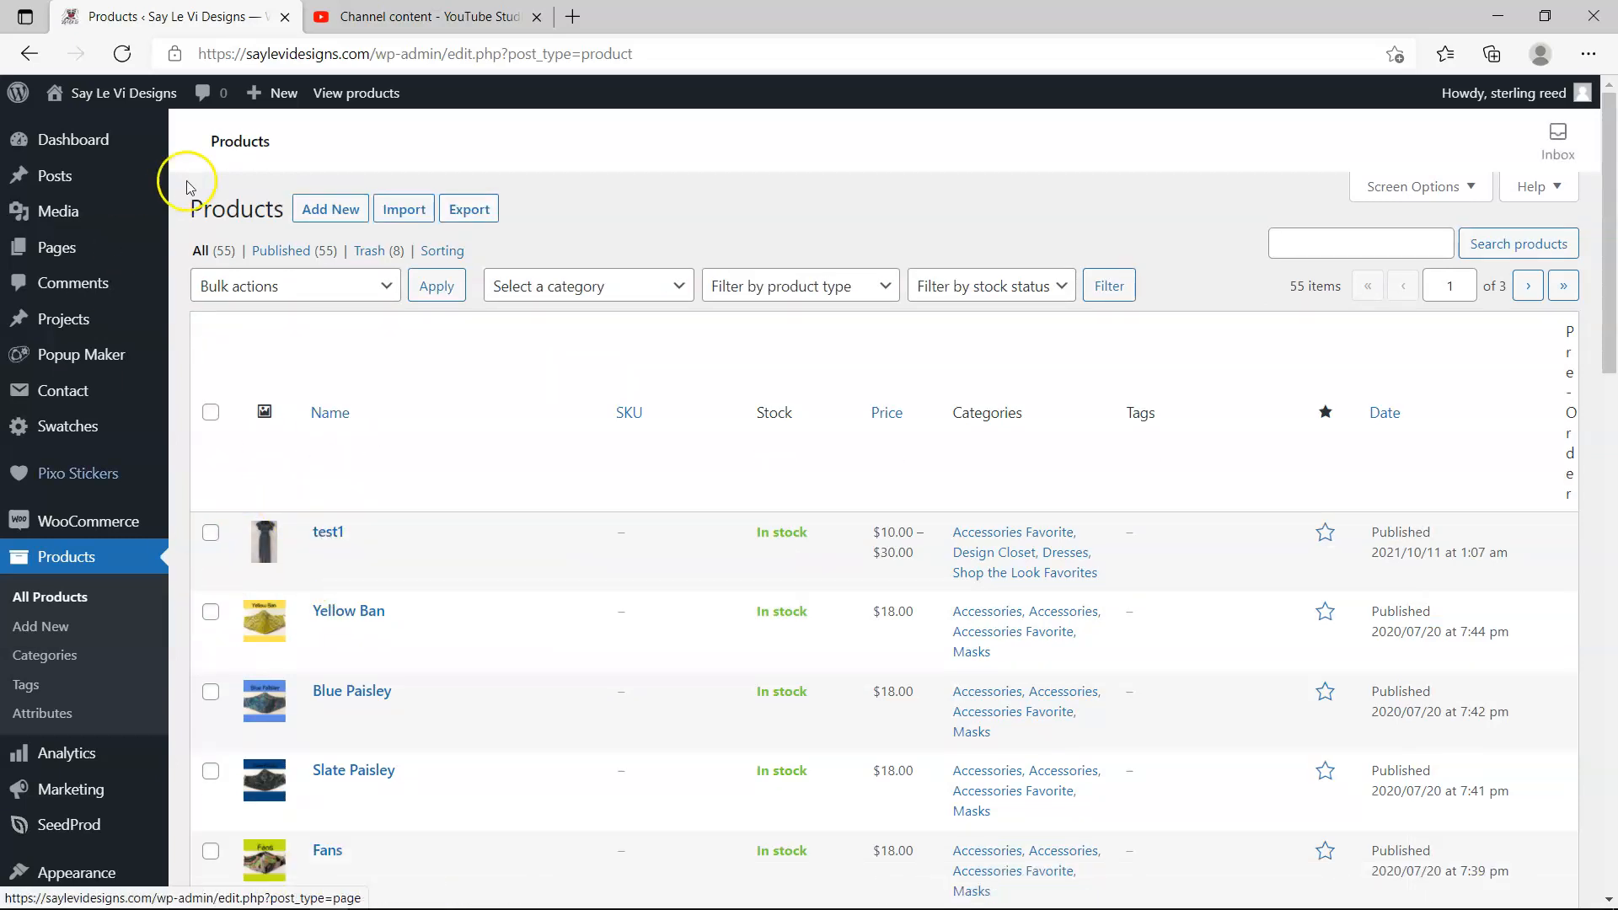
{"action": "left_click", "coordinate": [348, 212]}
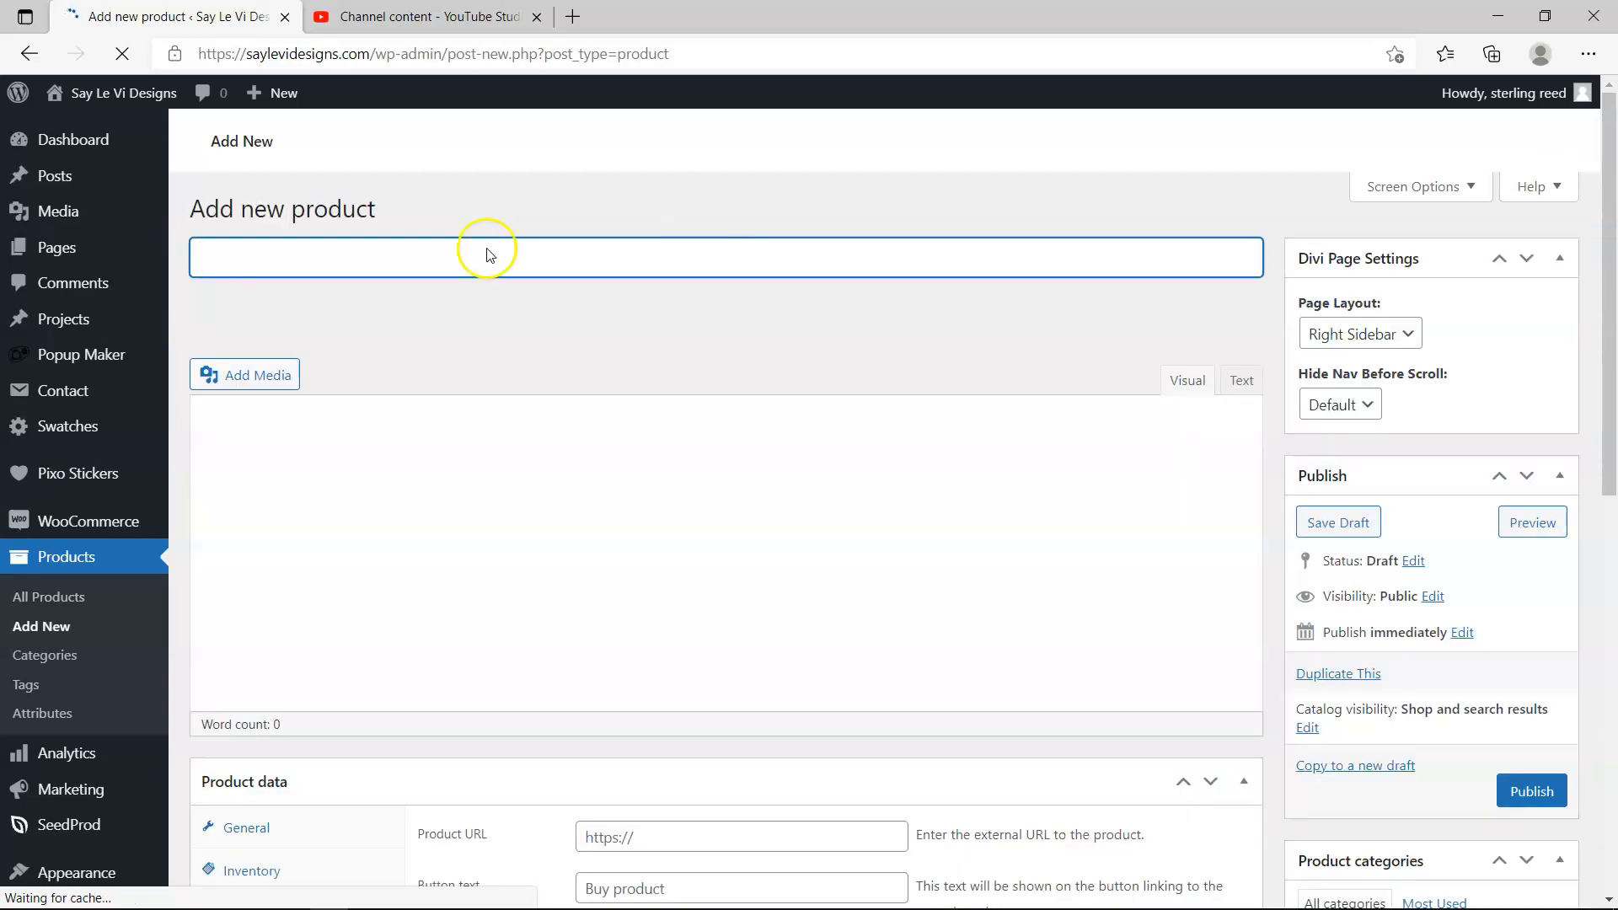
{"action": "left_click", "coordinate": [360, 262]}
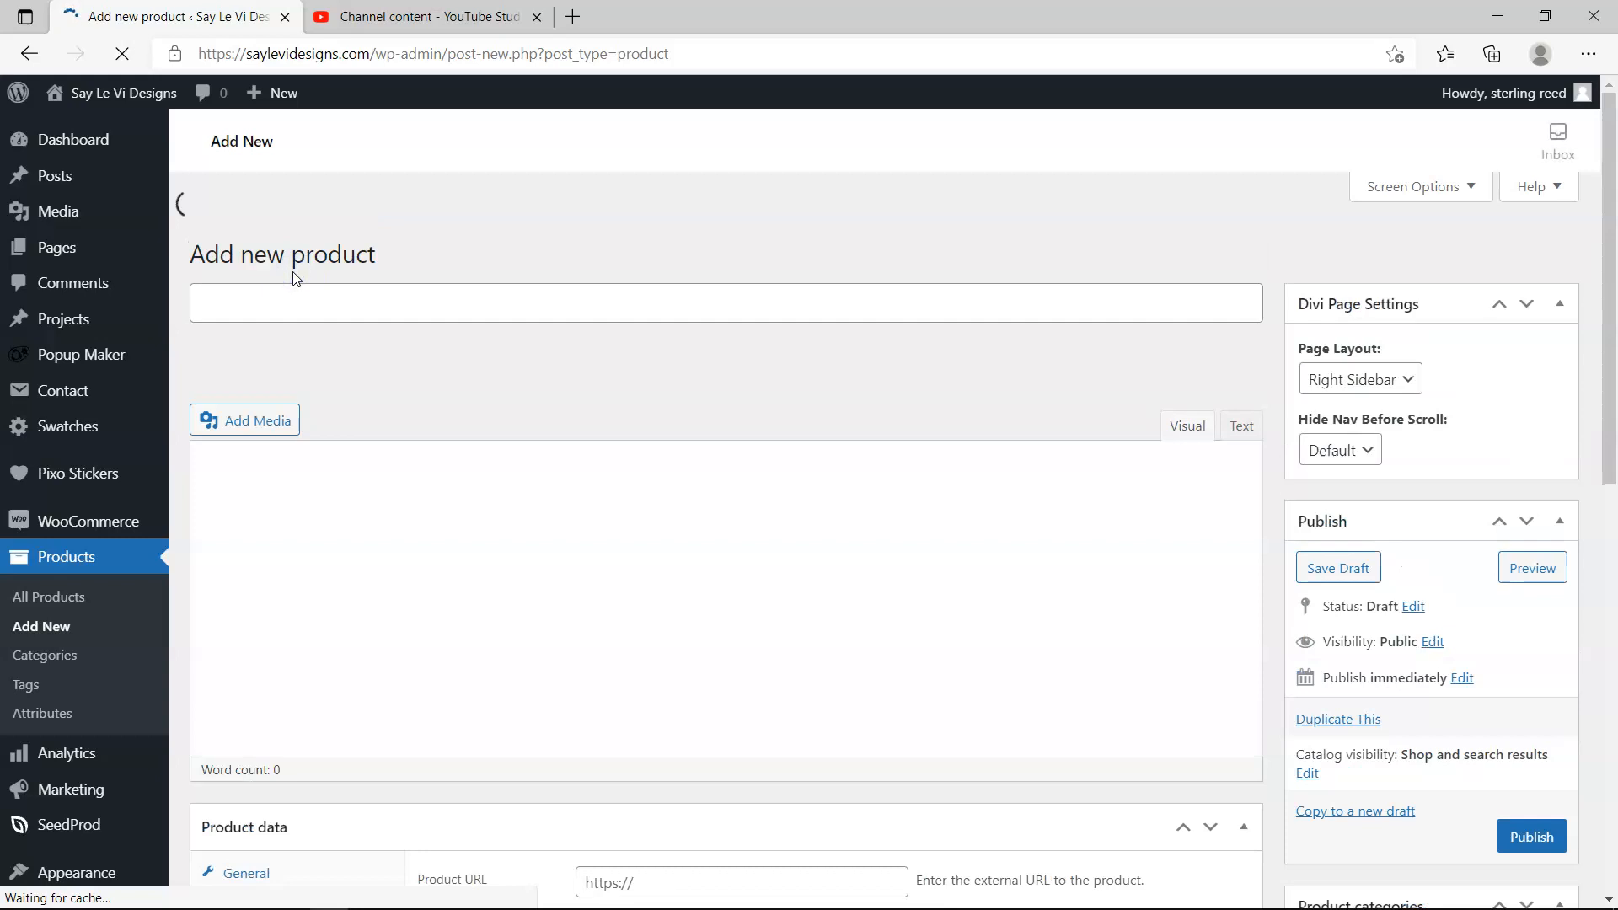
{"action": "left_click", "coordinate": [260, 300]}
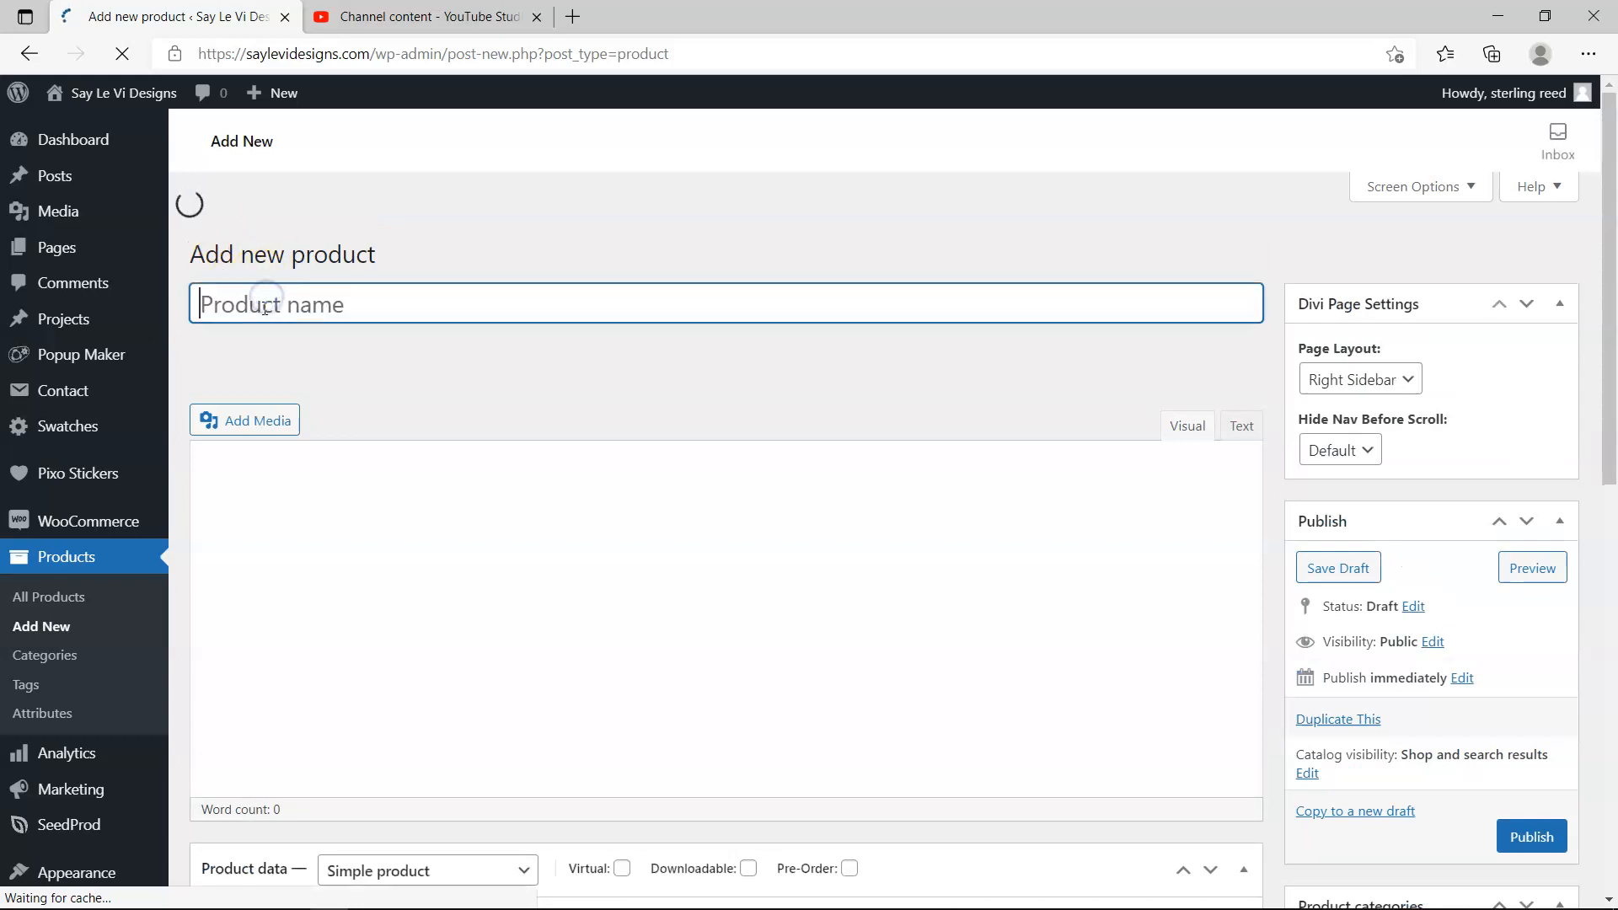
{"action": "type", "text": "dress 2"}
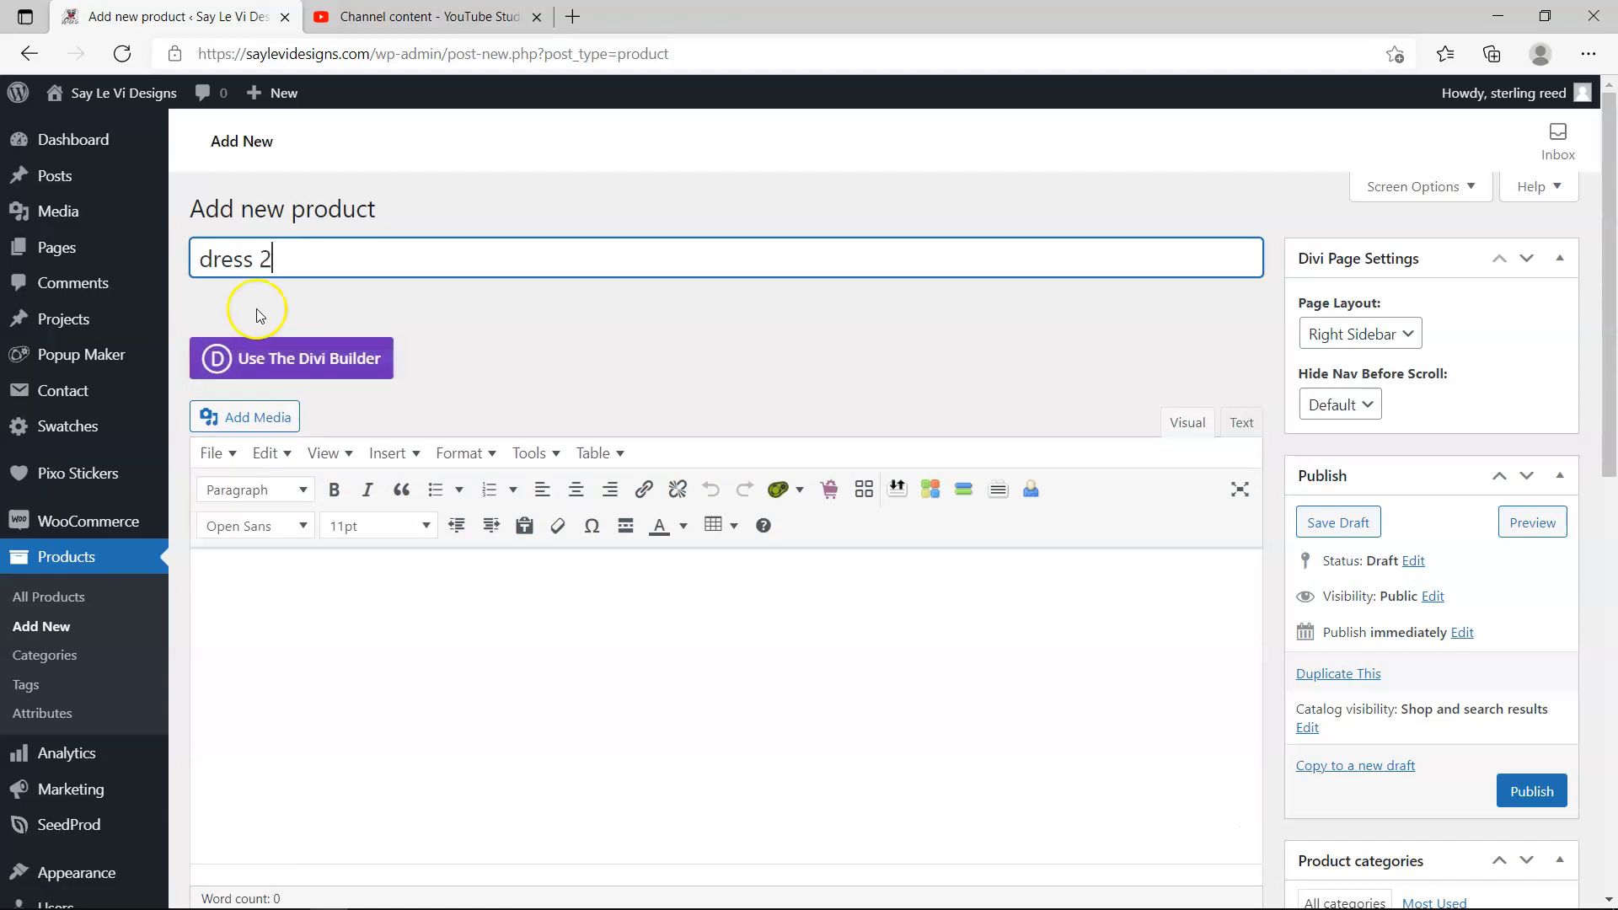
- Enter "long long" as the new product's main description
{"action": "left_click", "coordinate": [348, 628]}
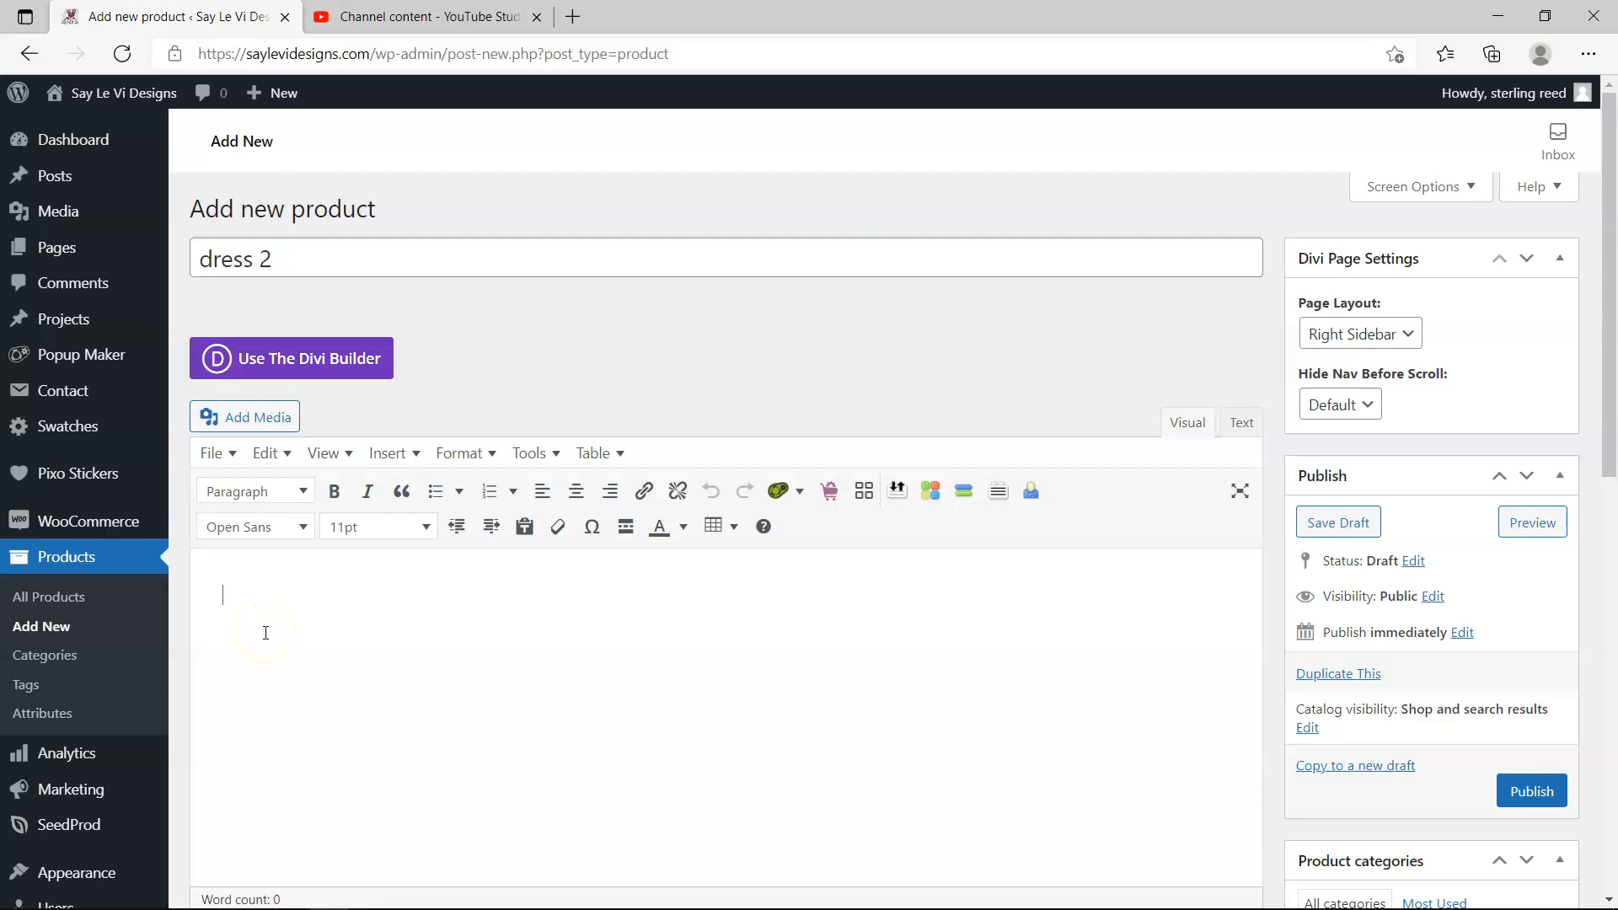
{"action": "left_click", "coordinate": [268, 596]}
{"action": "type", "text": "long"}
- Check where the descriptions appear on the test1 storefront page in Firefox, then return and enter "short descrip" as the product short description
{"action": "scroll", "coordinate": [455, 657], "scroll_direction": "down", "scroll_amount": 10}
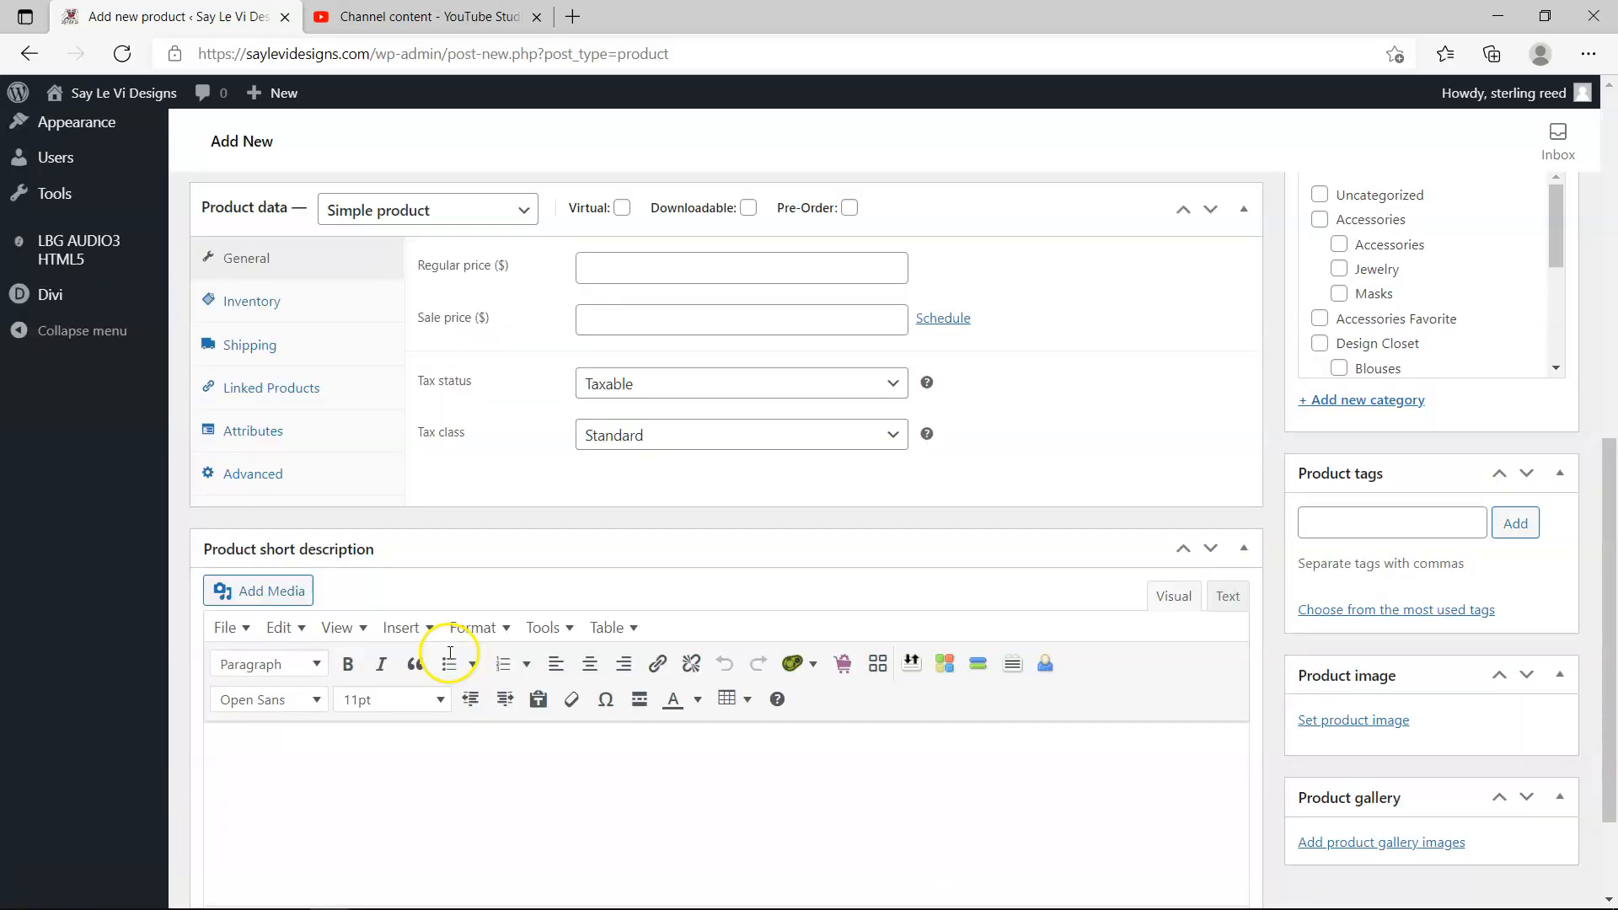
{"action": "left_click", "coordinate": [406, 618]}
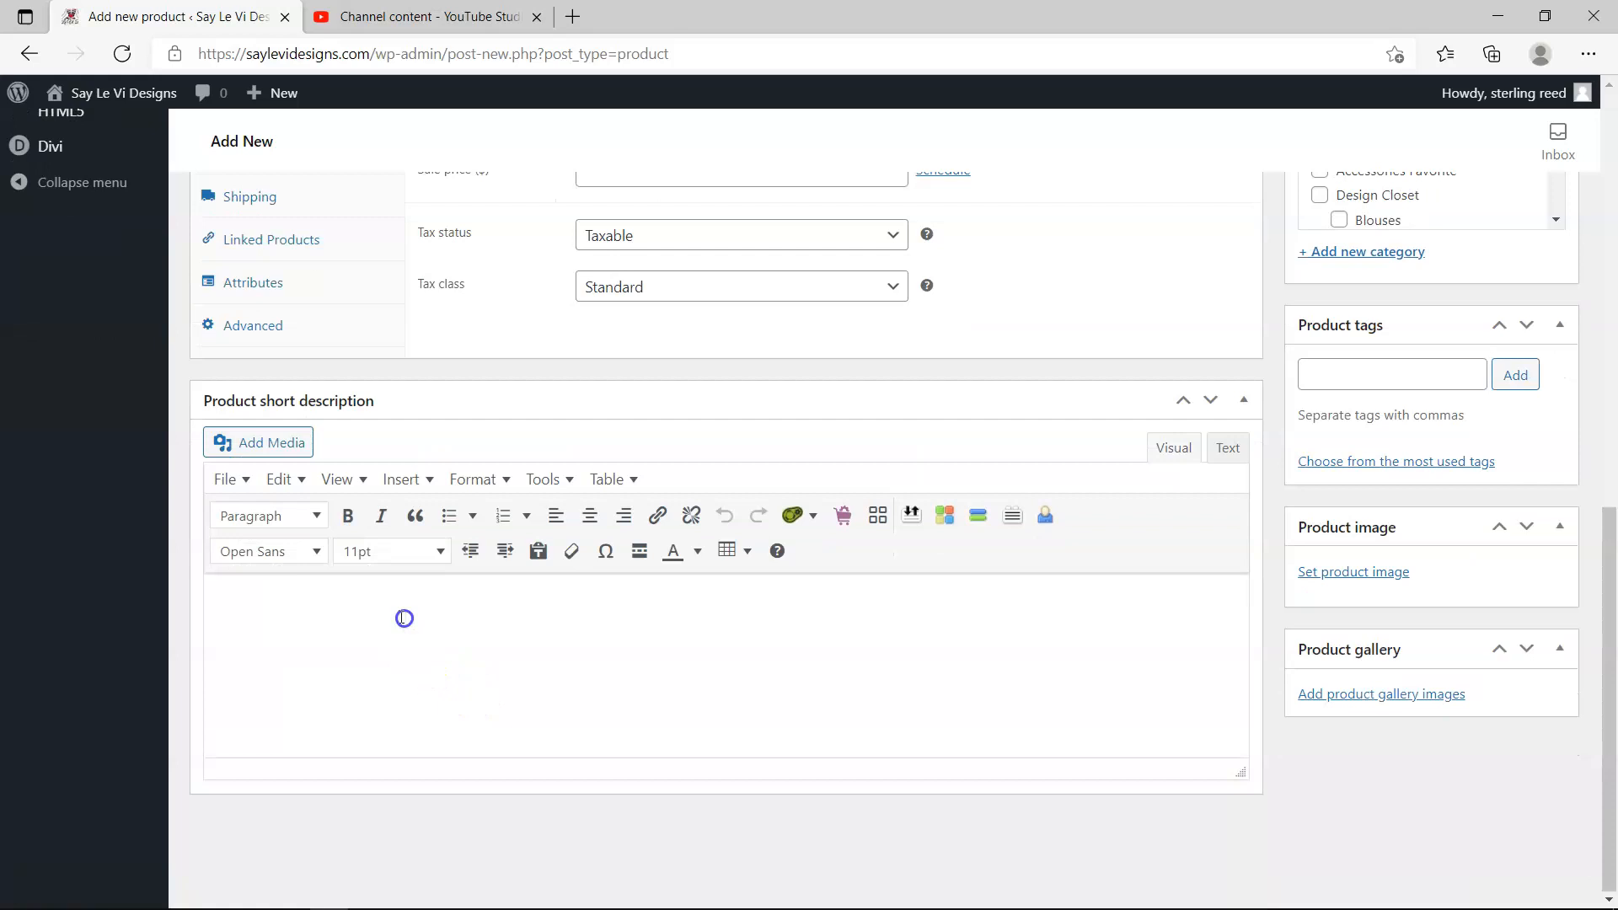
{"action": "left_click", "coordinate": [343, 633]}
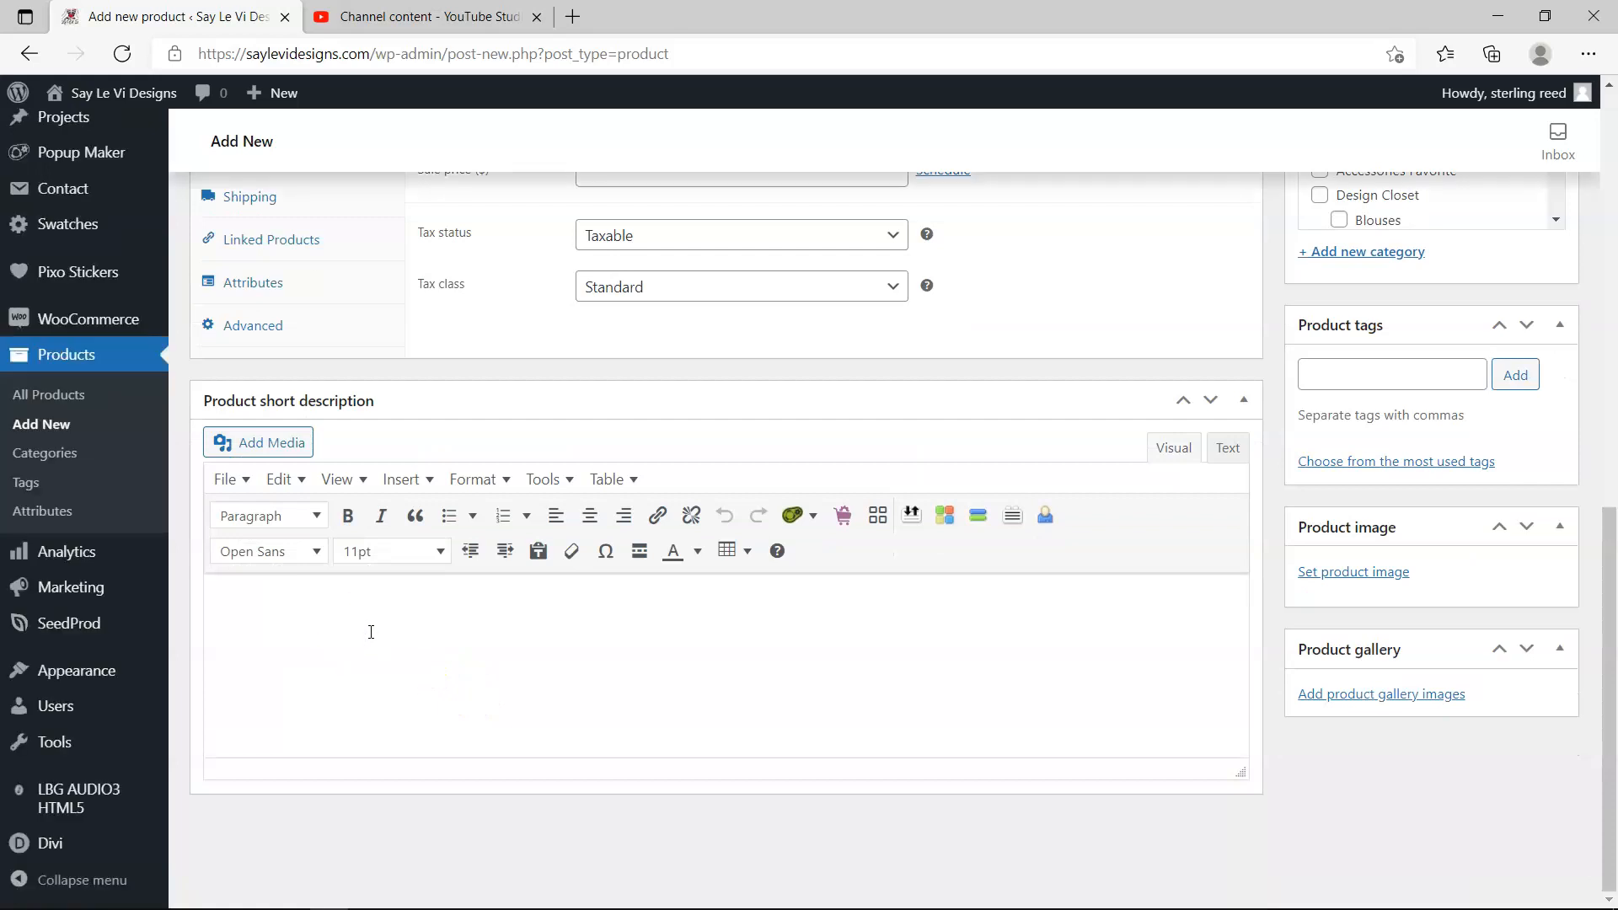
{"action": "left_click", "coordinate": [314, 619]}
{"action": "mouse_move", "coordinate": [293, 896]}
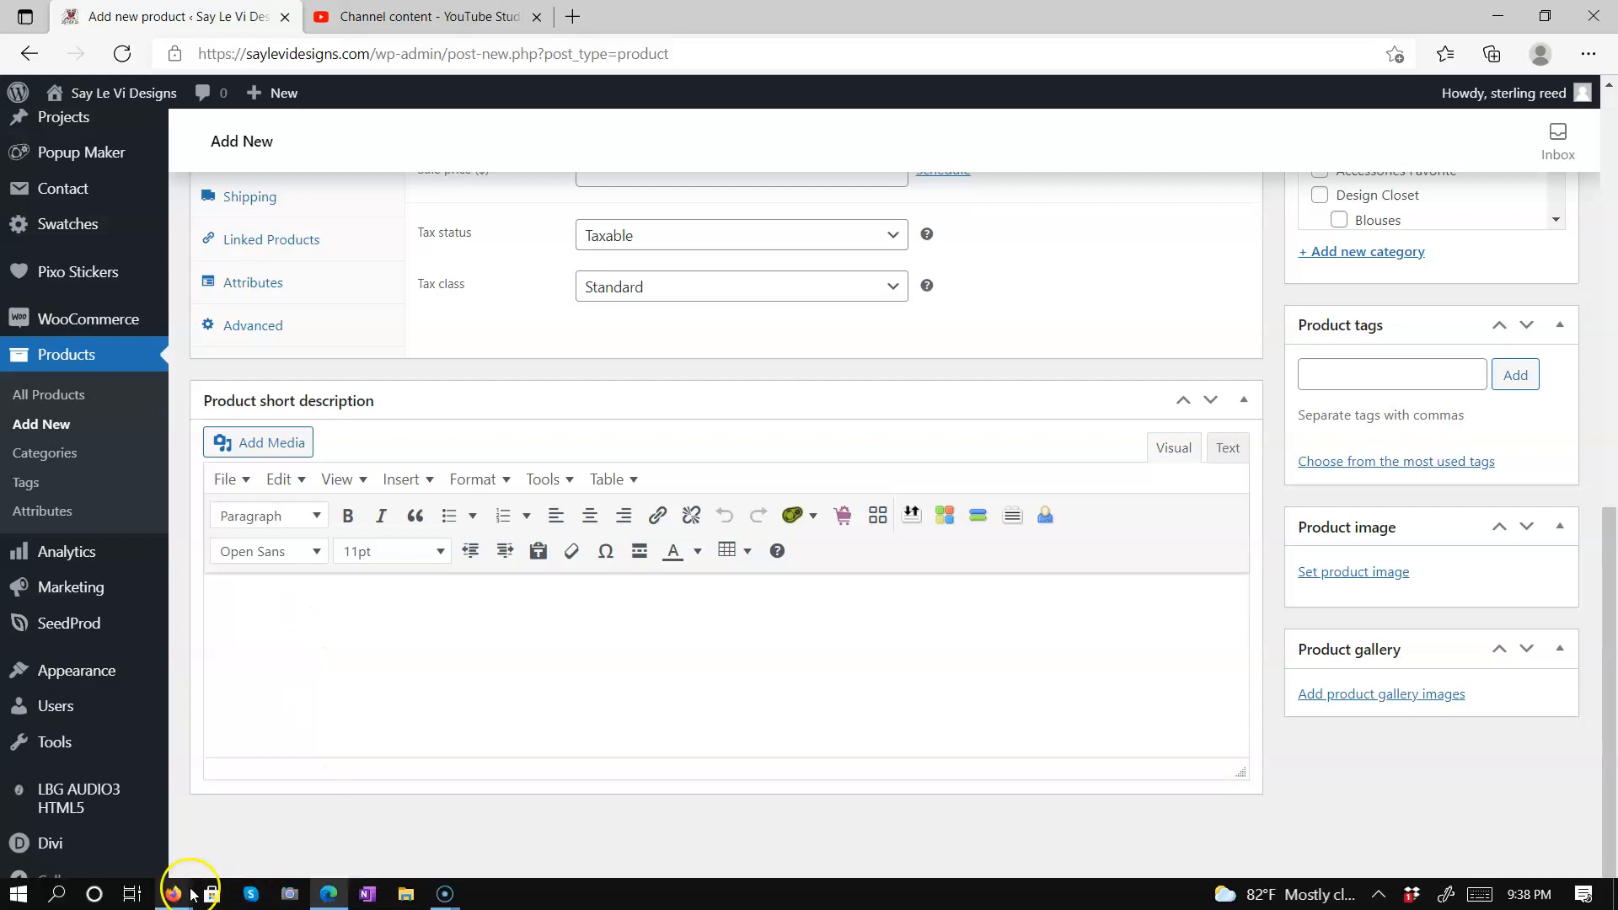
{"action": "mouse_move", "coordinate": [187, 896]}
{"action": "left_click", "coordinate": [346, 809]}
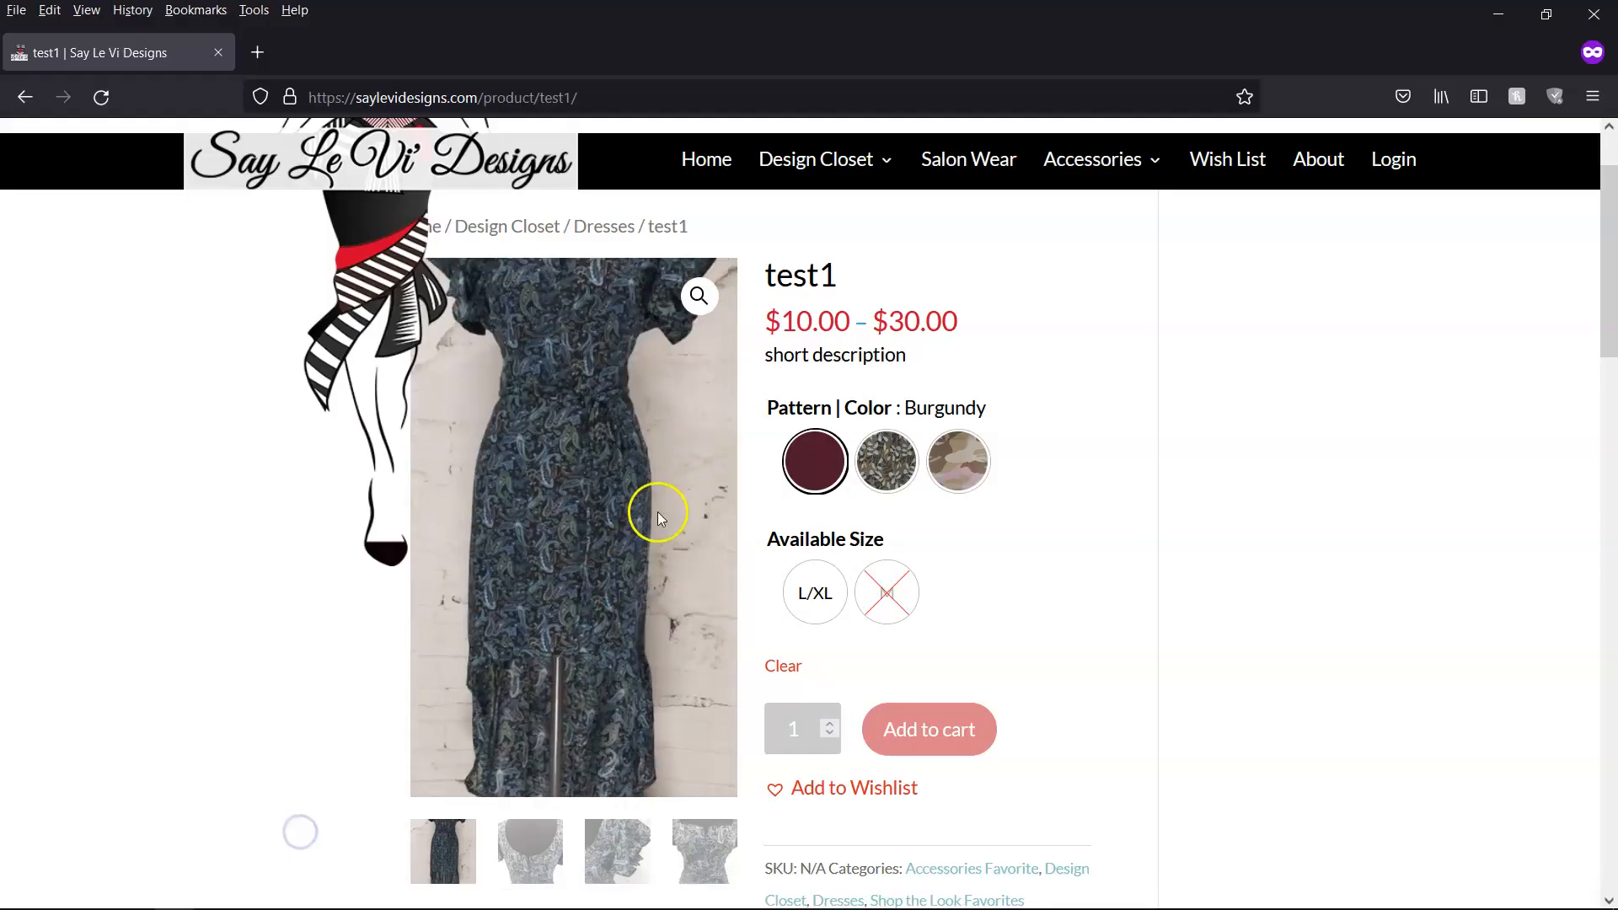
{"action": "scroll", "coordinate": [787, 567], "scroll_direction": "down", "scroll_amount": 8}
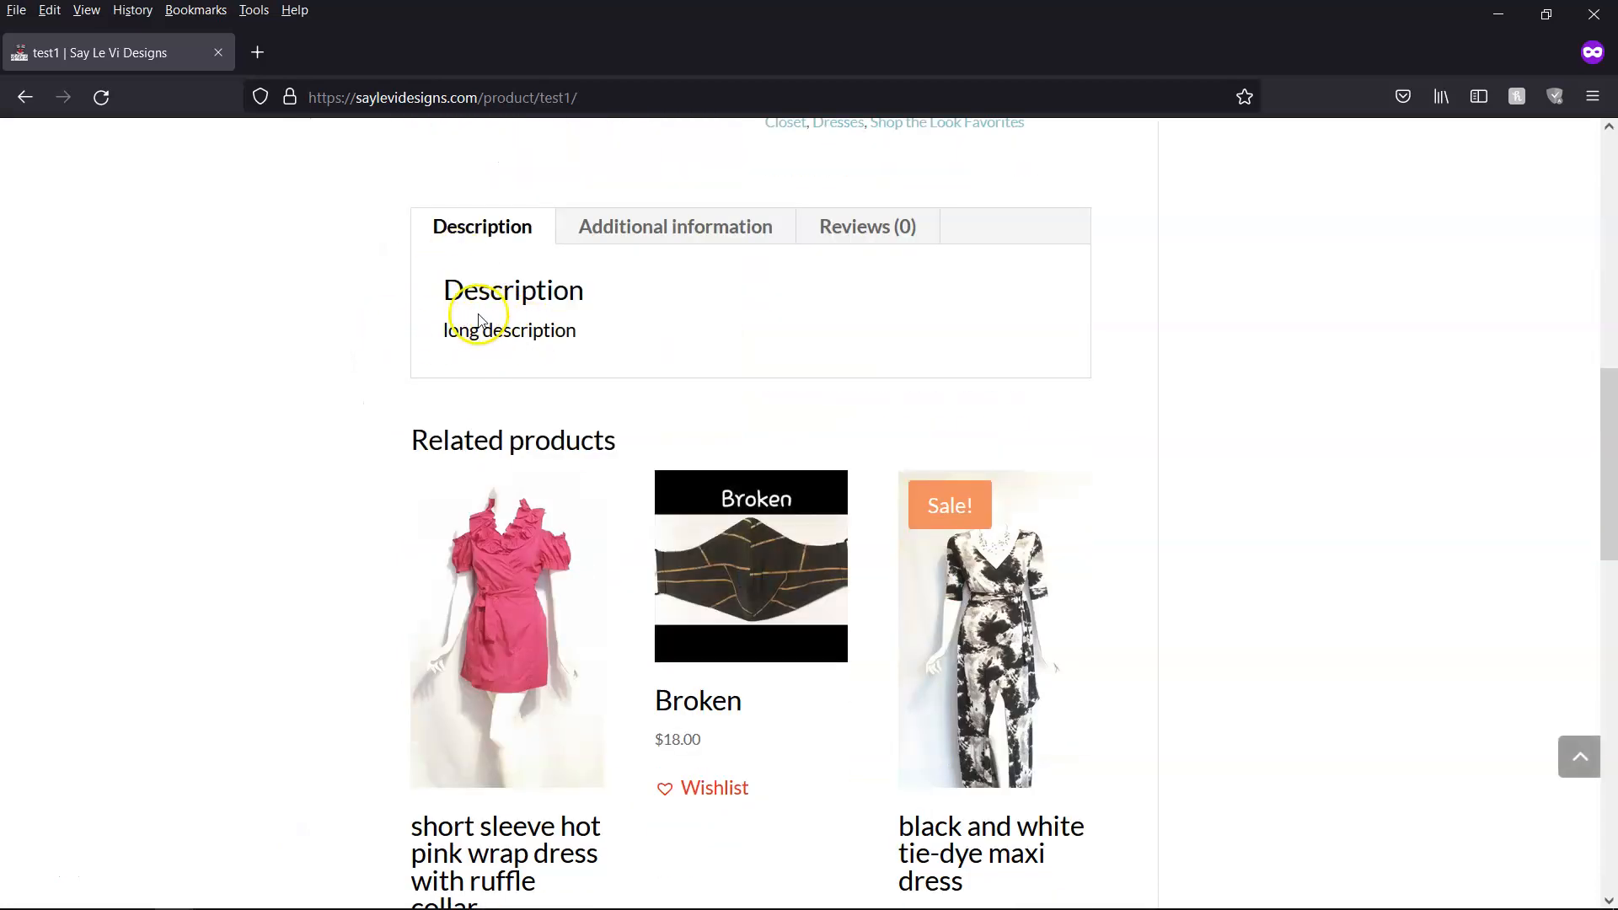
{"action": "mouse_move", "coordinate": [206, 901]}
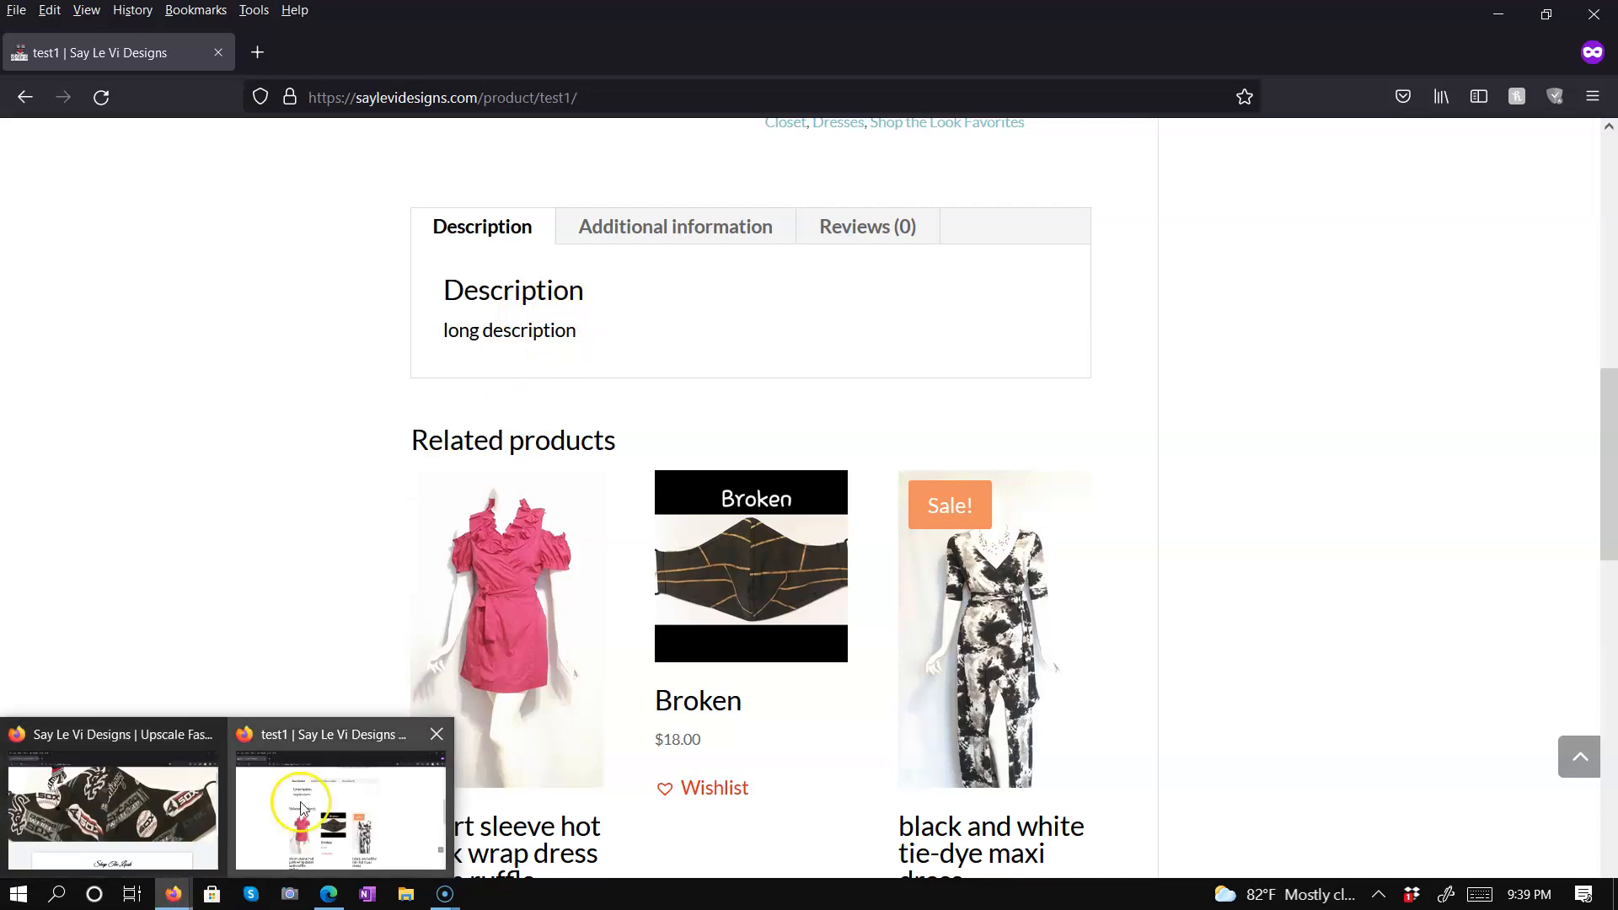
{"action": "mouse_move", "coordinate": [326, 888]}
{"action": "left_click", "coordinate": [337, 828]}
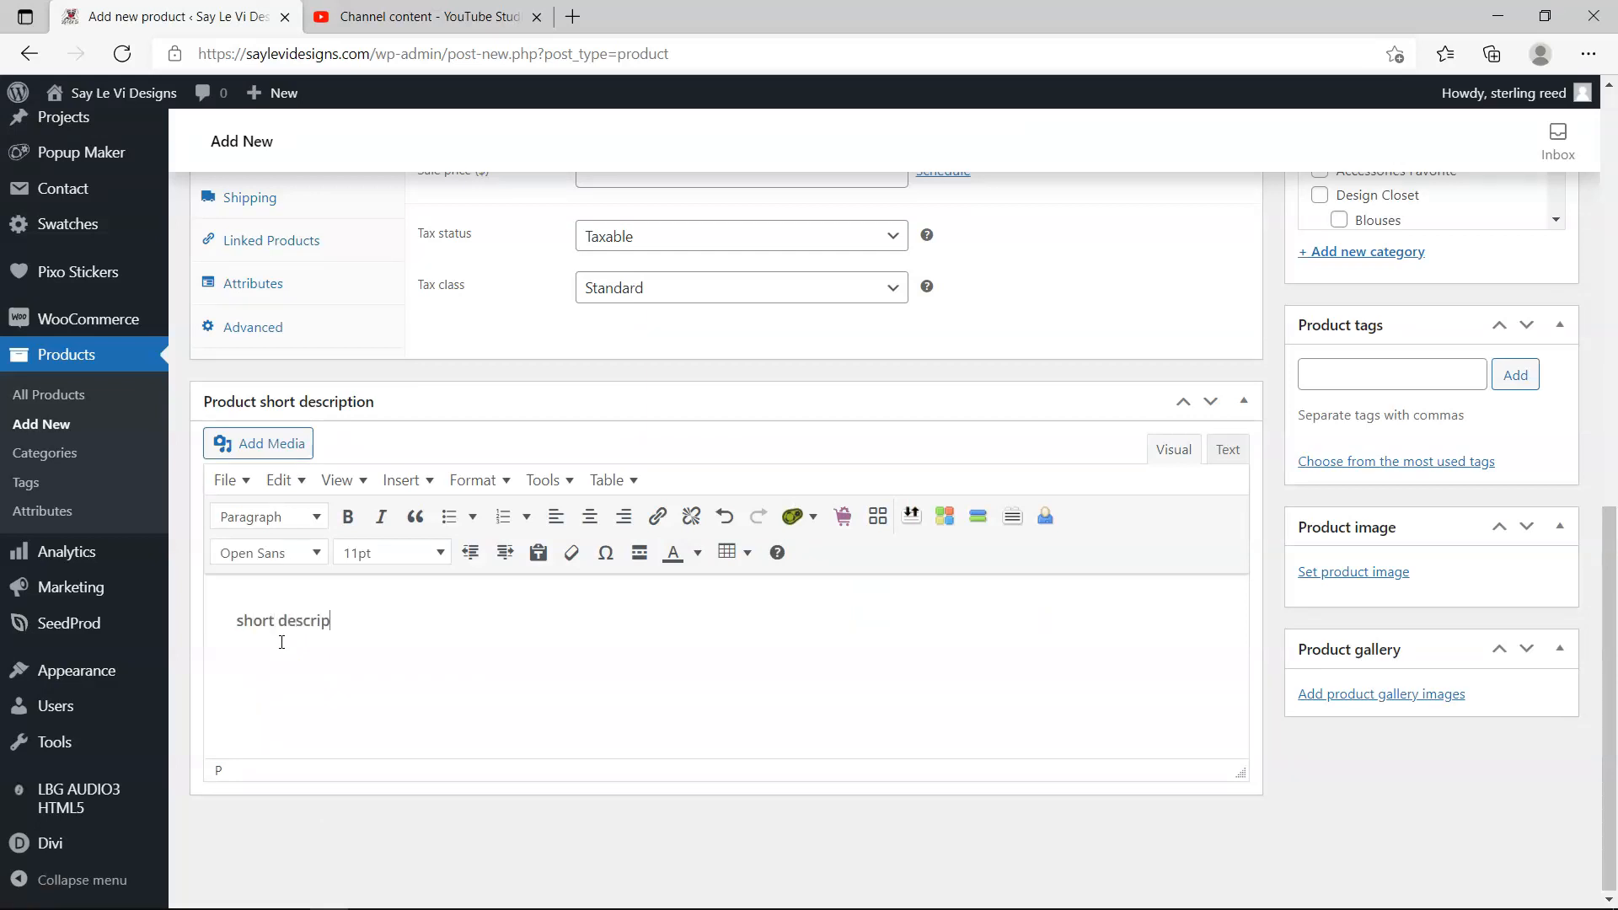
- Review the main description text in the new product form
{"action": "scroll", "coordinate": [379, 572], "scroll_direction": "up", "scroll_amount": 7}
{"action": "left_click", "coordinate": [362, 330]}
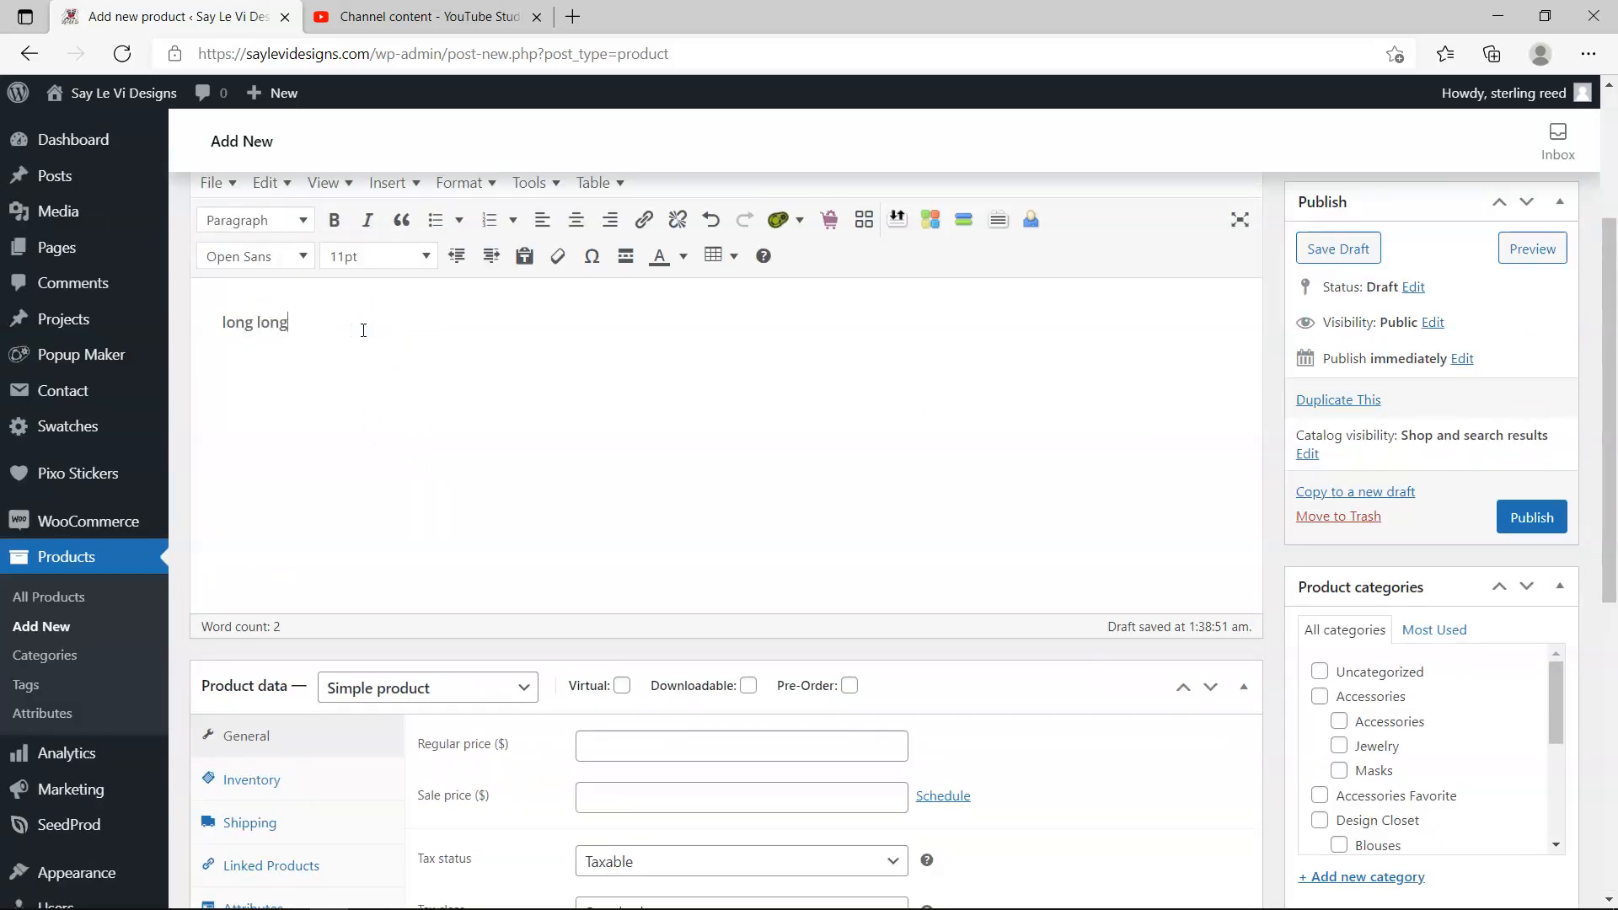
{"action": "scroll", "coordinate": [509, 433], "scroll_direction": "down", "scroll_amount": 3}
{"action": "scroll", "coordinate": [506, 387], "scroll_direction": "up", "scroll_amount": 3}
{"action": "scroll", "coordinate": [502, 346], "scroll_direction": "up", "scroll_amount": 3}
{"action": "scroll", "coordinate": [515, 421], "scroll_direction": "down", "scroll_amount": 2}
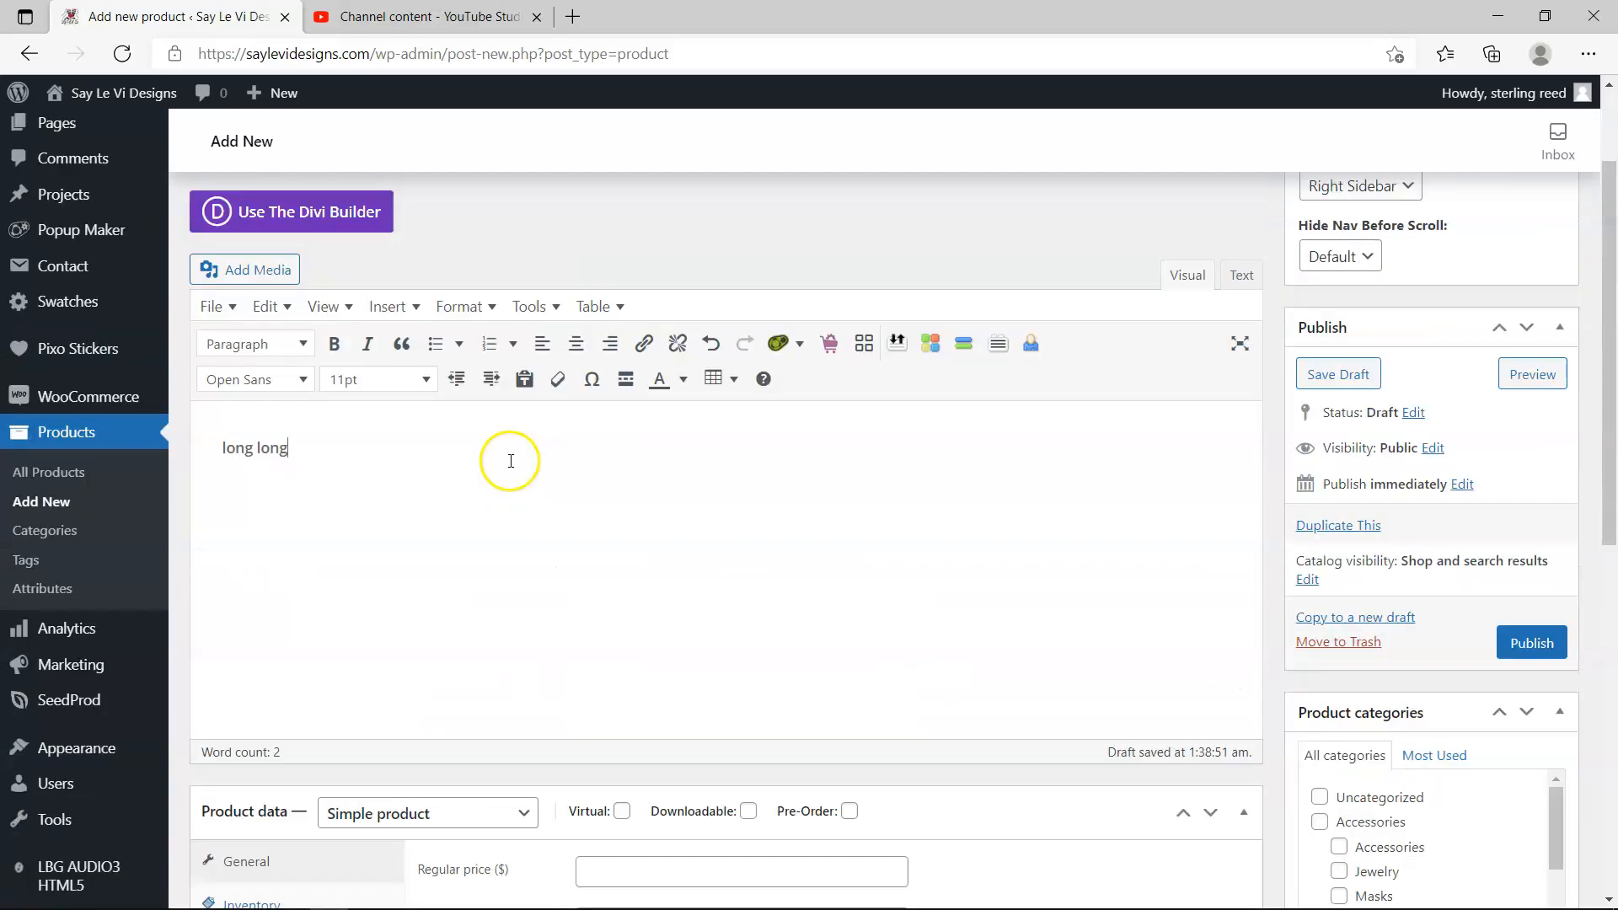
- Change the product type of the new product from simple to Variable product
{"action": "scroll", "coordinate": [509, 460], "scroll_direction": "down", "scroll_amount": 4}
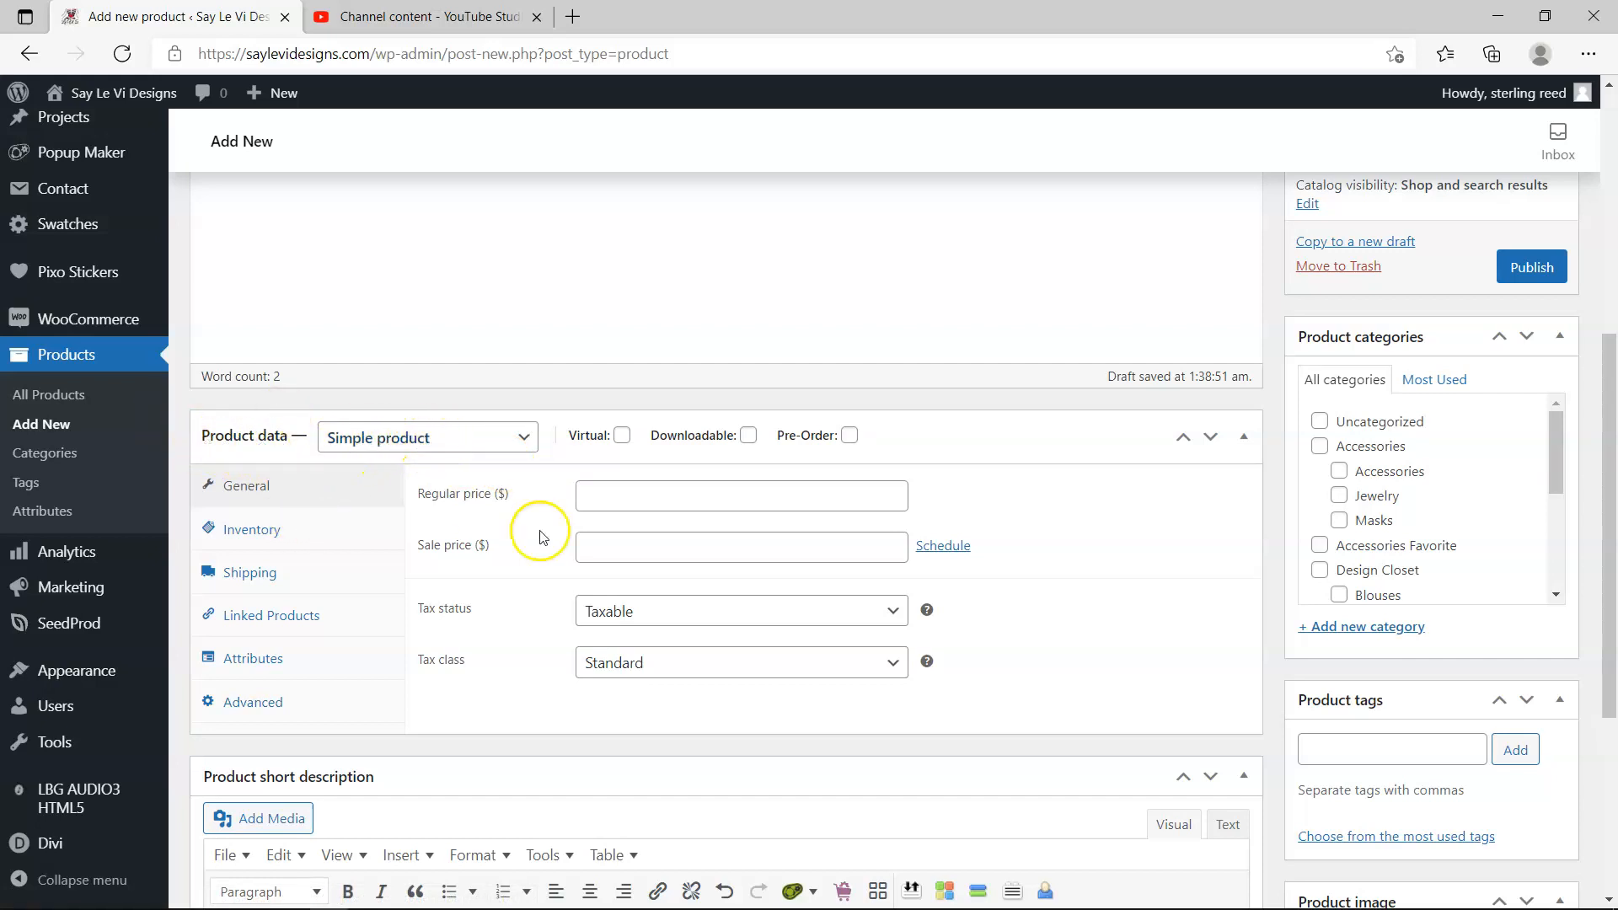
{"action": "left_click", "coordinate": [599, 497]}
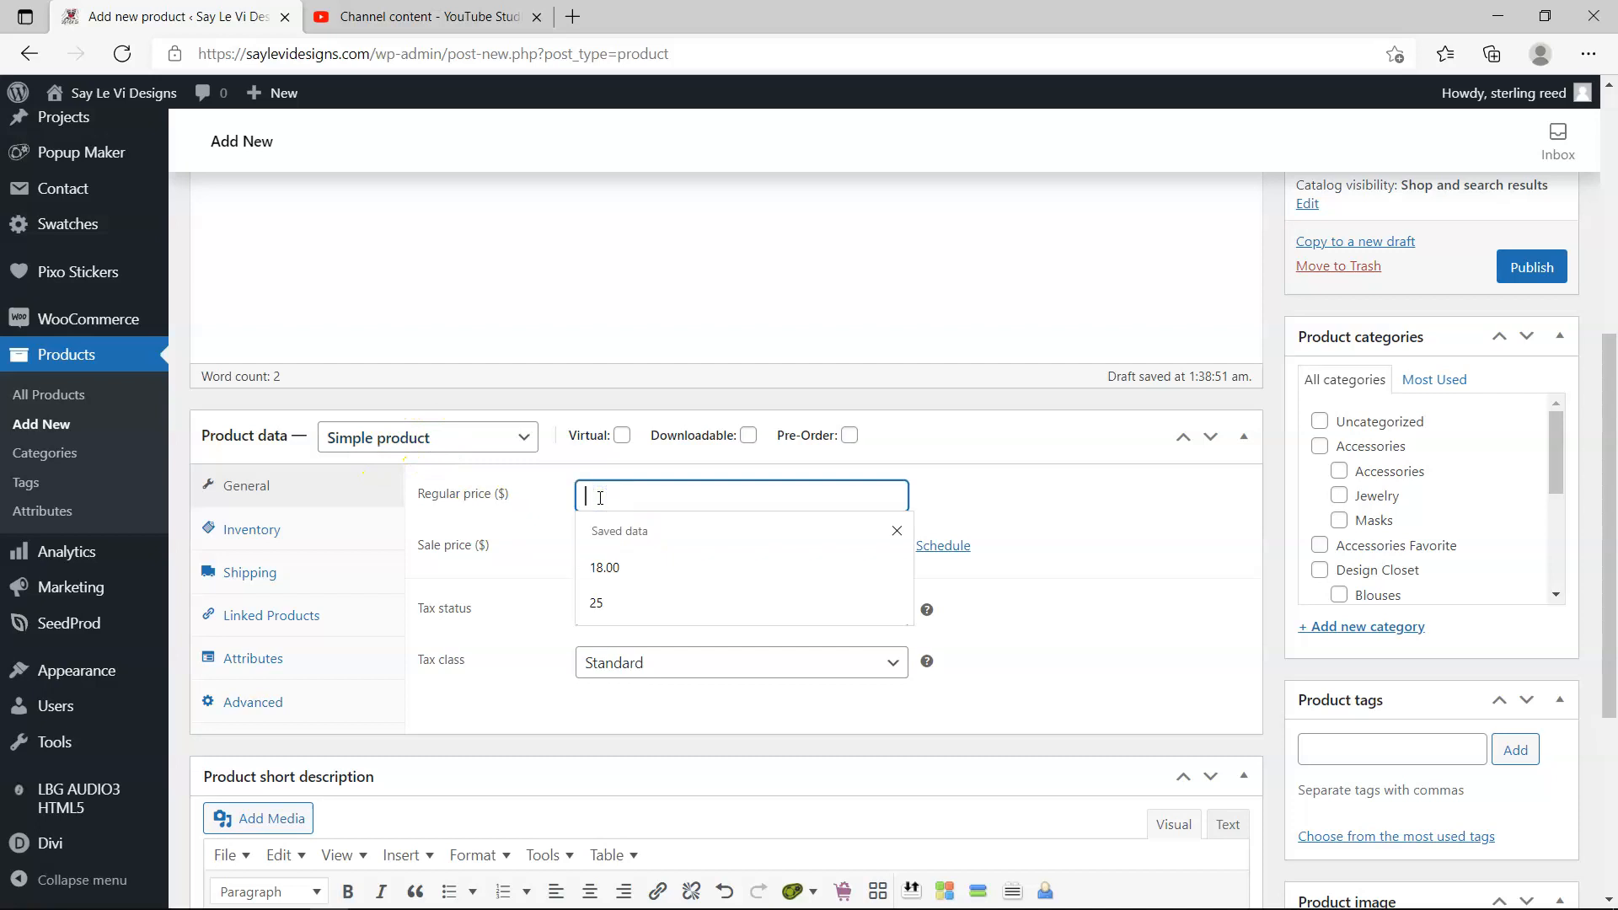
{"action": "left_click", "coordinate": [1057, 510]}
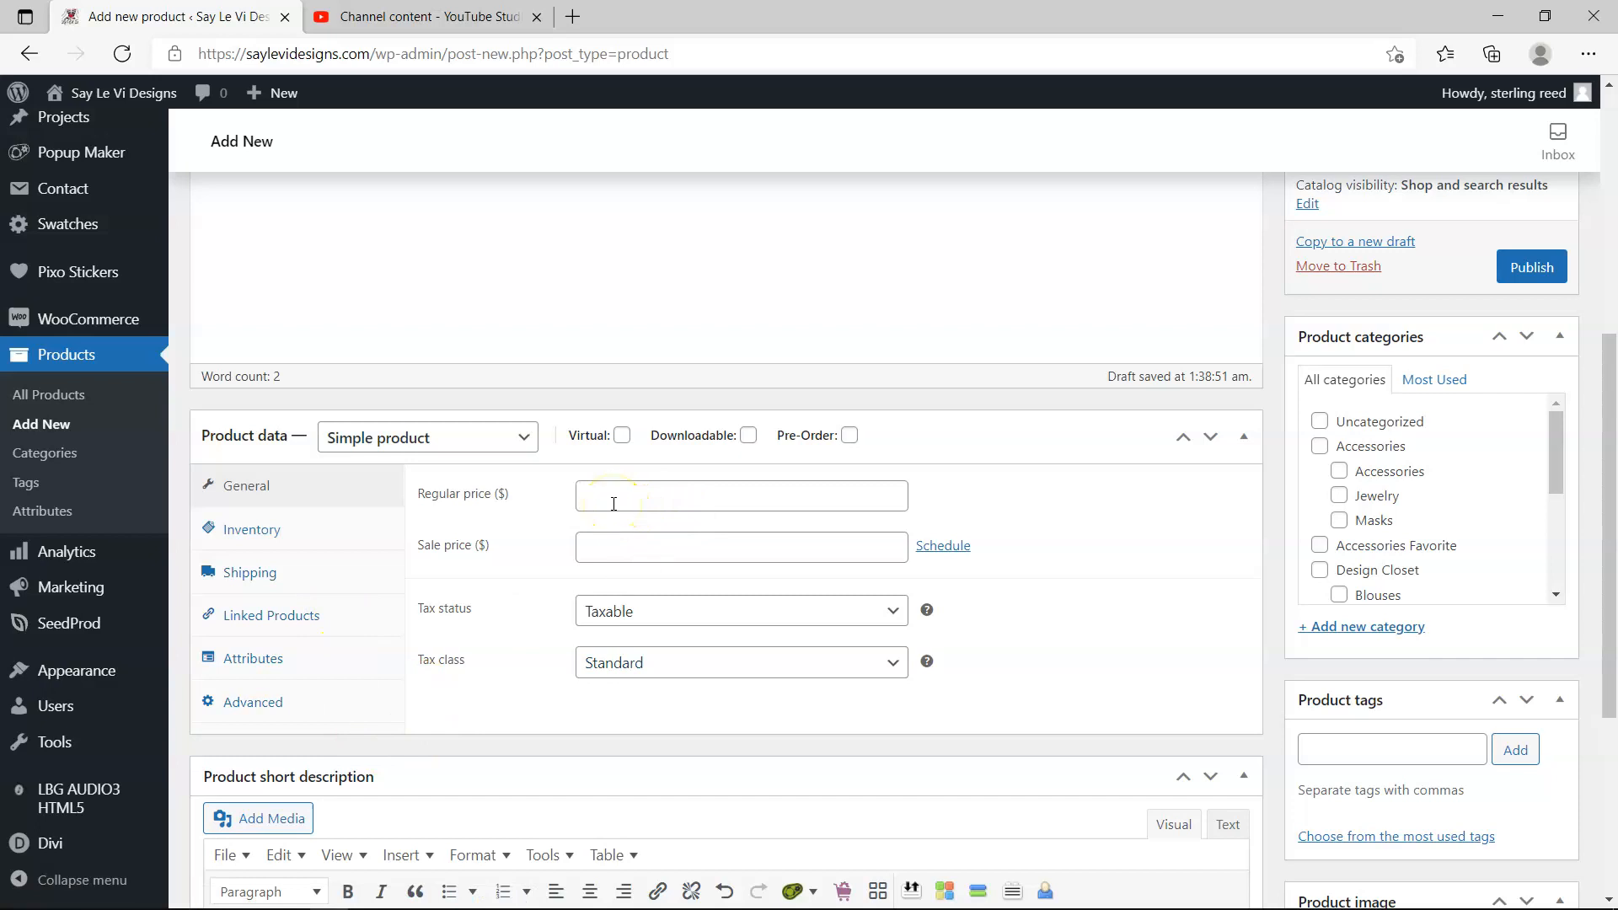
{"action": "left_click", "coordinate": [523, 435]}
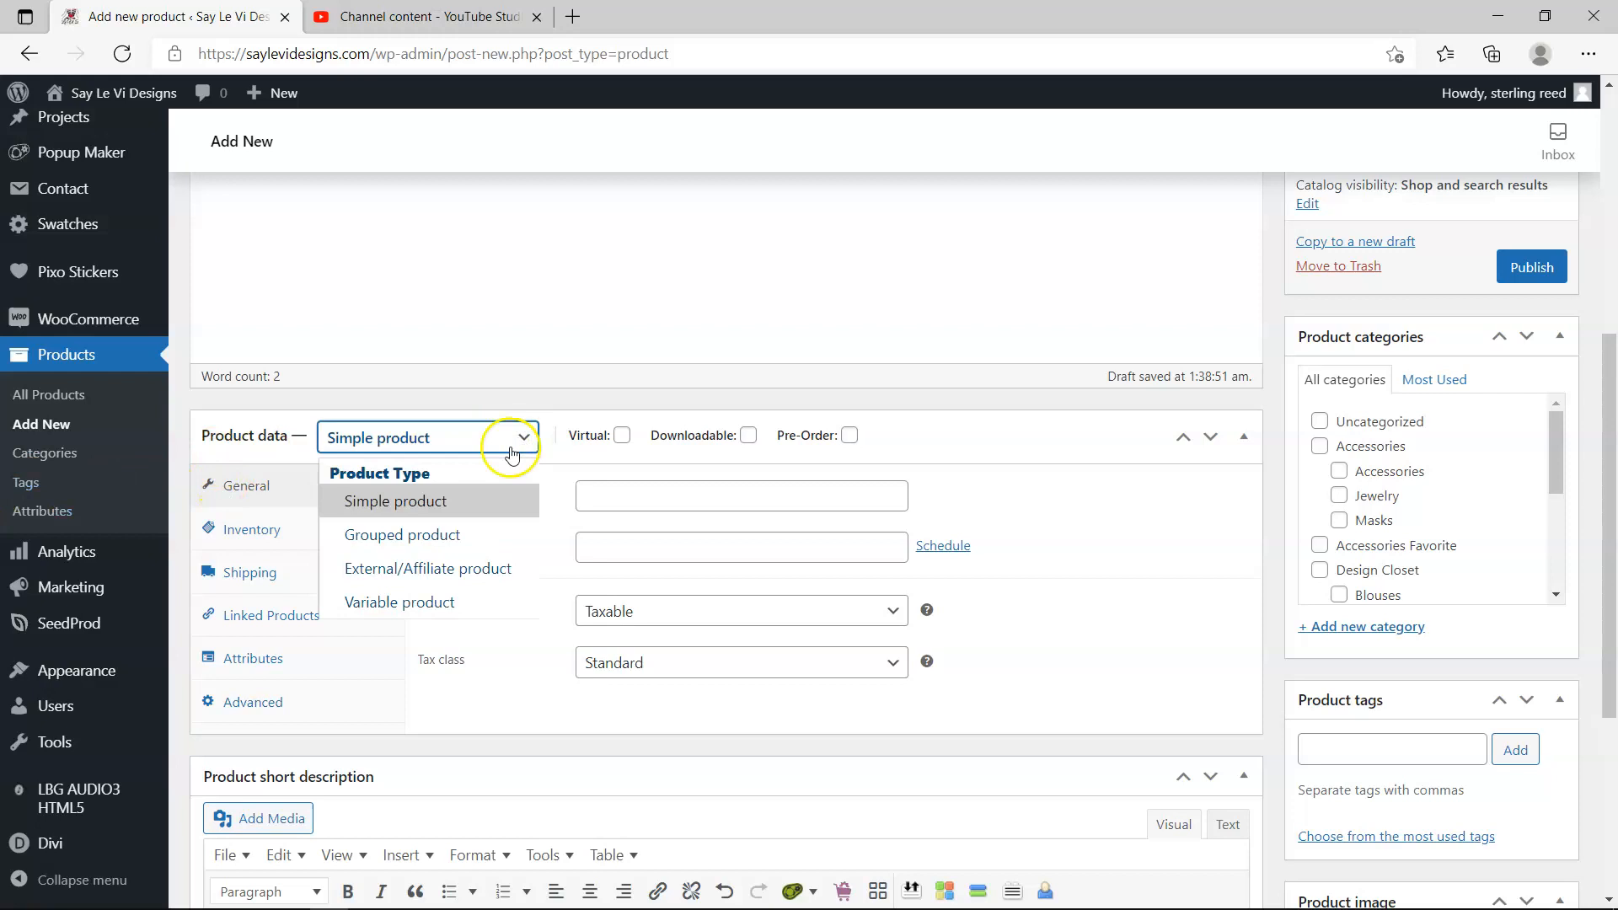
{"action": "left_click", "coordinate": [438, 602]}
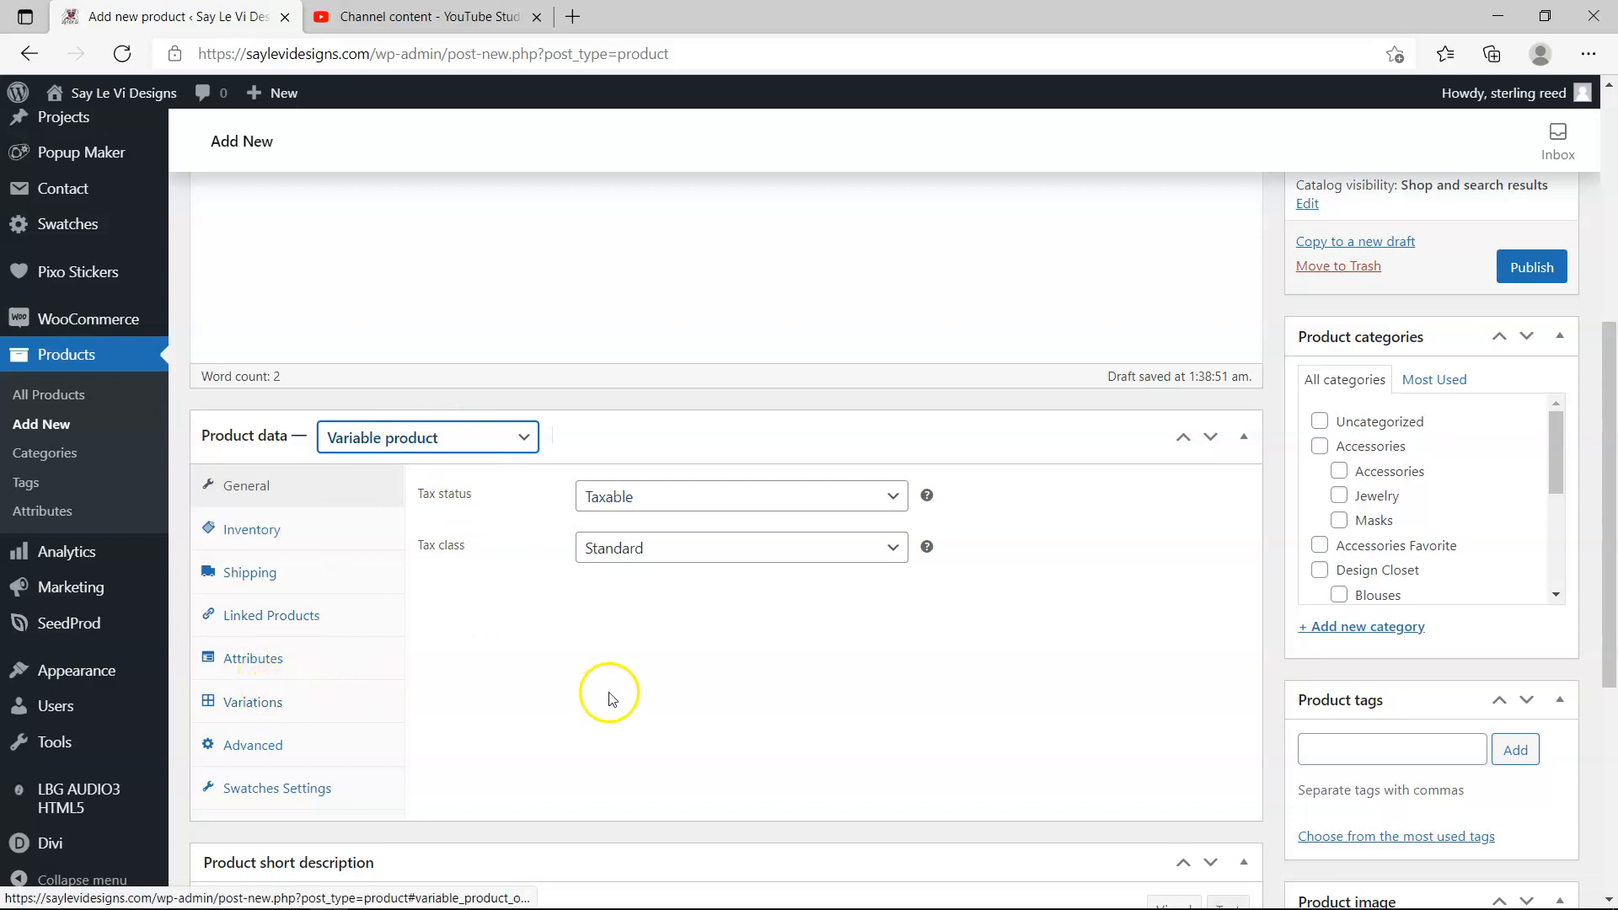
- Add the existing Pattern | Color attribute to the product's attributes
{"action": "left_click", "coordinate": [281, 659]}
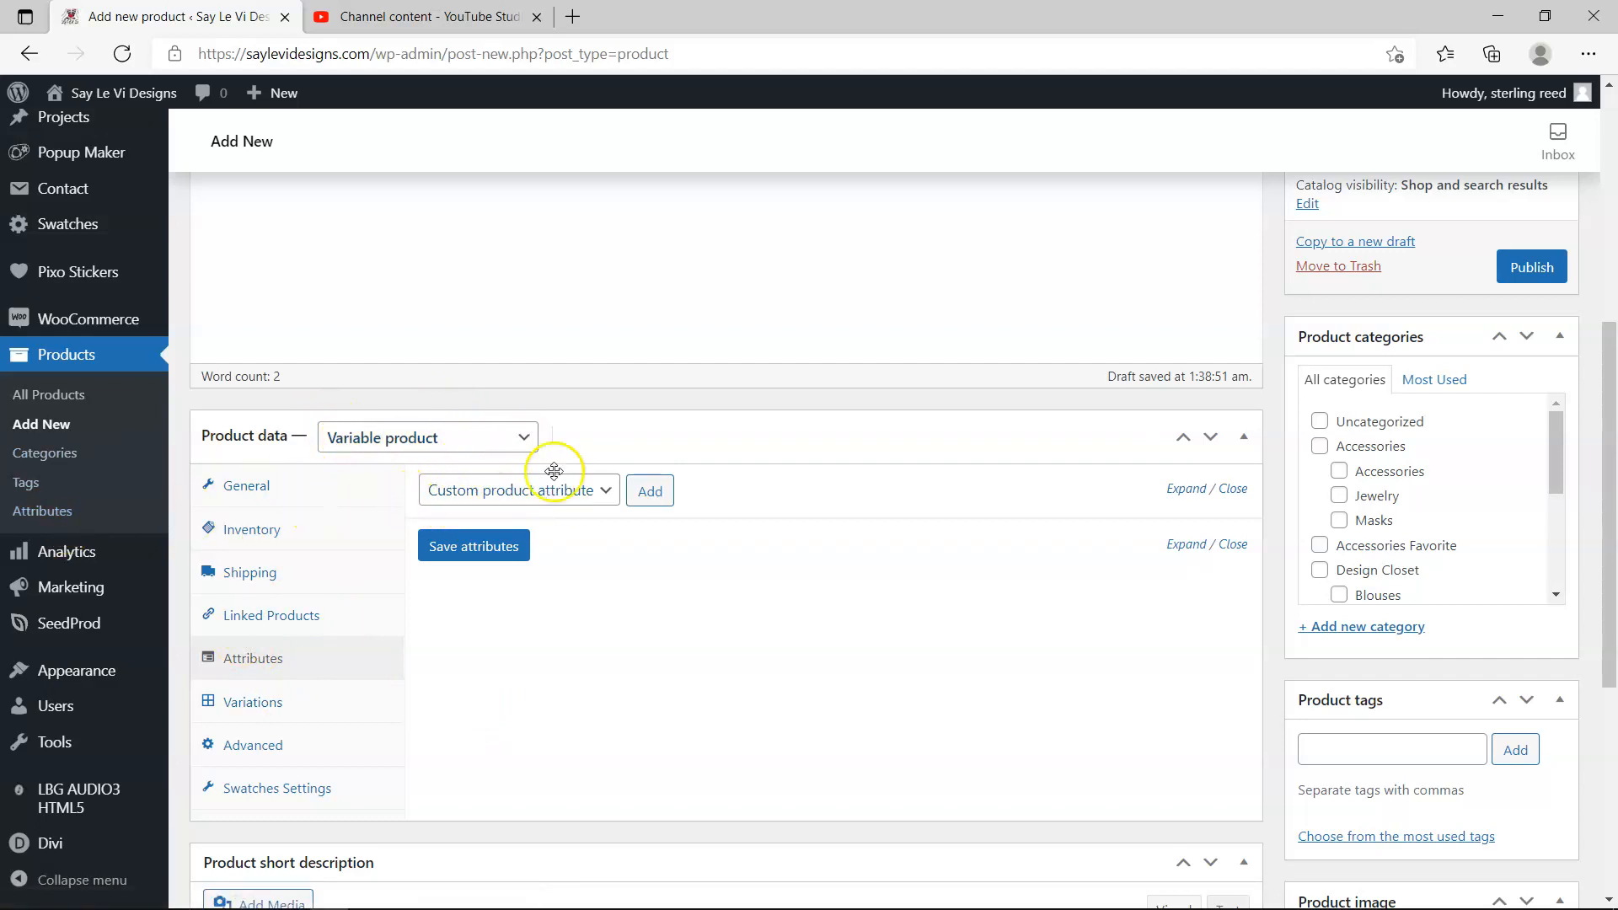
{"action": "left_click", "coordinate": [595, 491]}
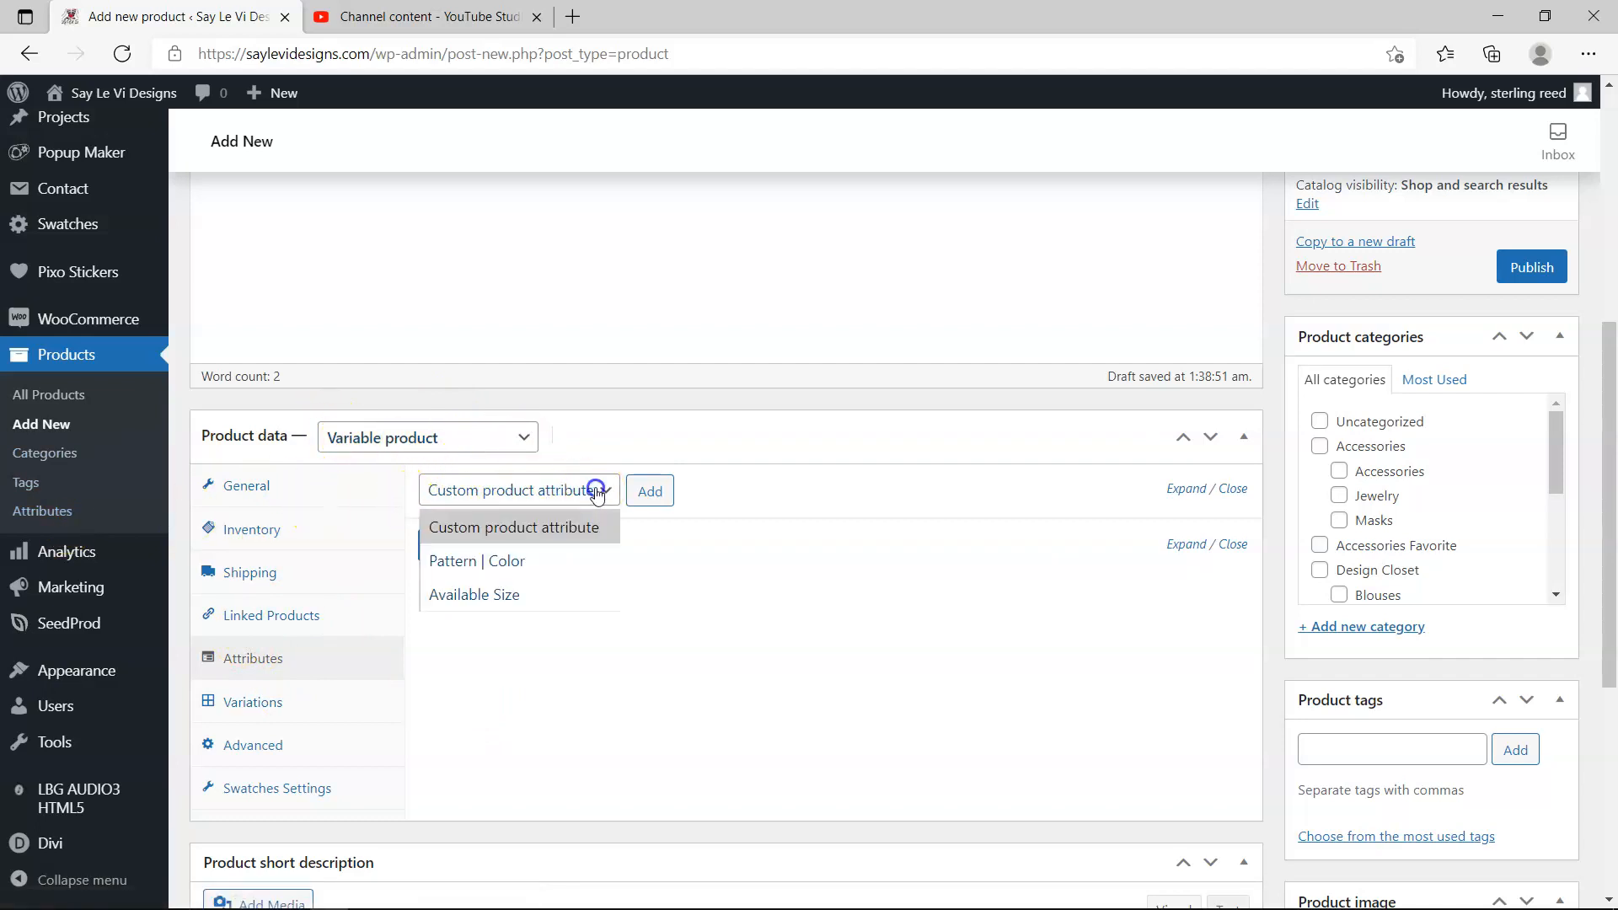
{"action": "left_click", "coordinate": [503, 567]}
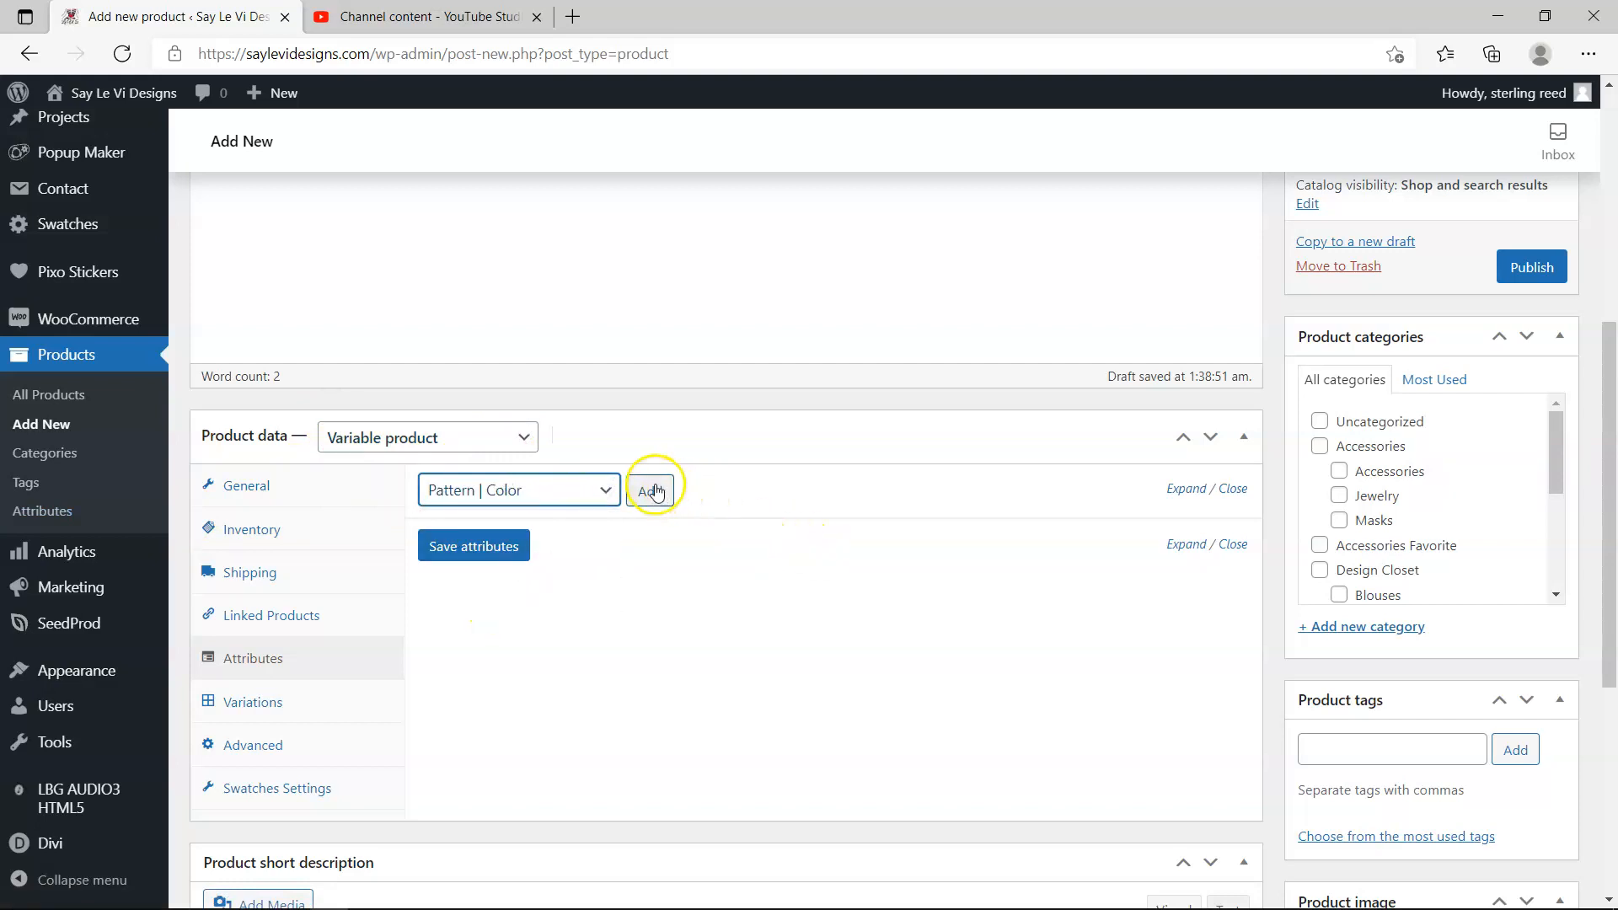
{"action": "left_click", "coordinate": [601, 492]}
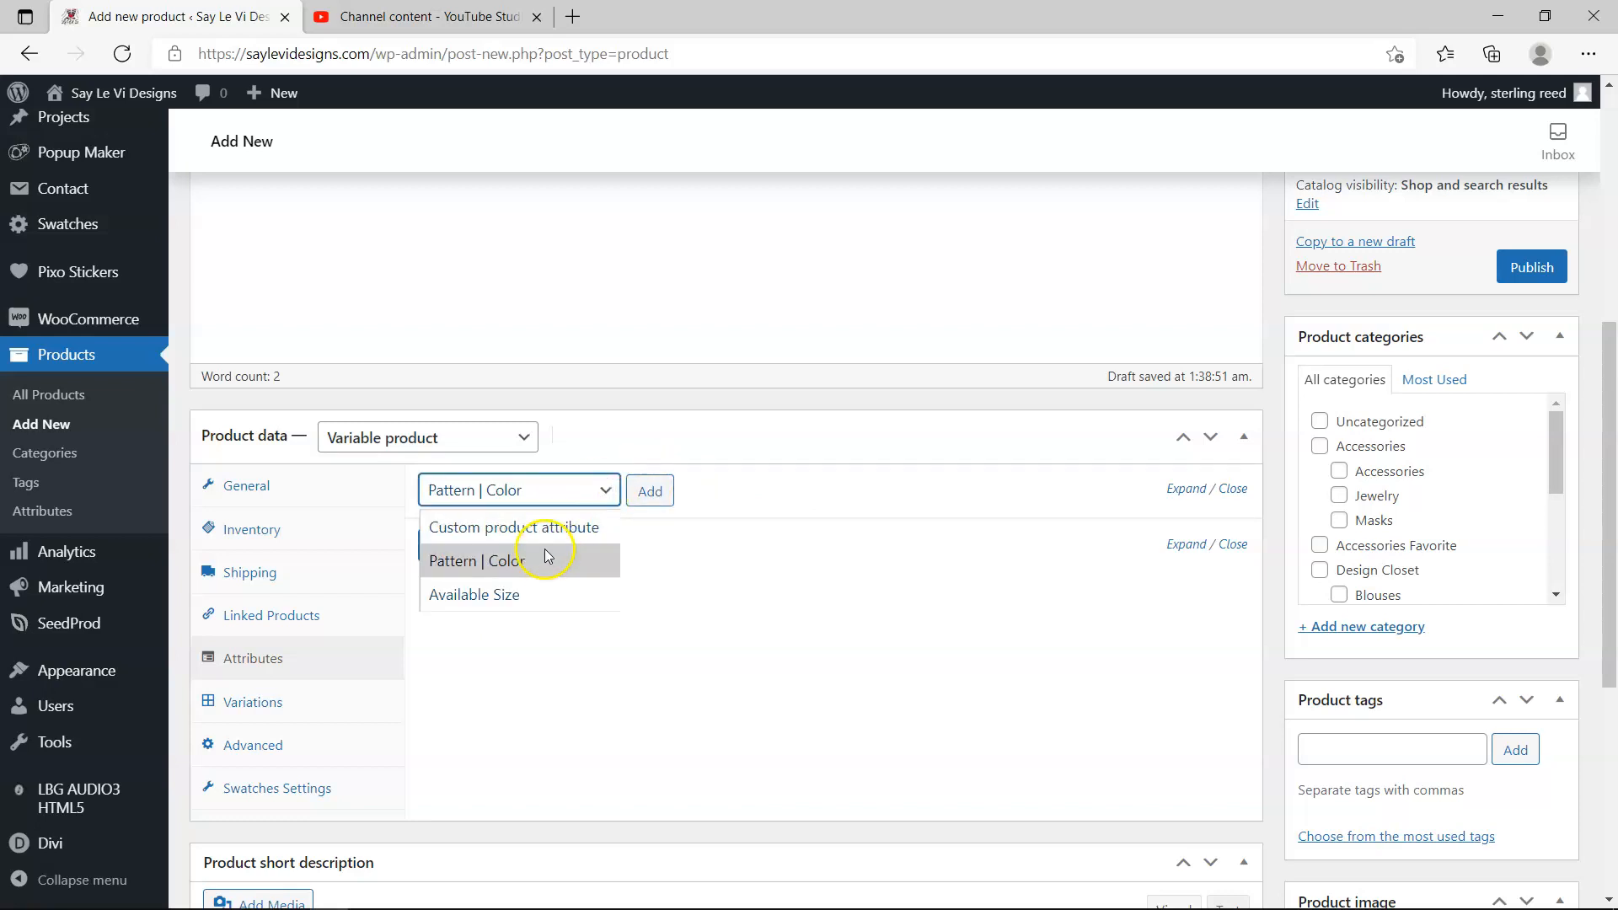
{"action": "left_click", "coordinate": [495, 563]}
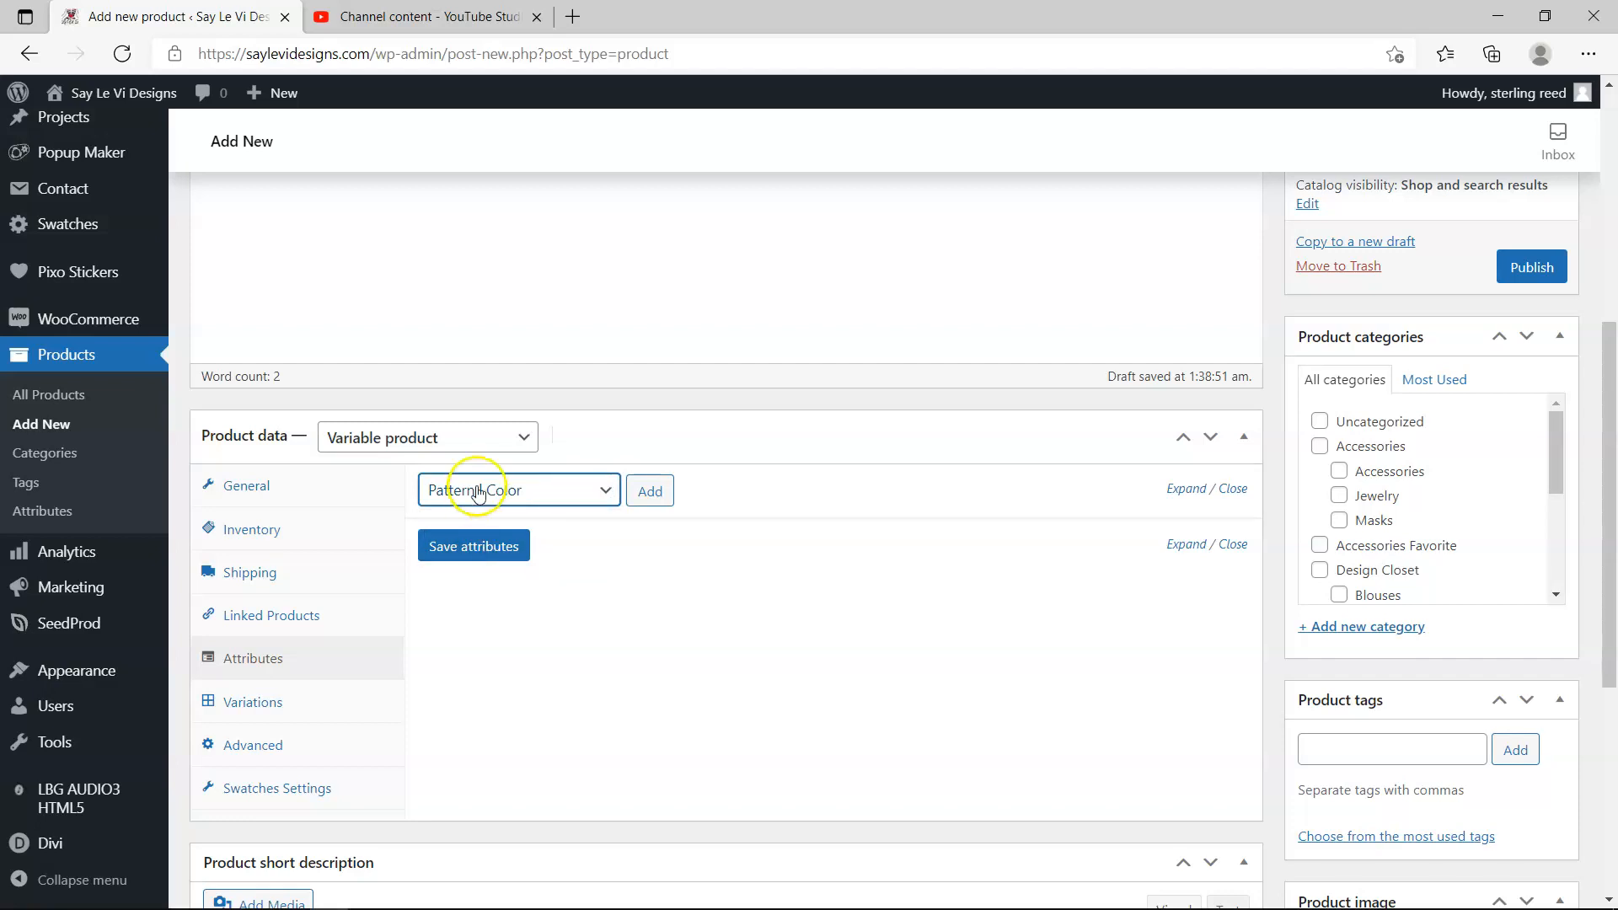
{"action": "left_click", "coordinate": [649, 491]}
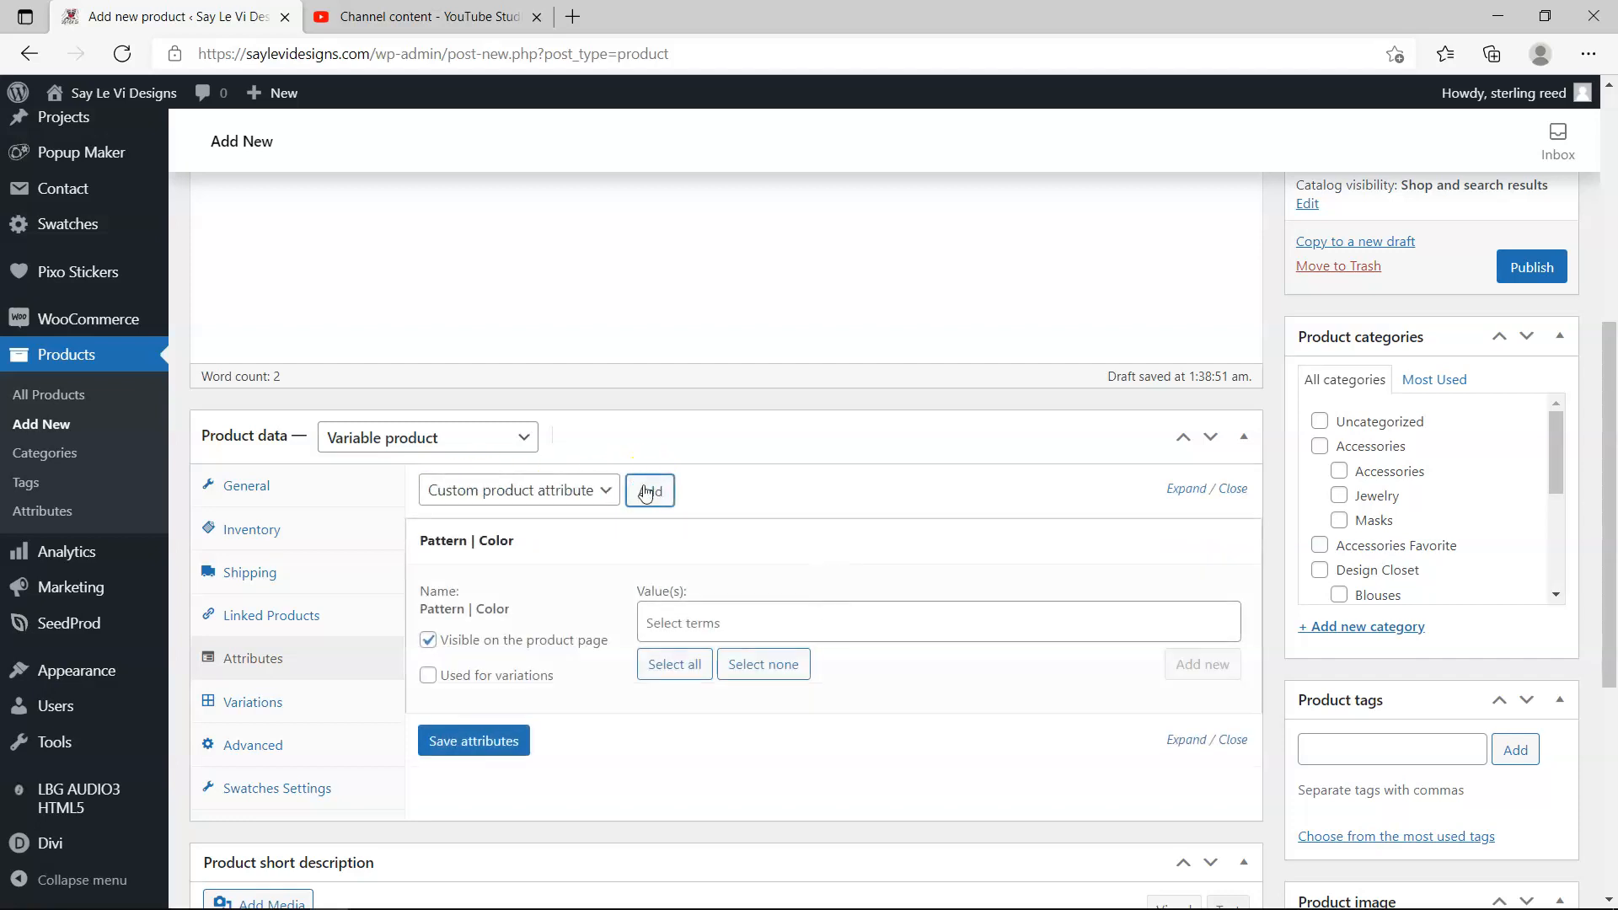
- Assign the terms Burgundy and Blue to the product's Pattern | Color attribute
{"action": "left_click", "coordinate": [679, 625]}
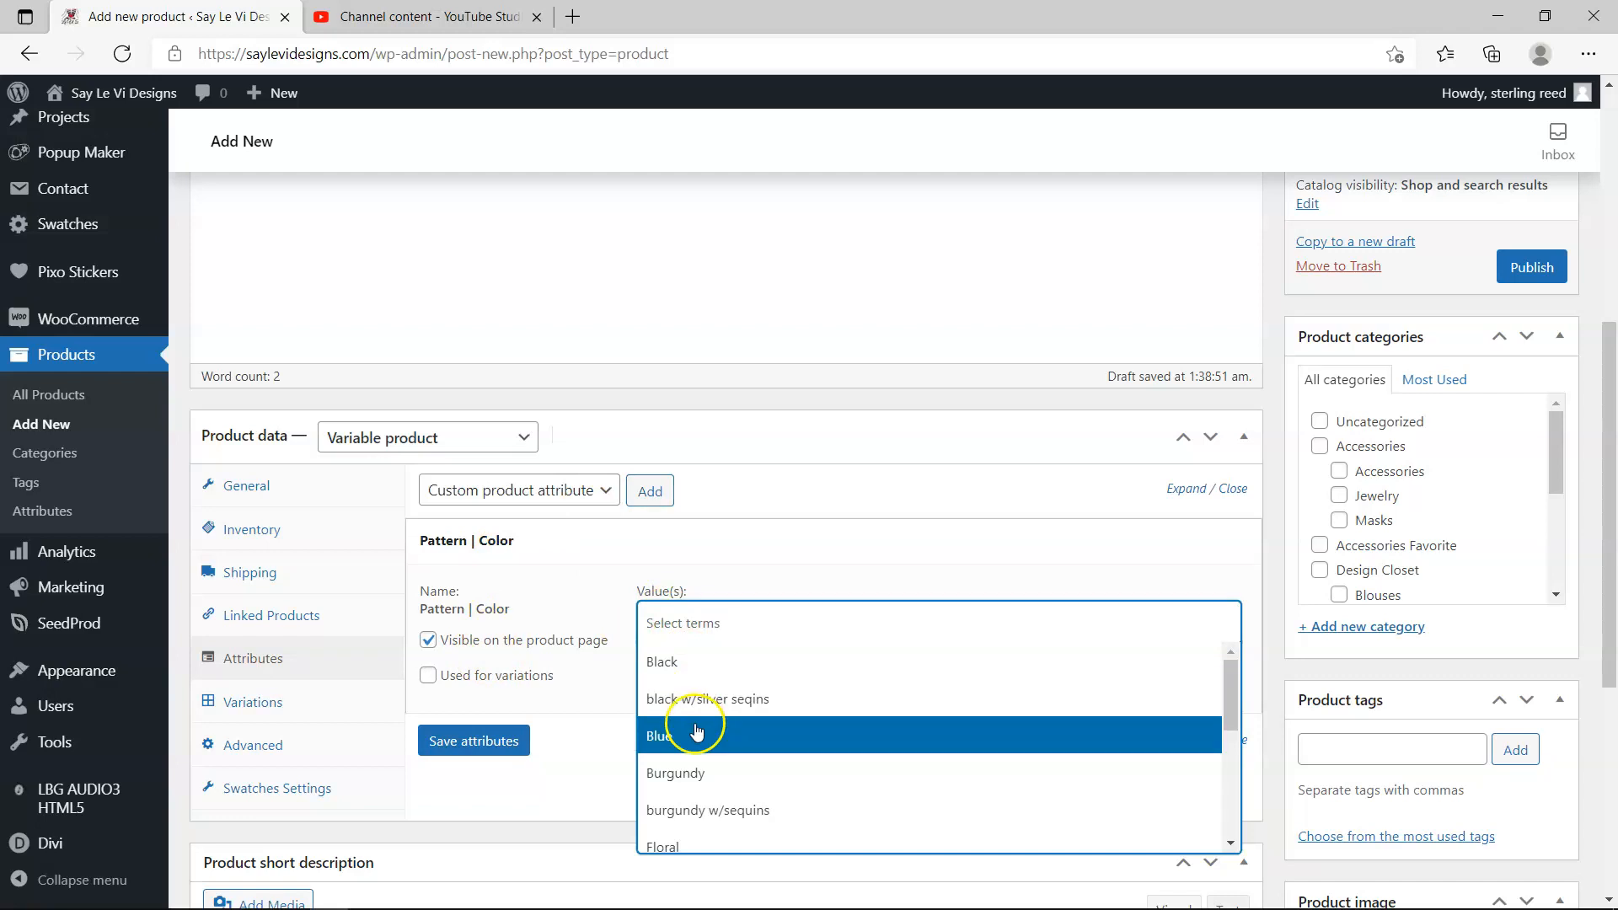
{"action": "scroll", "coordinate": [693, 742], "scroll_direction": "down", "scroll_amount": 3}
{"action": "scroll", "coordinate": [693, 747], "scroll_direction": "down", "scroll_amount": 2}
{"action": "scroll", "coordinate": [693, 741], "scroll_direction": "up", "scroll_amount": 5}
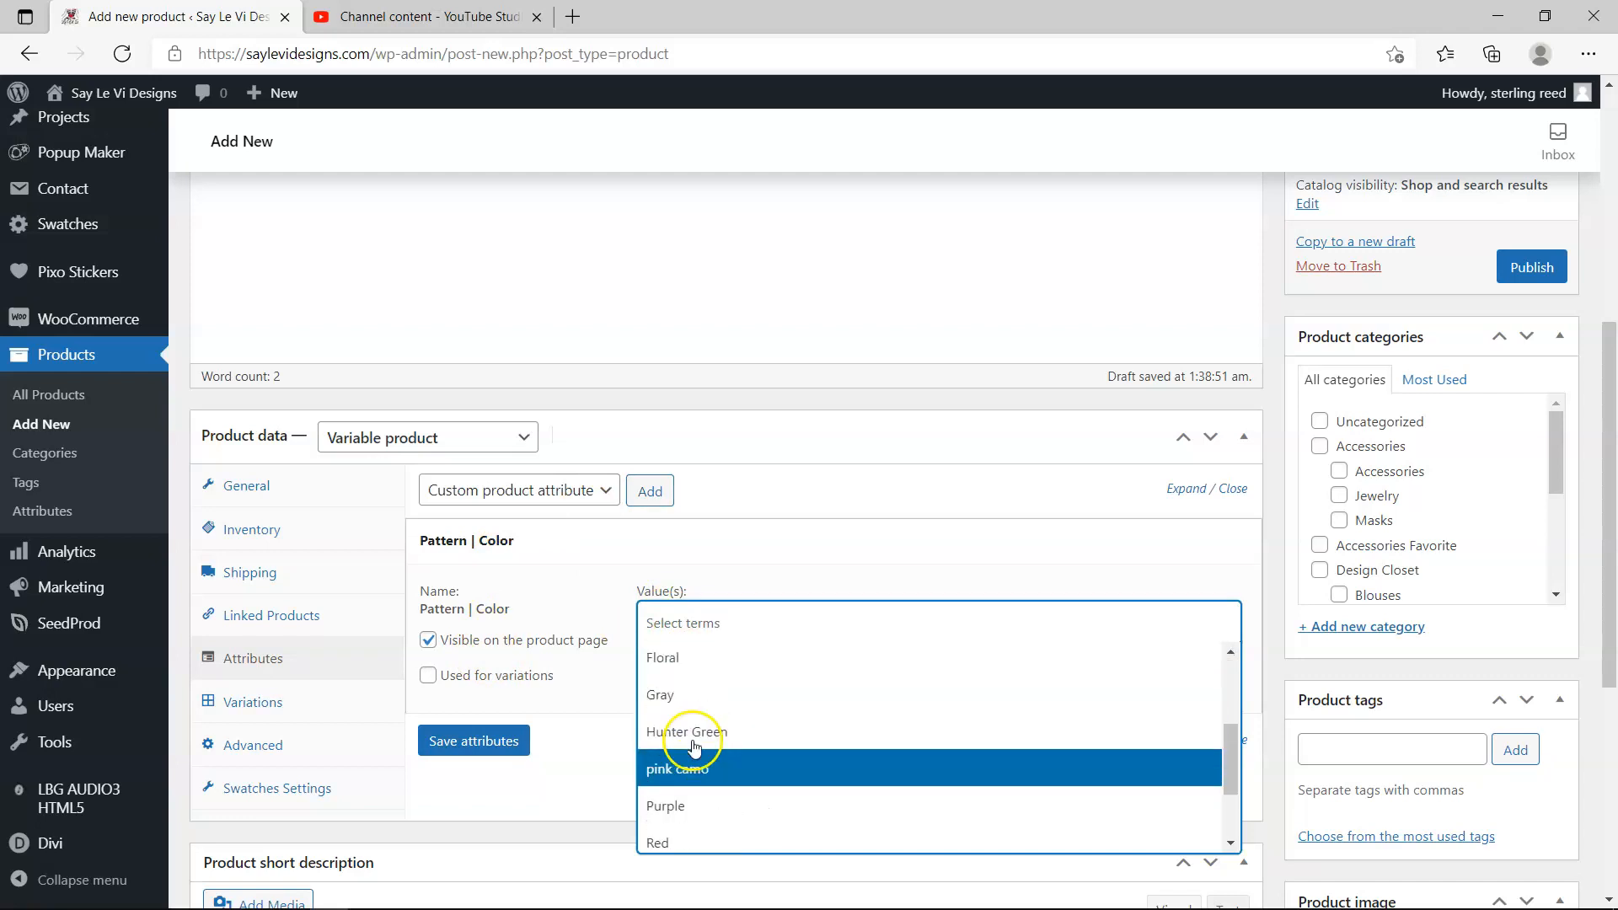
{"action": "scroll", "coordinate": [775, 638], "scroll_direction": "up", "scroll_amount": 5}
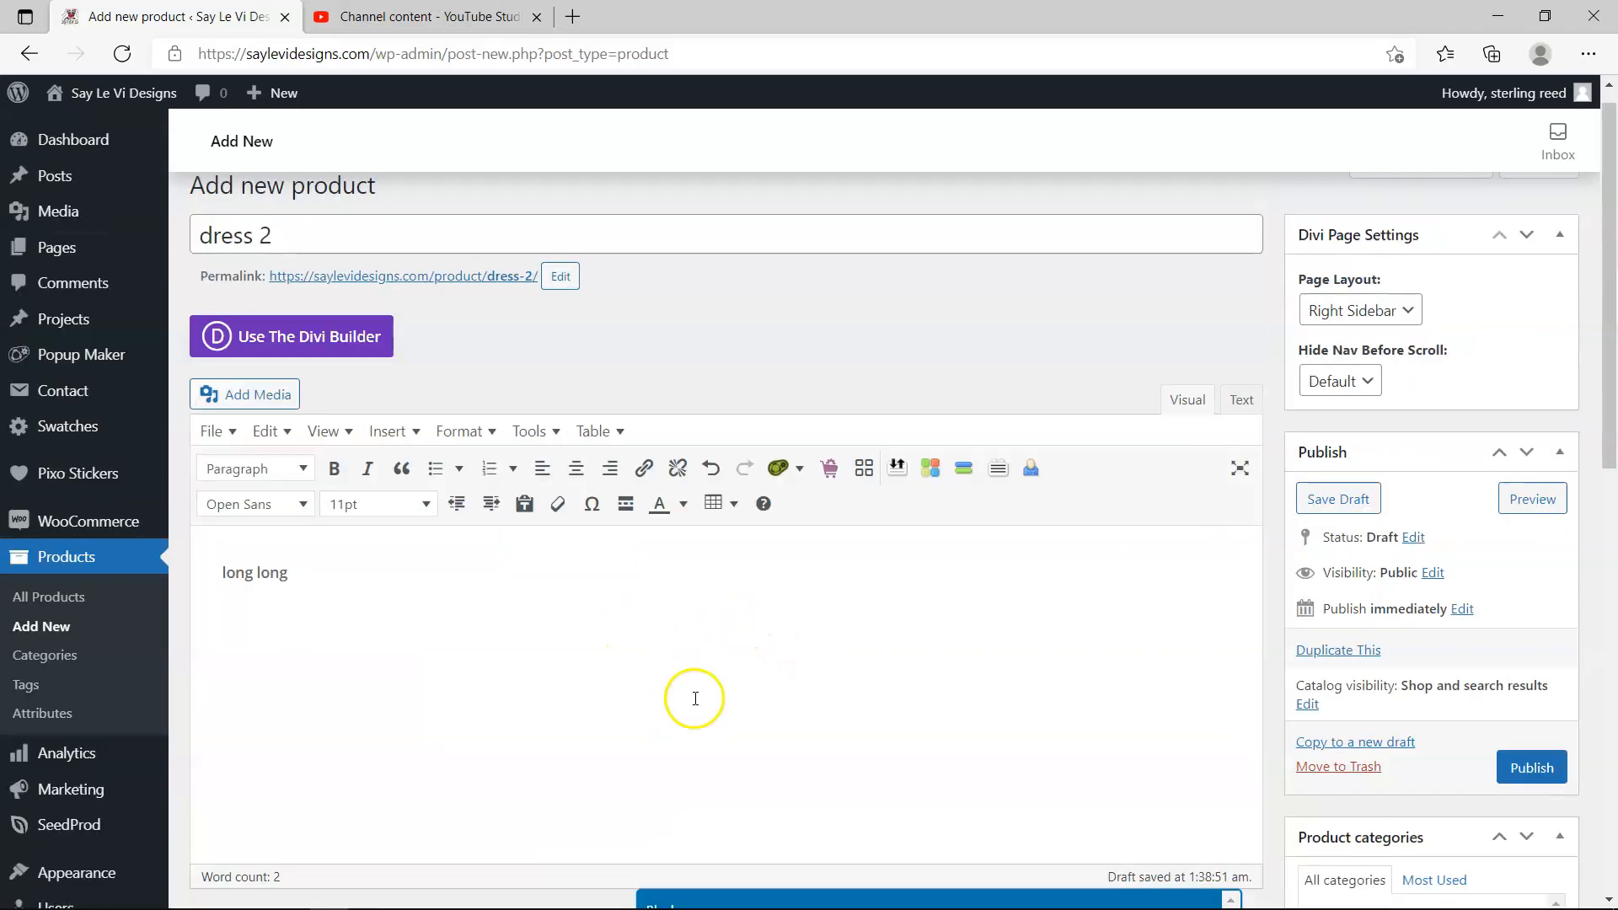
{"action": "scroll", "coordinate": [694, 698], "scroll_direction": "down", "scroll_amount": 5}
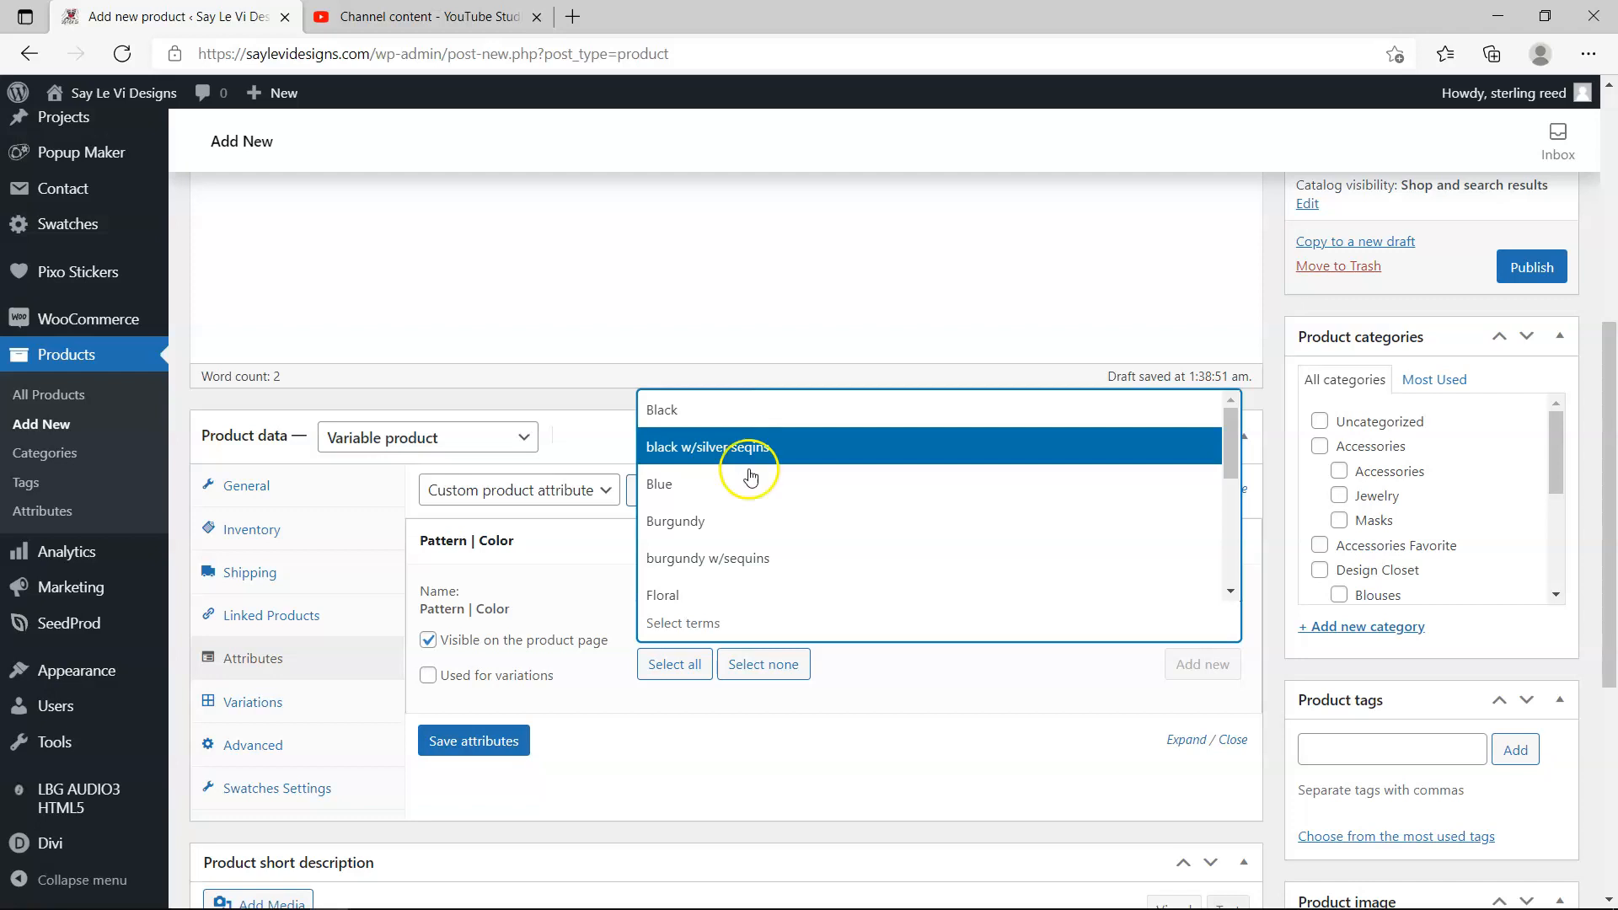
{"action": "left_click", "coordinate": [745, 519]}
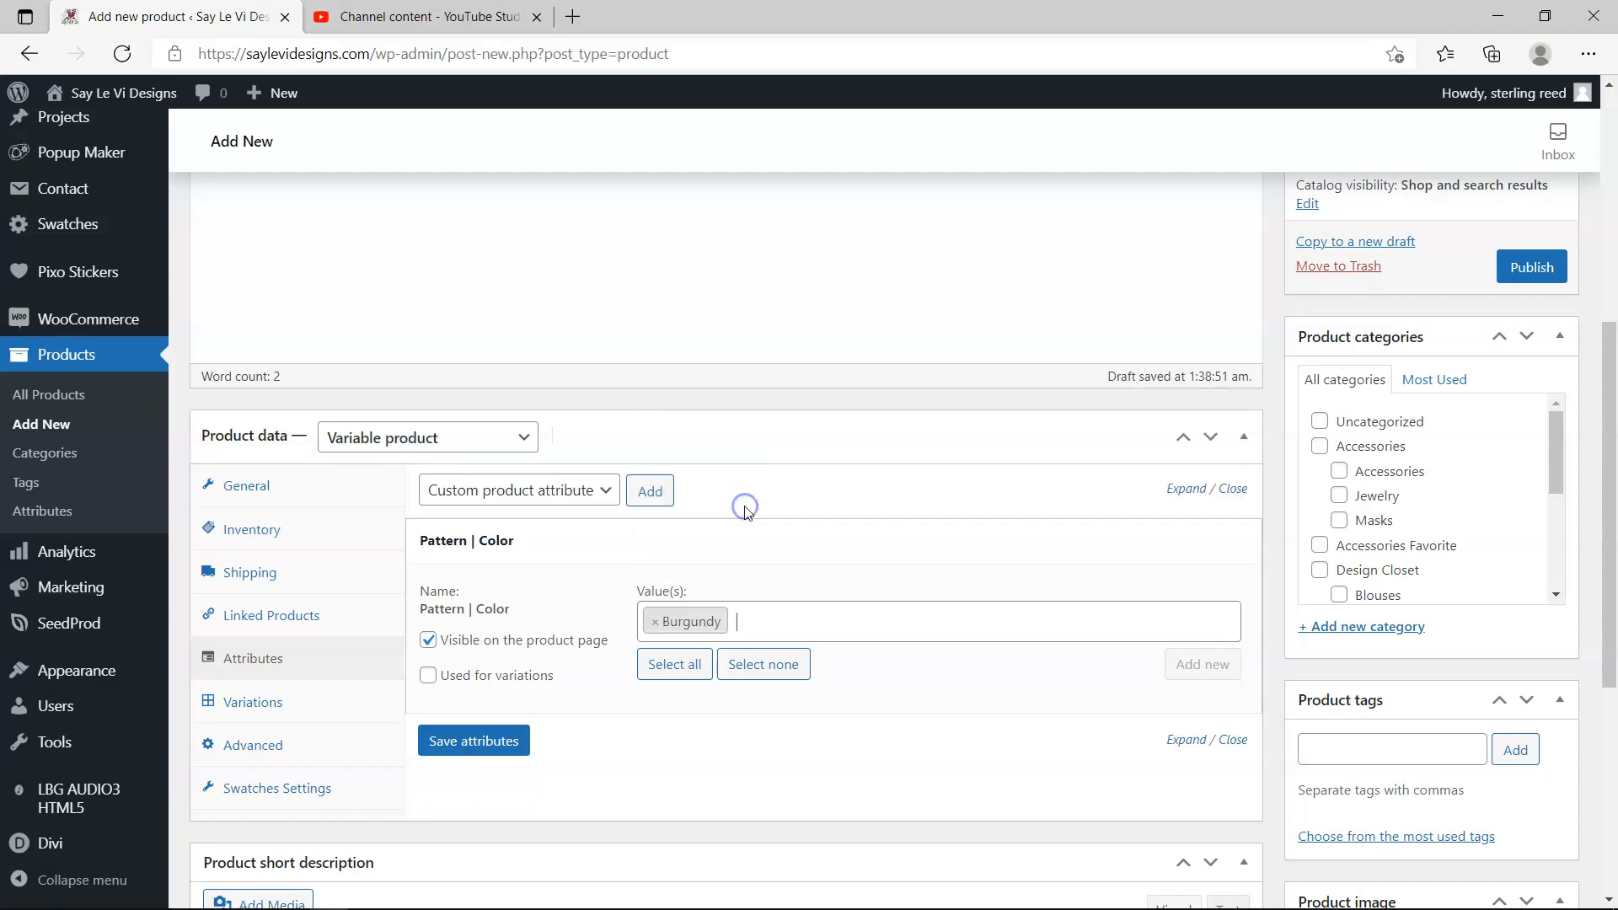
{"action": "left_click", "coordinate": [778, 626]}
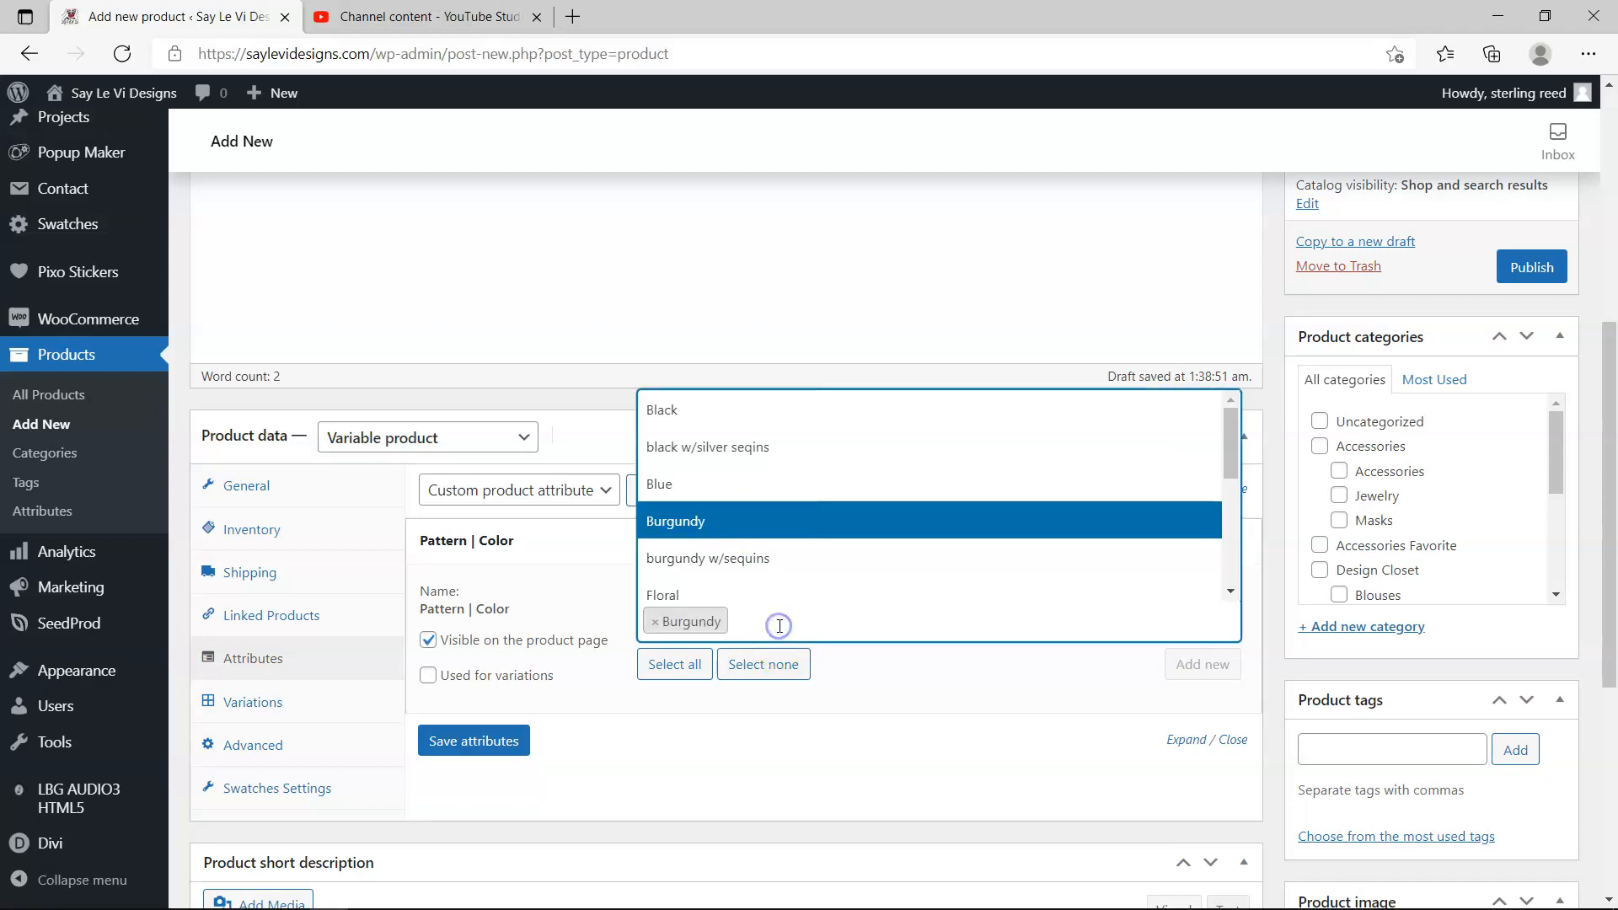
{"action": "left_click", "coordinate": [685, 482]}
- Add the terms Hunter Green and pink camo to the Pattern | Color attribute values
{"action": "left_click", "coordinate": [869, 621]}
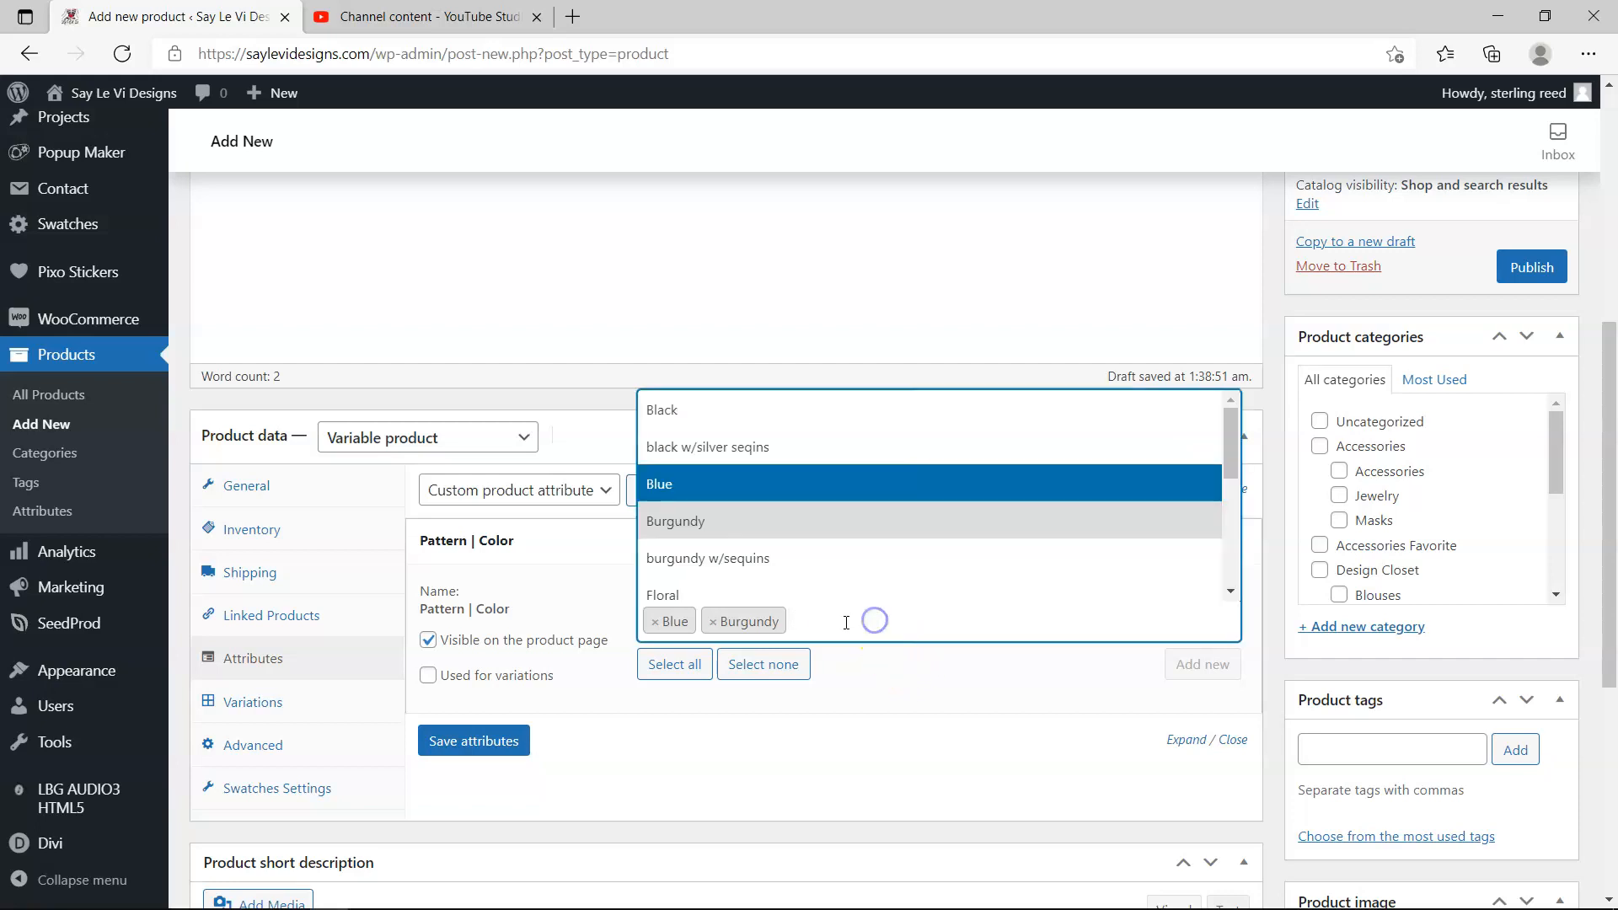
{"action": "scroll", "coordinate": [803, 587], "scroll_direction": "down", "scroll_amount": 1}
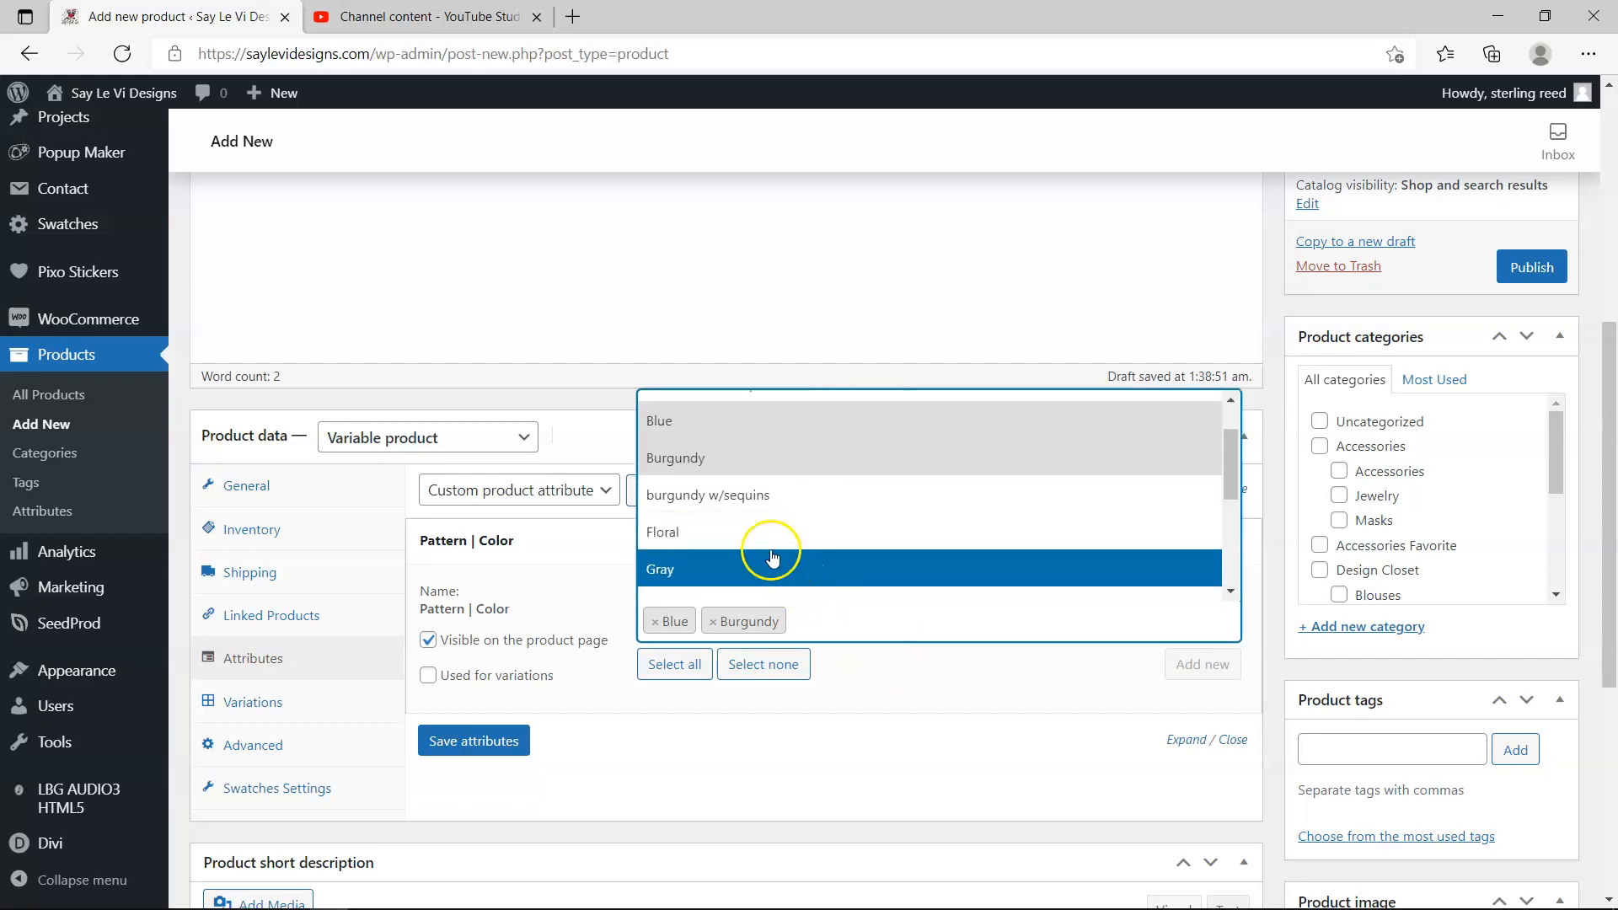
{"action": "scroll", "coordinate": [769, 548], "scroll_direction": "down", "scroll_amount": 1}
{"action": "left_click", "coordinate": [718, 546]}
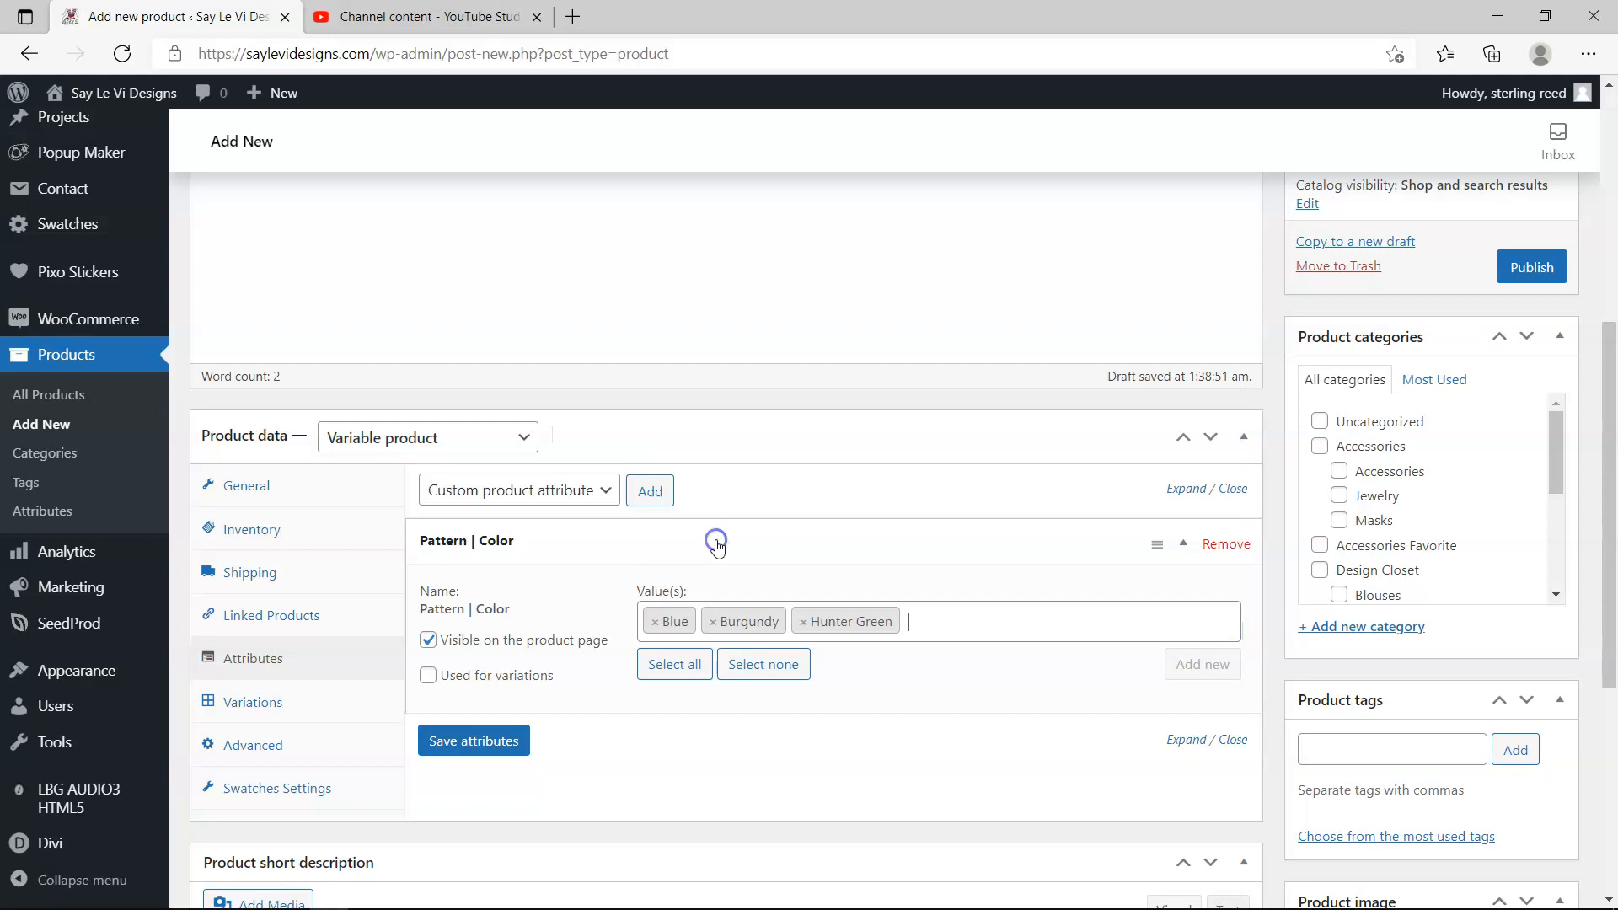
{"action": "left_click", "coordinate": [943, 624]}
{"action": "scroll", "coordinate": [856, 553], "scroll_direction": "down", "scroll_amount": 3}
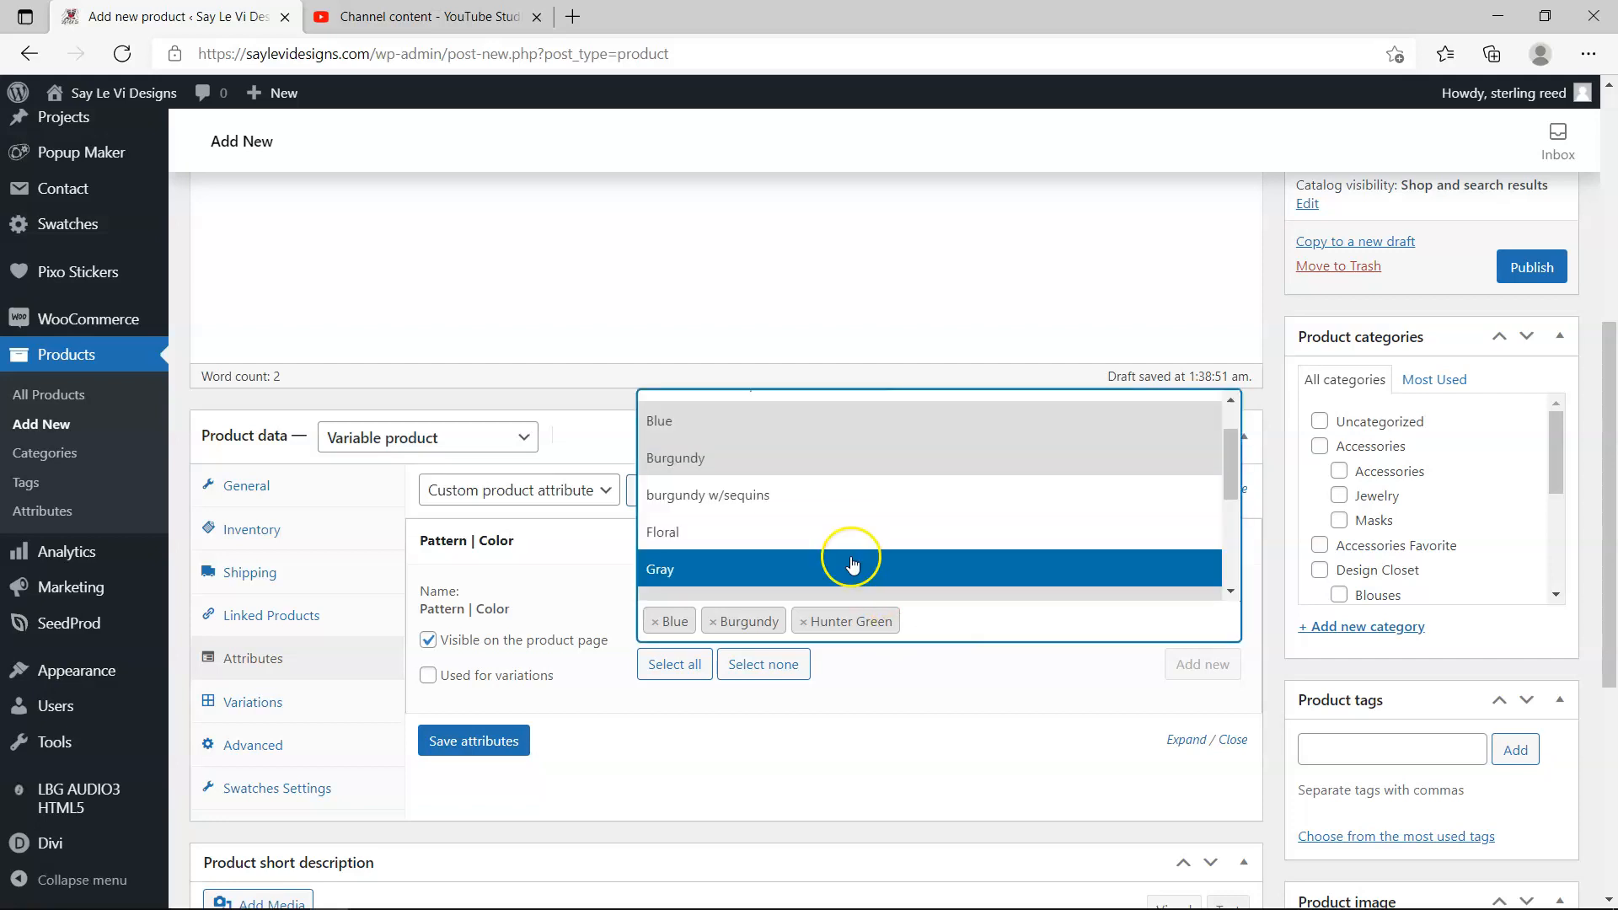
{"action": "left_click", "coordinate": [792, 582]}
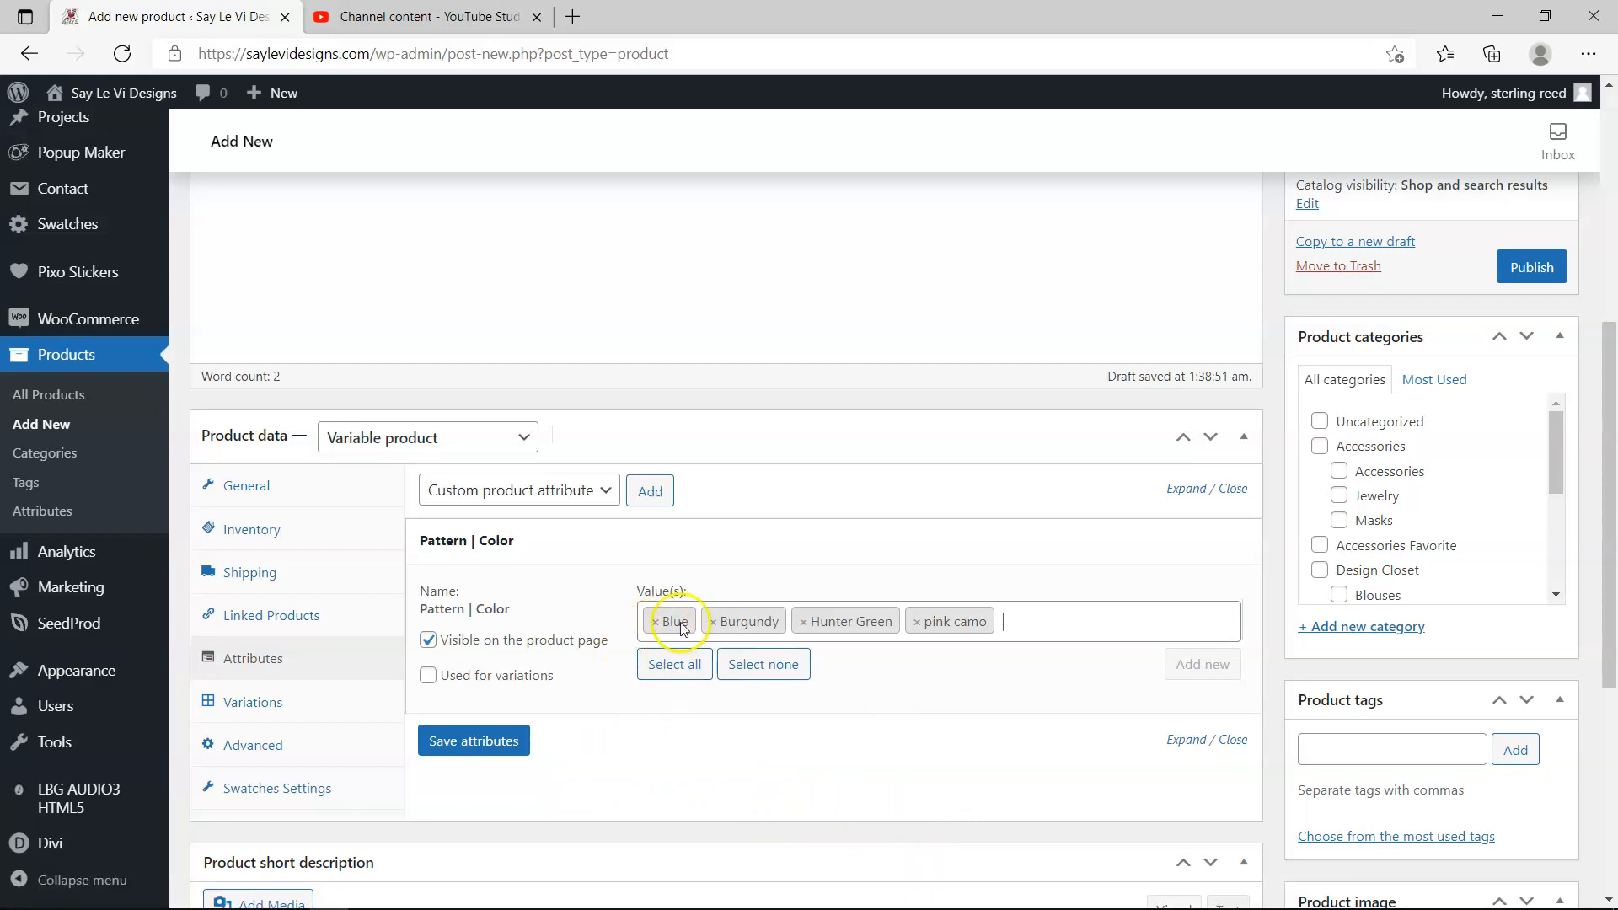
{"action": "left_click", "coordinate": [1050, 617]}
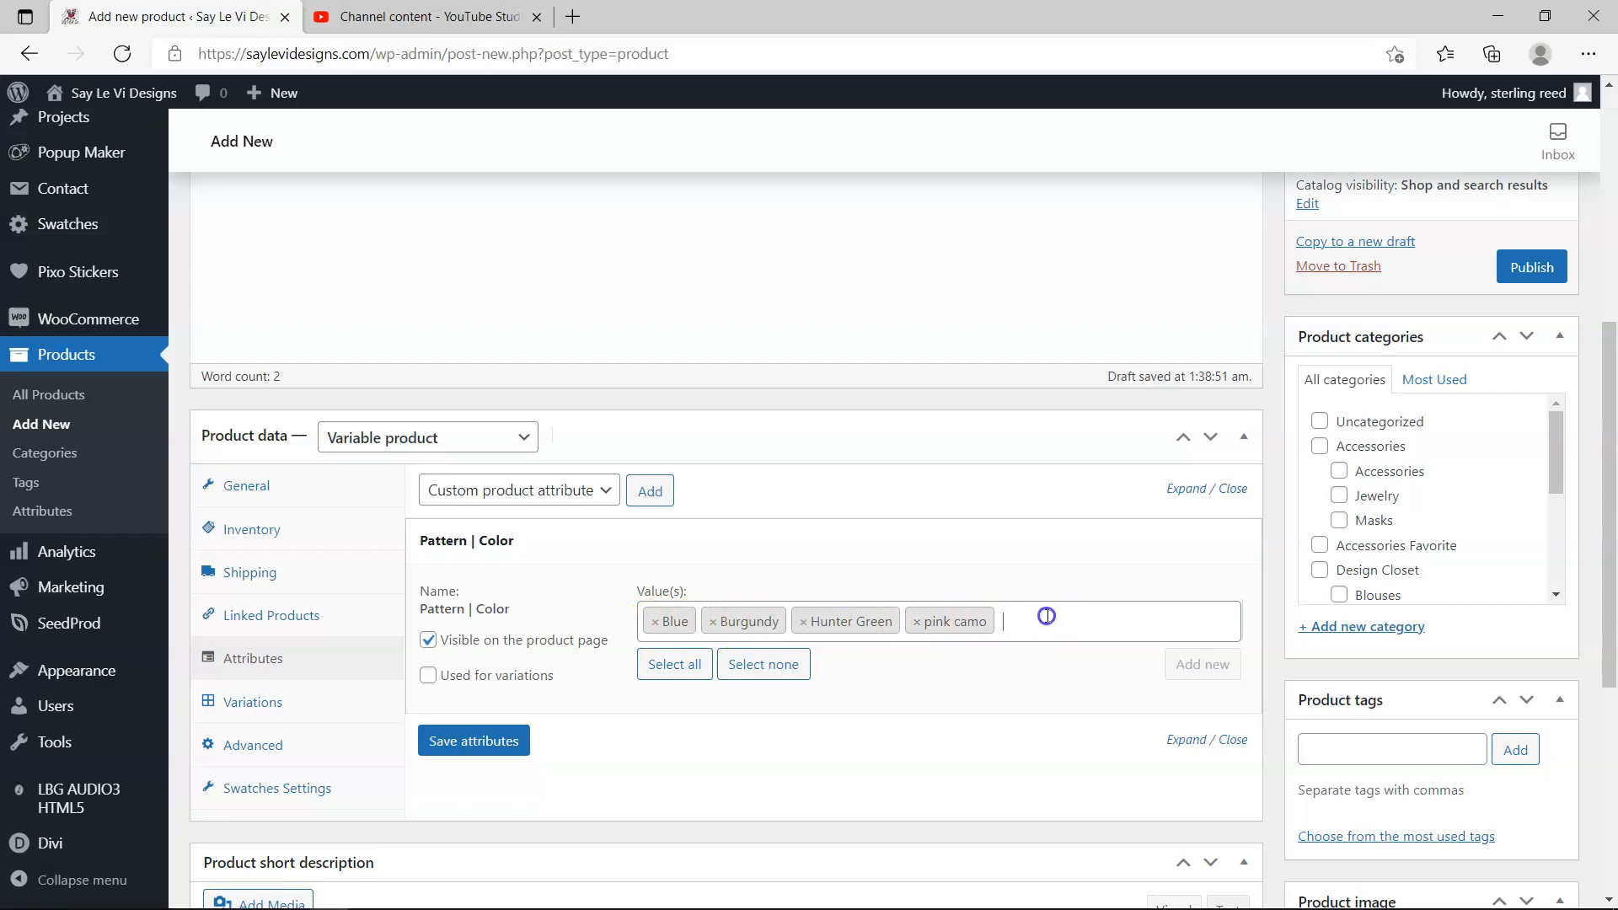
{"action": "left_click", "coordinate": [971, 688]}
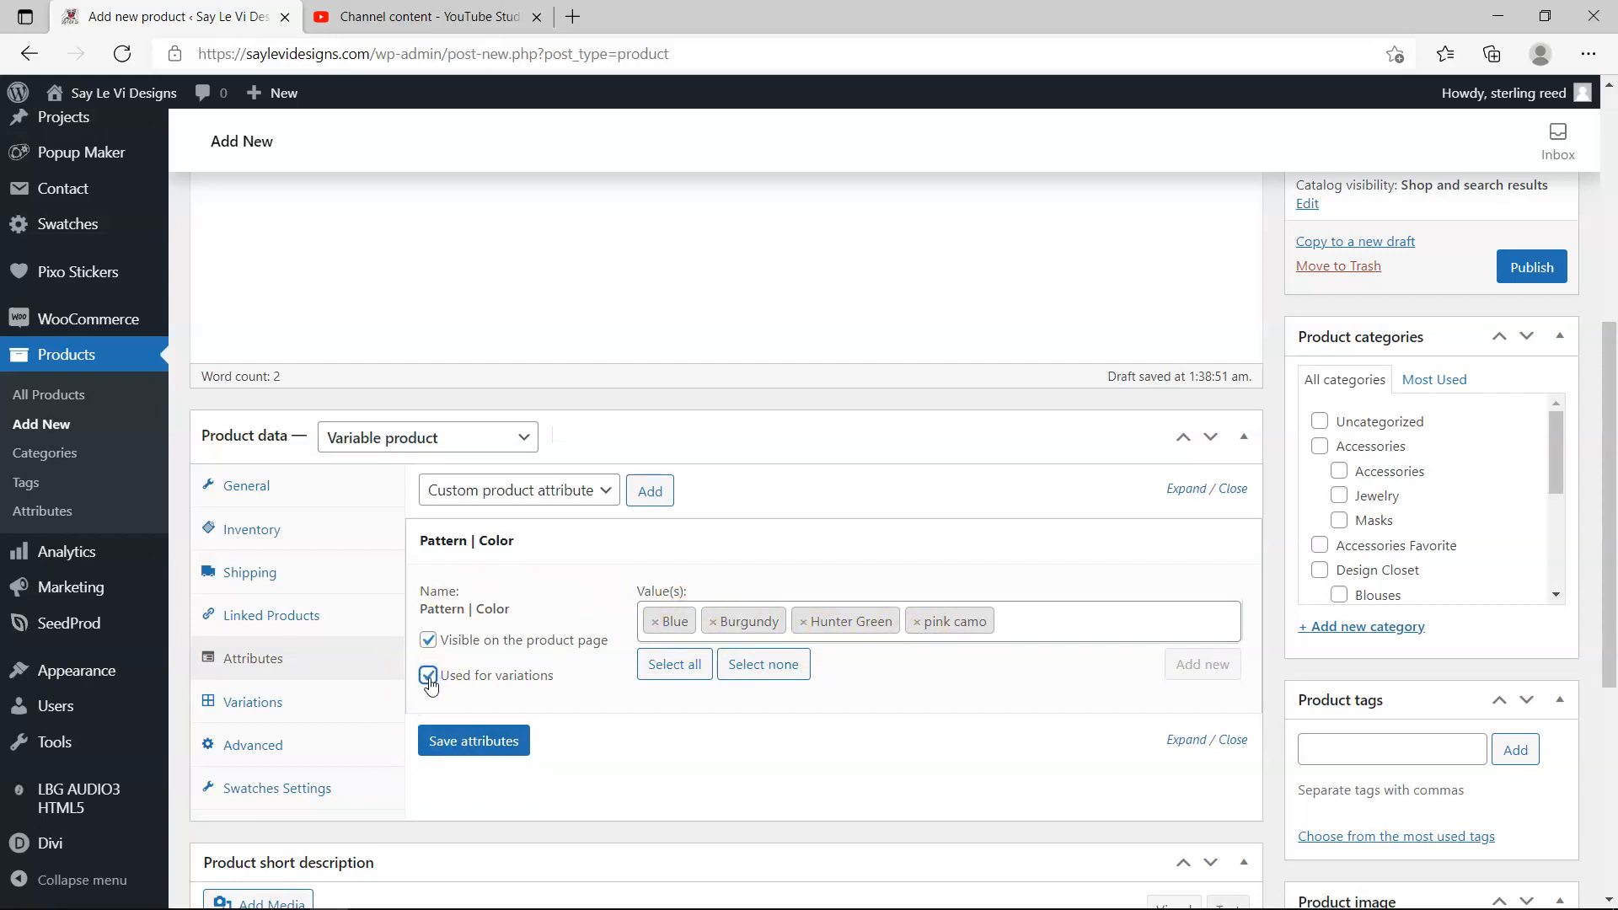
- Set the Pattern | Color attribute as used for variations, save the attributes and check its saved values
{"action": "left_click", "coordinate": [496, 745]}
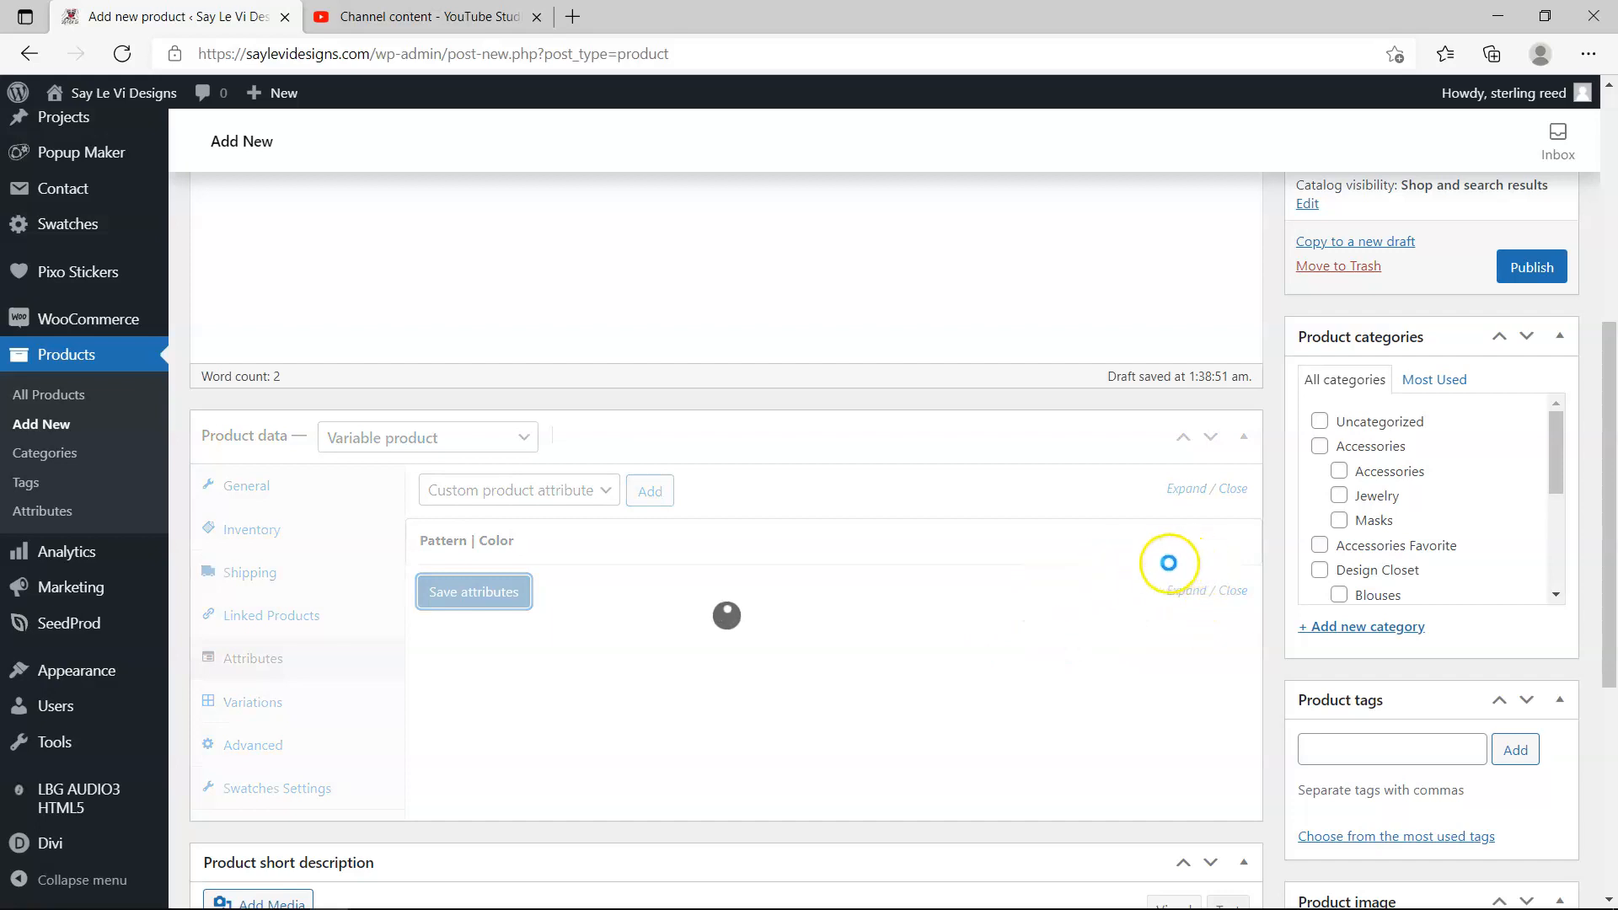
{"action": "mouse_move", "coordinate": [1073, 552]}
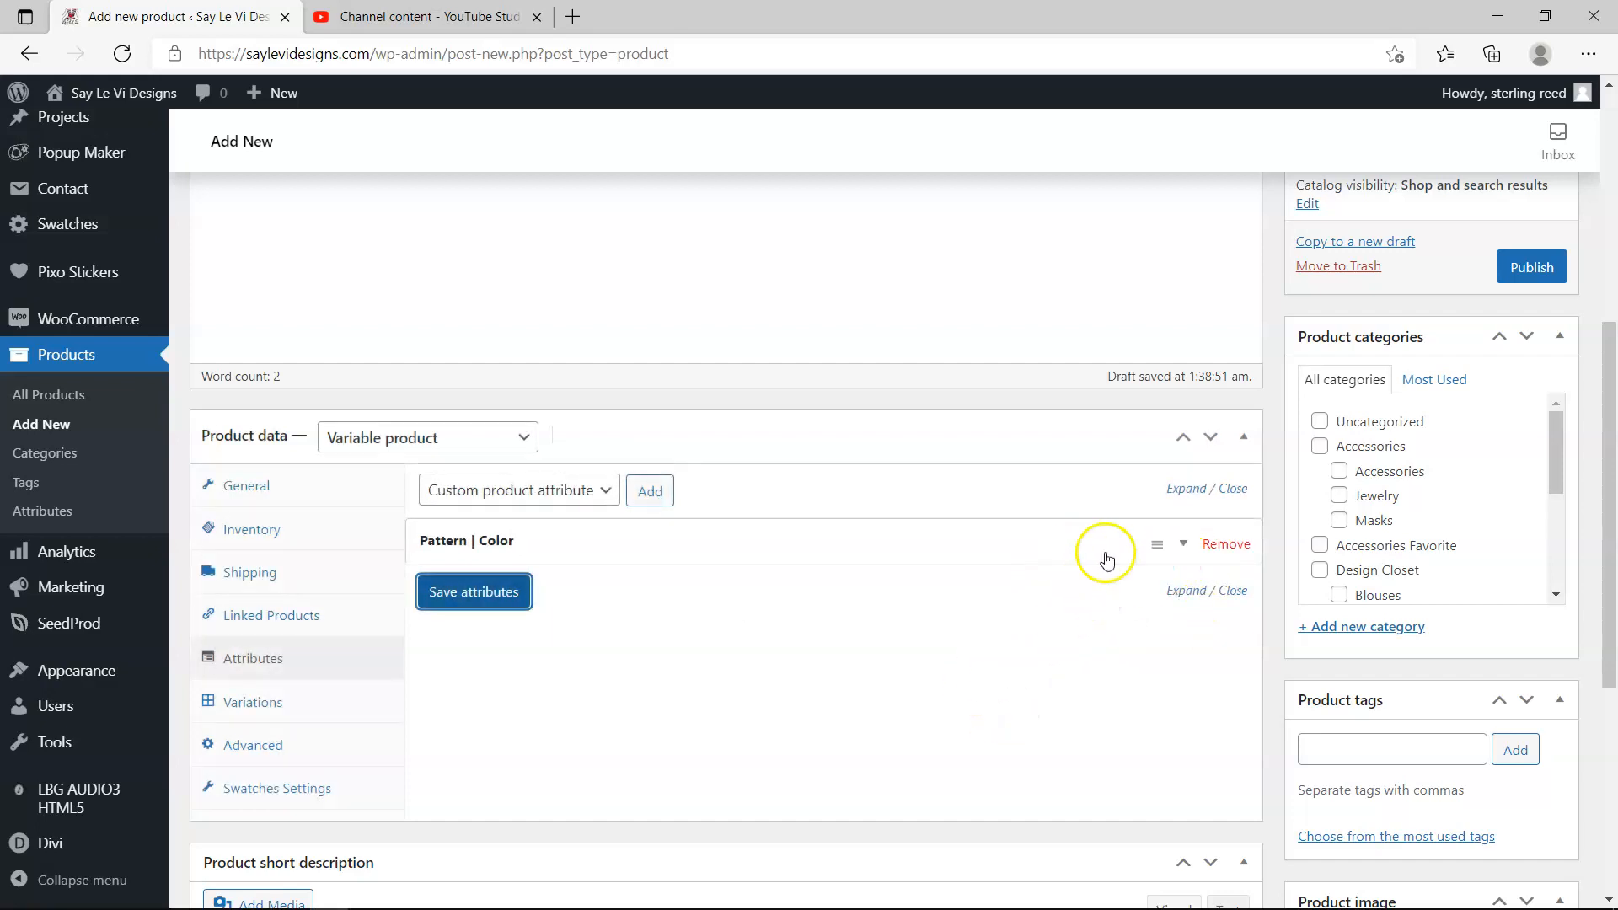
{"action": "left_click", "coordinate": [1180, 546]}
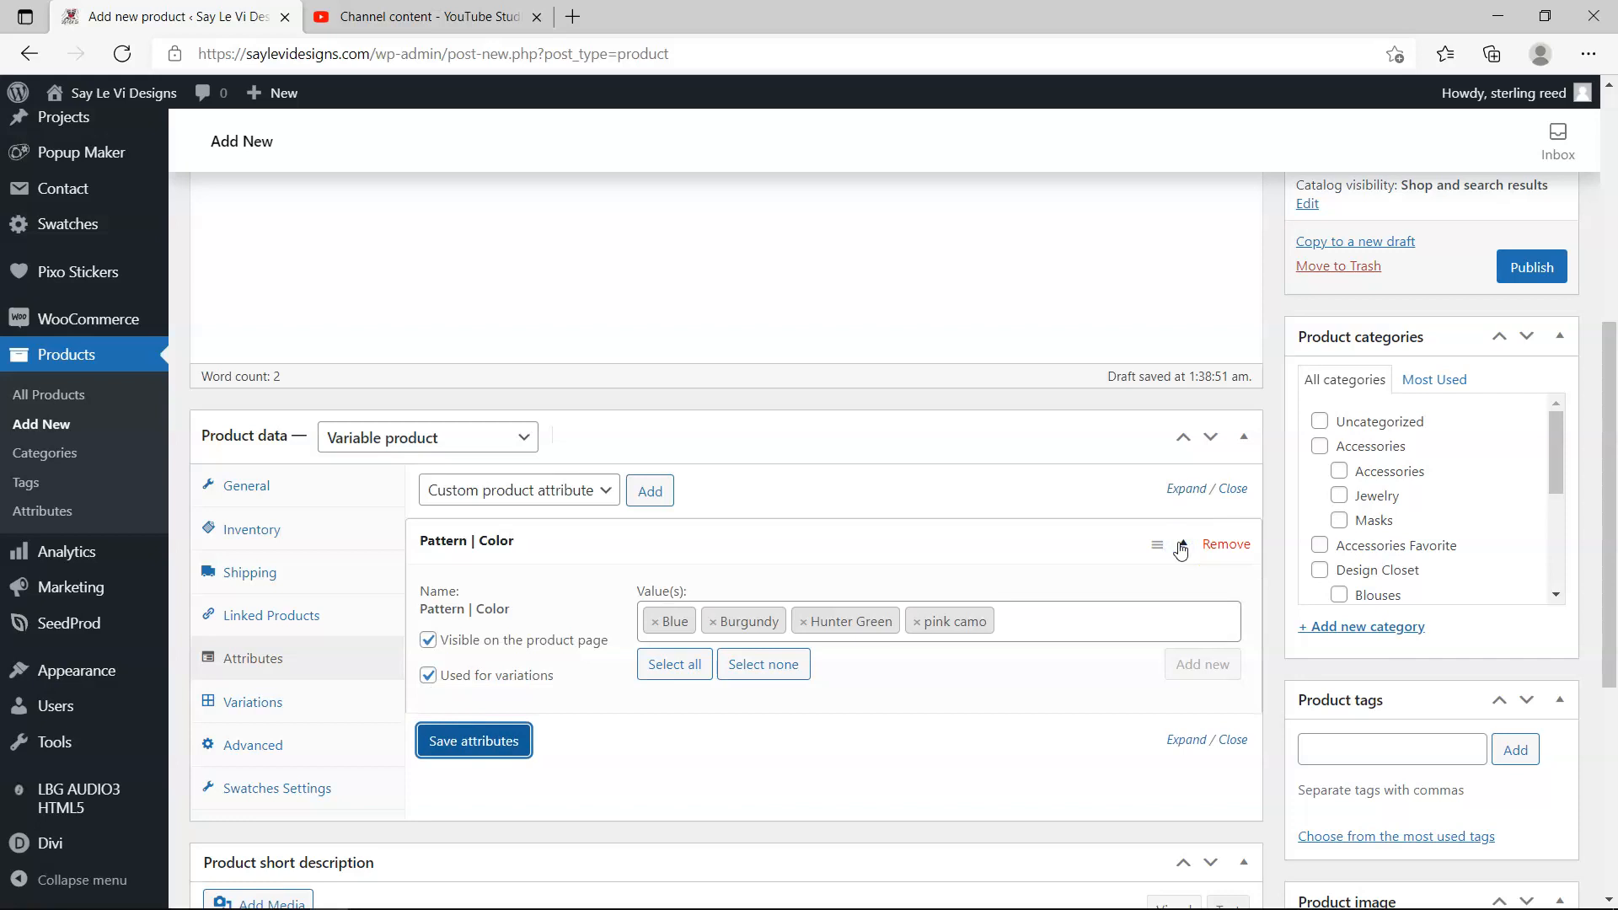
{"action": "left_click", "coordinate": [1180, 546]}
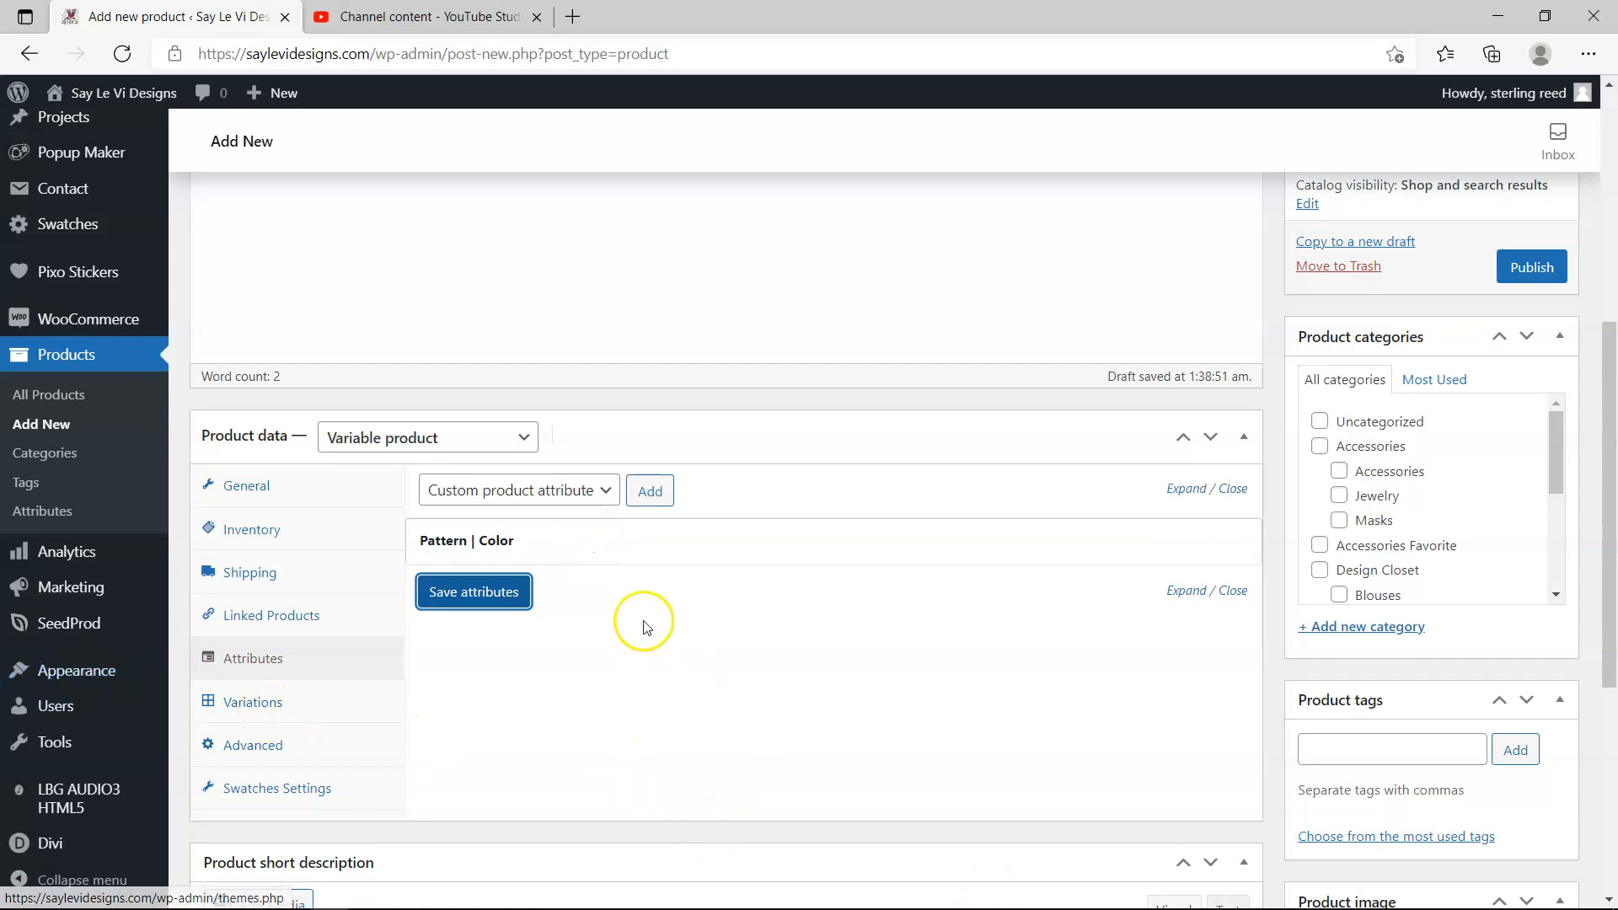
- Add the existing Available Size attribute to the product
{"action": "left_click", "coordinate": [607, 494]}
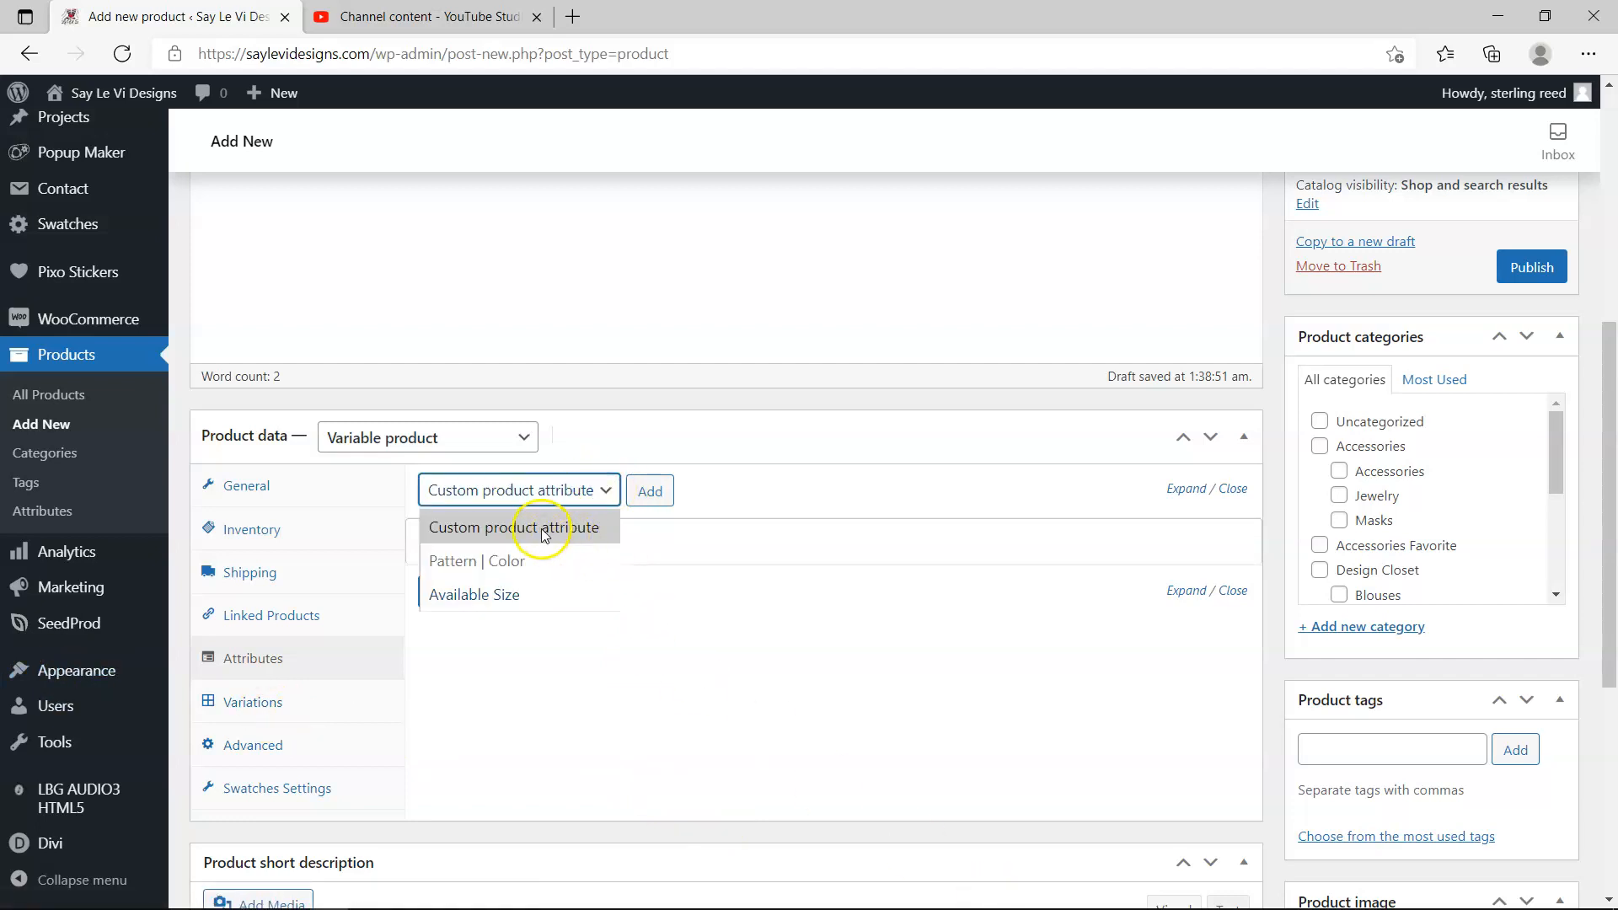
{"action": "left_click", "coordinate": [482, 596]}
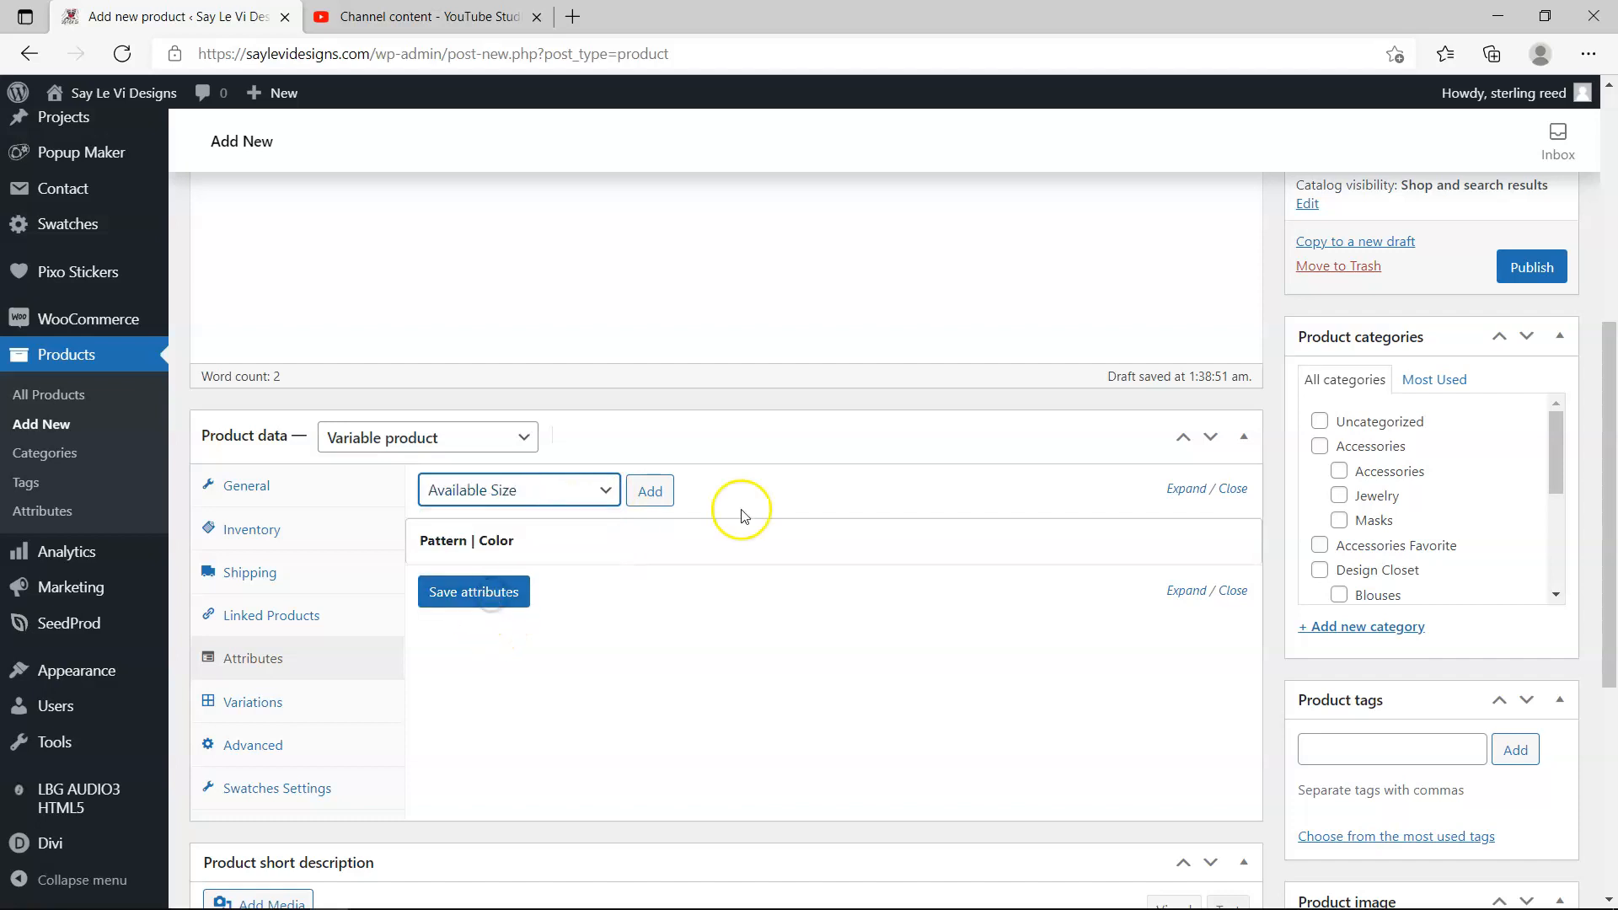
{"action": "left_click", "coordinate": [650, 491]}
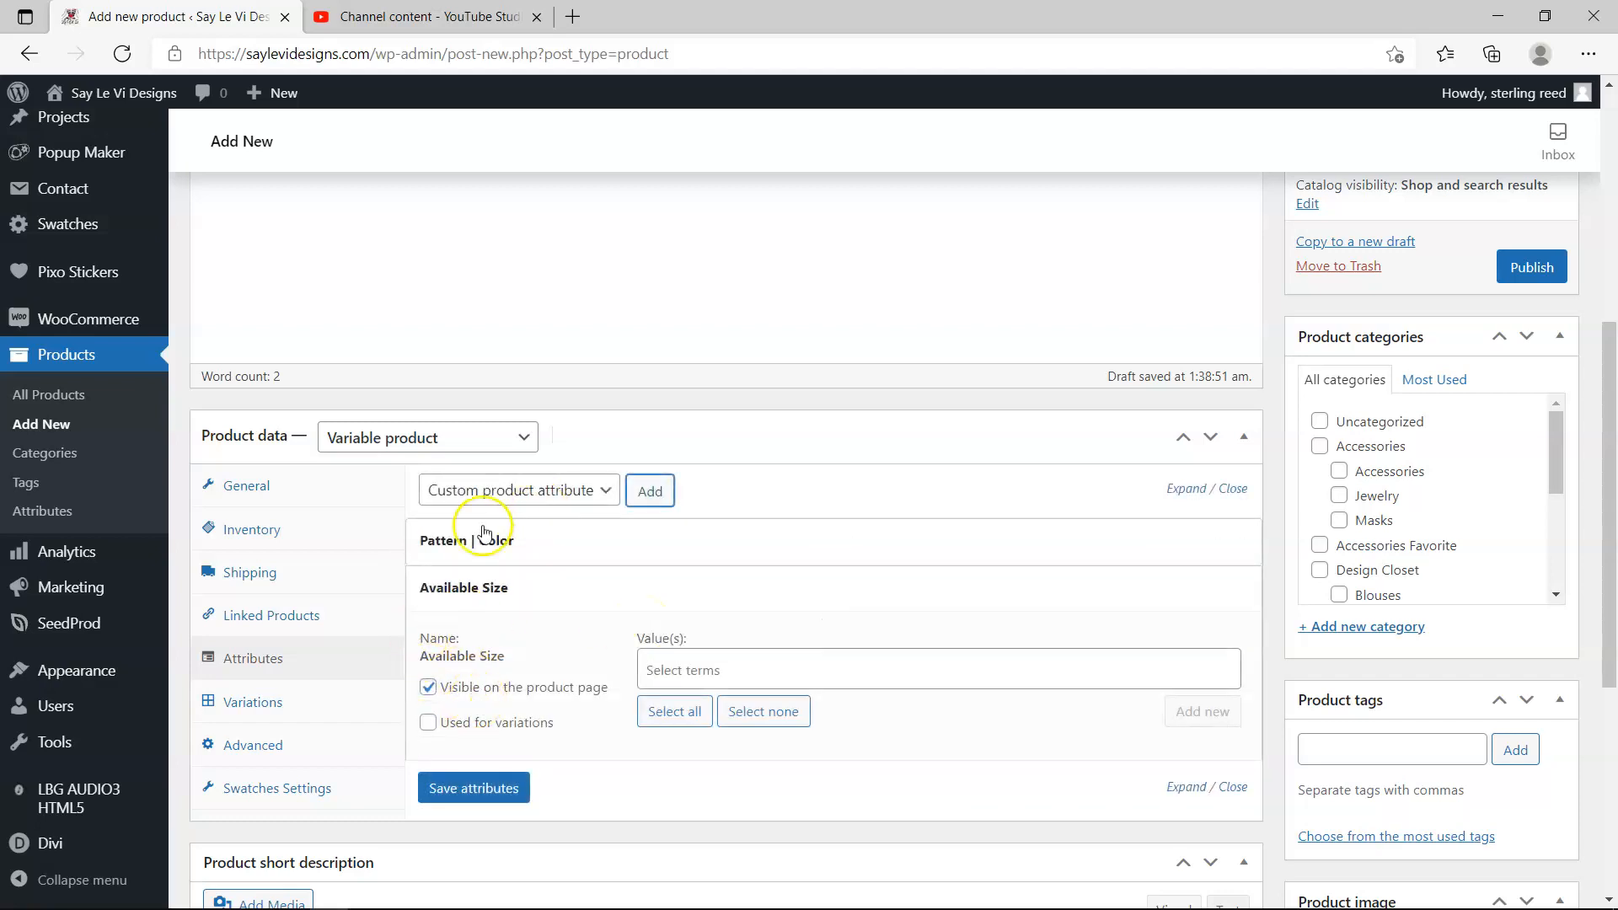
- Assign the sizes L, L/XL and M to Available Size, enable it for variations, and save the attributes
{"action": "left_click", "coordinate": [665, 666]}
{"action": "left_click", "coordinate": [684, 706]}
{"action": "left_click", "coordinate": [743, 670]}
{"action": "left_click", "coordinate": [704, 732]}
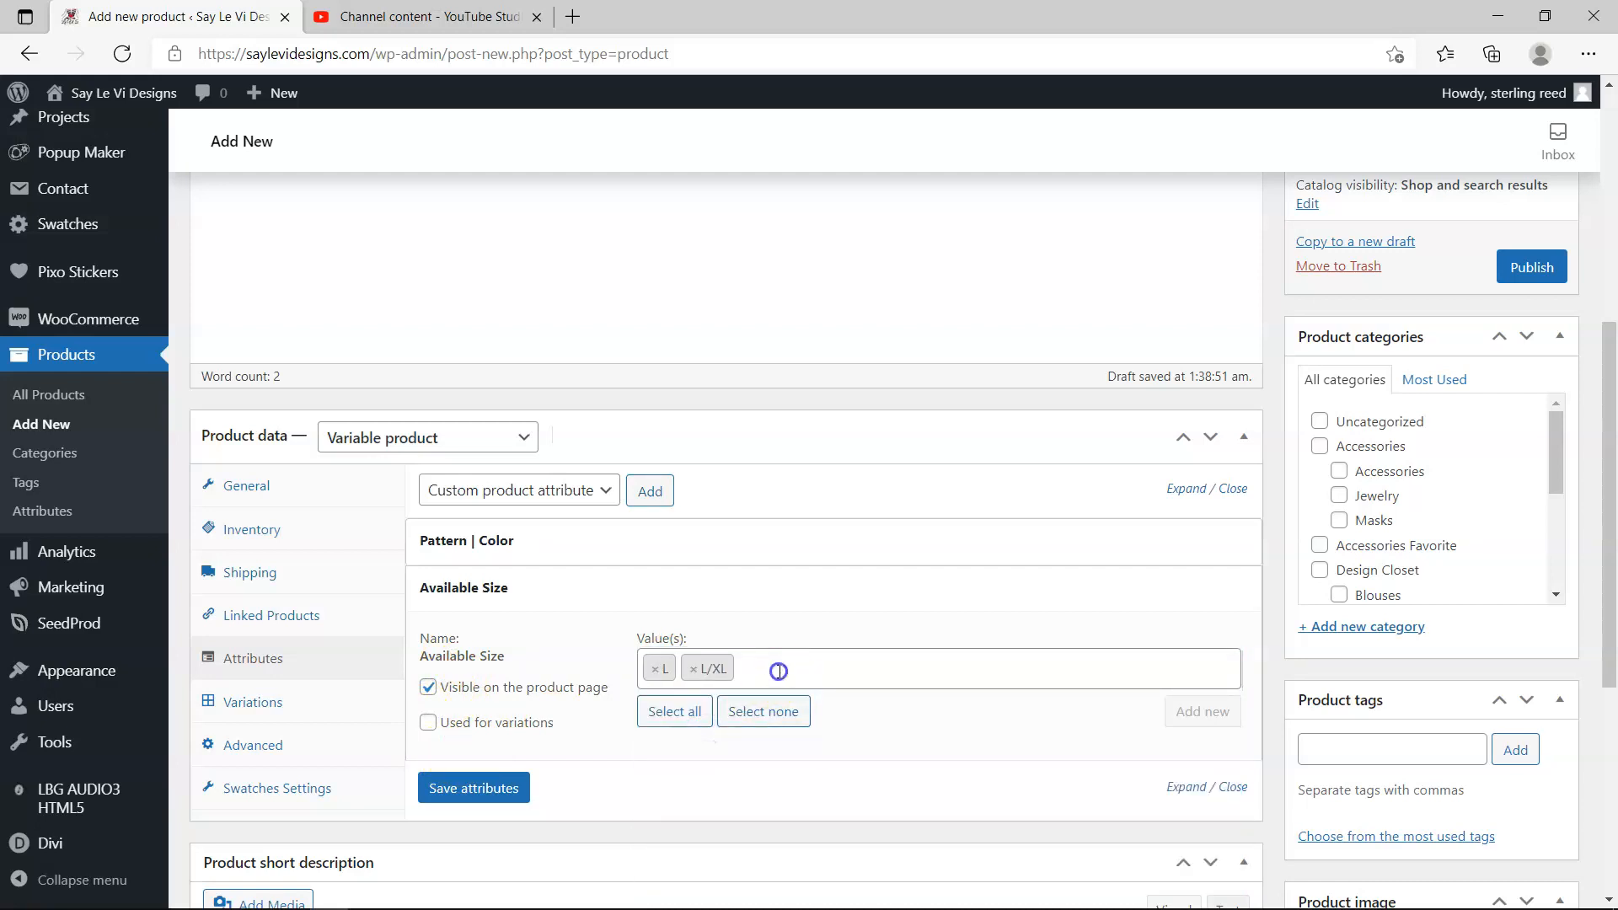
{"action": "left_click", "coordinate": [778, 671]}
{"action": "left_click", "coordinate": [732, 794]}
{"action": "left_click", "coordinate": [507, 790]}
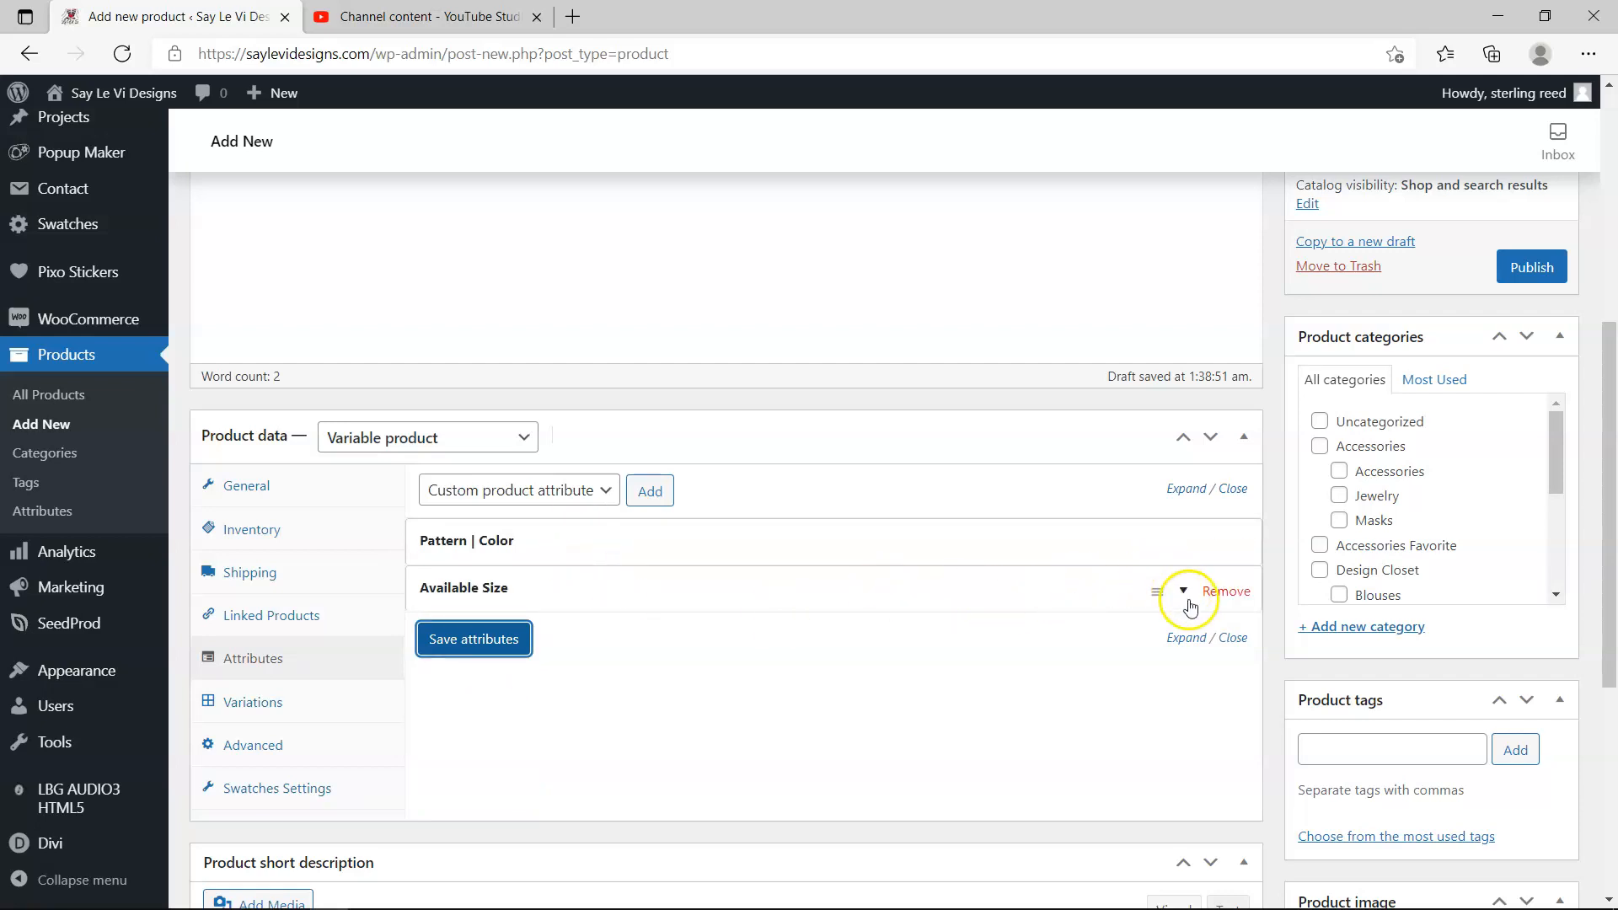
- Check the saved Available Size values and open the product's variations settings
{"action": "left_click", "coordinate": [1181, 589]}
{"action": "left_click", "coordinate": [674, 754]}
{"action": "left_click", "coordinate": [534, 825]}
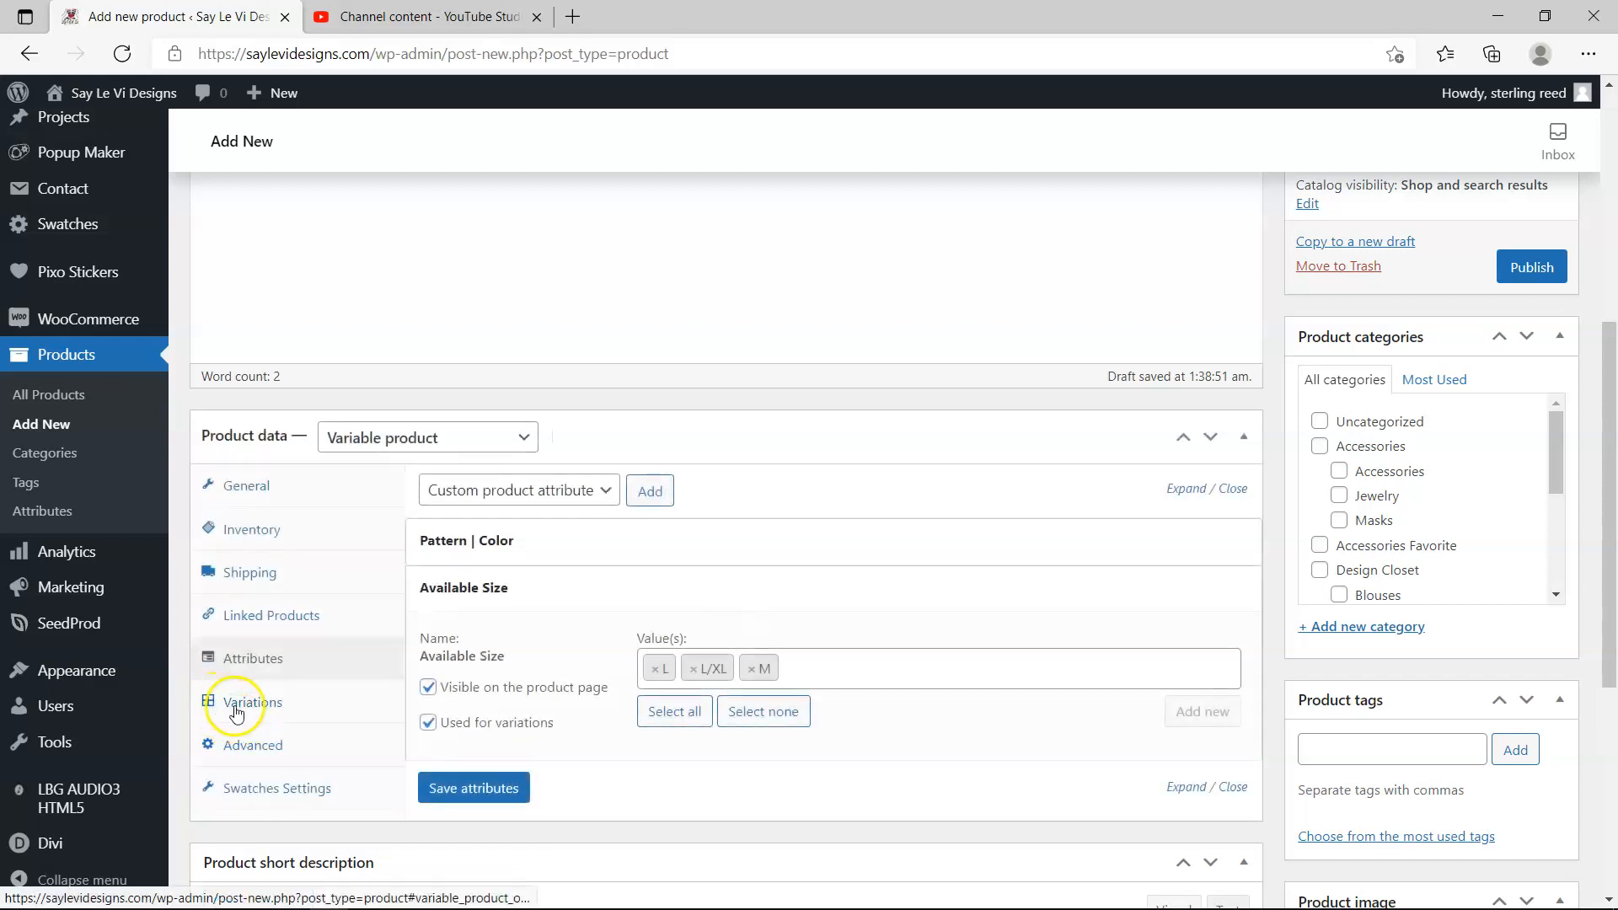
{"action": "left_click", "coordinate": [236, 711]}
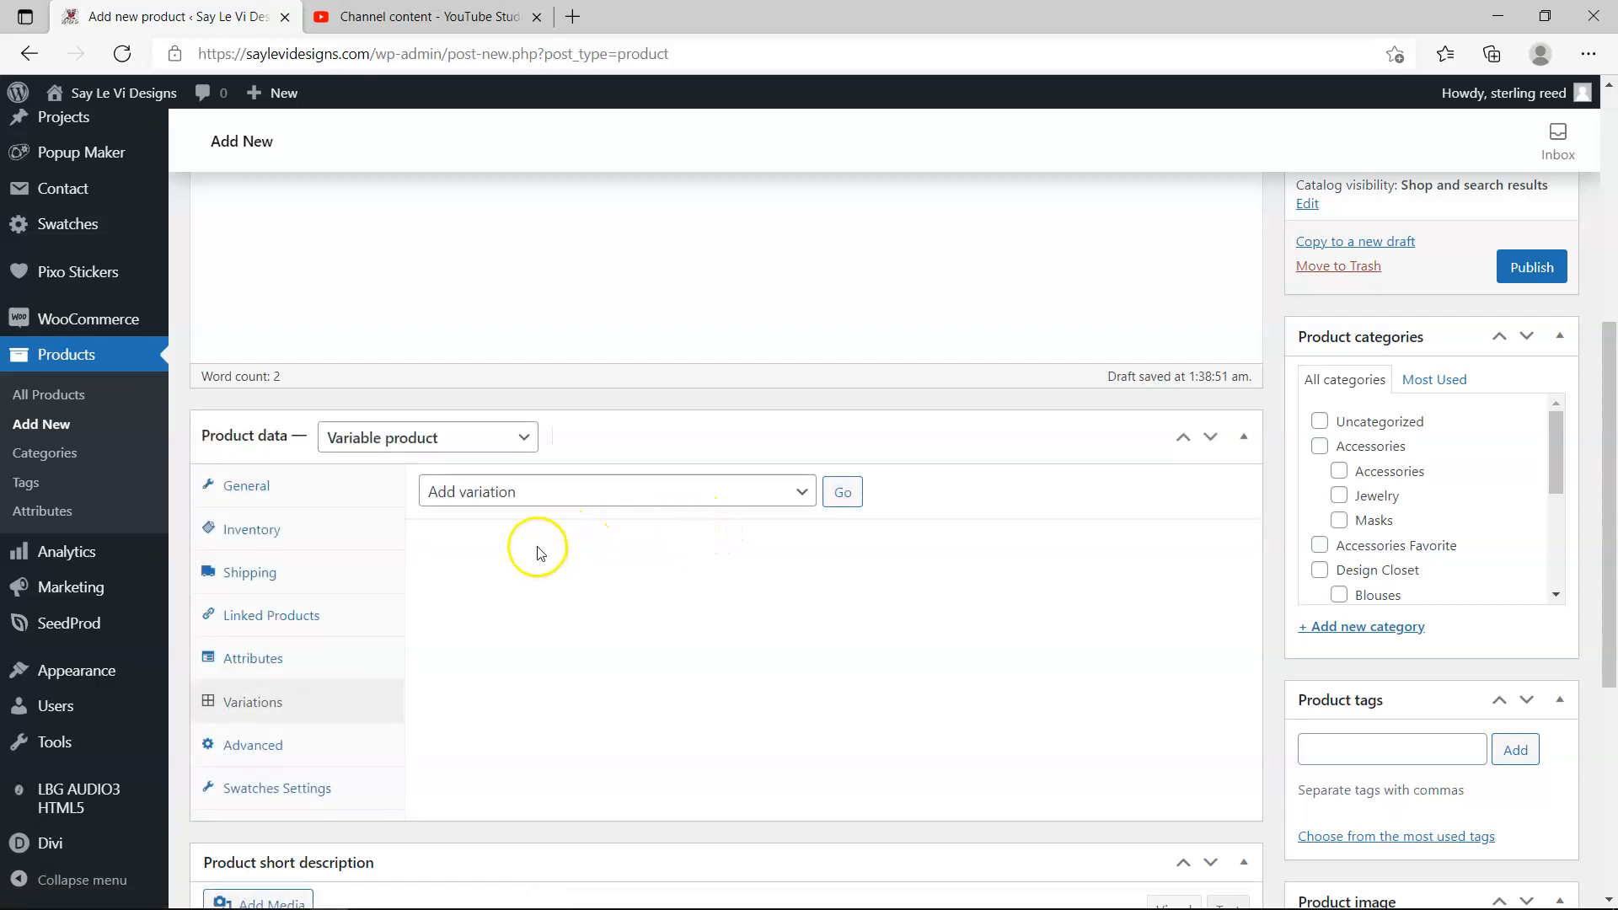
{"action": "left_click", "coordinate": [784, 493]}
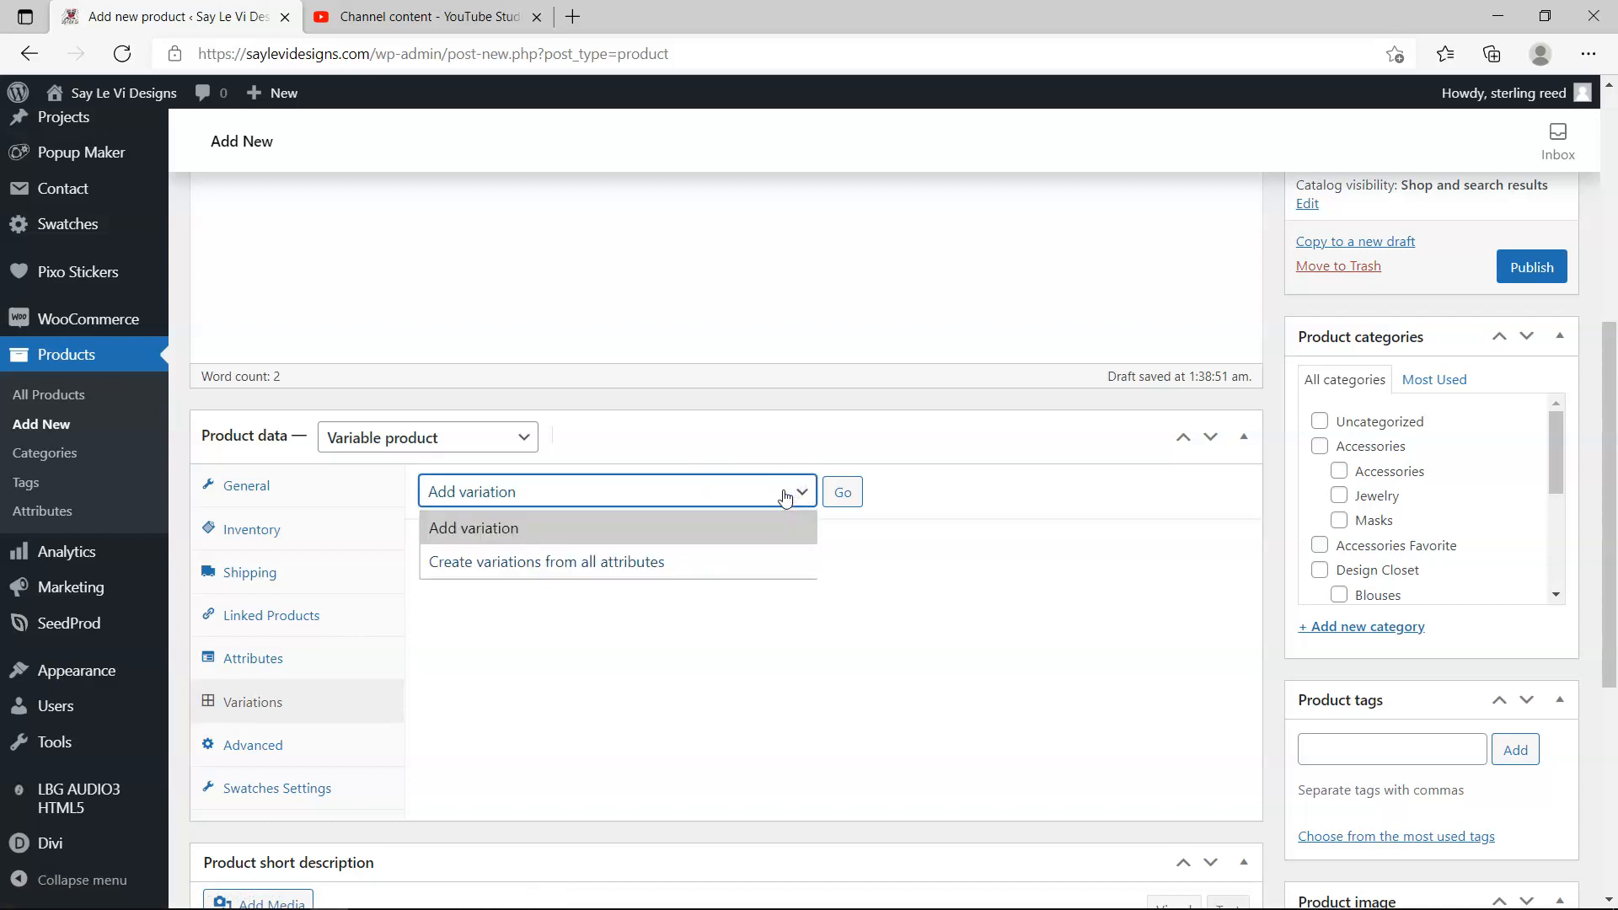
{"action": "left_click", "coordinate": [618, 573]}
{"action": "left_click", "coordinate": [779, 426]}
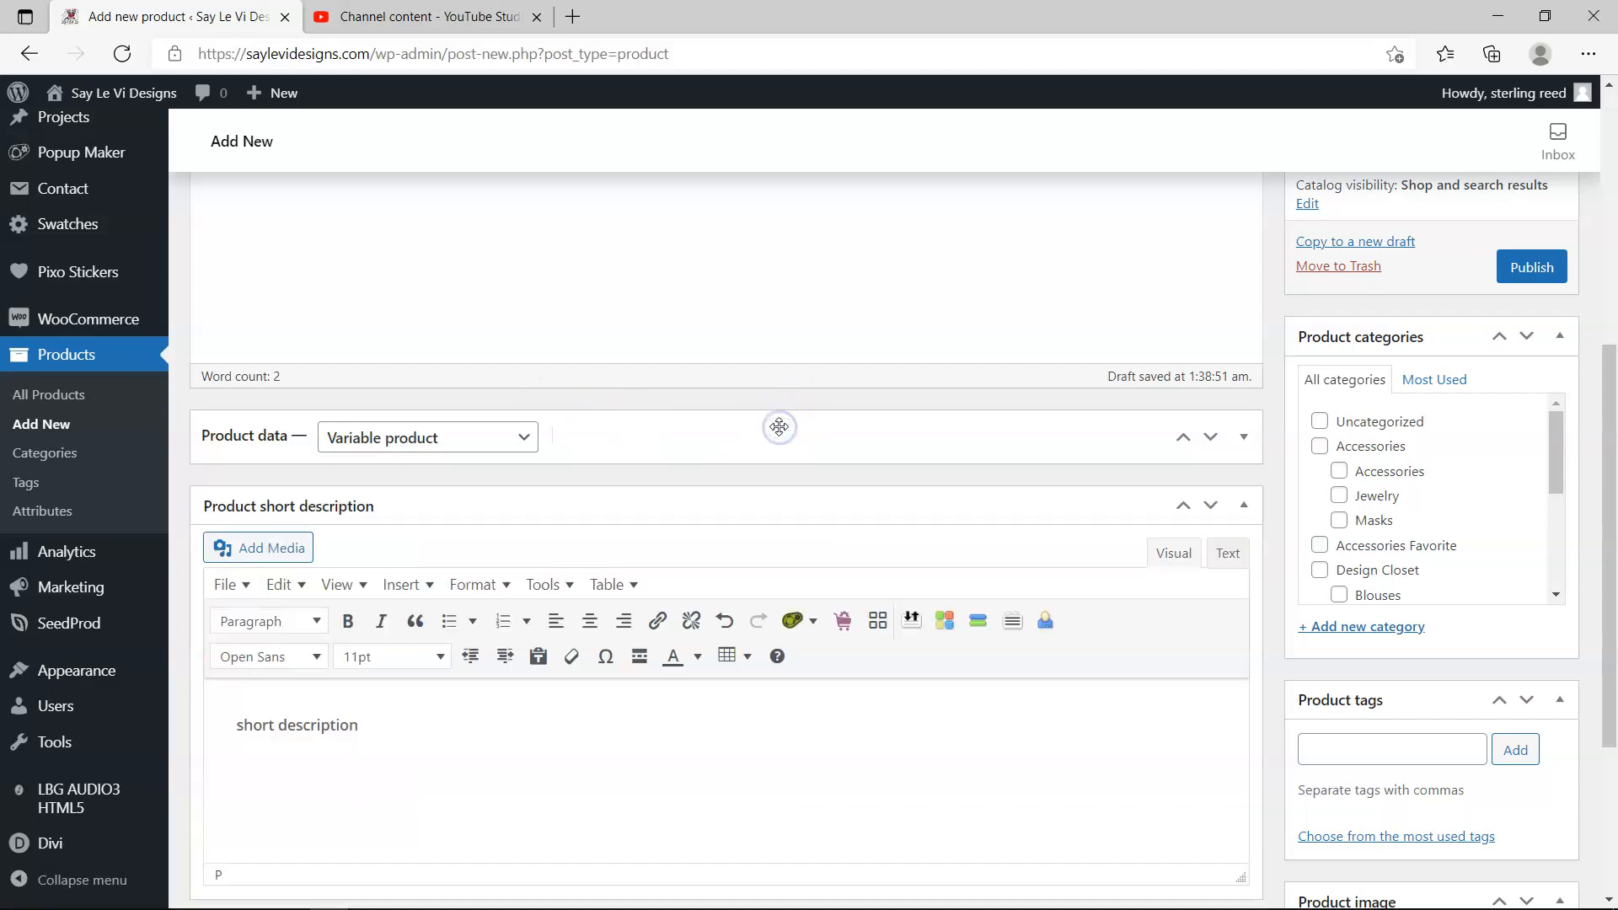
{"action": "scroll", "coordinate": [675, 664], "scroll_direction": "down", "scroll_amount": 4}
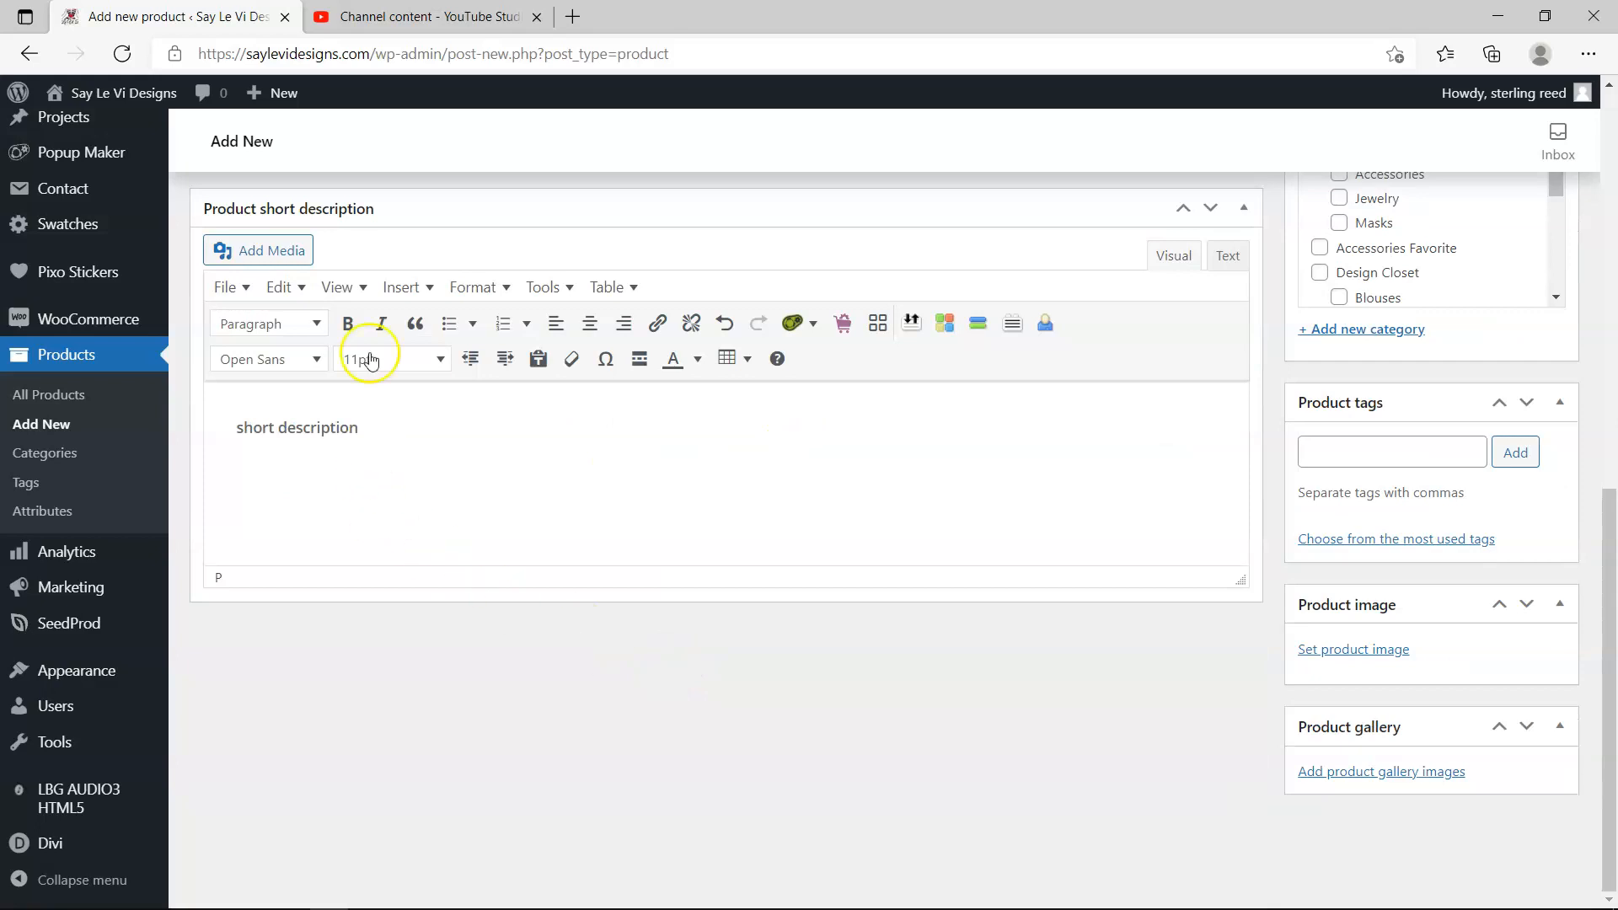
{"action": "scroll", "coordinate": [589, 343], "scroll_direction": "up", "scroll_amount": 5}
{"action": "left_click", "coordinate": [503, 523]}
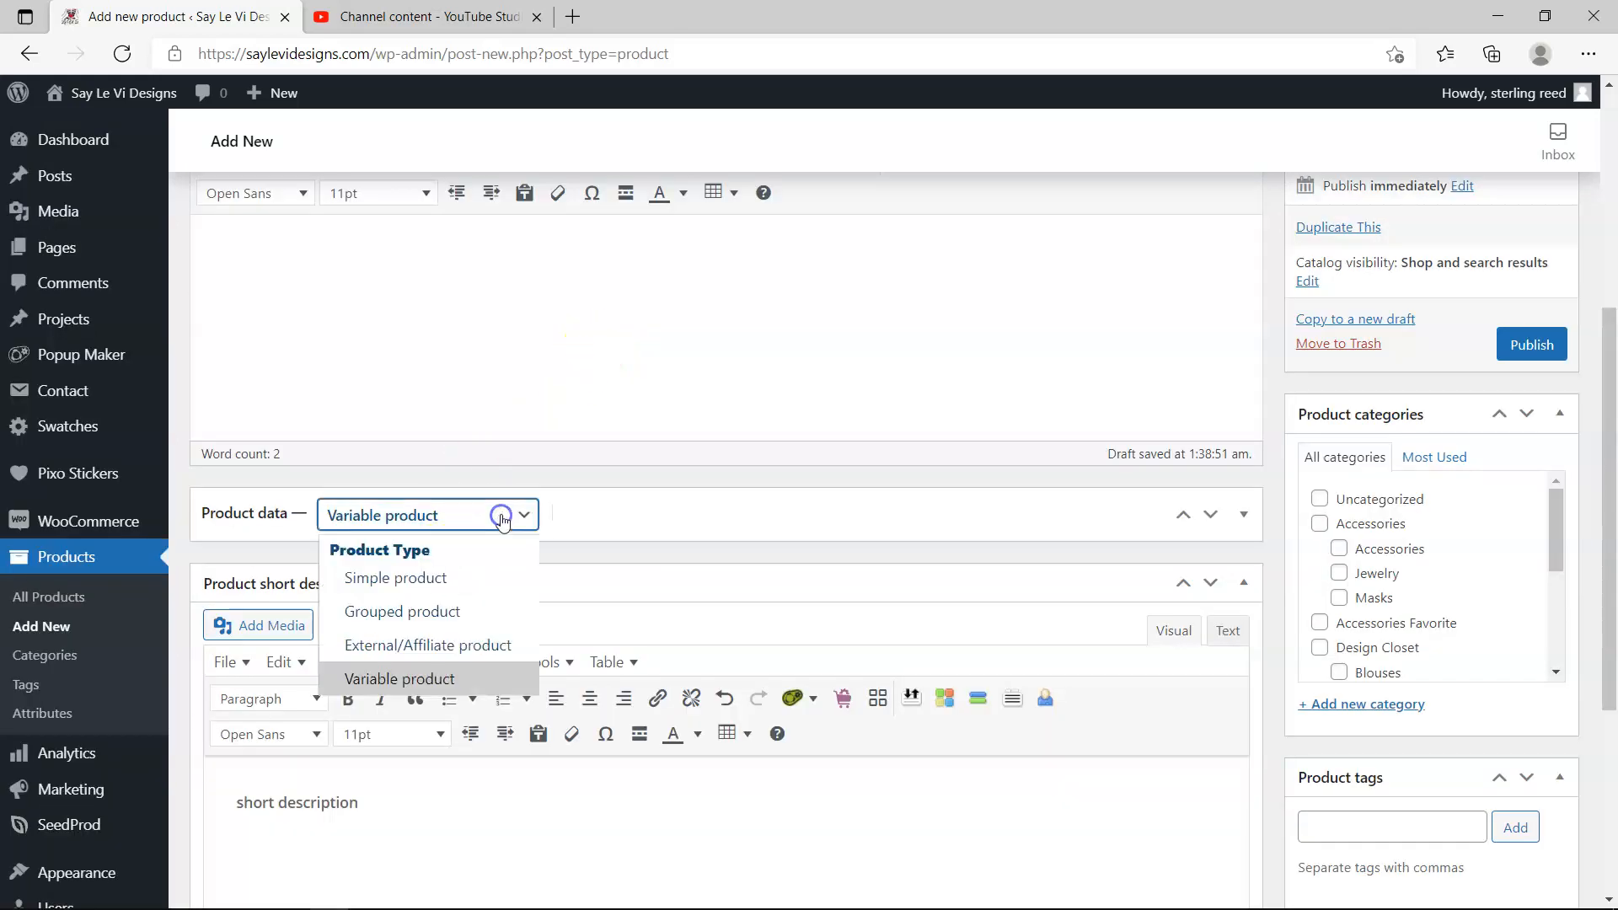
{"action": "left_click", "coordinate": [685, 493]}
{"action": "left_click", "coordinate": [281, 516]}
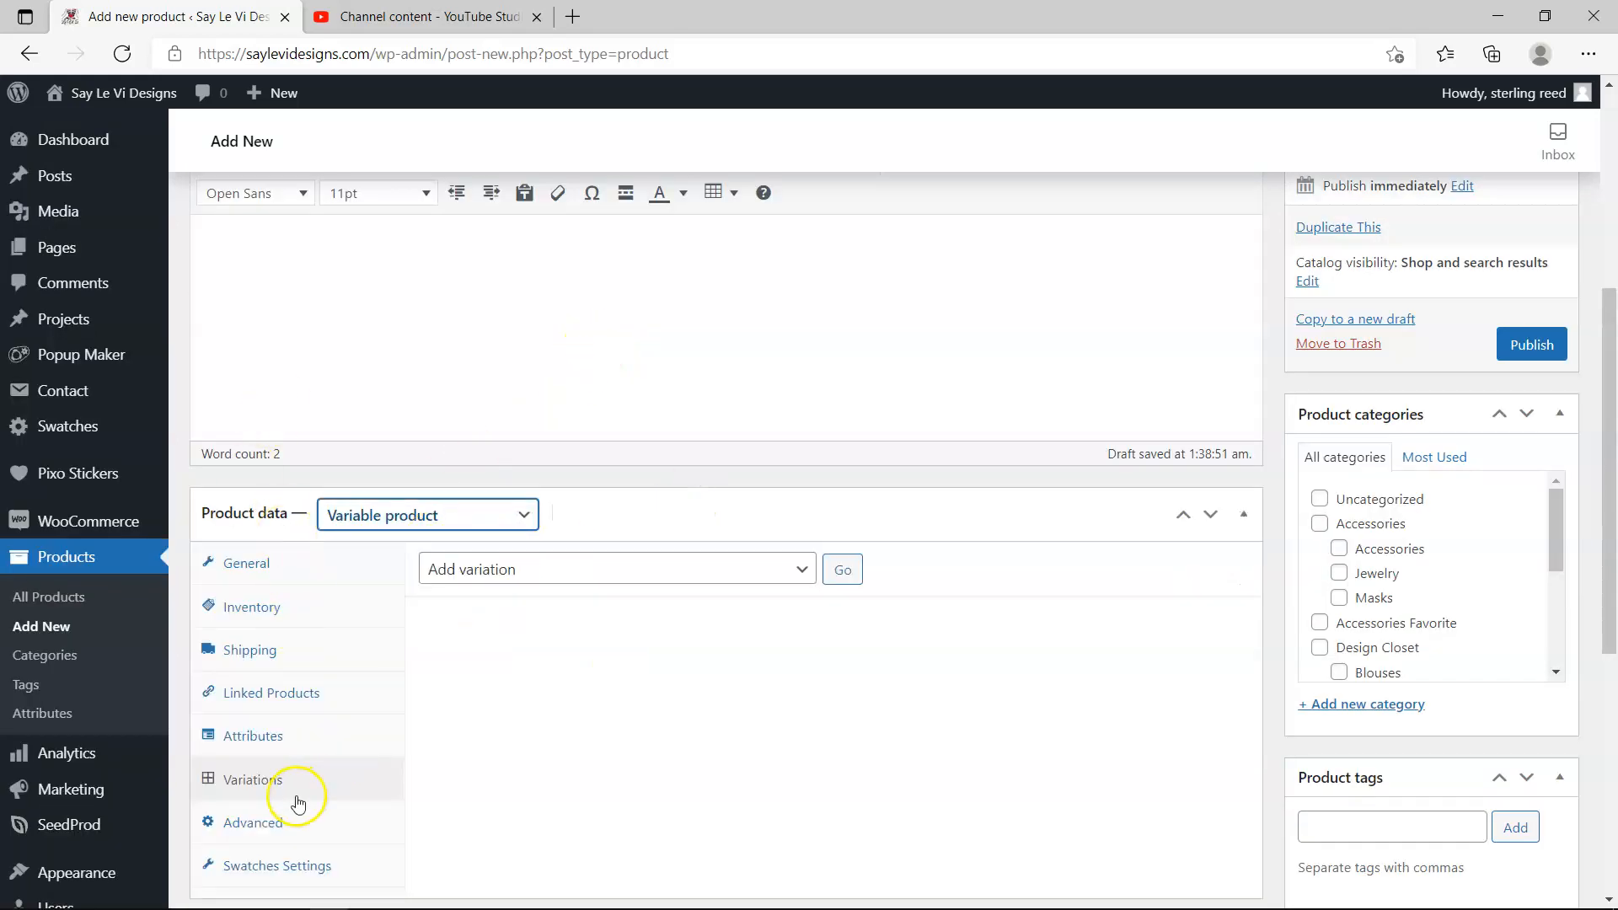
- Add a single variation to the product and set it to pattern/color Blue and size L
{"action": "left_click", "coordinate": [799, 571]}
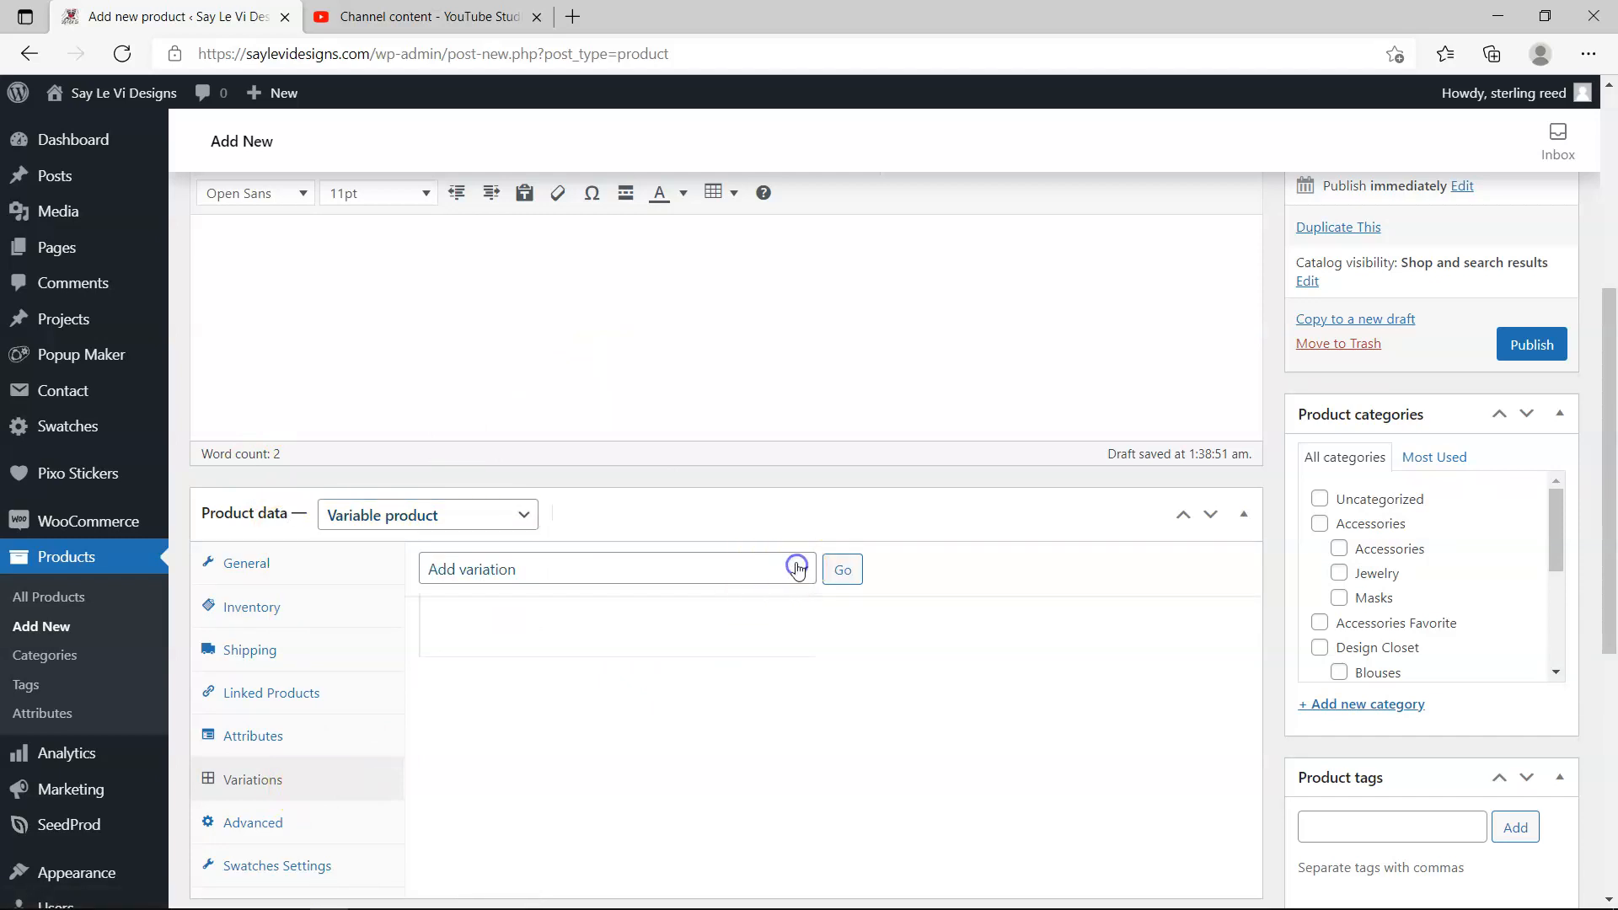
{"action": "left_click", "coordinate": [606, 607]}
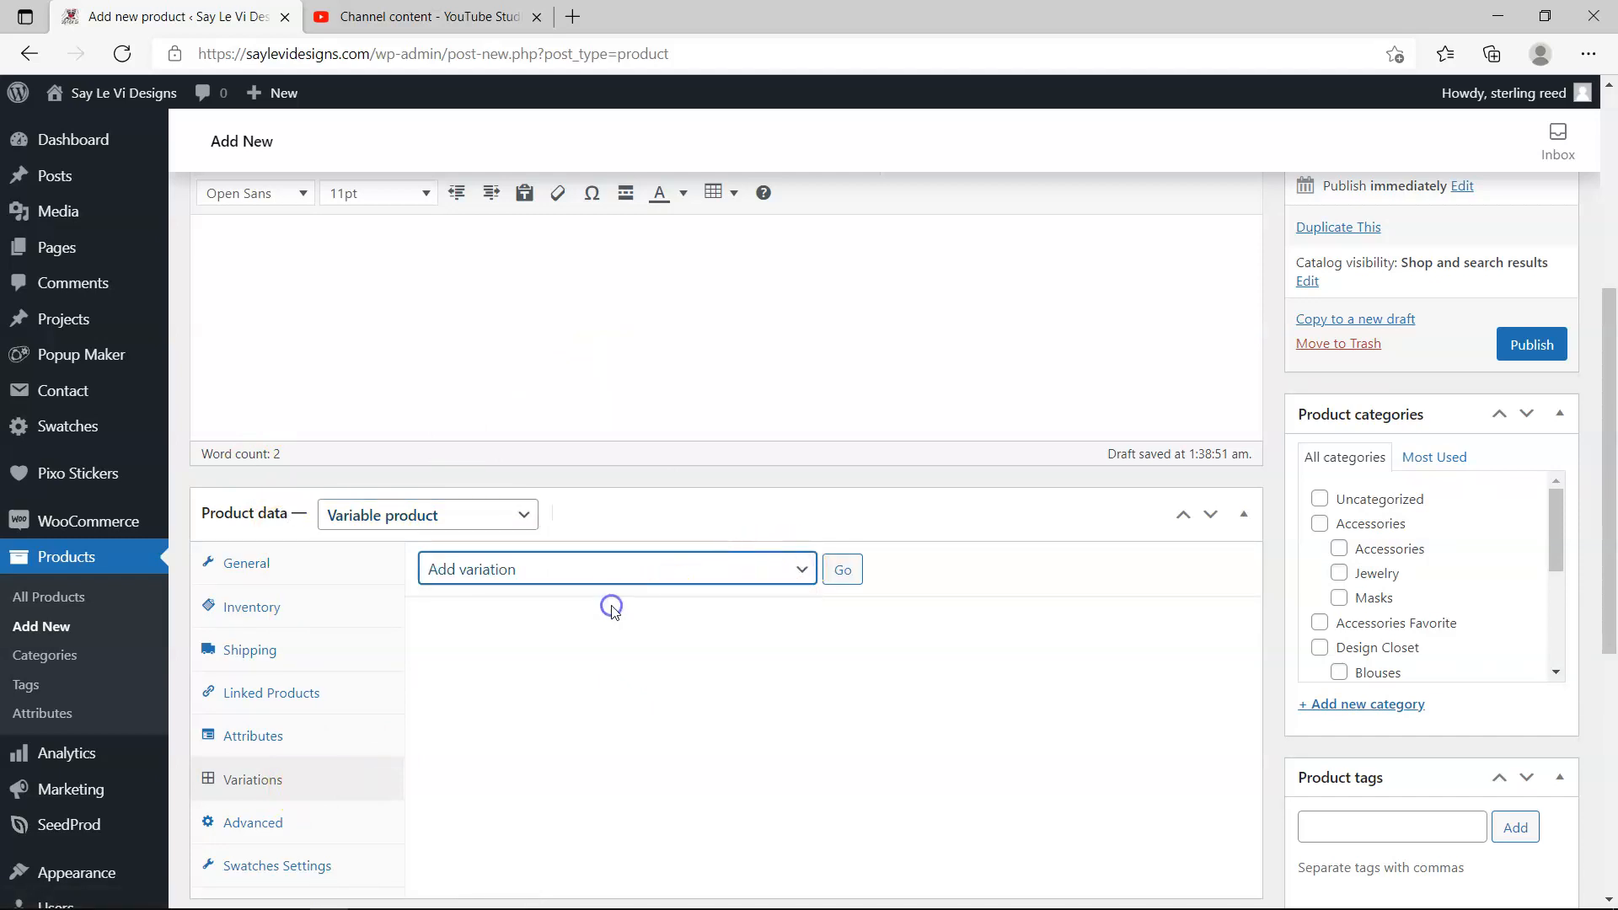
{"action": "left_click", "coordinate": [843, 570]}
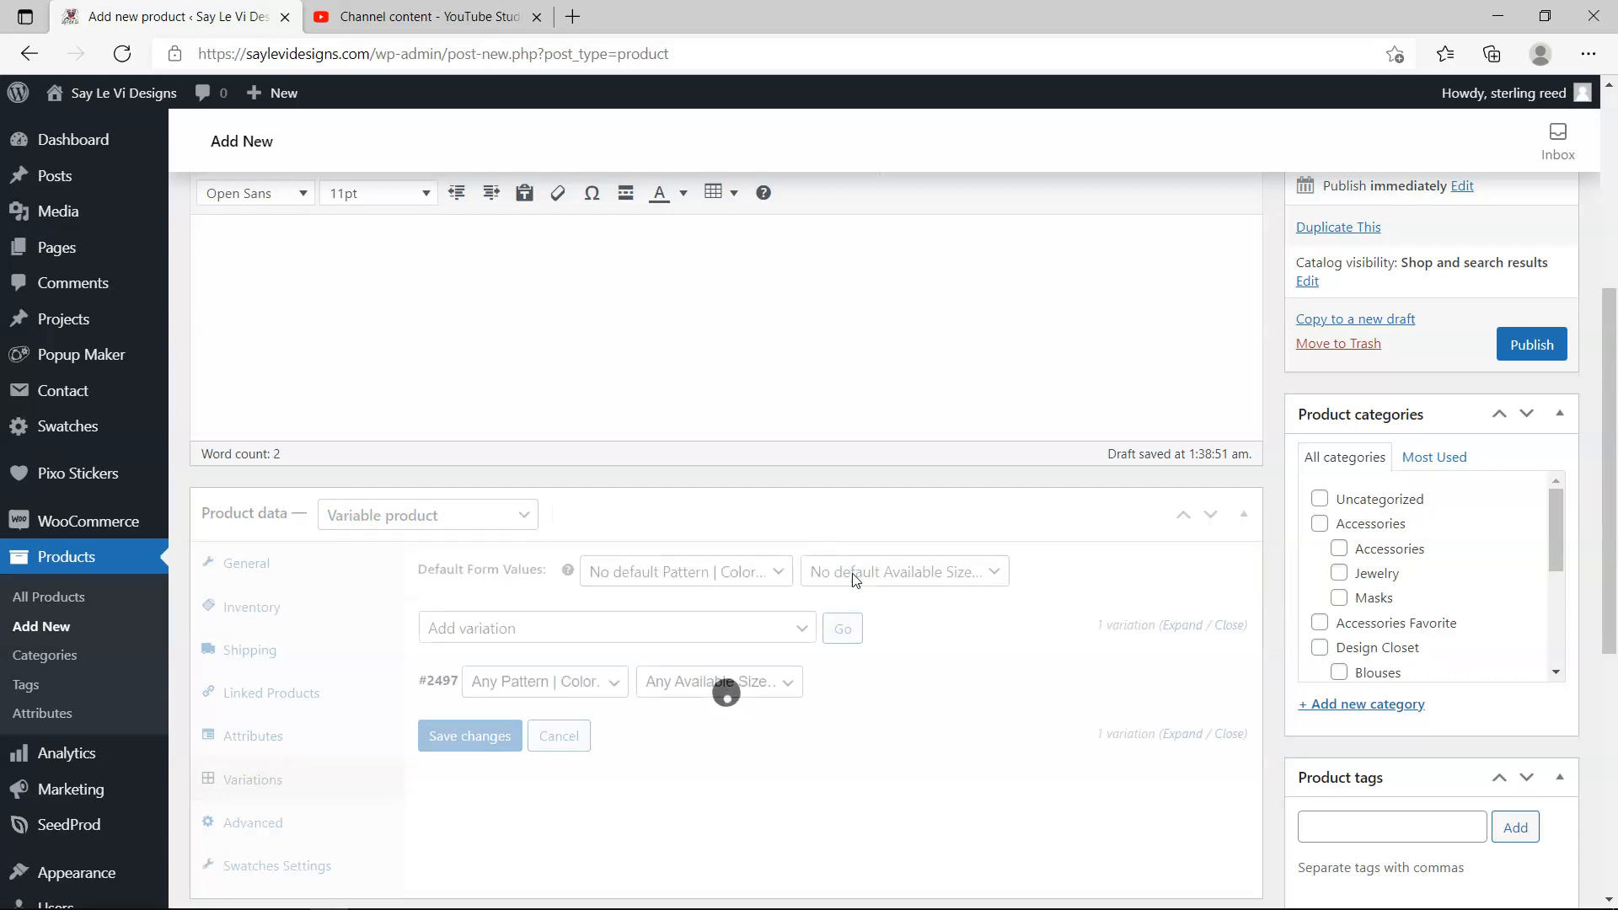
{"action": "left_click", "coordinate": [539, 685]}
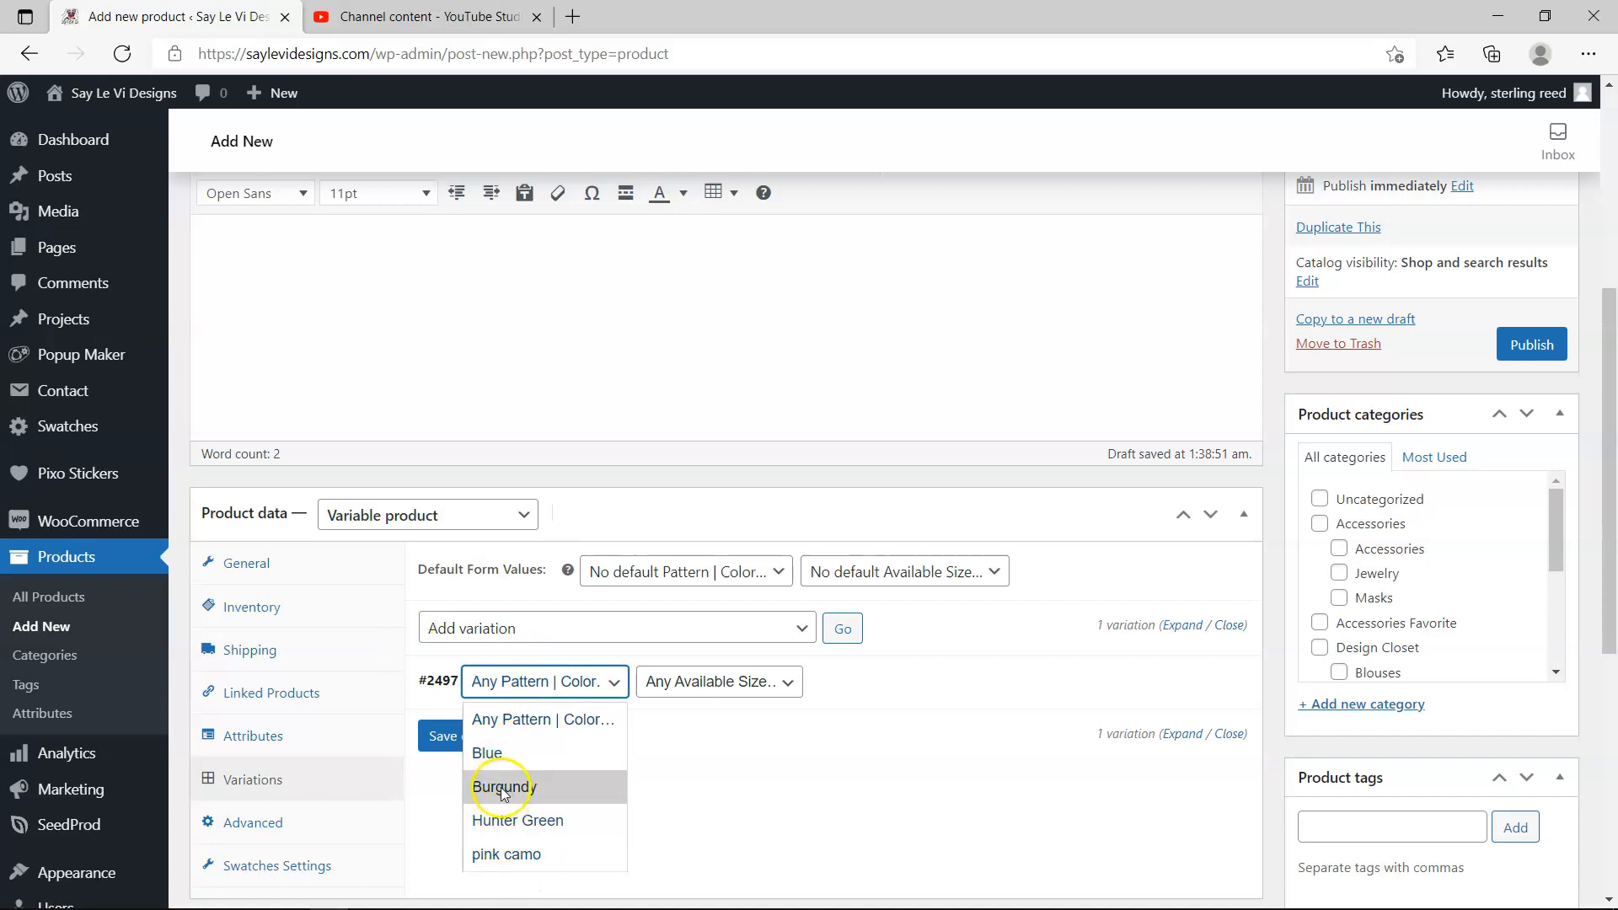
{"action": "left_click", "coordinate": [487, 751]}
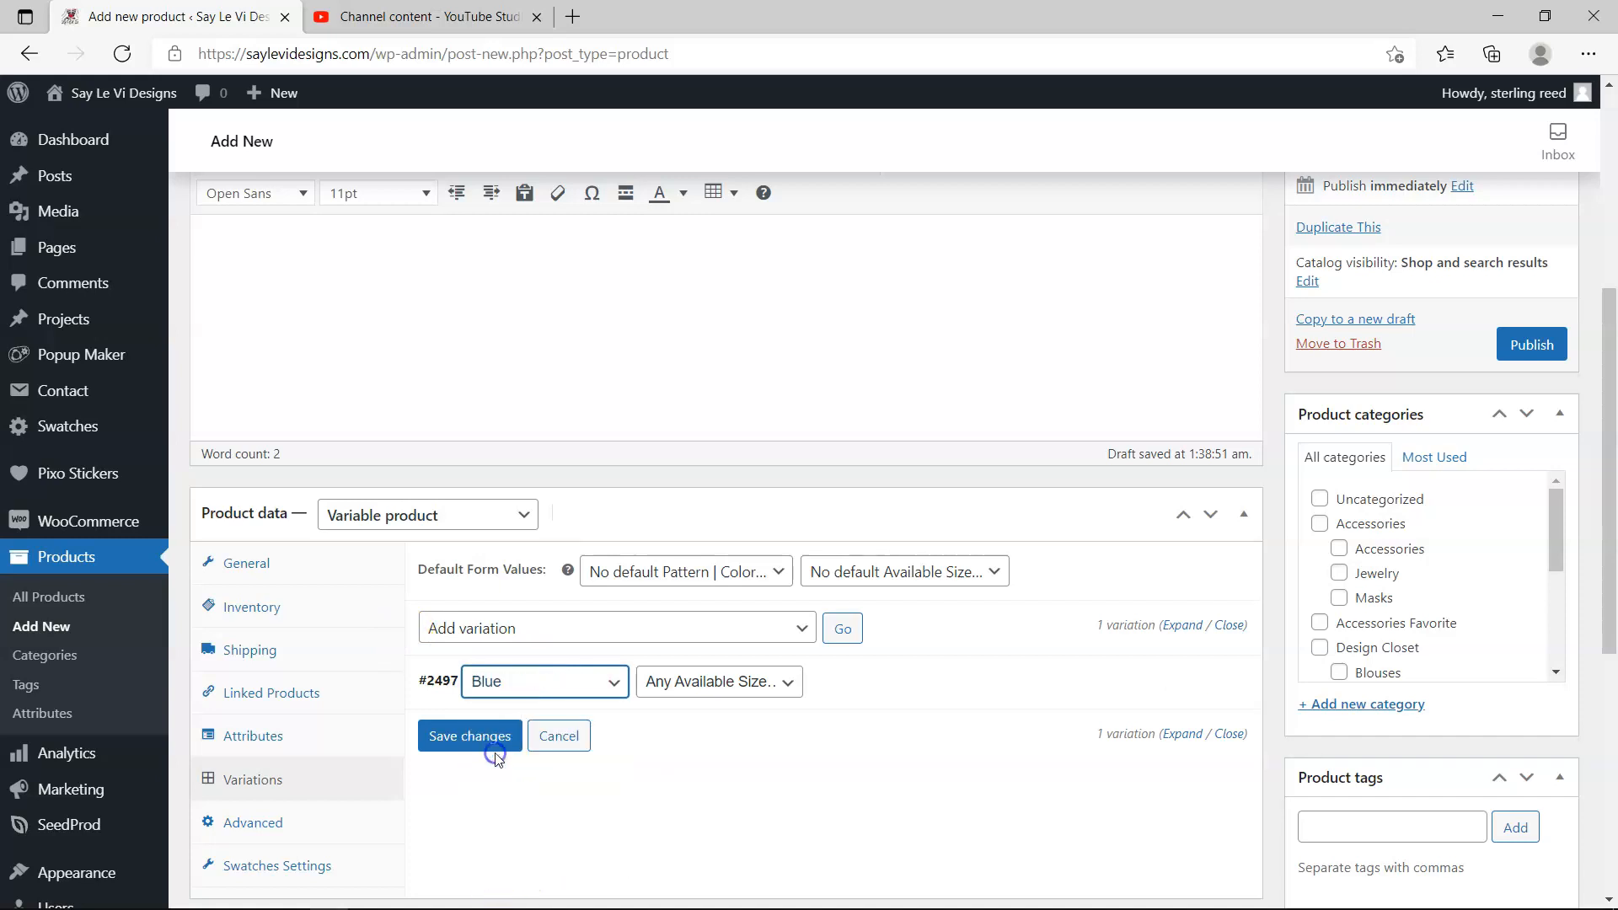
{"action": "left_click", "coordinate": [710, 687]}
{"action": "left_click", "coordinate": [663, 752]}
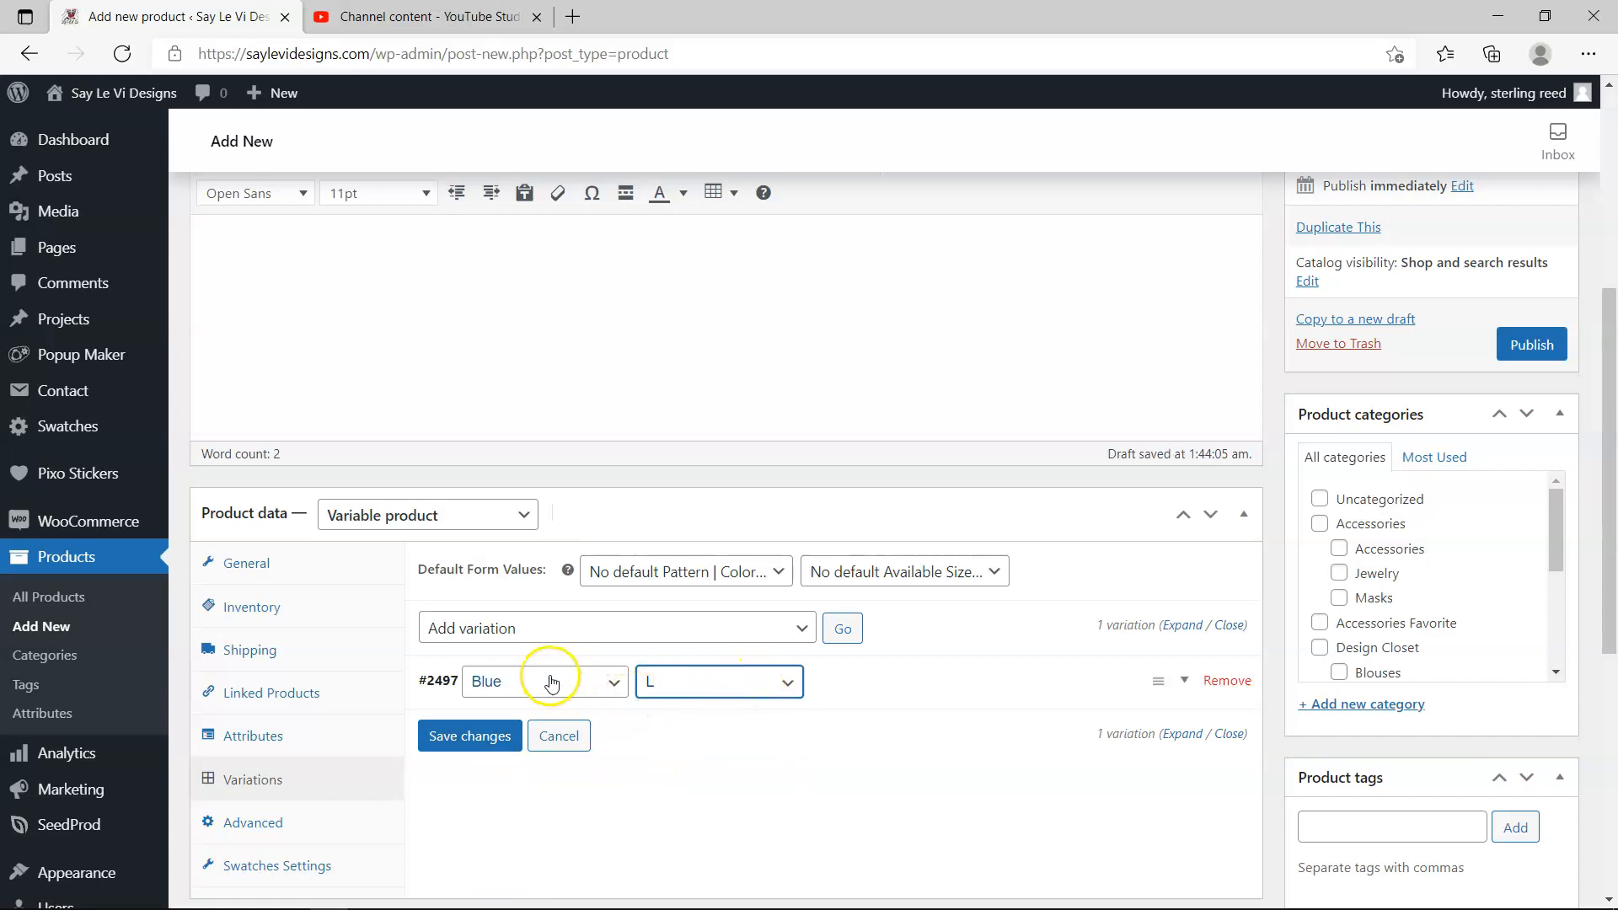
- Enable stock management for the Blue L variation, with regular price 20, stock quantity 20 and low stock threshold 2
{"action": "left_click", "coordinate": [1184, 683]}
{"action": "scroll", "coordinate": [1002, 636], "scroll_direction": "down", "scroll_amount": 3}
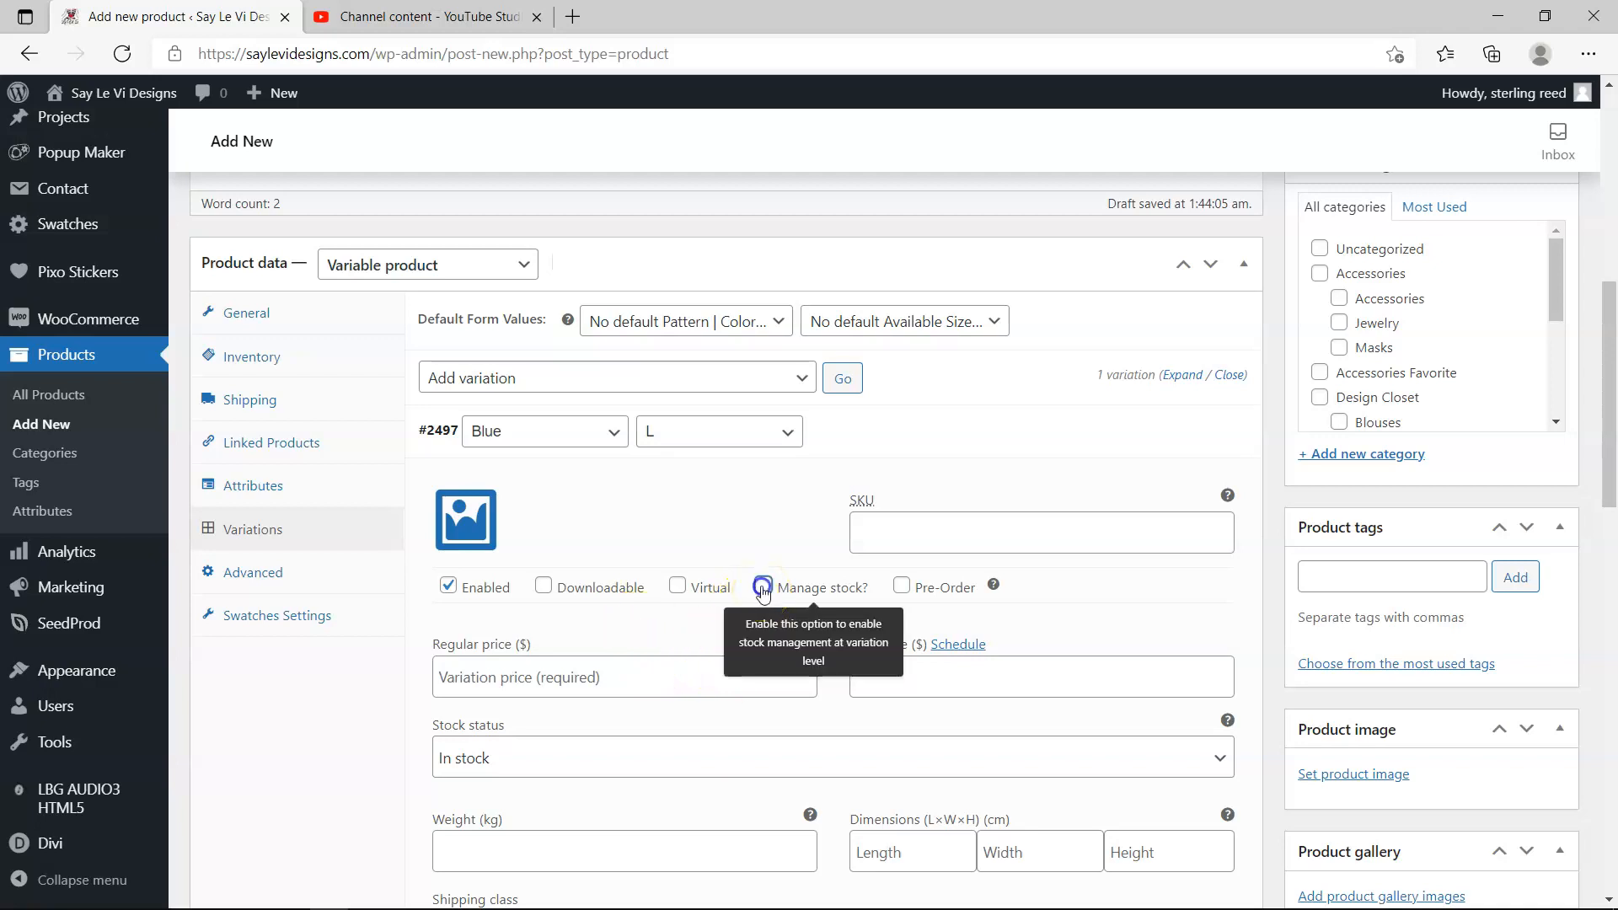
{"action": "left_click", "coordinate": [763, 587]}
{"action": "left_click", "coordinate": [537, 679]}
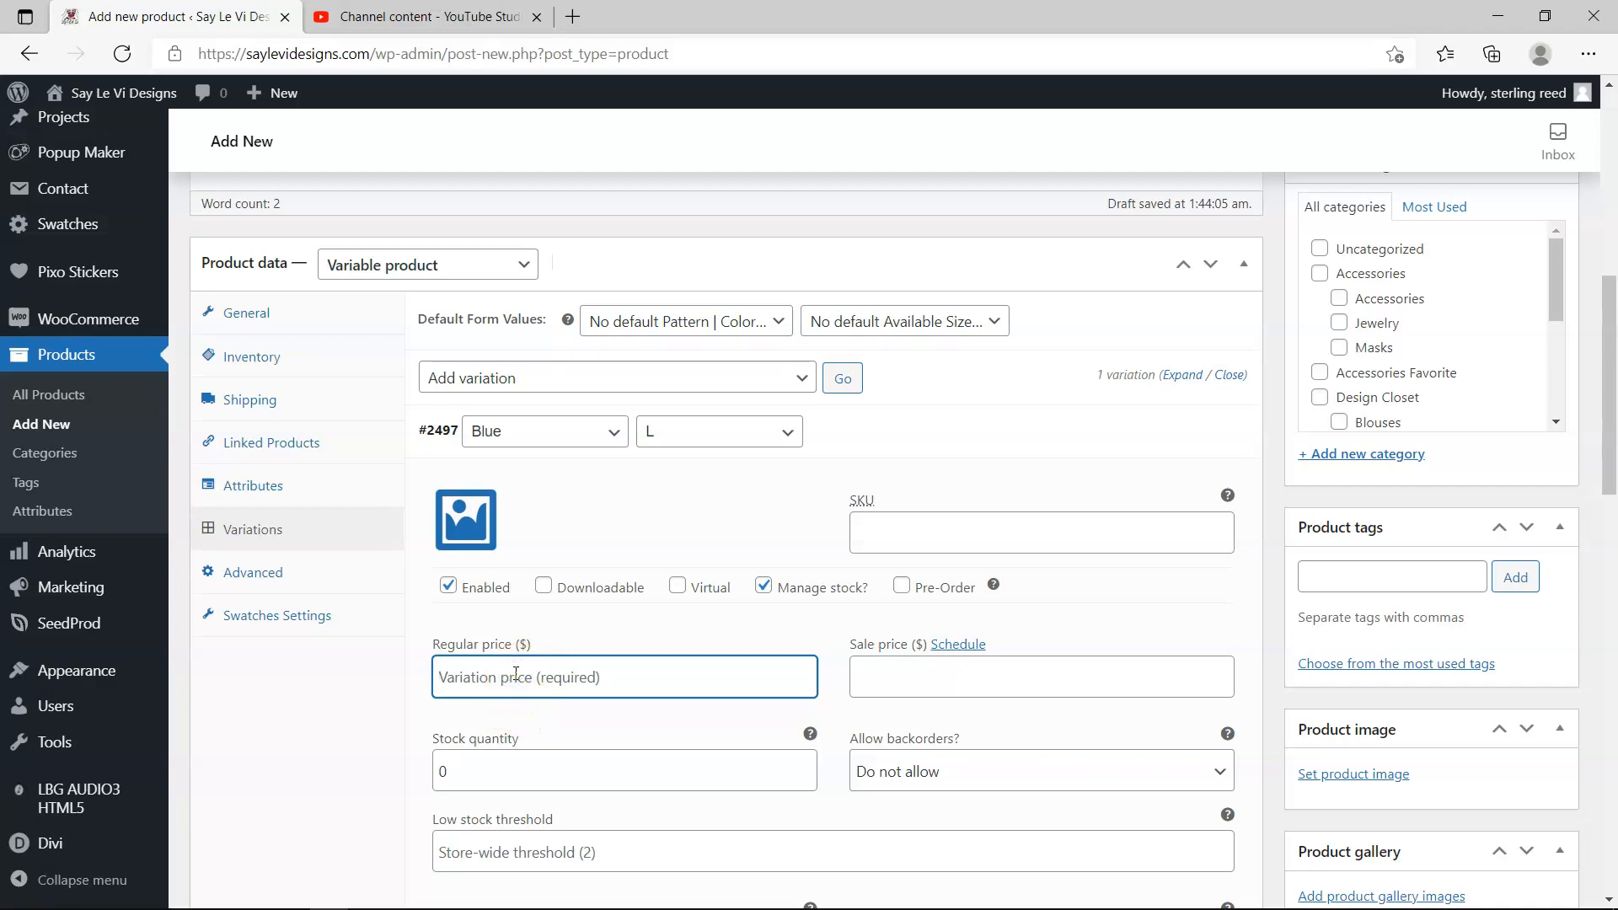
{"action": "type", "text": "20"}
{"action": "left_click", "coordinate": [496, 763]}
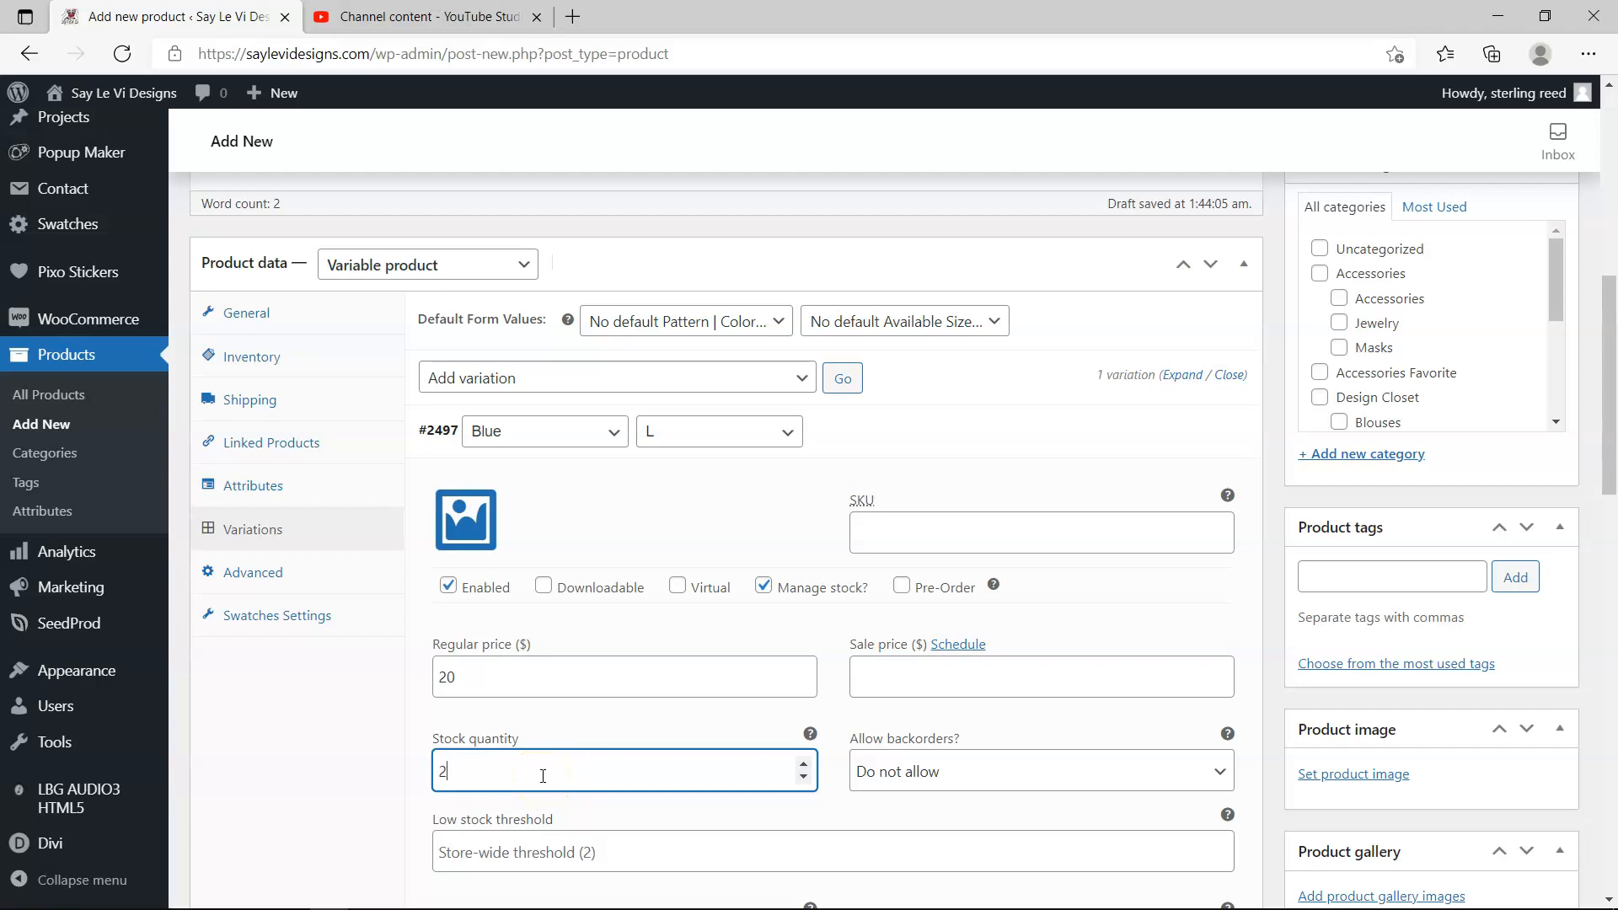
{"action": "scroll", "coordinate": [686, 666], "scroll_direction": "down", "scroll_amount": 1}
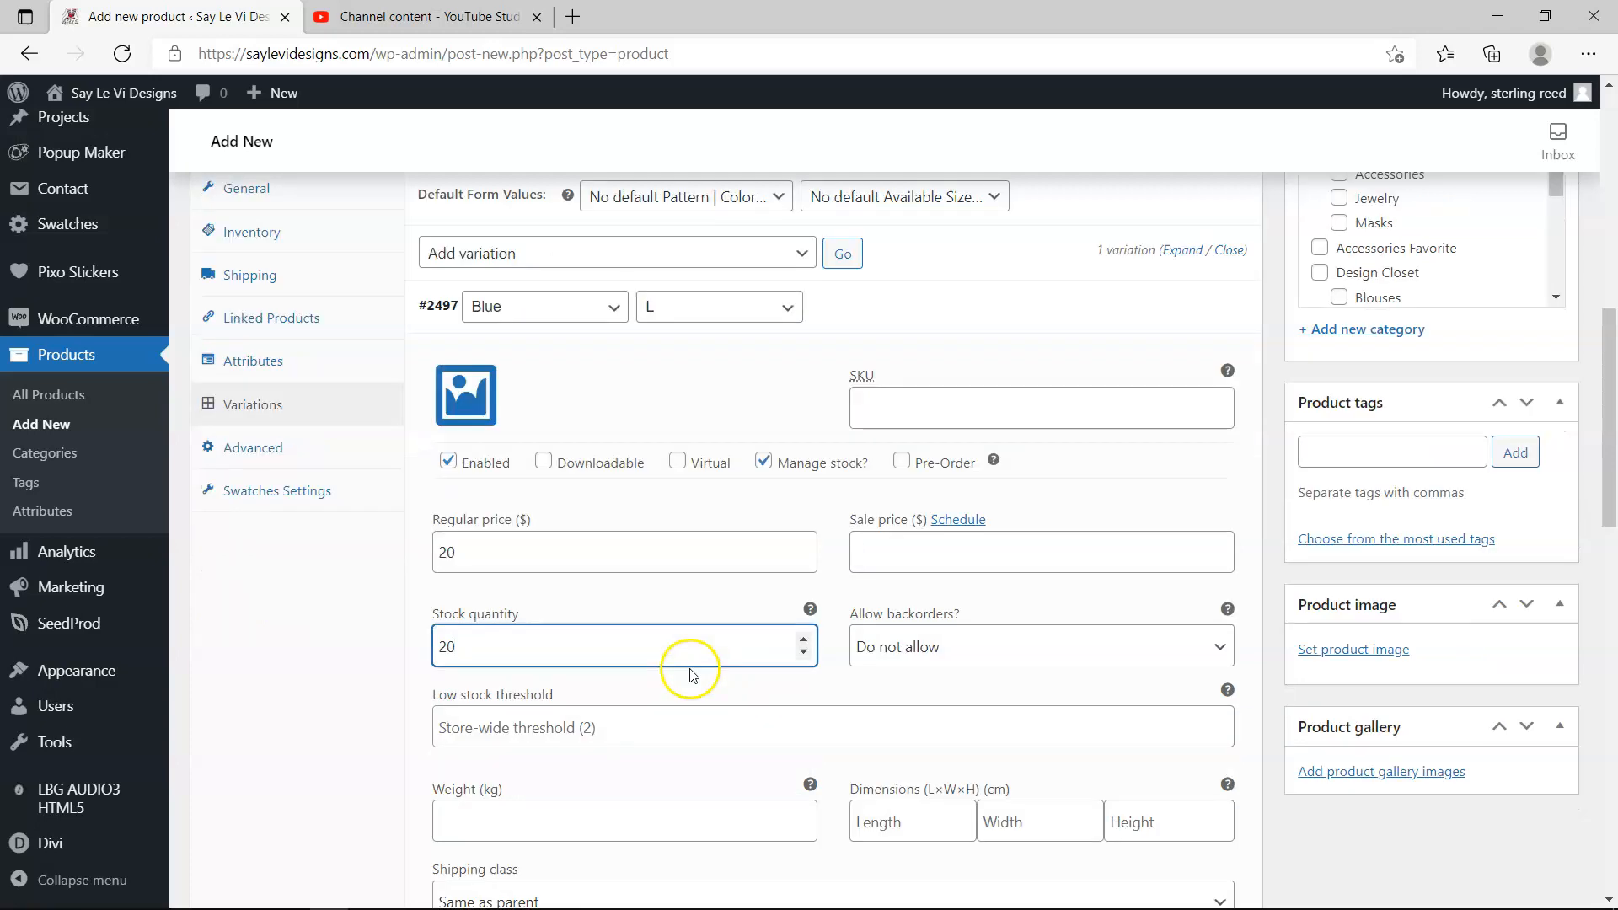
{"action": "left_click", "coordinate": [520, 739]}
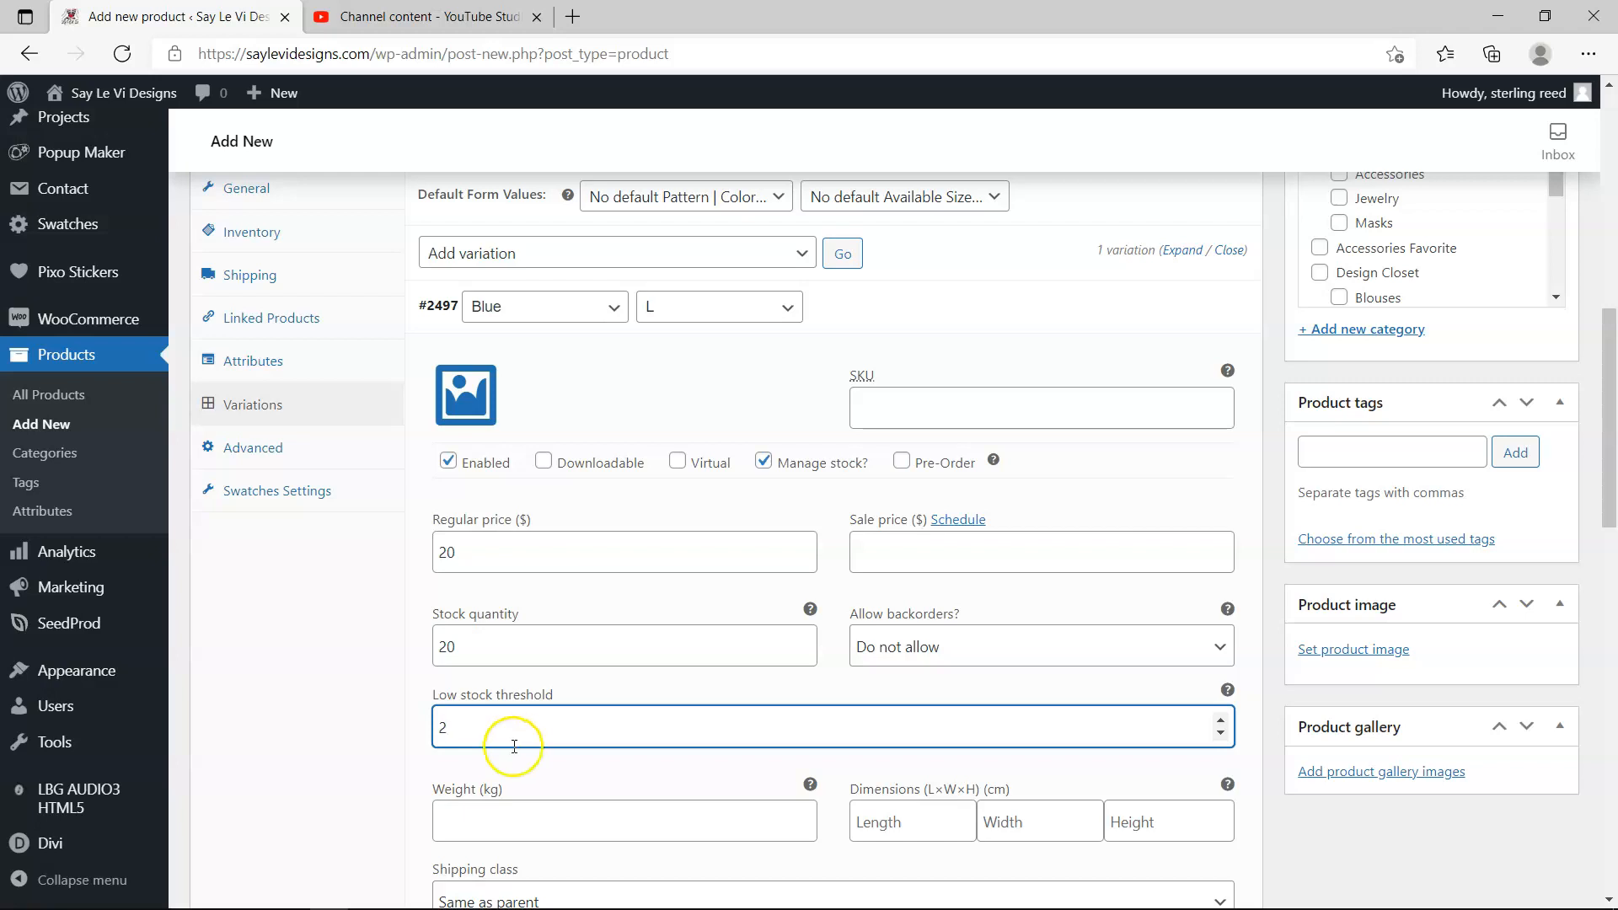
- Save the variation changes and collapse the Blue L variation's details
{"action": "mouse_move", "coordinate": [796, 470]}
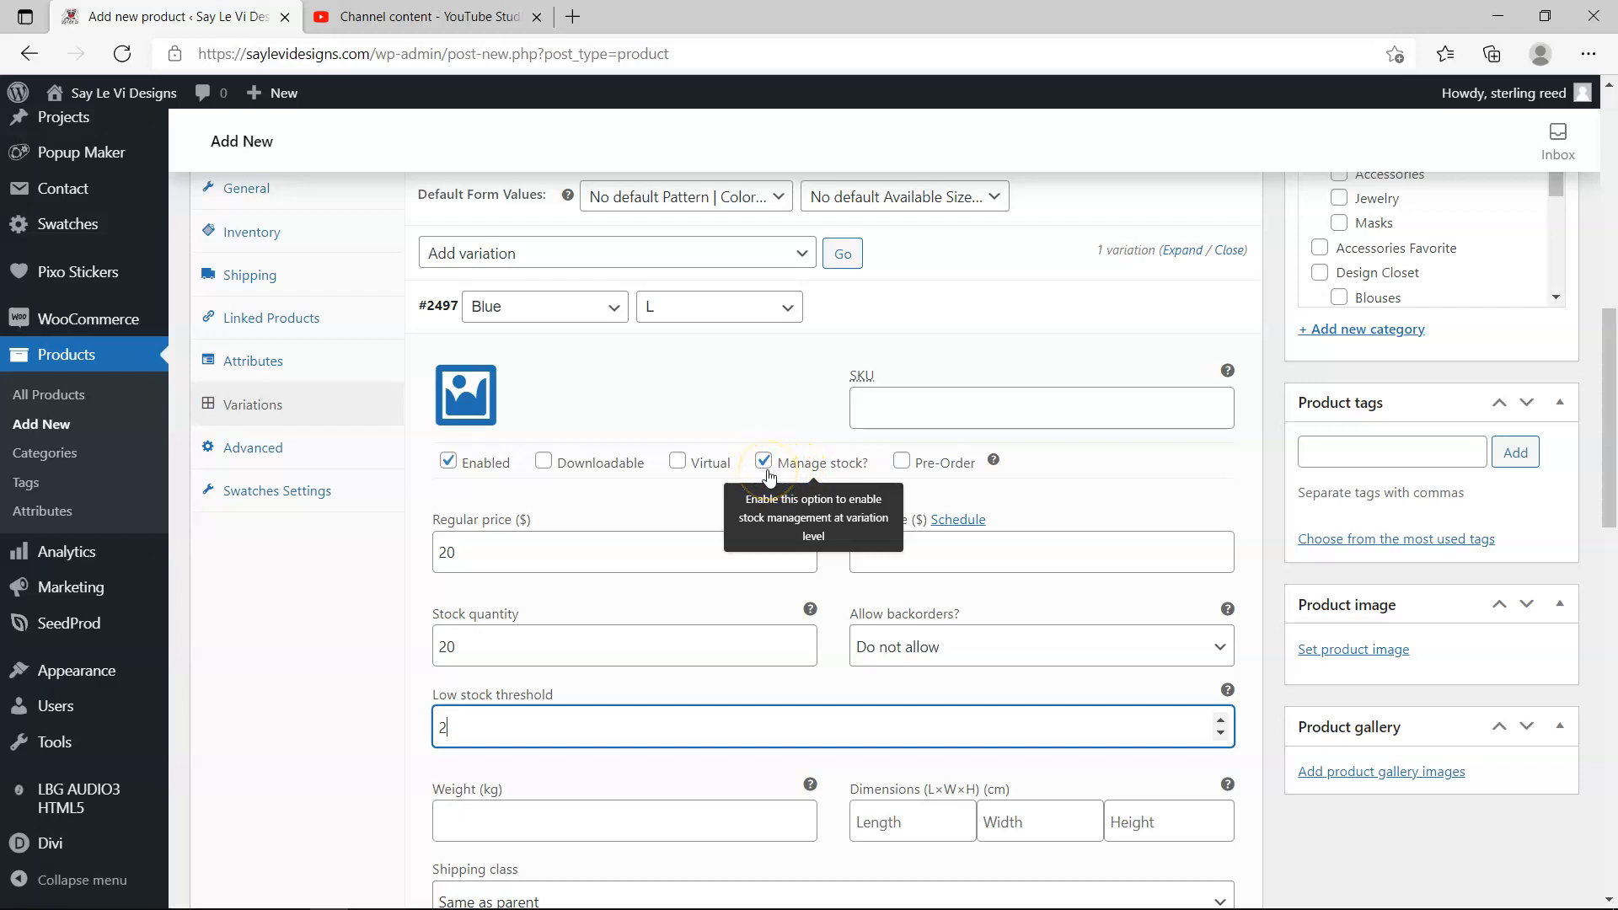
{"action": "left_click_drag", "start_coordinate": [478, 556], "coordinate": [350, 573]}
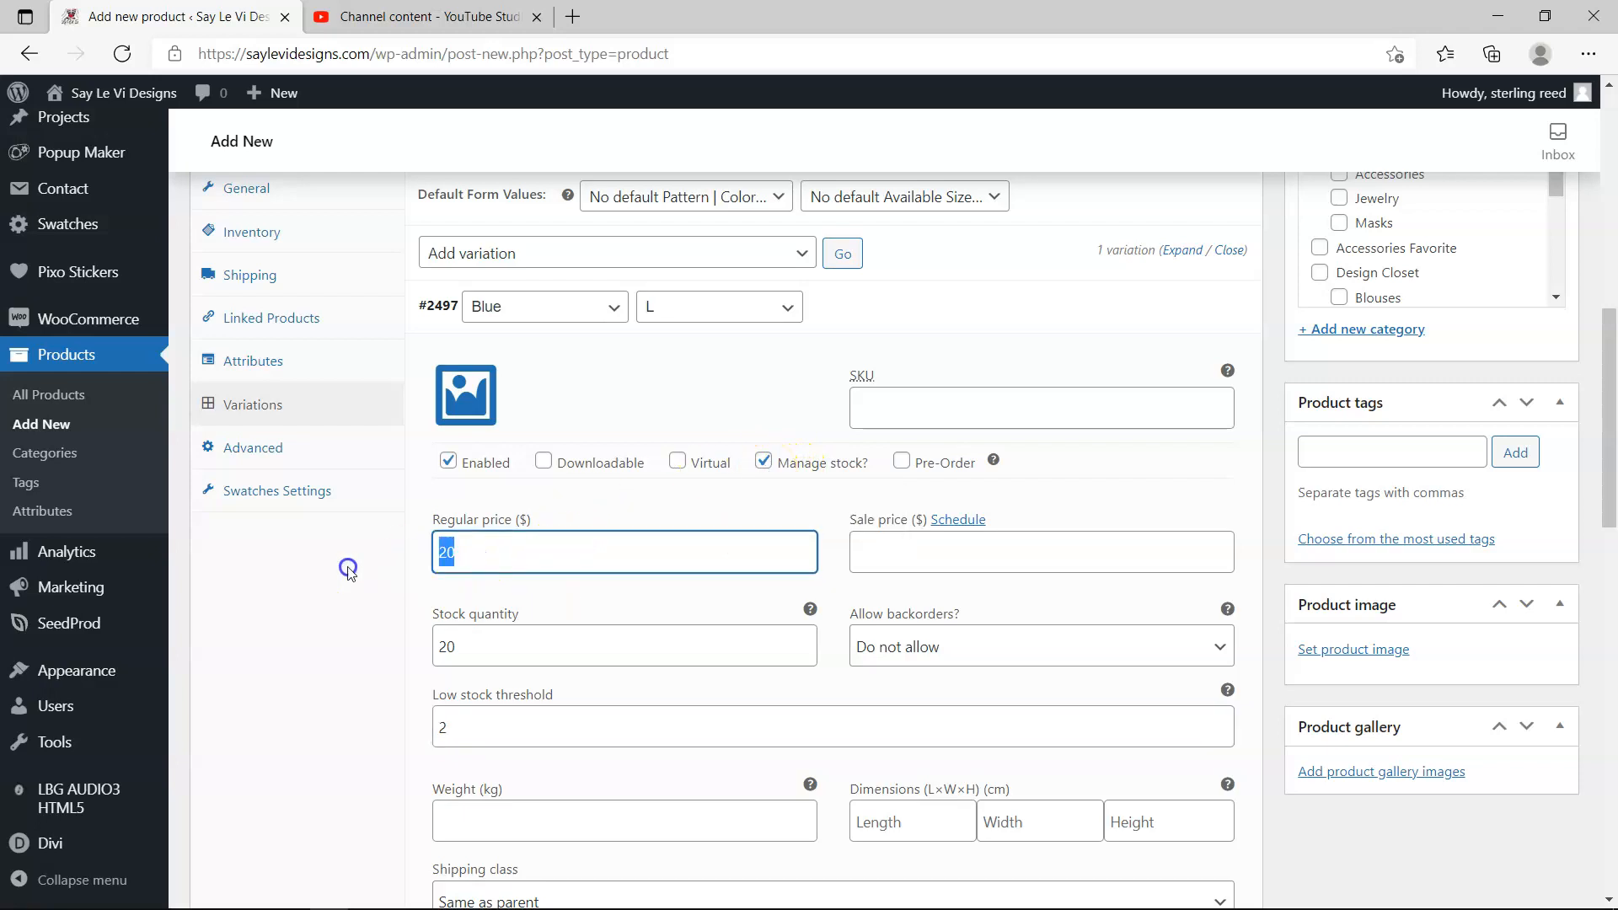
{"action": "left_click", "coordinate": [443, 649]}
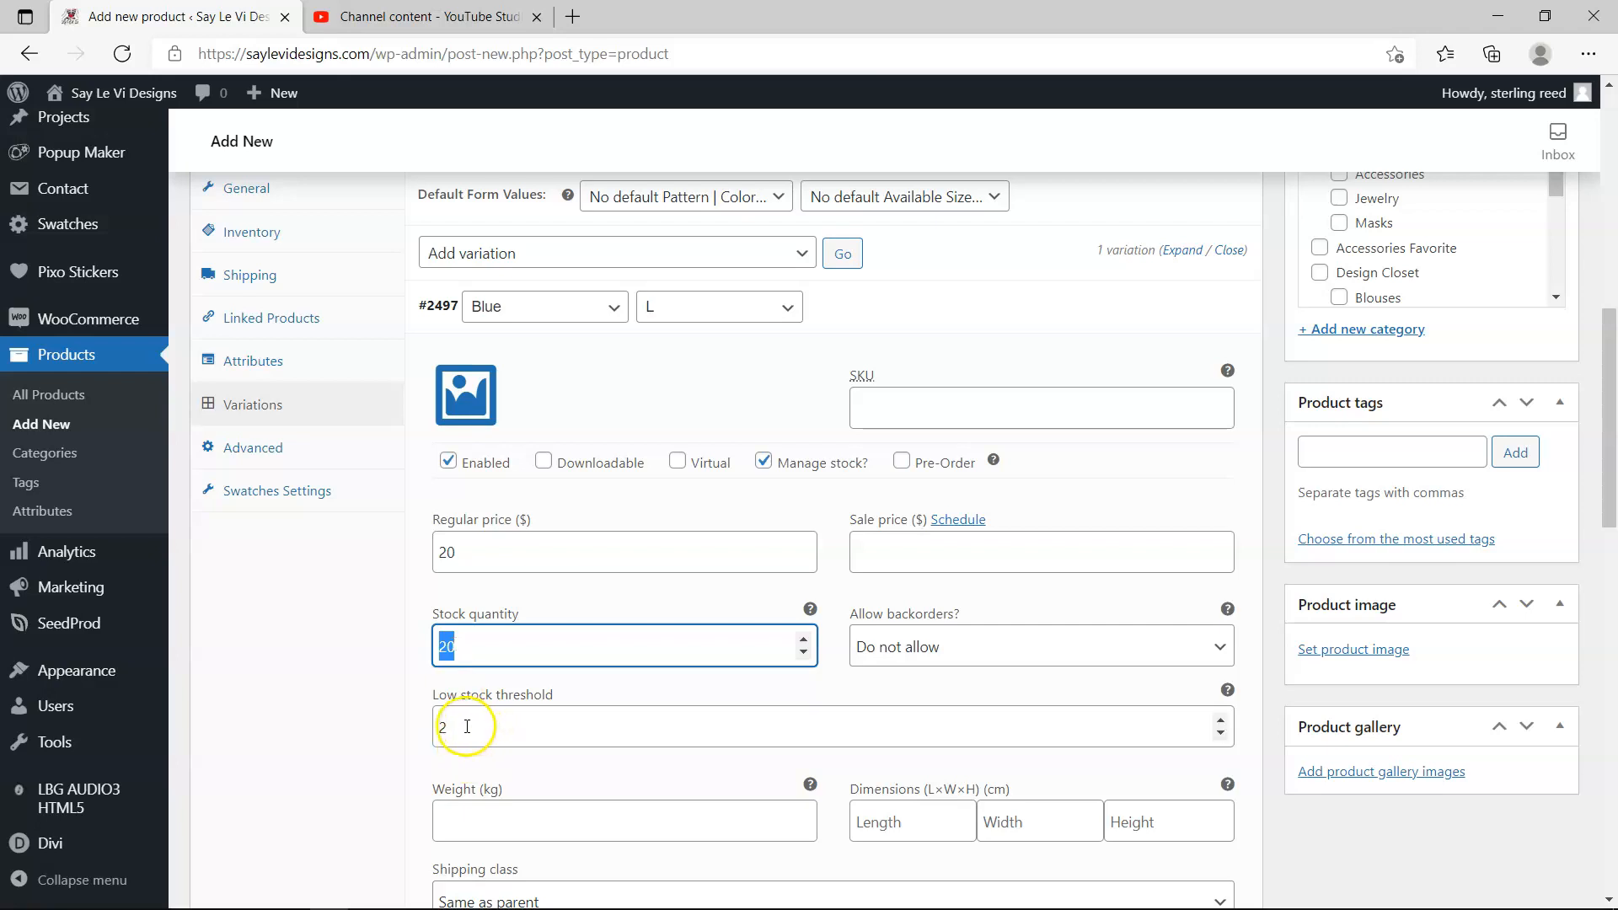
{"action": "scroll", "coordinate": [515, 673], "scroll_direction": "down", "scroll_amount": 3}
{"action": "scroll", "coordinate": [515, 672], "scroll_direction": "down", "scroll_amount": 12}
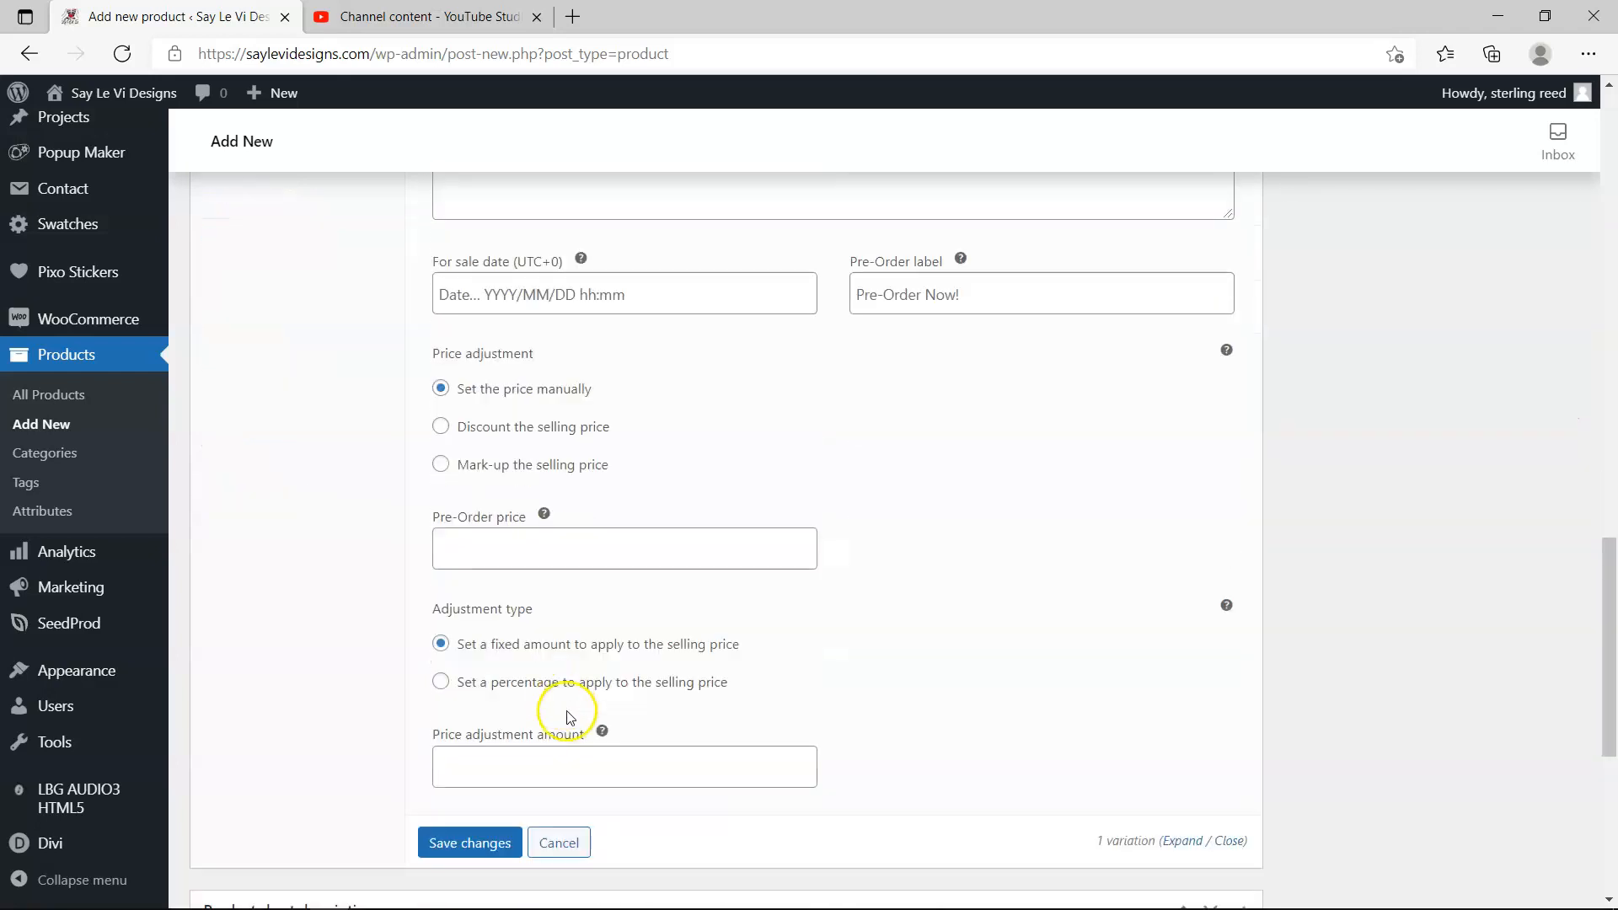
{"action": "left_click", "coordinate": [475, 480]}
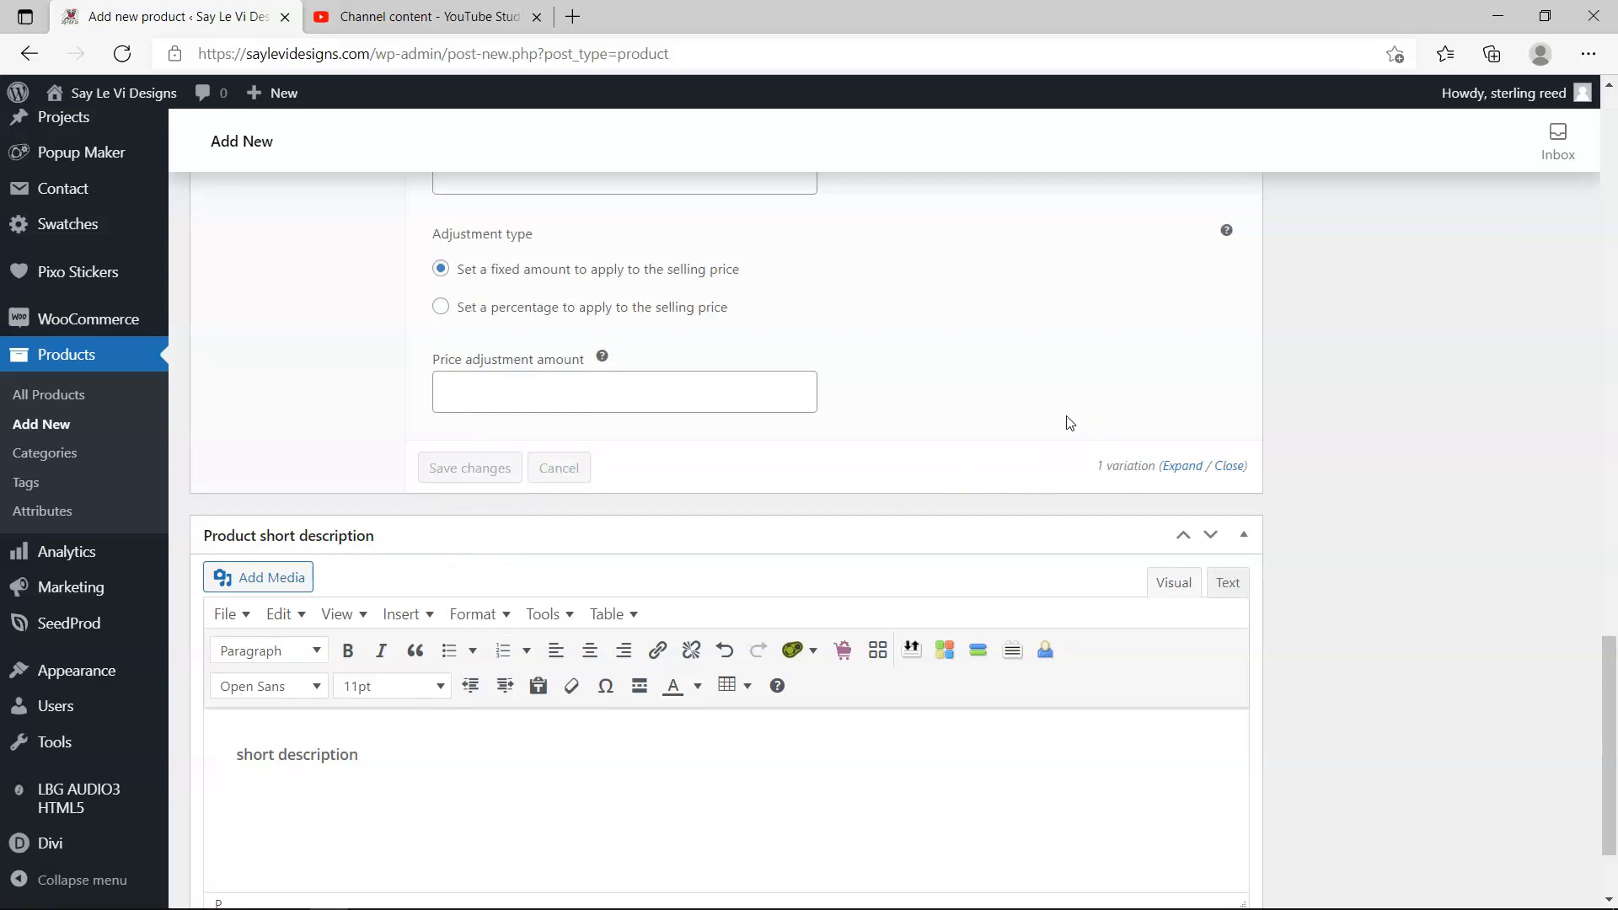
{"action": "scroll", "coordinate": [1070, 423], "scroll_direction": "up", "scroll_amount": 15}
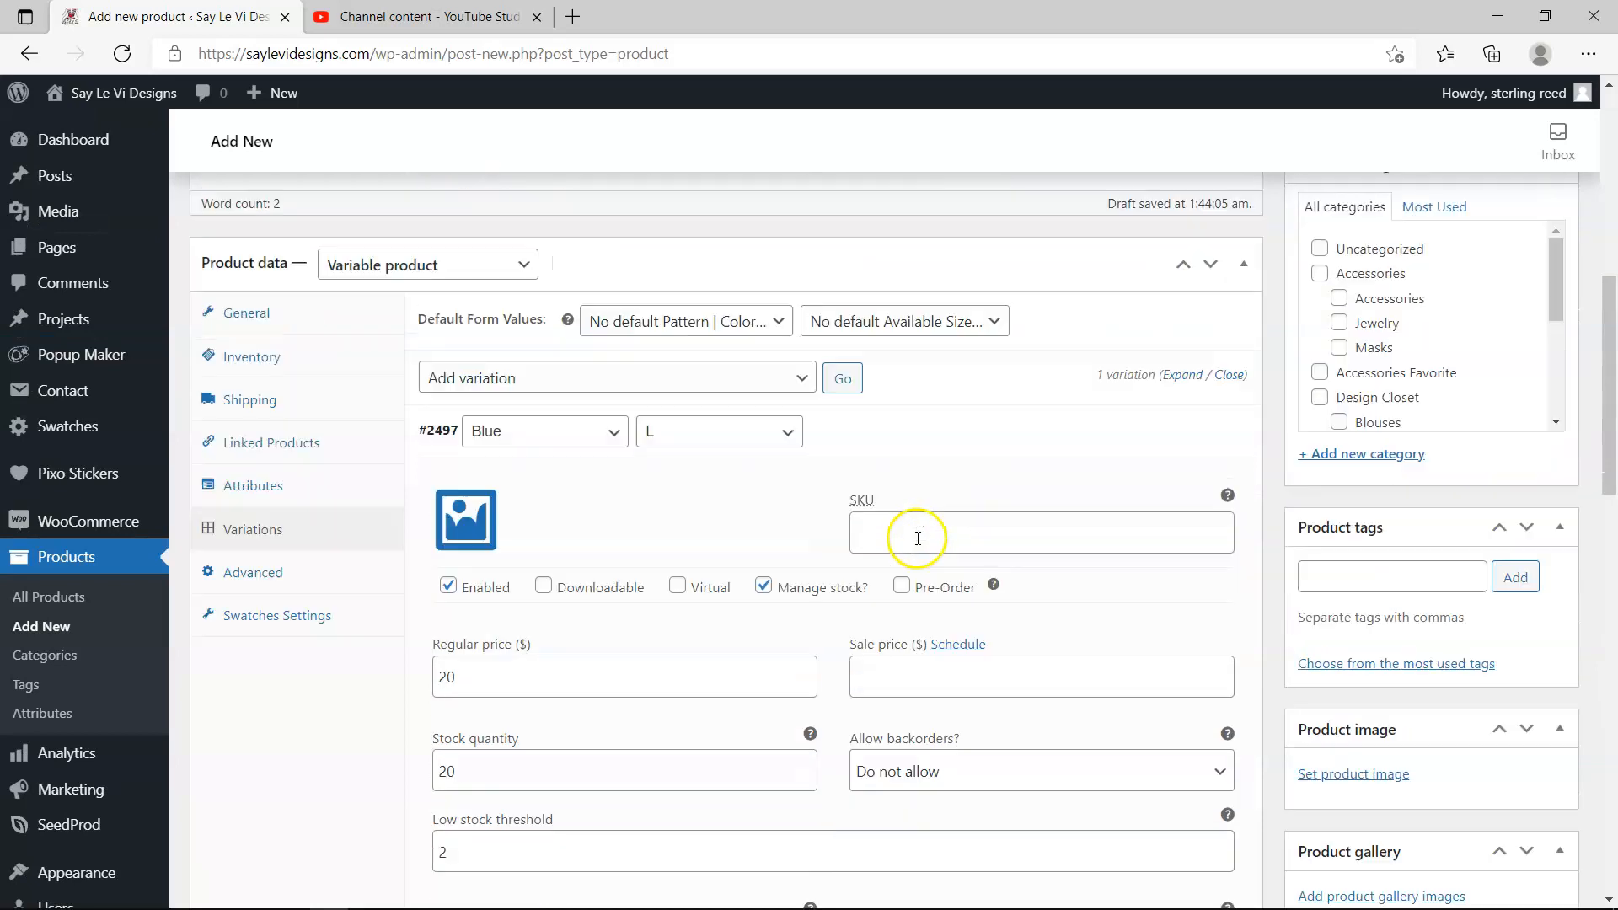
{"action": "scroll", "coordinate": [917, 539], "scroll_direction": "up", "scroll_amount": 2}
{"action": "left_click", "coordinate": [1104, 560]}
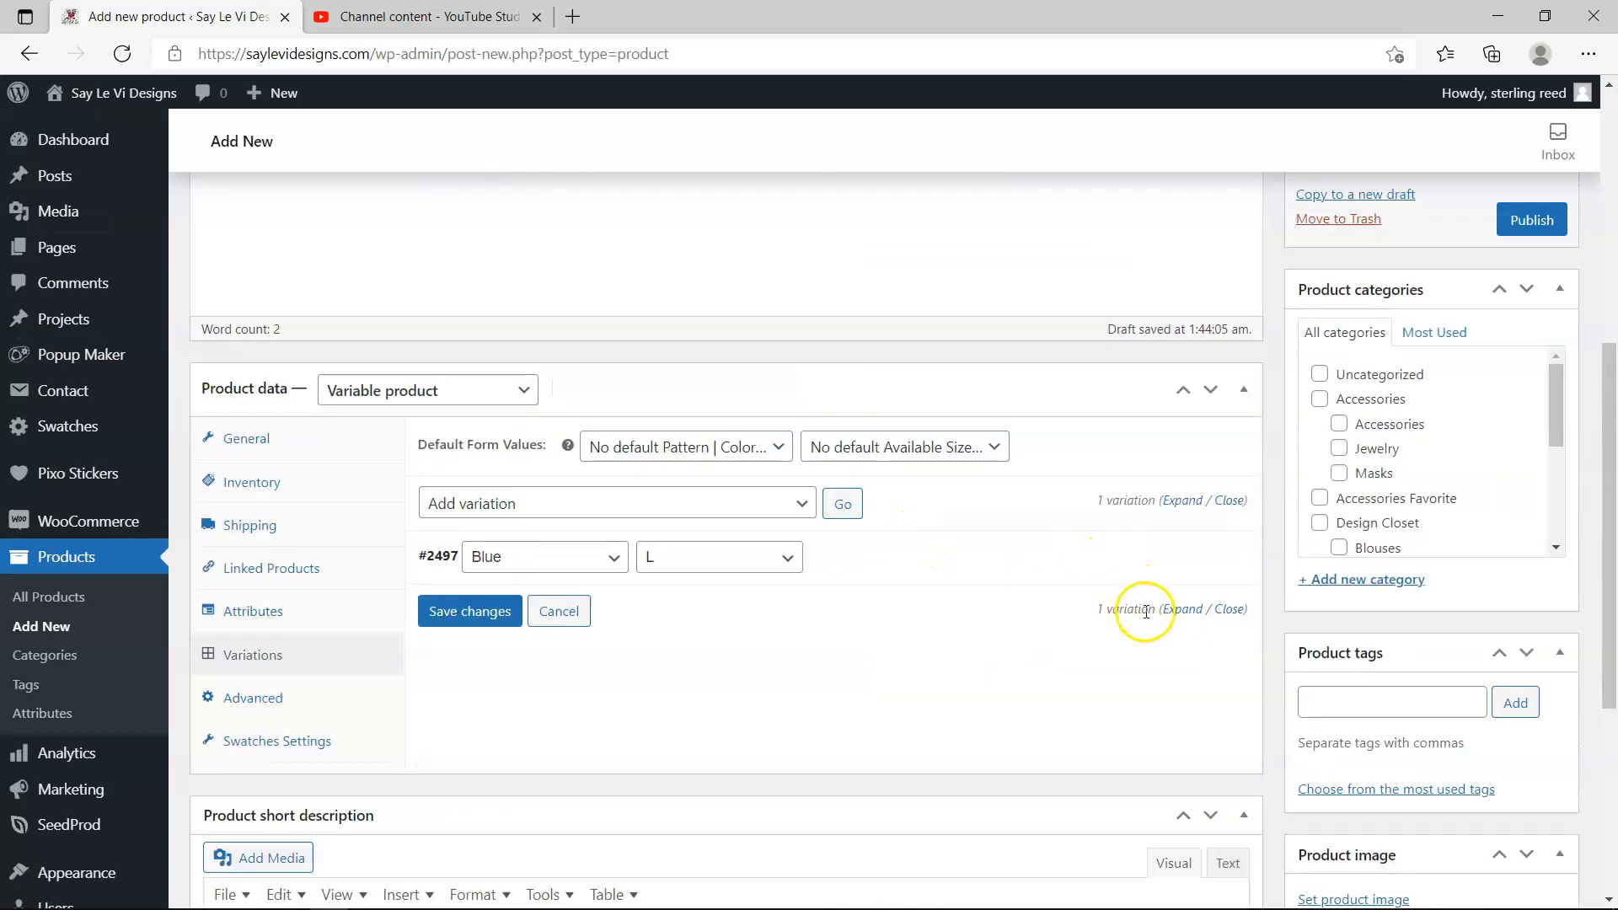
{"action": "mouse_move", "coordinate": [1182, 565]}
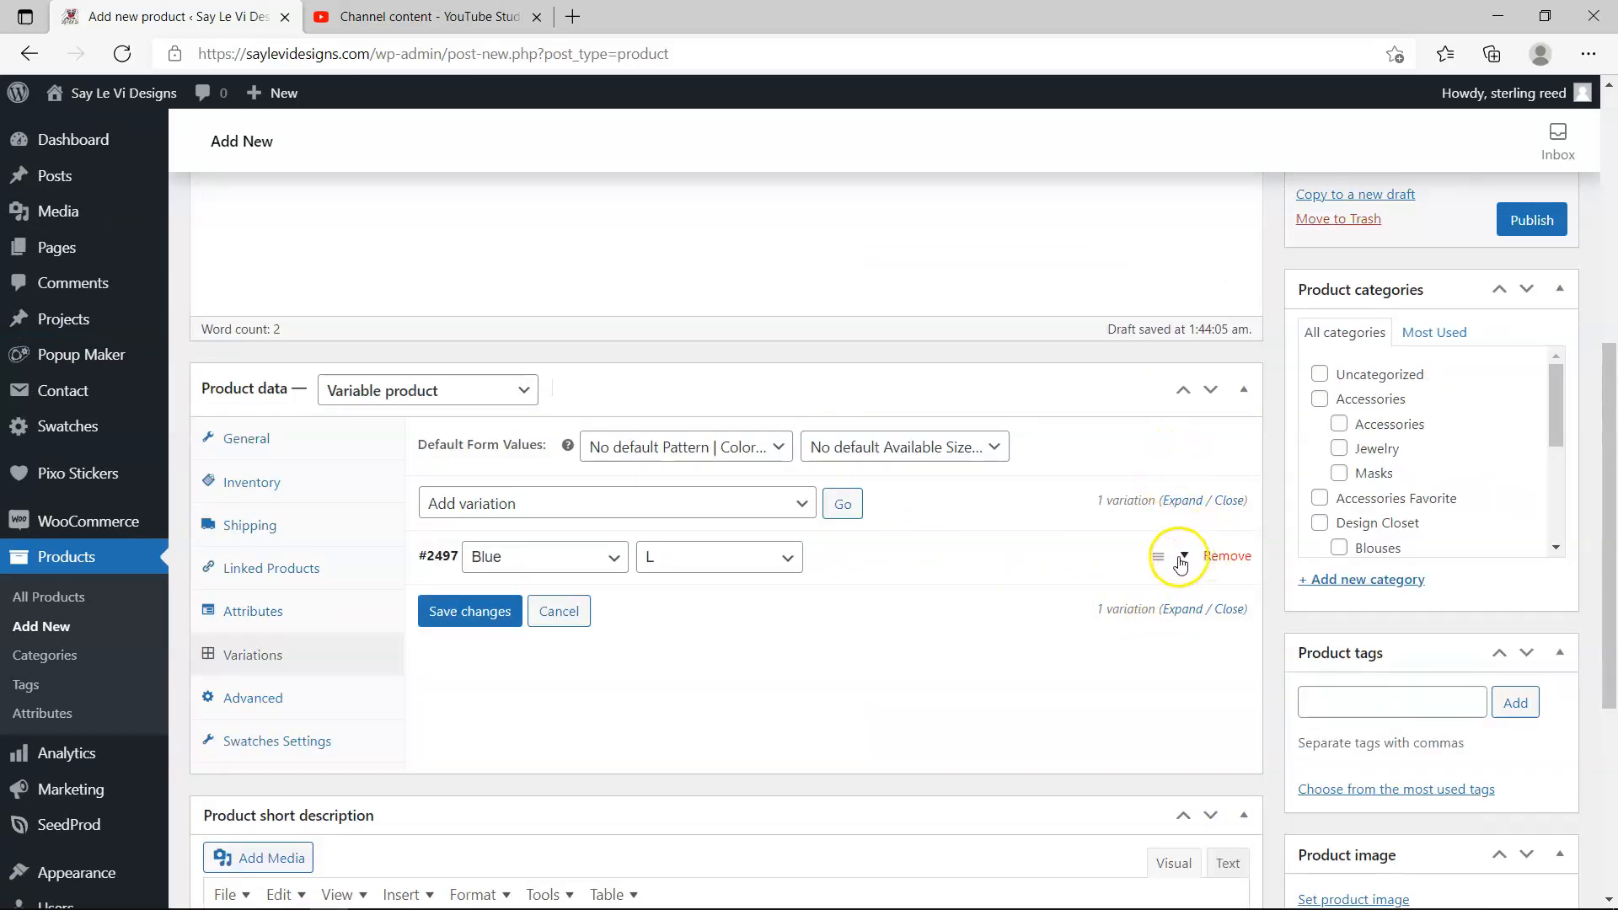
{"action": "left_click", "coordinate": [1211, 391]}
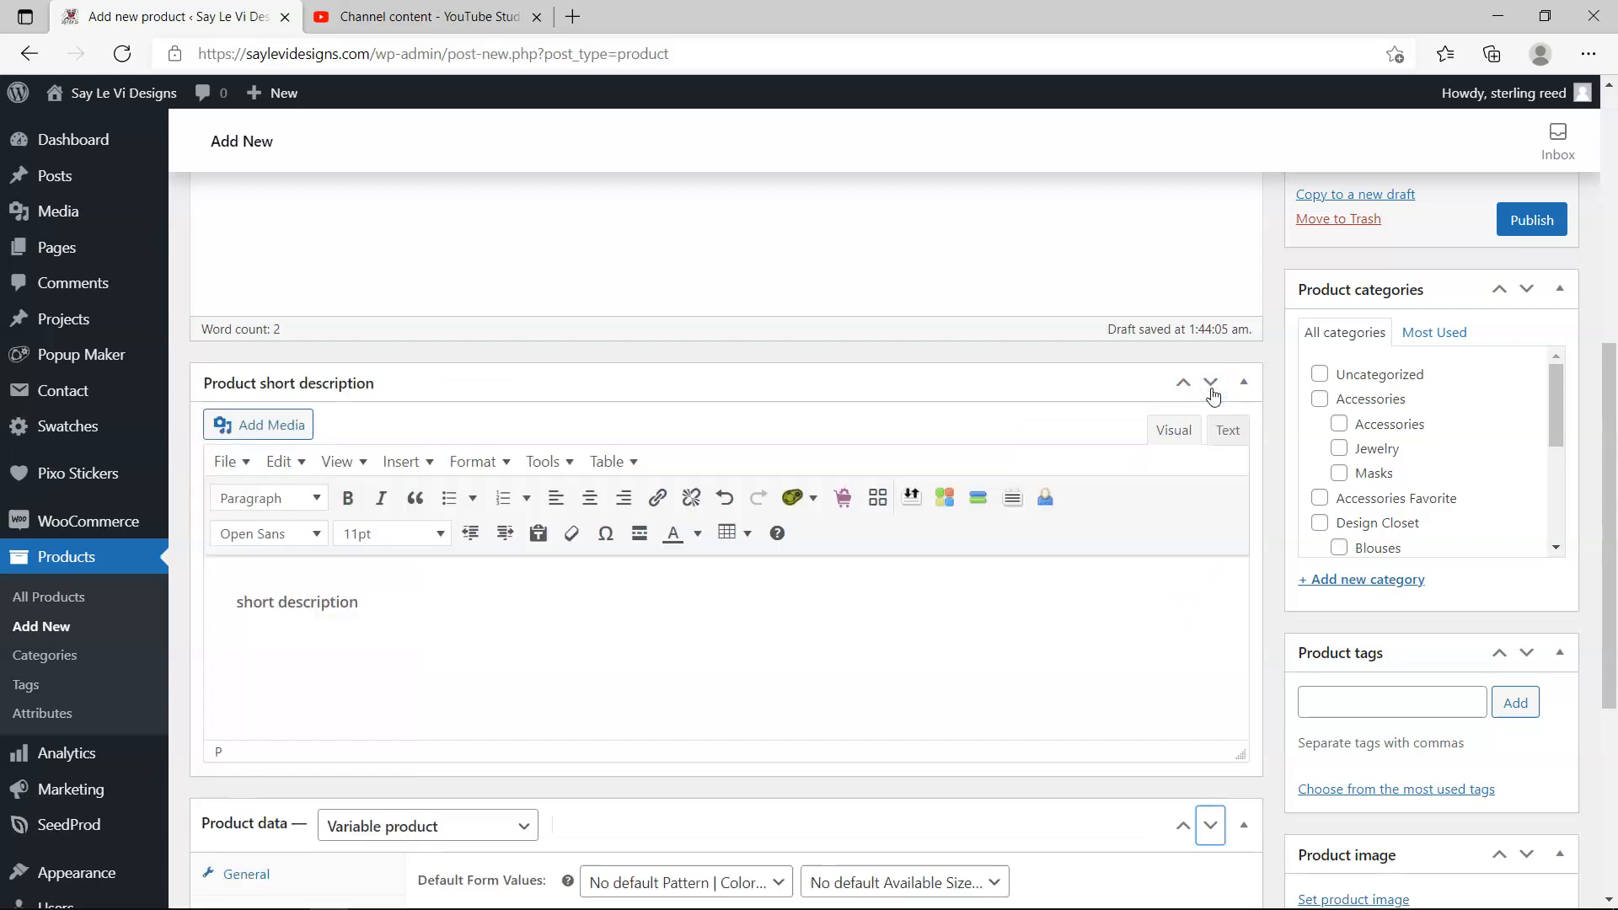
{"action": "left_click", "coordinate": [1211, 383]}
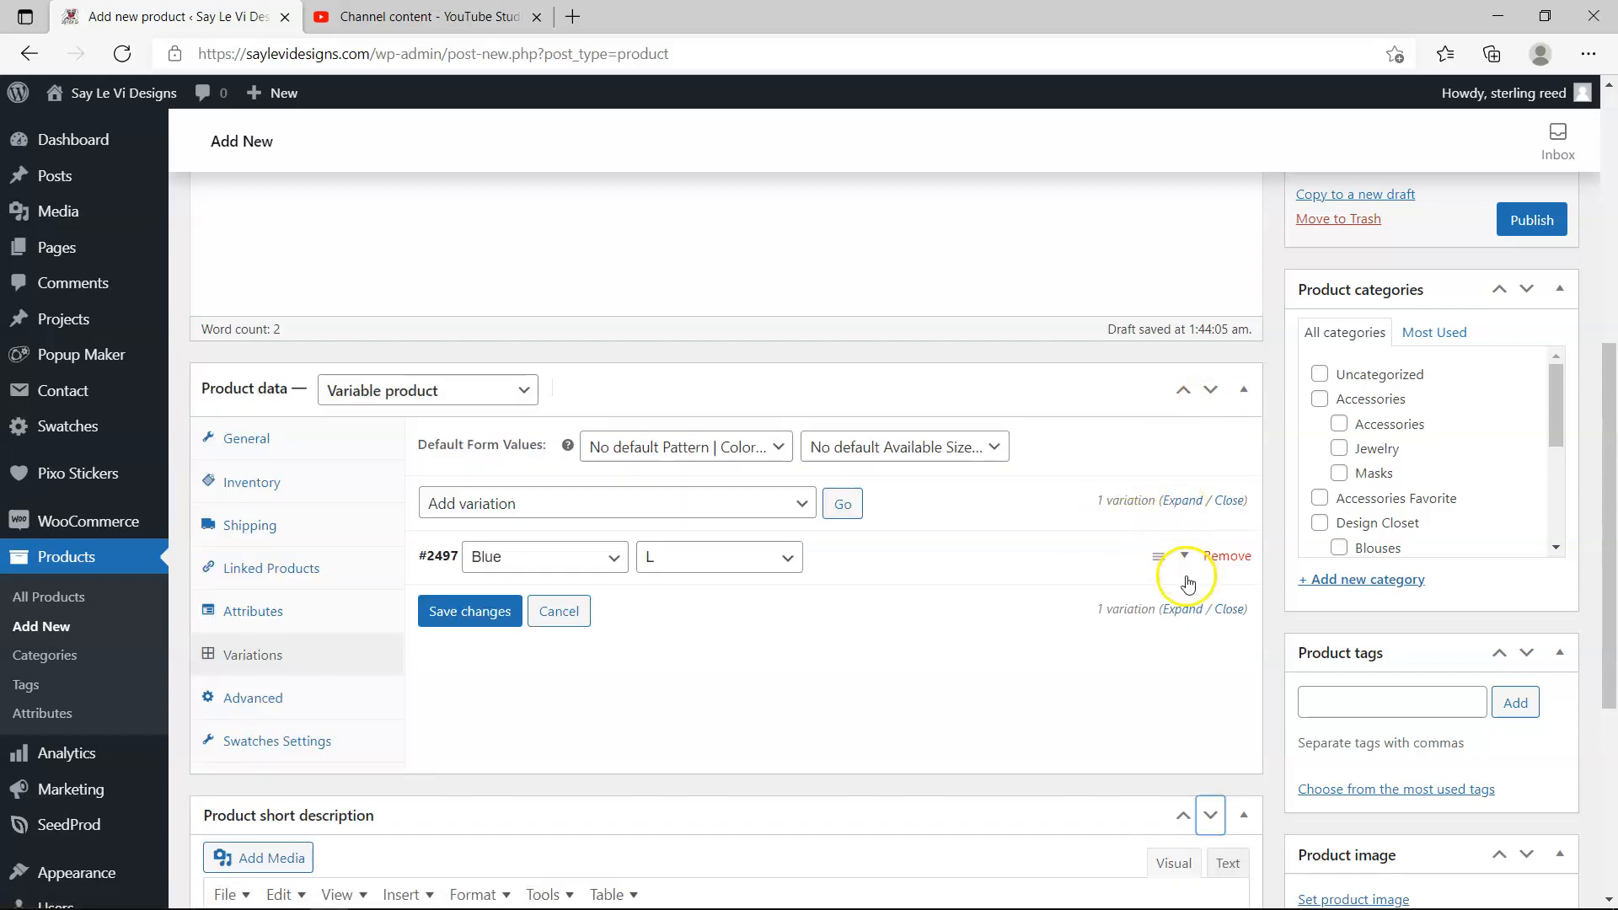
{"action": "left_click", "coordinate": [1186, 560]}
{"action": "left_click", "coordinate": [1186, 559]}
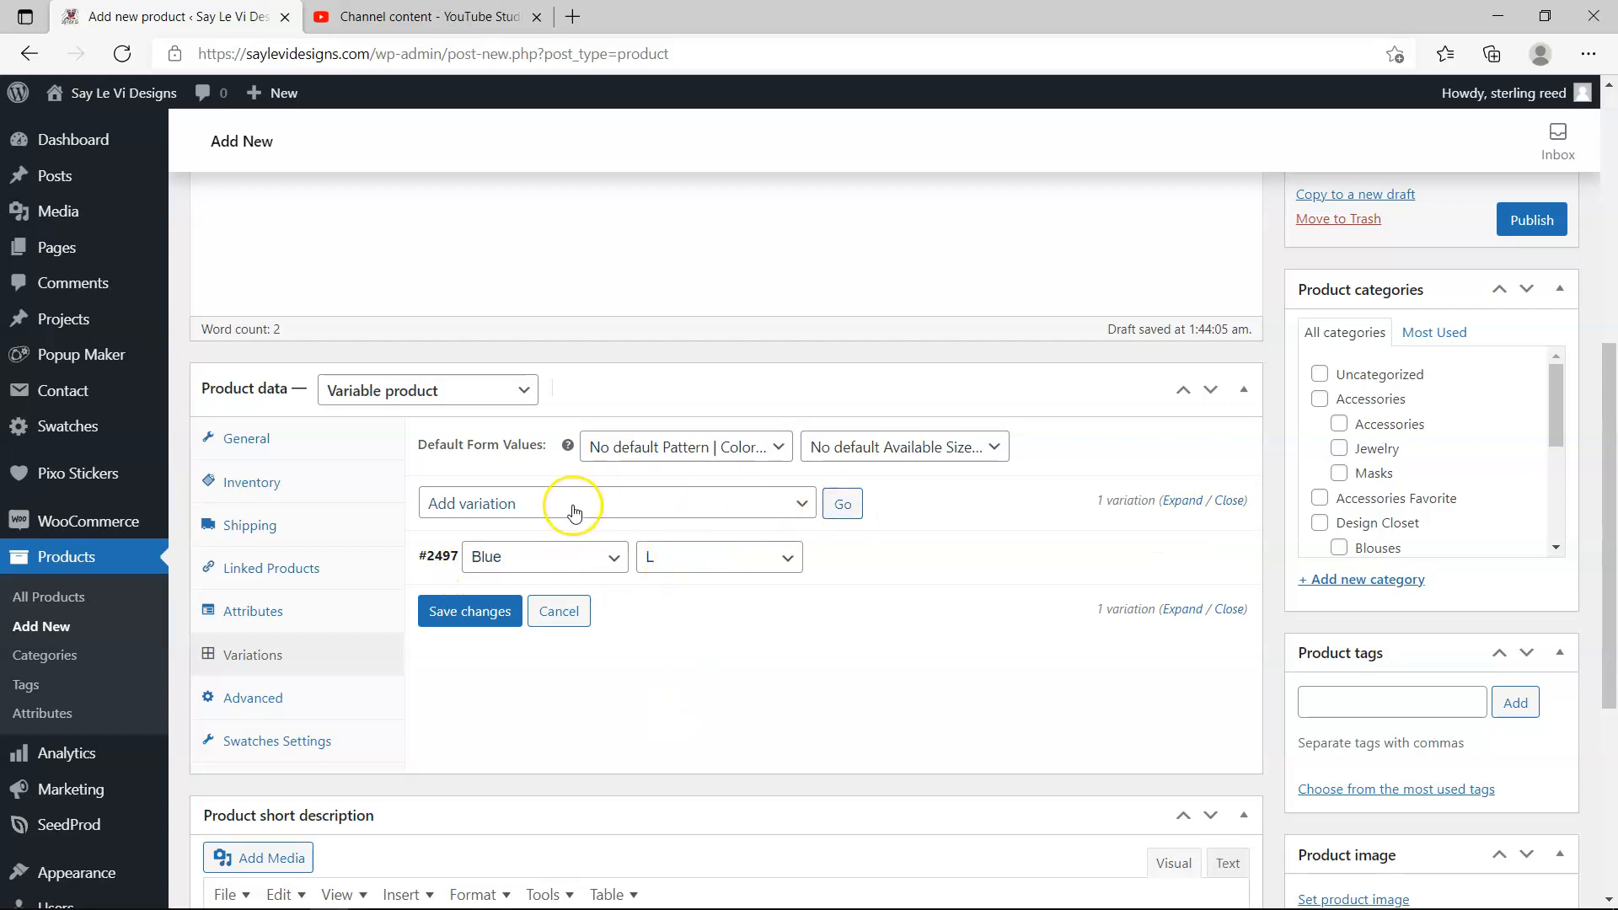
- Add a second variation and set it to pattern/color Blue and size L/XL
{"action": "left_click", "coordinate": [837, 506]}
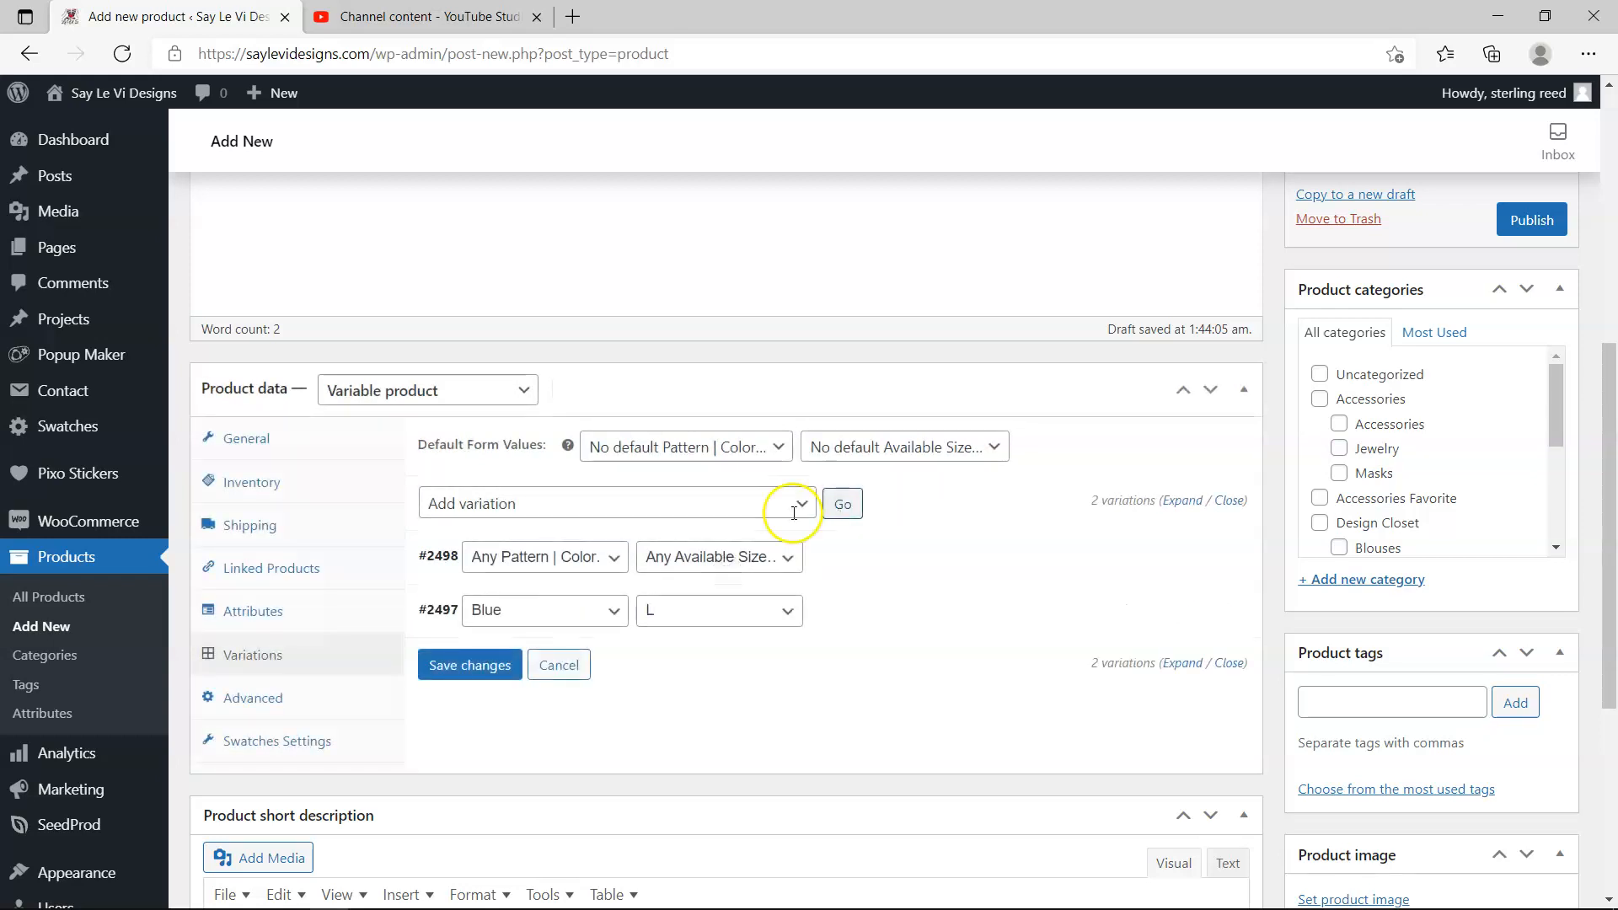
{"action": "left_click", "coordinate": [564, 559]}
{"action": "left_click", "coordinate": [516, 624]}
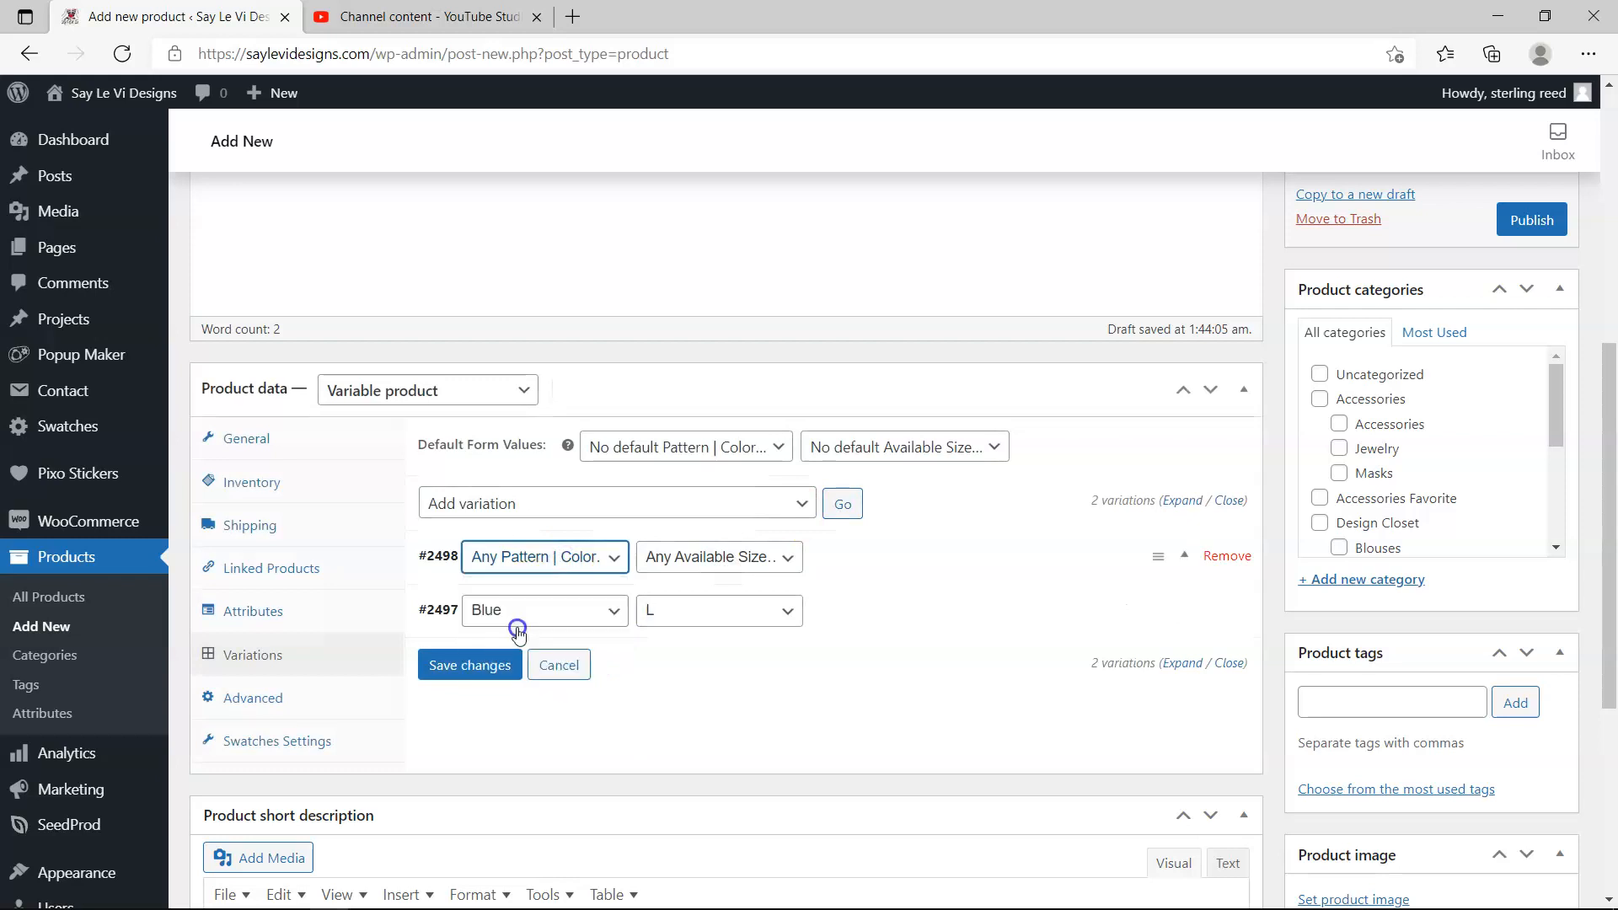
{"action": "left_click", "coordinate": [699, 560]}
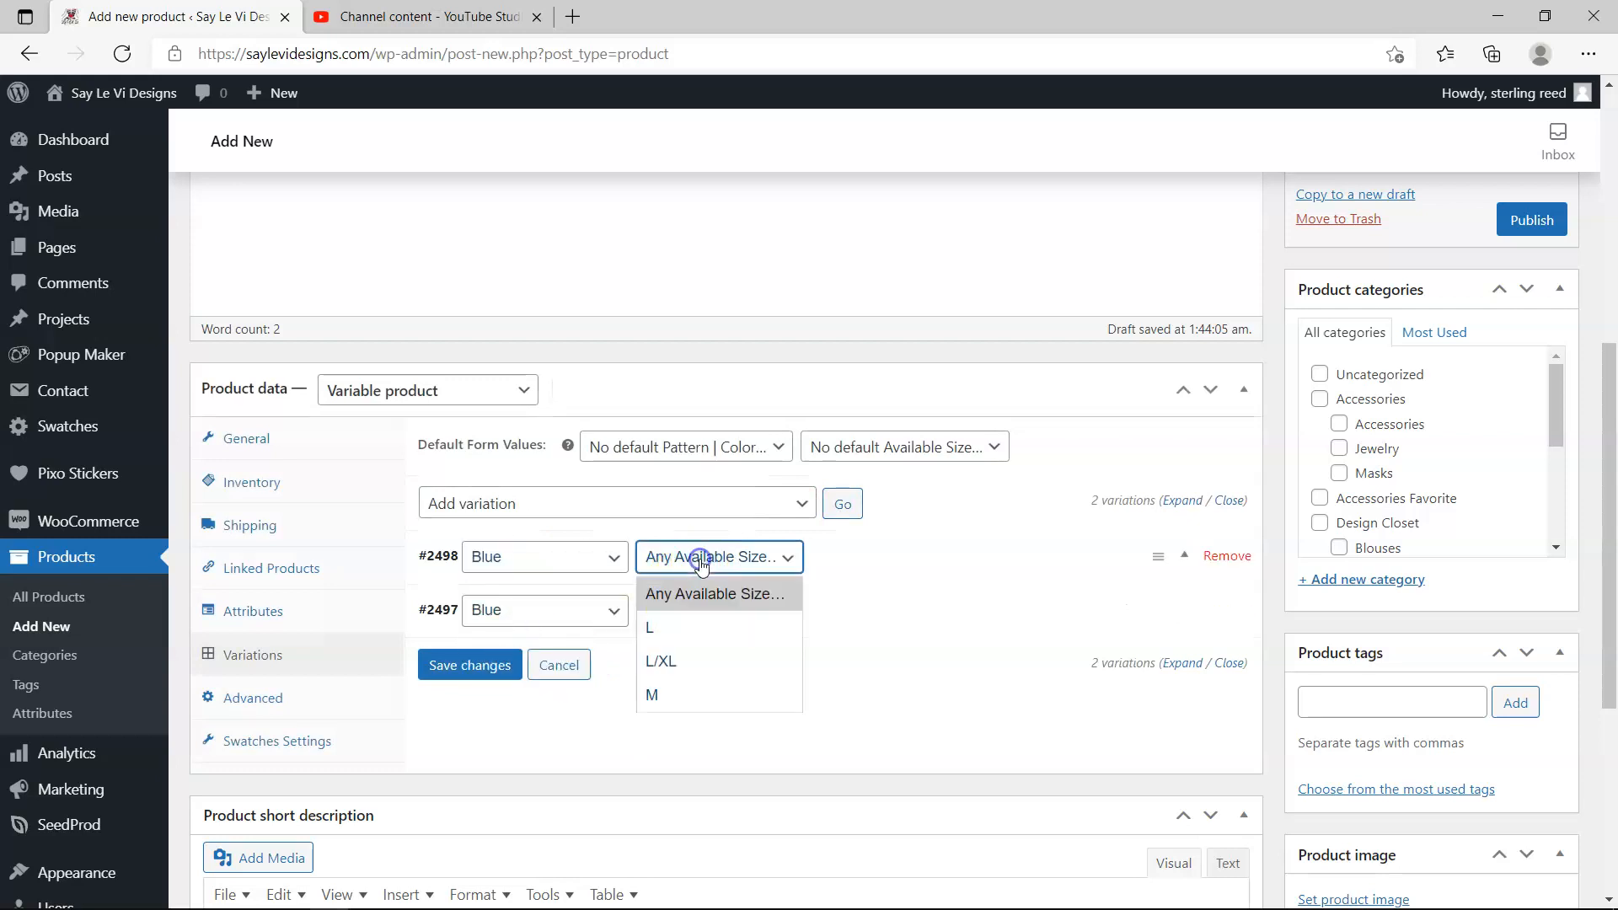
{"action": "left_click", "coordinate": [688, 663]}
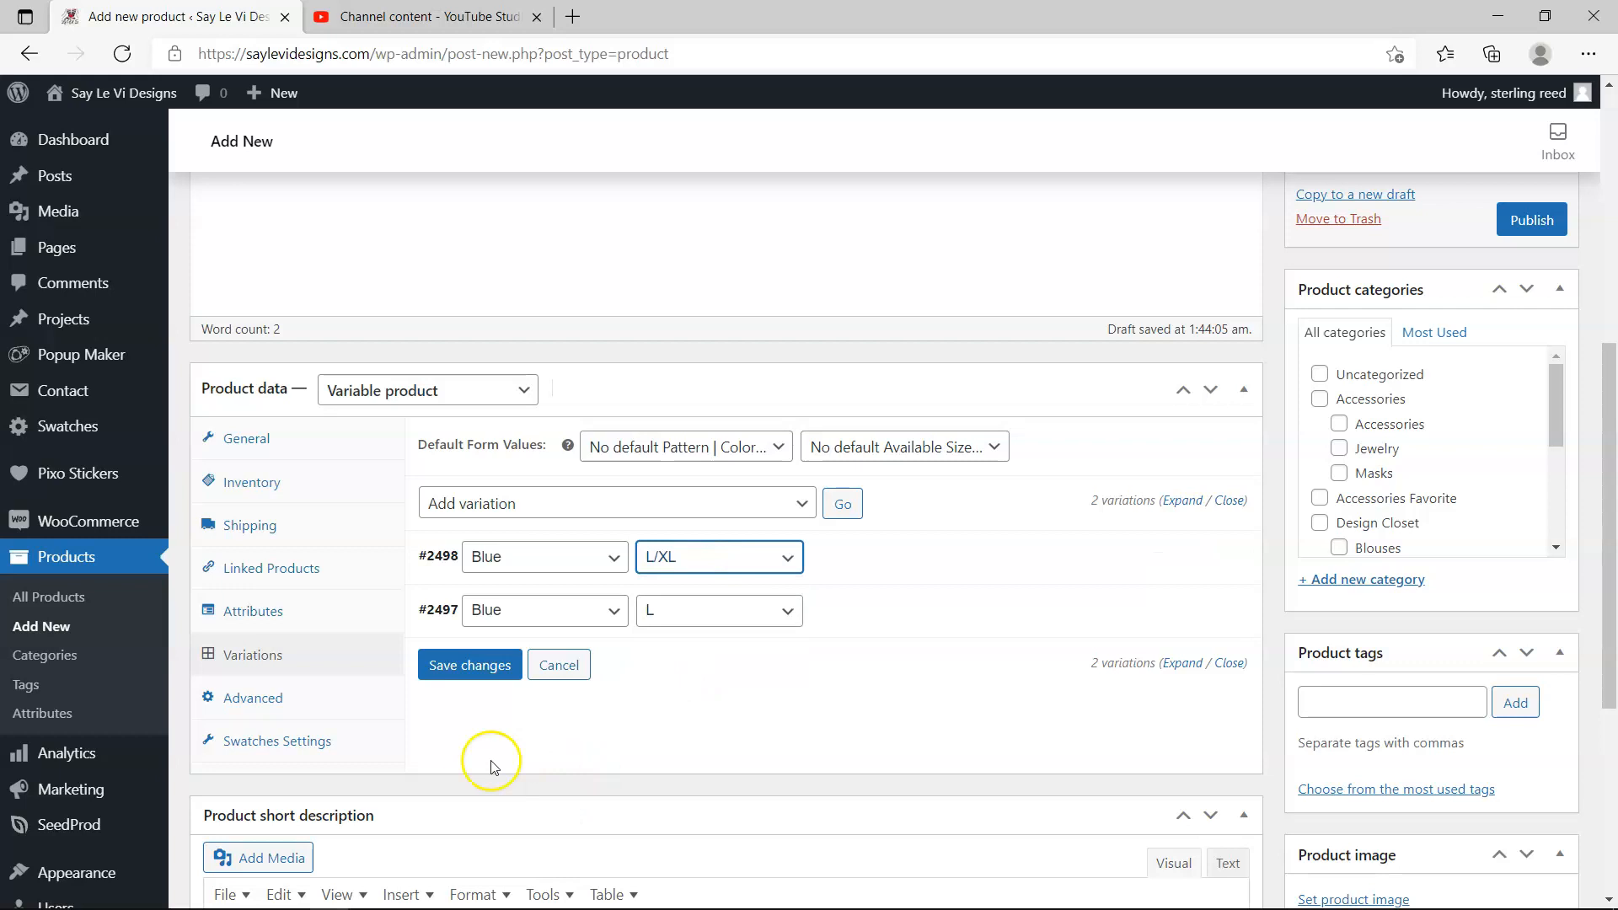
- Enable stock management for the Blue L/XL variation, with regular price 25, stock quantity 4 and low stock threshold 1
{"action": "mouse_move", "coordinate": [994, 569]}
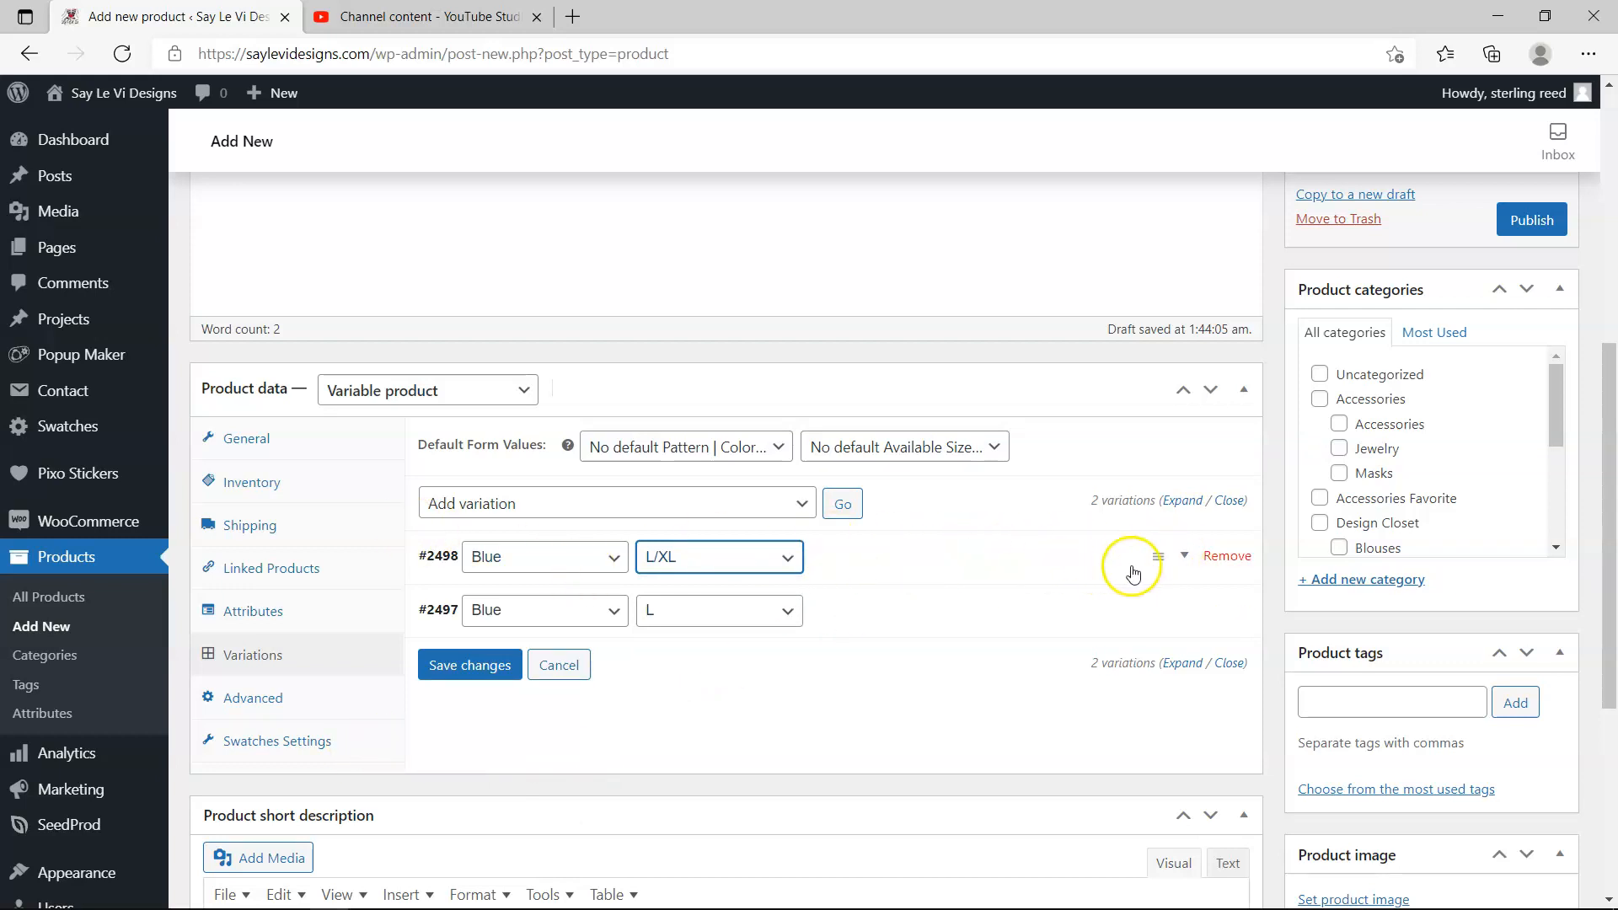
{"action": "left_click", "coordinate": [1183, 556]}
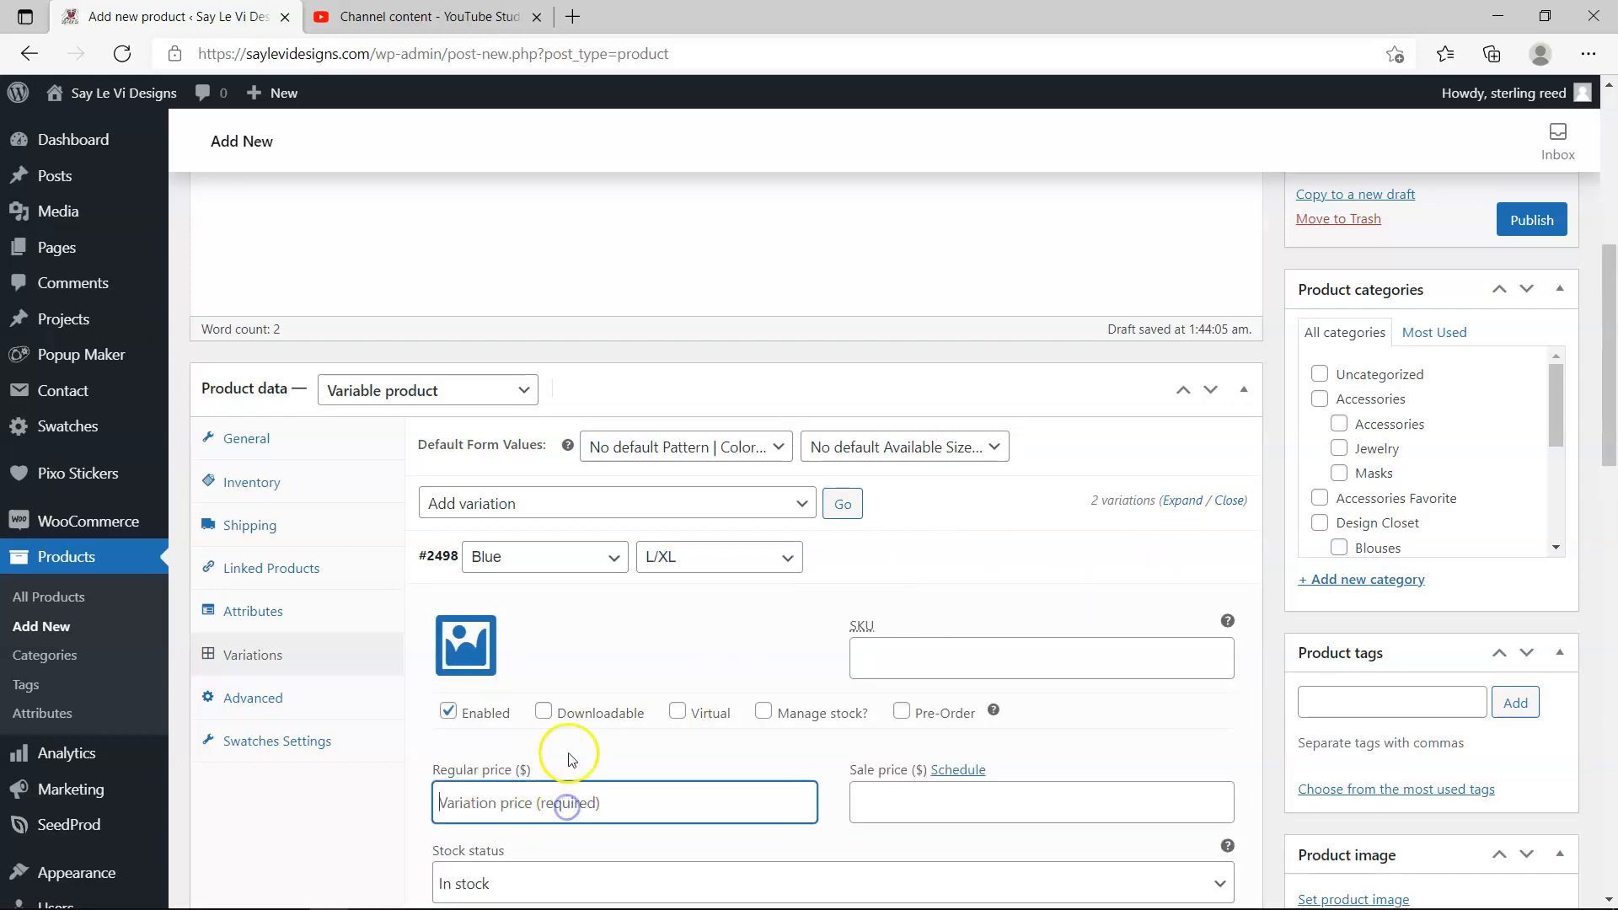
{"action": "left_click", "coordinate": [763, 710]}
{"action": "left_click", "coordinate": [529, 802]}
{"action": "left_click", "coordinate": [589, 809]}
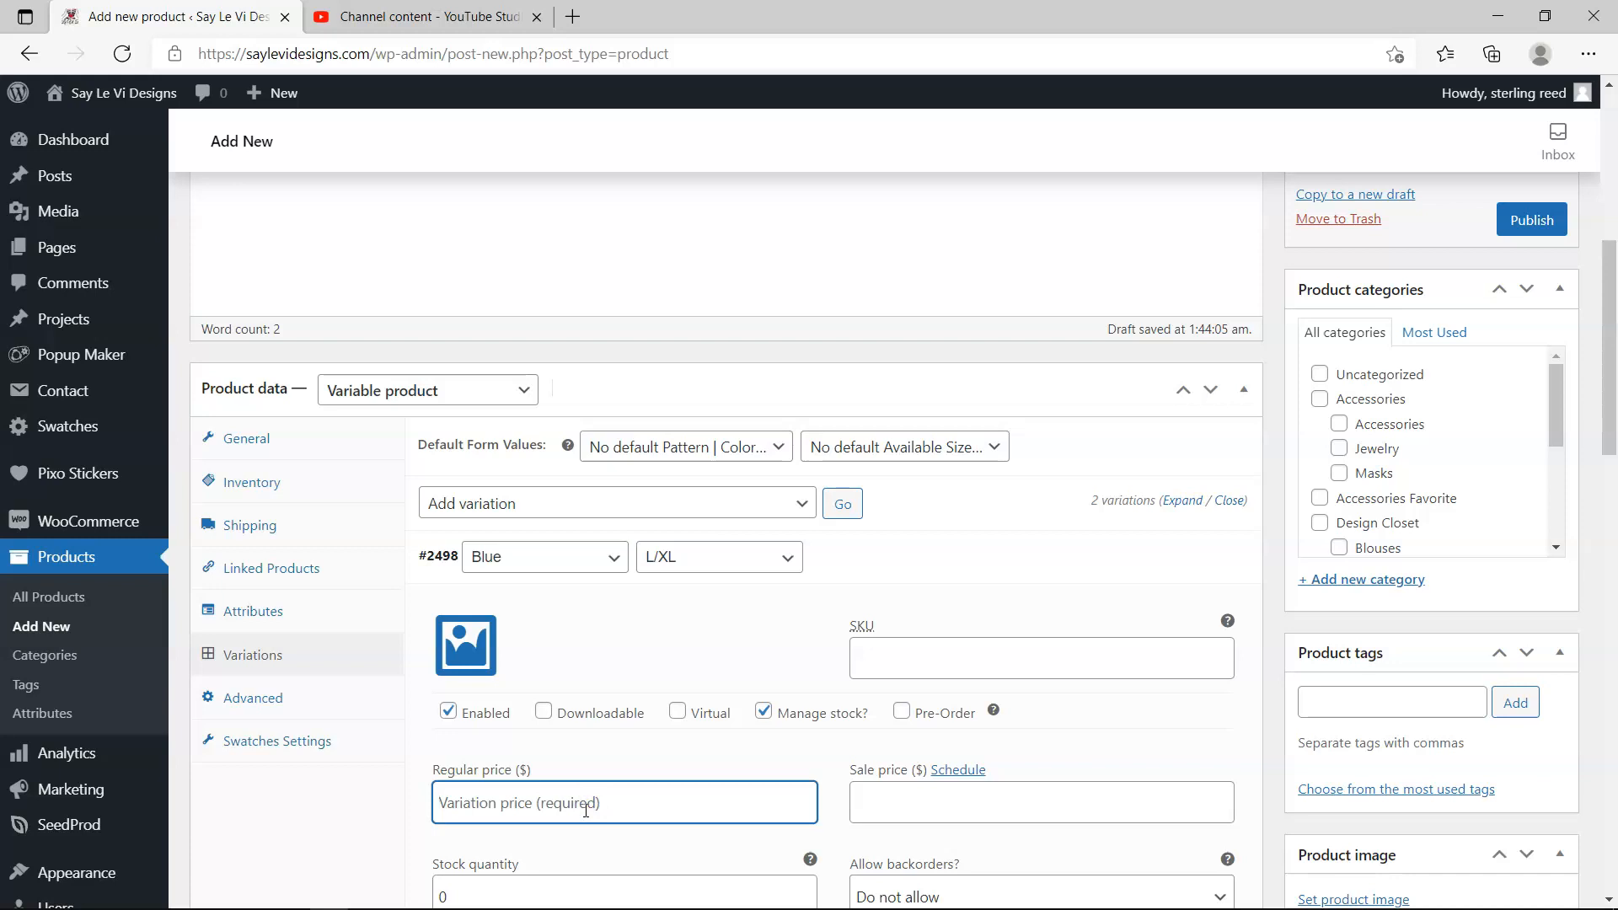
{"action": "type", "text": "25"}
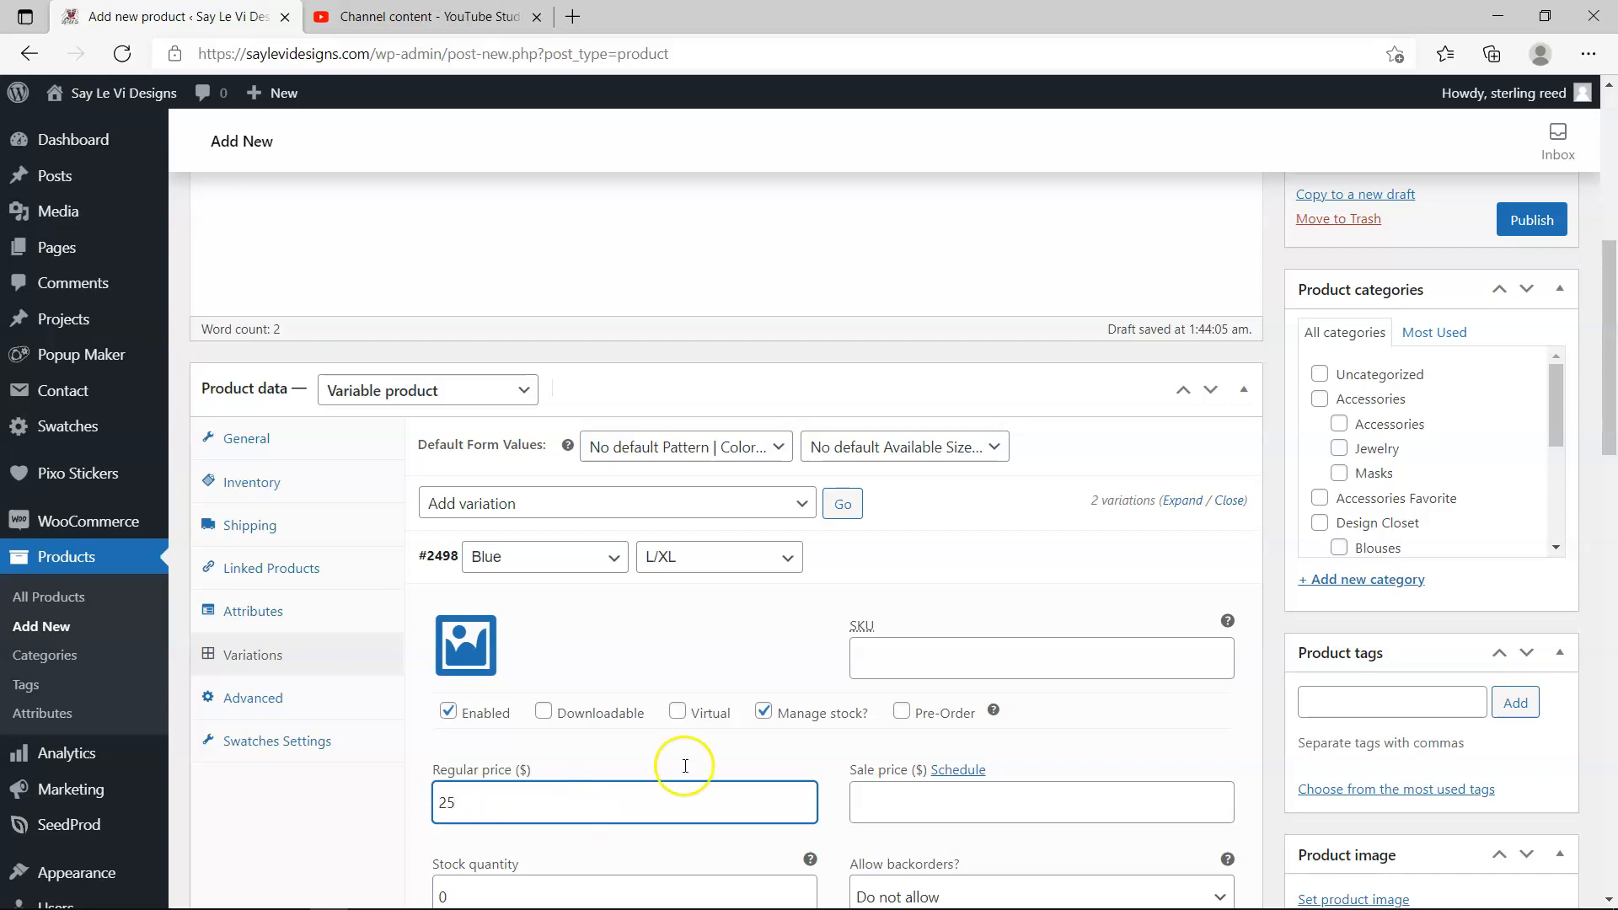
{"action": "scroll", "coordinate": [787, 733], "scroll_direction": "down", "scroll_amount": 3}
{"action": "left_click_drag", "start_coordinate": [506, 650], "coordinate": [407, 653]}
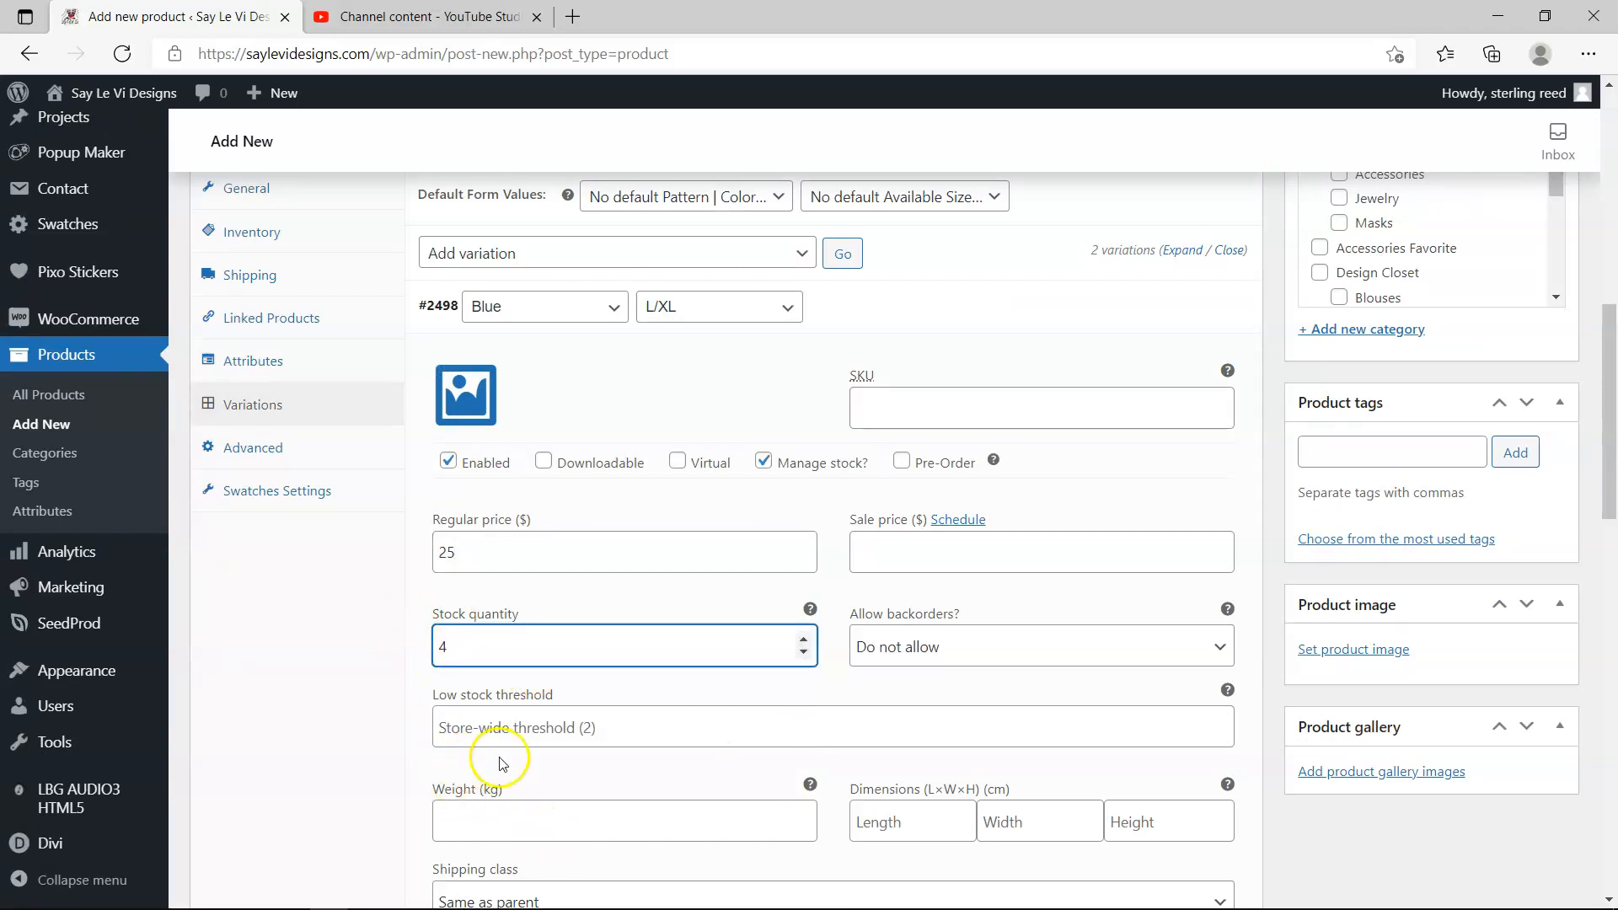
{"action": "left_click", "coordinate": [549, 735]}
{"action": "type", "text": "1"}
- Save the variation changes and collapse the Blue L/XL variation's details
{"action": "scroll", "coordinate": [563, 612], "scroll_direction": "down", "scroll_amount": 15}
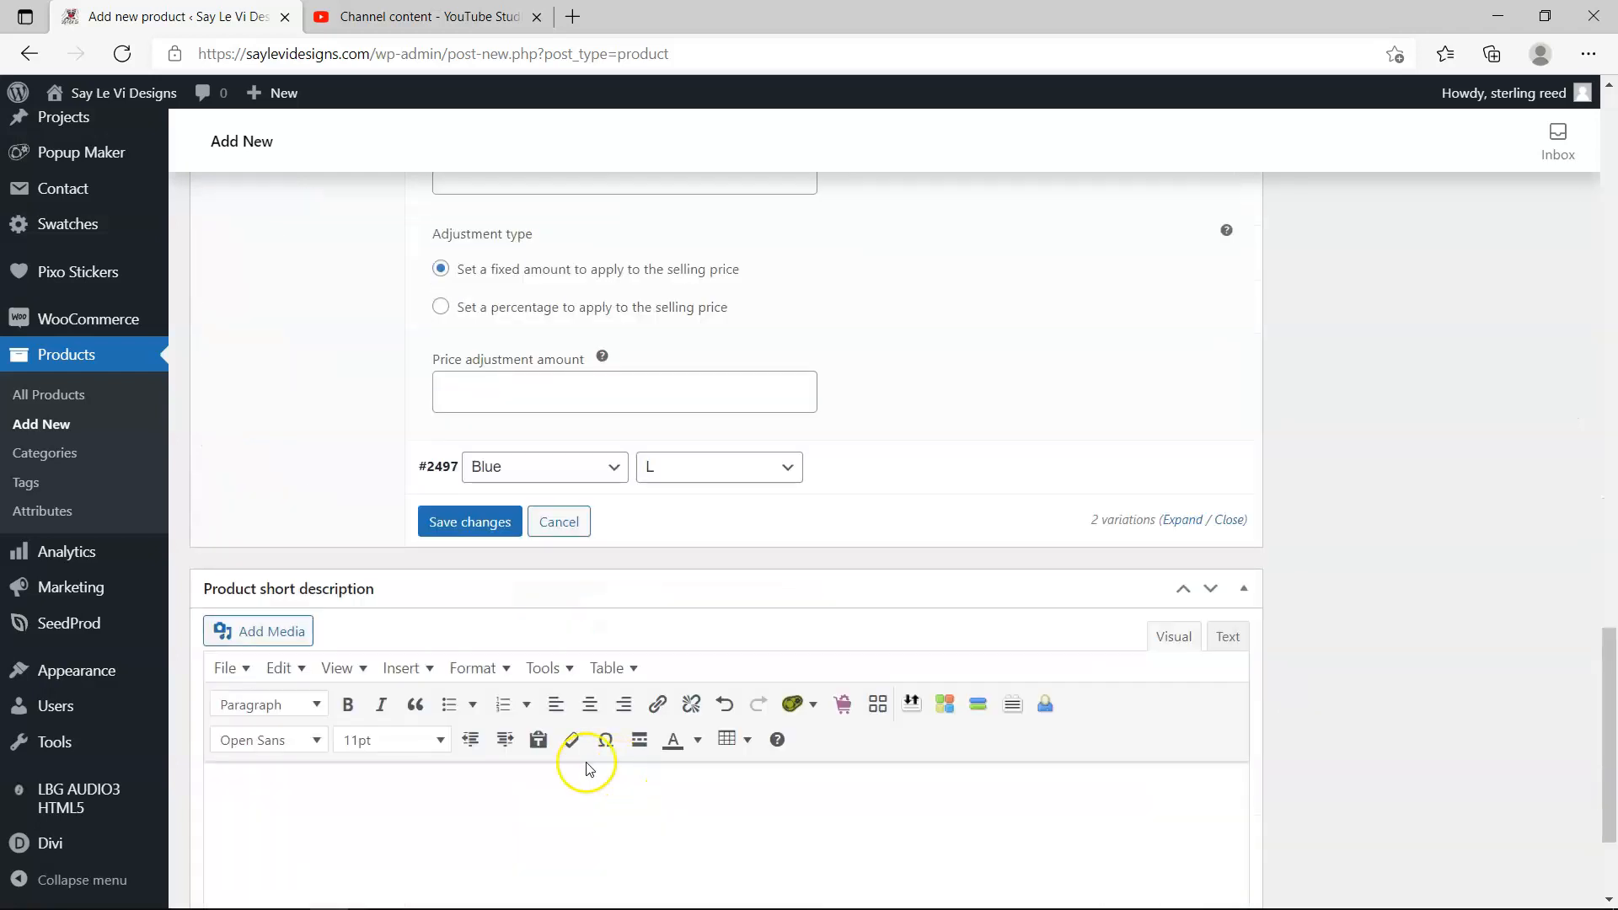
{"action": "left_click", "coordinate": [505, 521]}
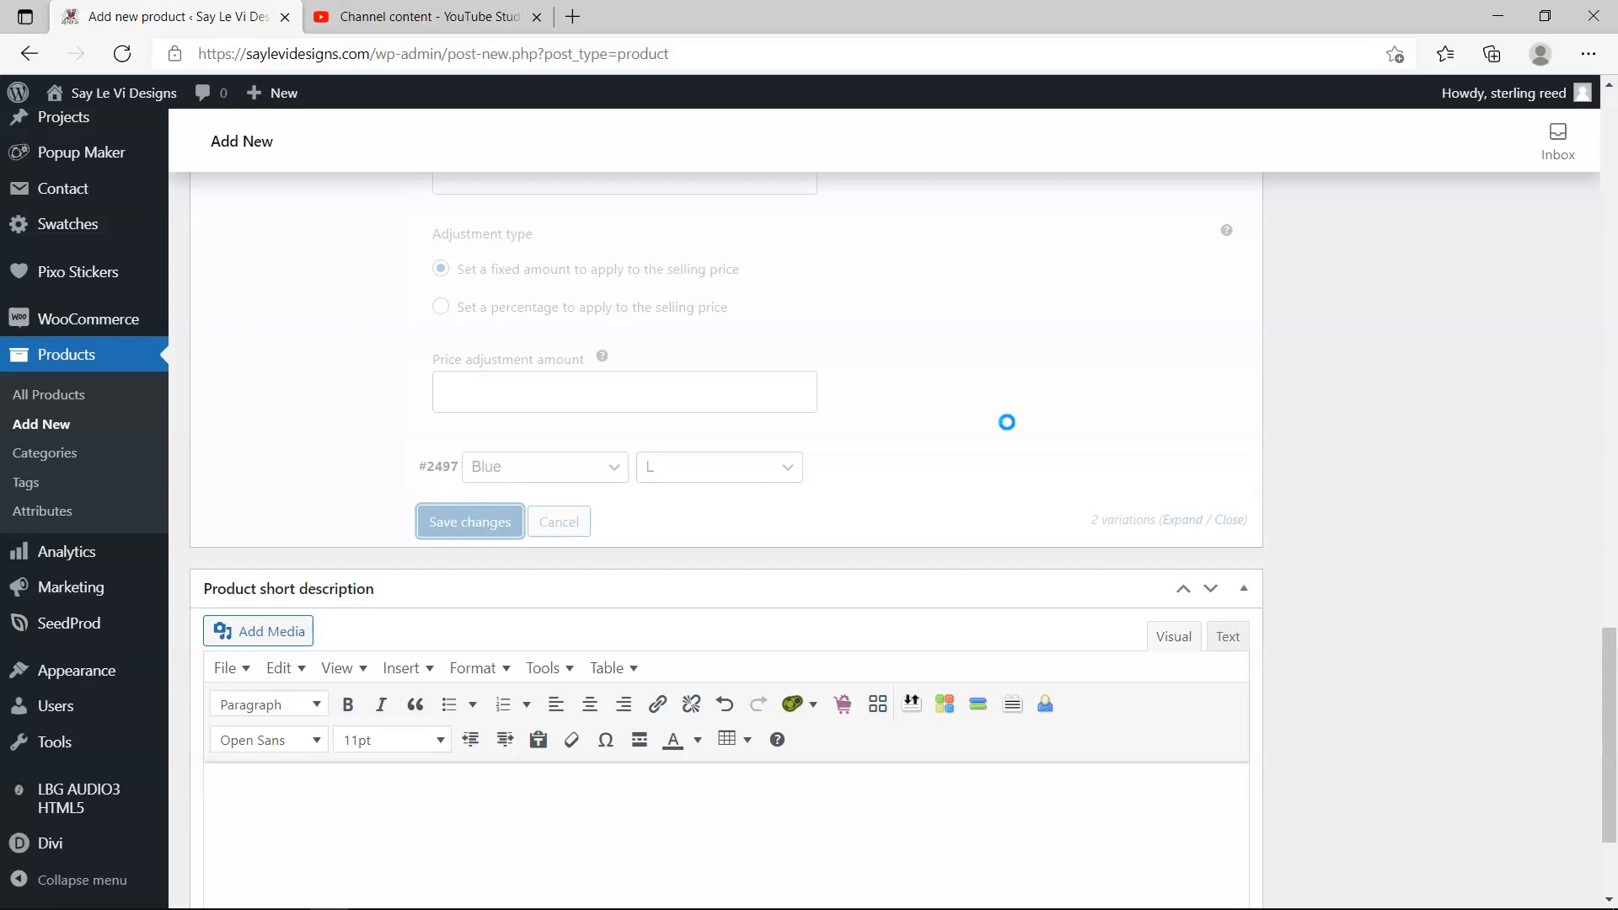
{"action": "scroll", "coordinate": [1009, 426], "scroll_direction": "up", "scroll_amount": 12}
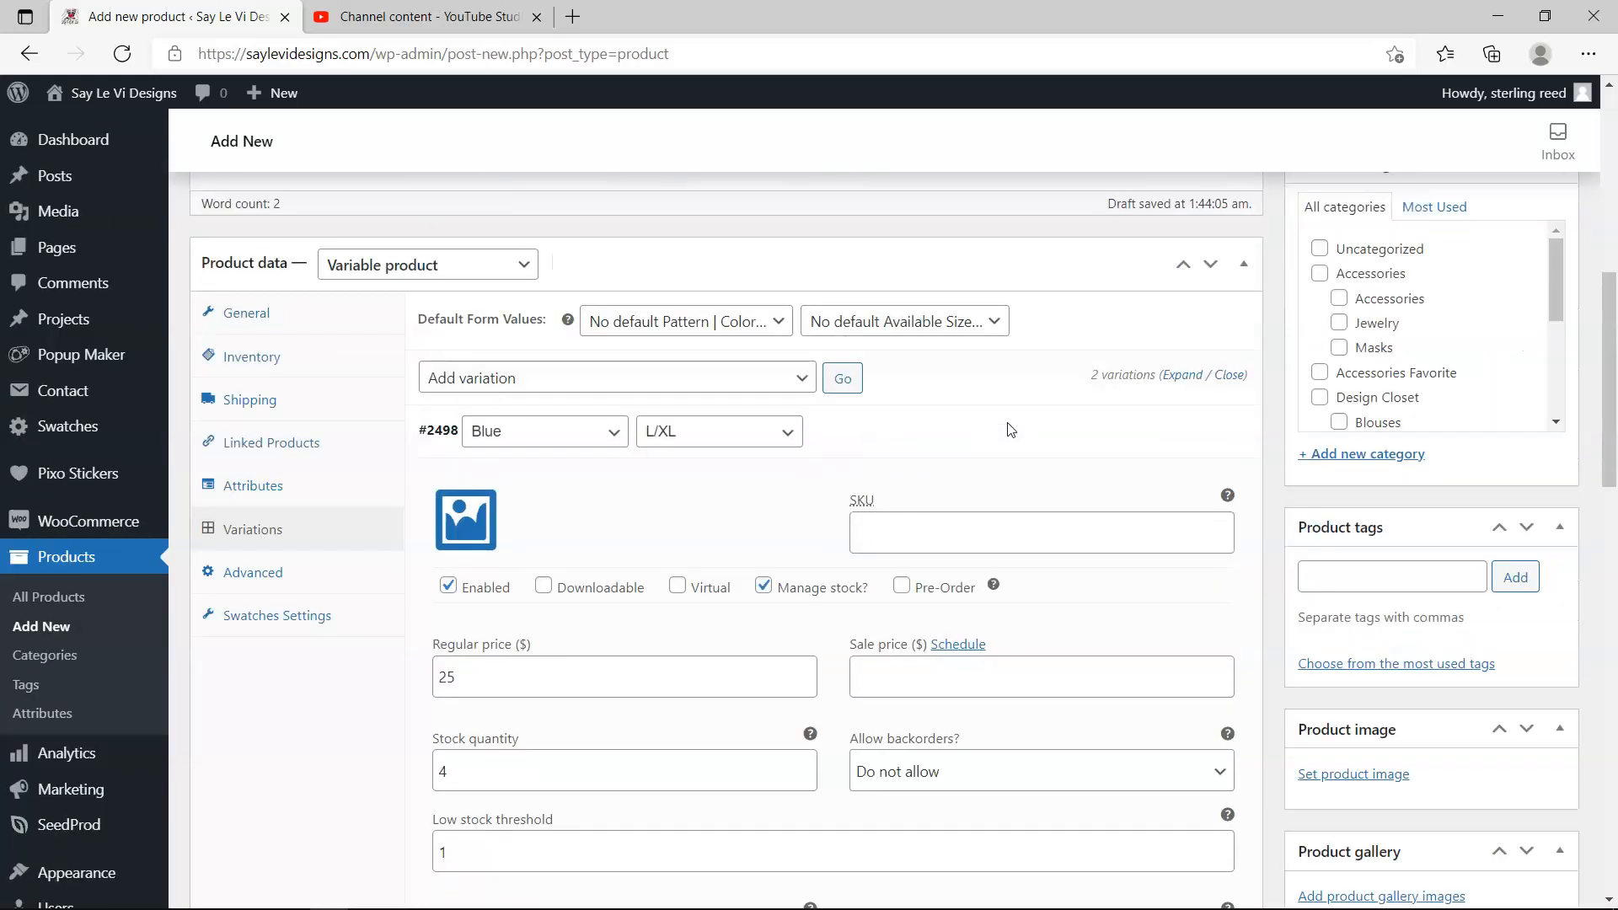
{"action": "scroll", "coordinate": [1078, 581], "scroll_direction": "down", "scroll_amount": 2}
{"action": "left_click", "coordinate": [1078, 573]}
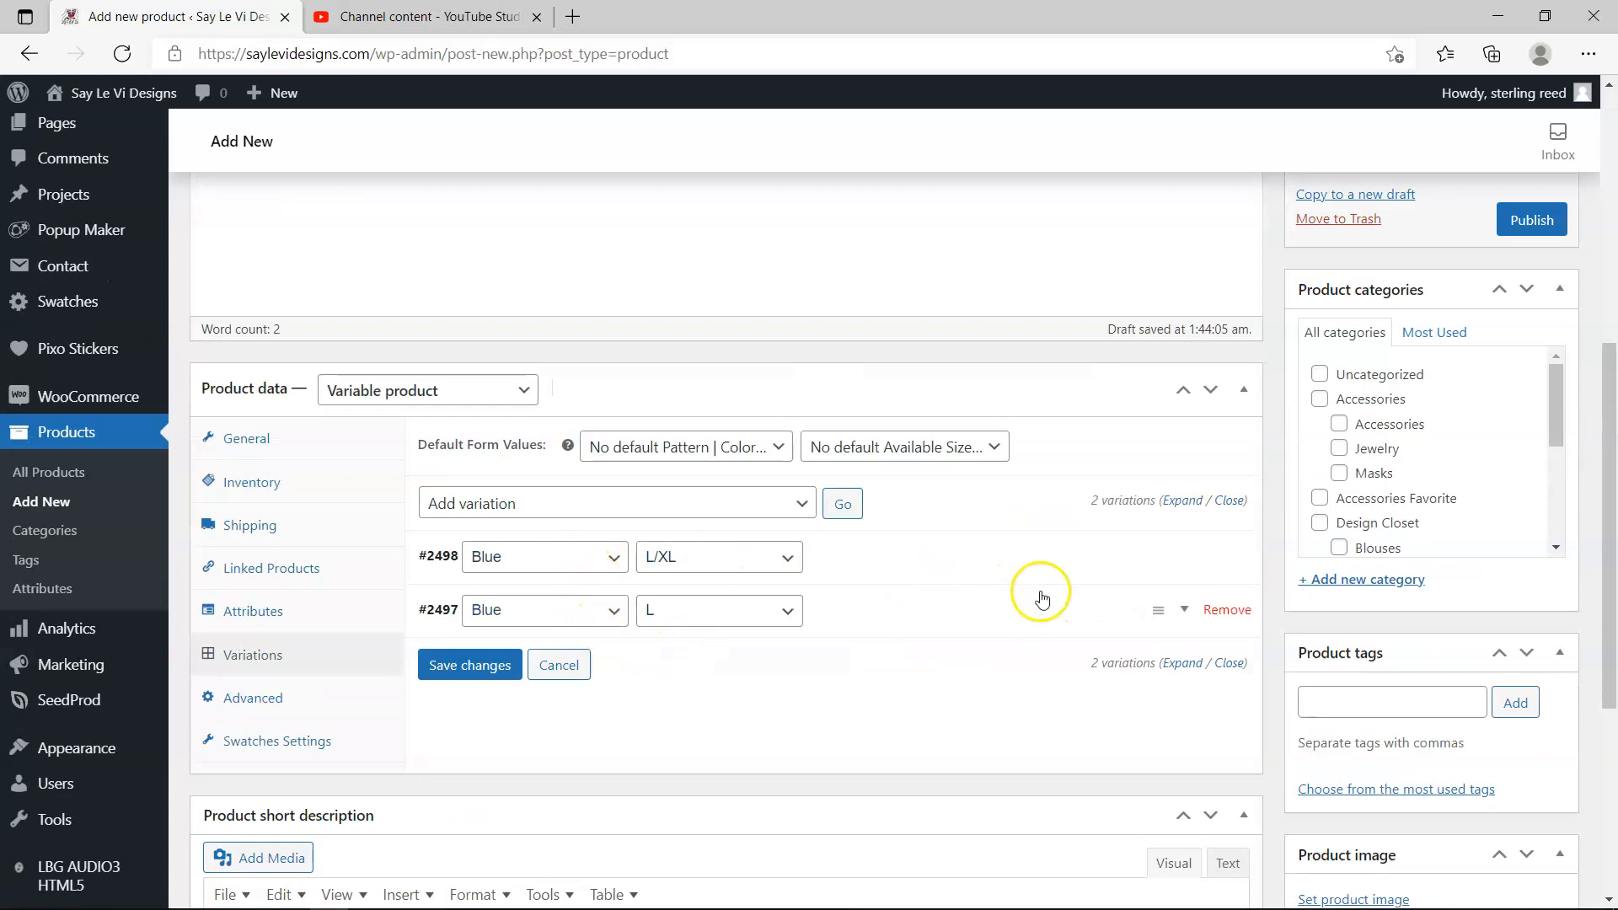
{"action": "left_click", "coordinate": [1178, 557]}
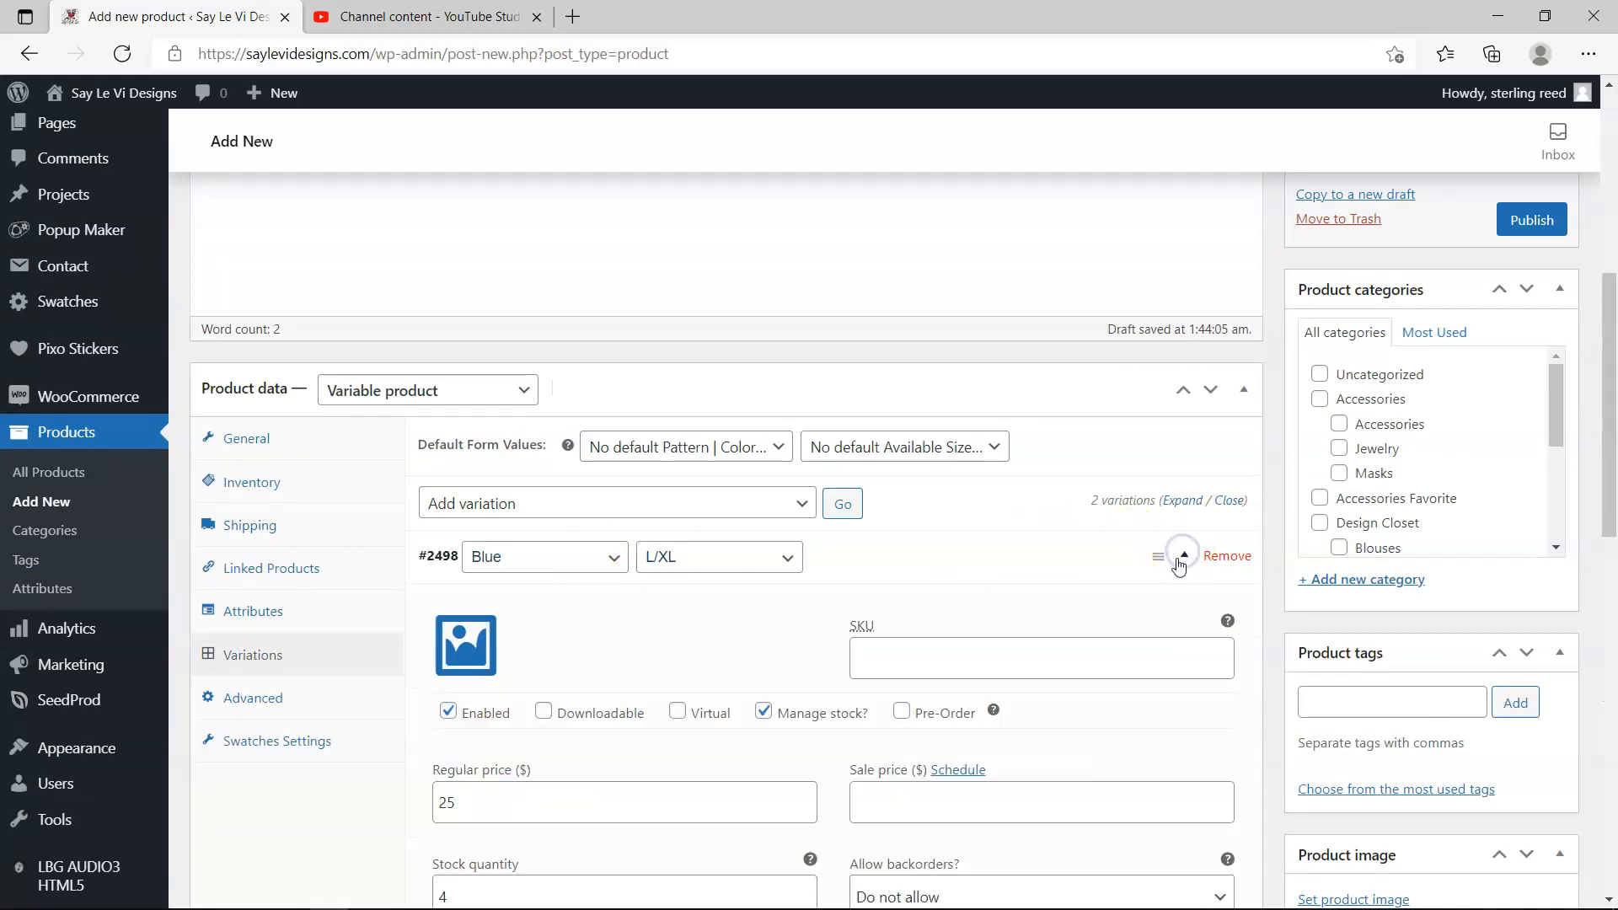
{"action": "left_click", "coordinate": [1184, 557]}
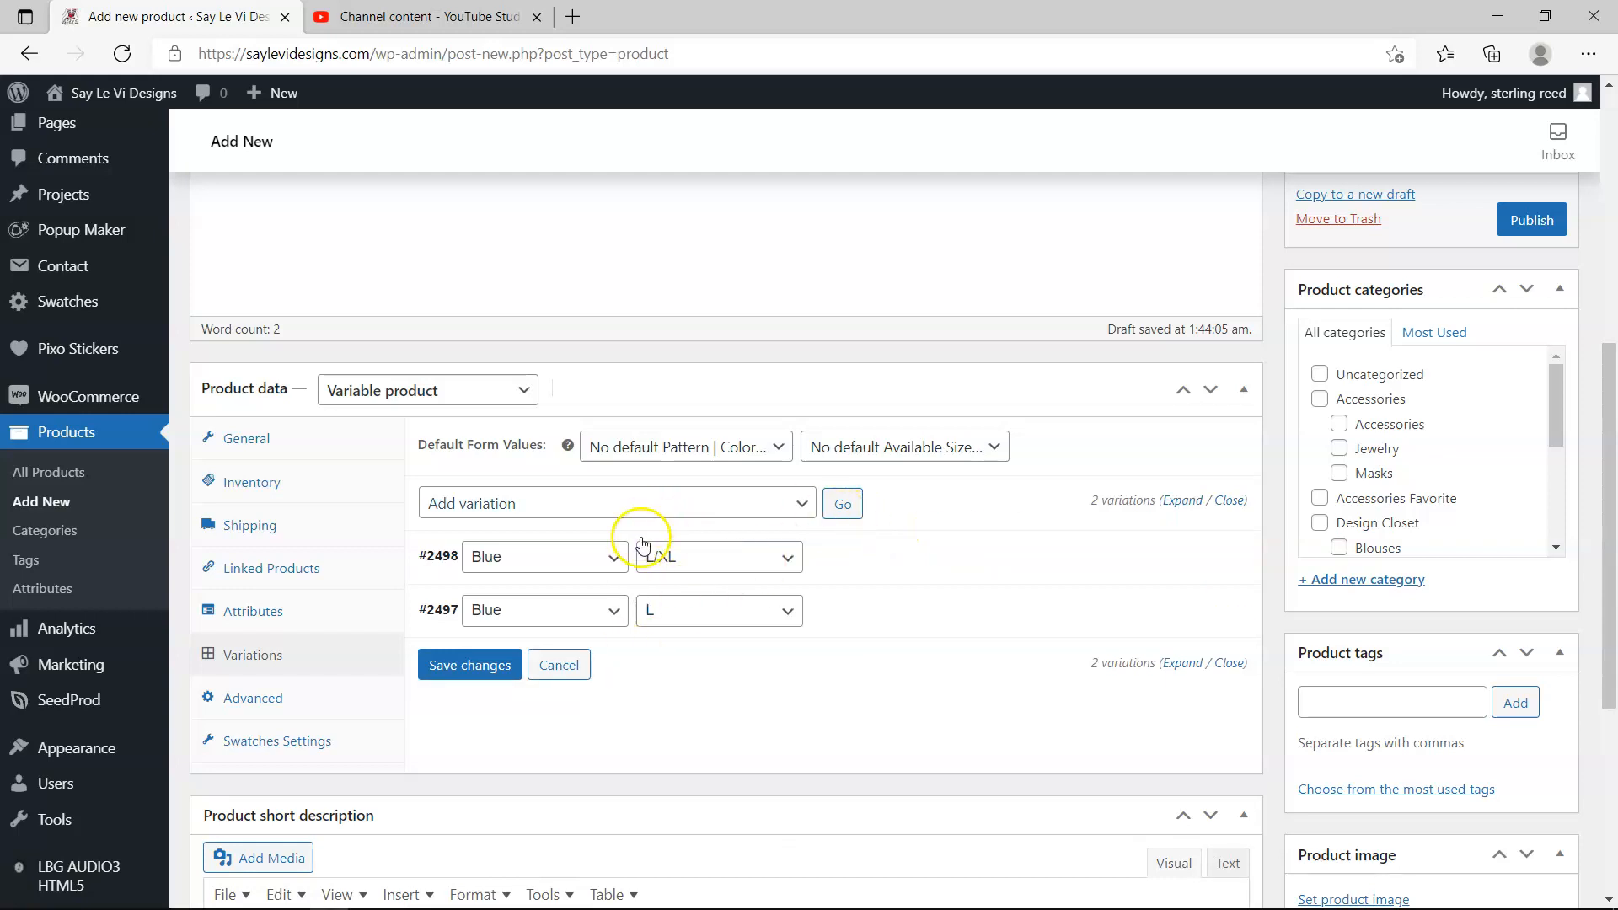
- Add a third variation and set its pattern/color to Hunter Green
{"action": "left_click", "coordinate": [804, 510]}
{"action": "left_click", "coordinate": [803, 505]}
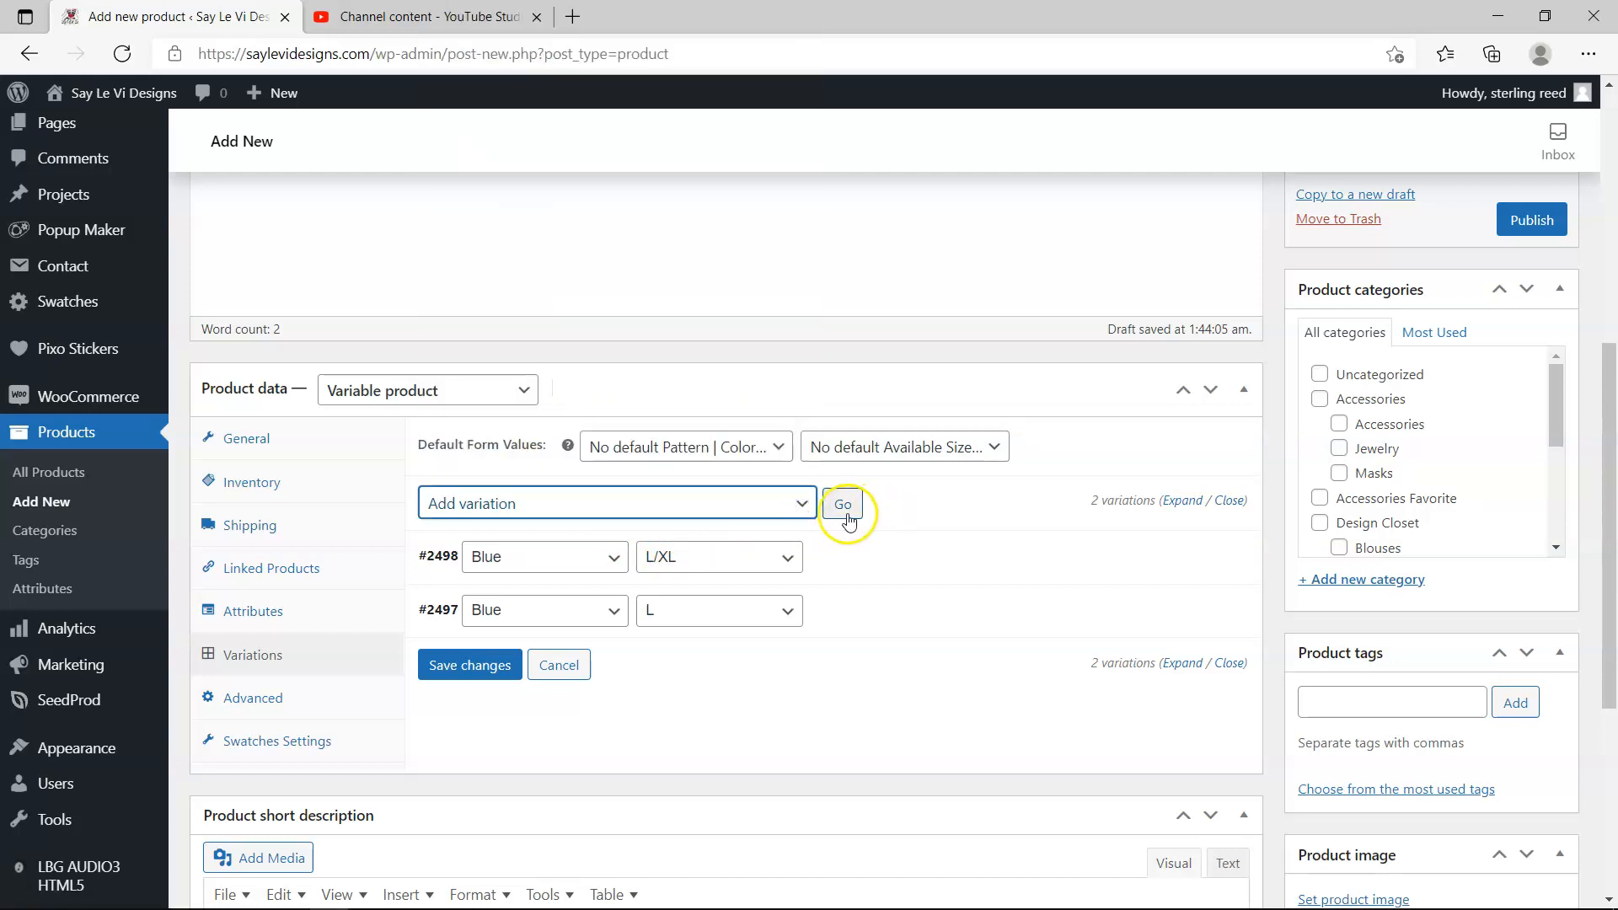
{"action": "left_click", "coordinate": [841, 509]}
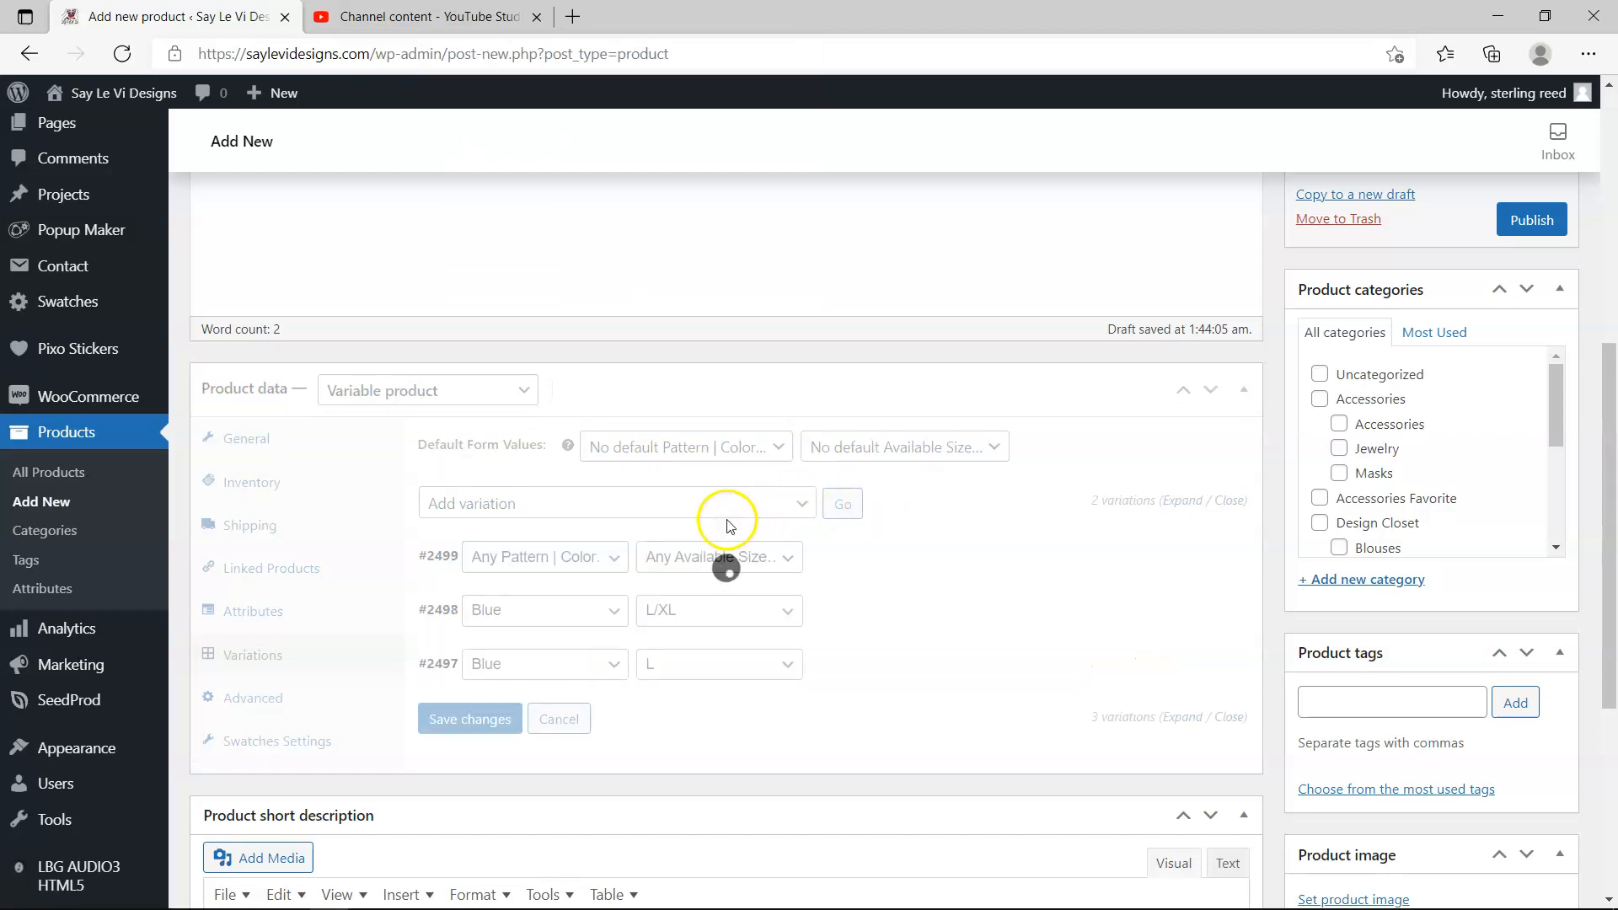
{"action": "left_click", "coordinate": [518, 558]}
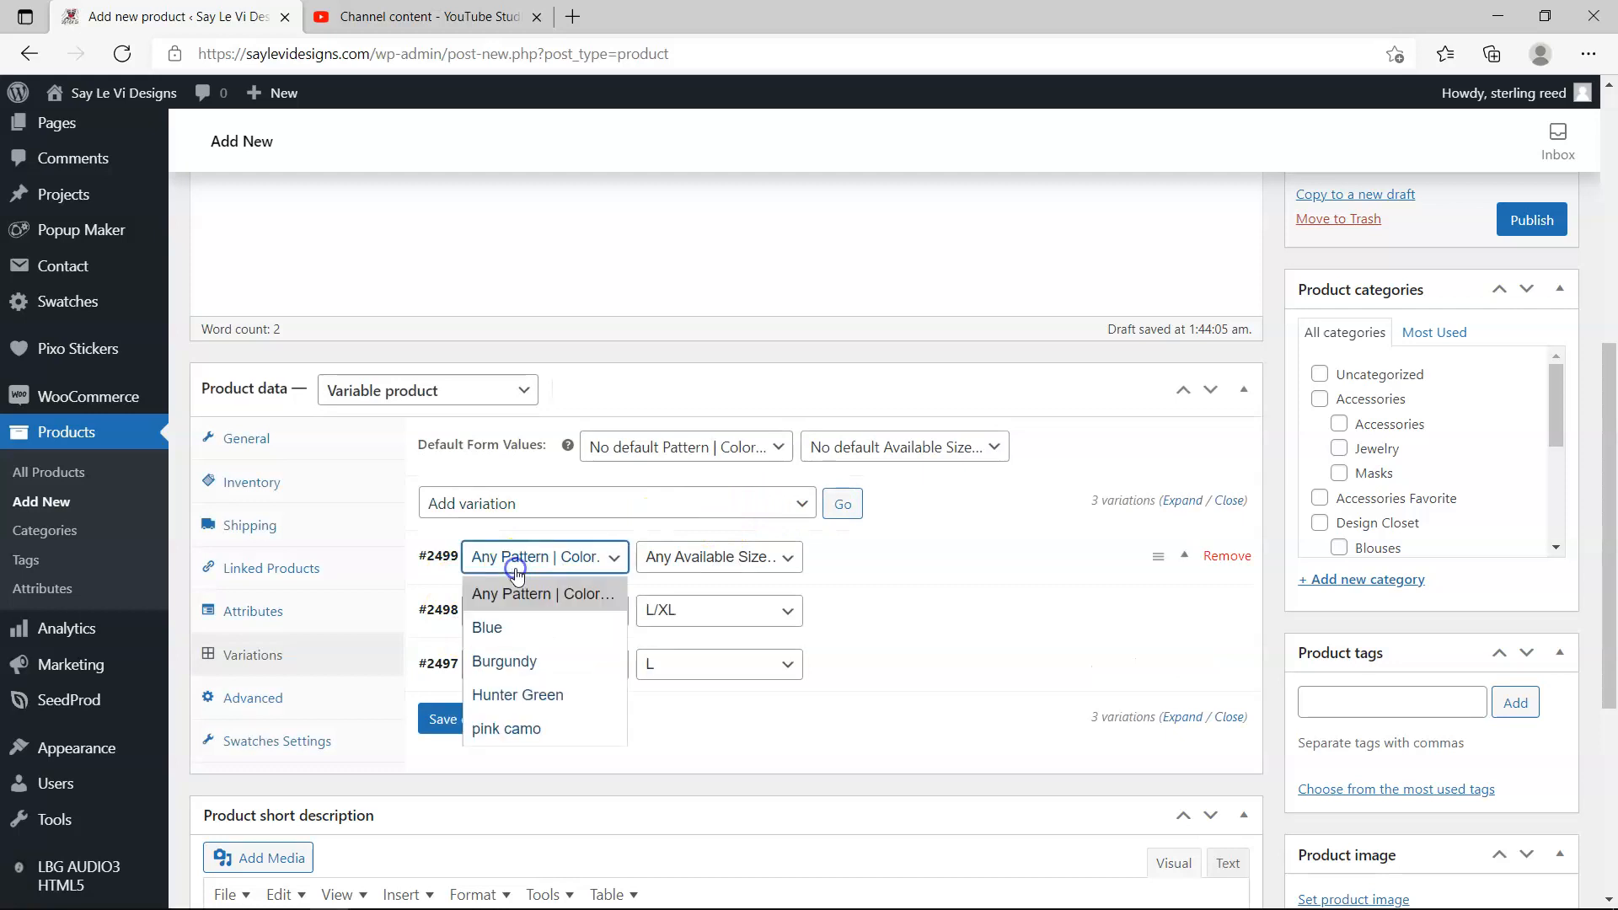
{"action": "left_click", "coordinate": [521, 699]}
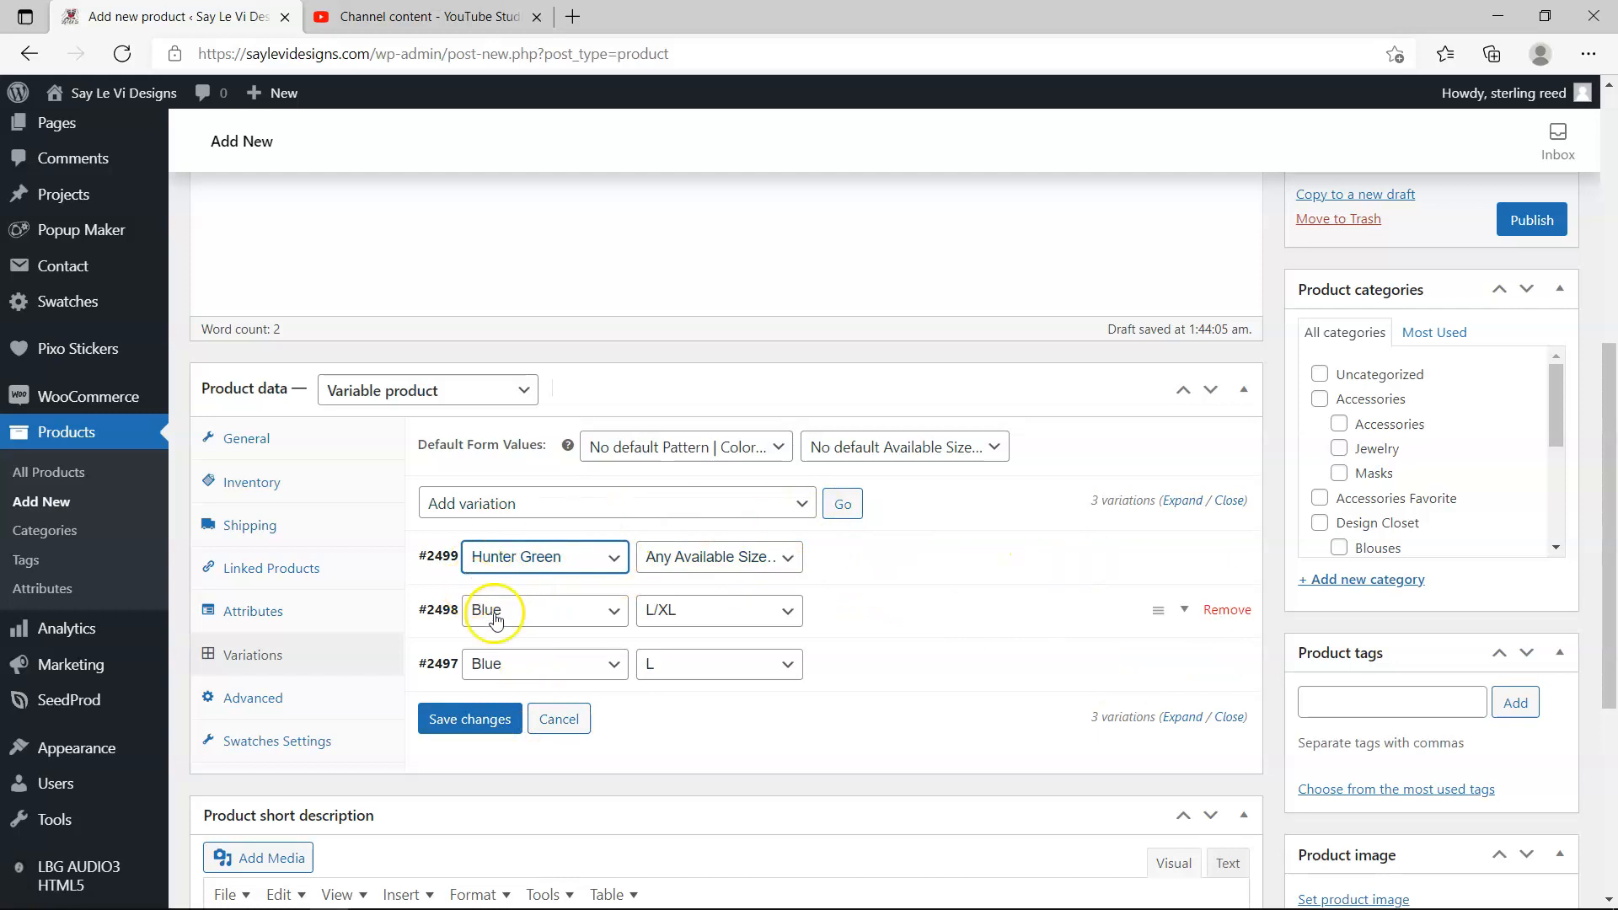
- Remove the Hunter Green, Blue L/XL and Blue L variations one by one, accepting the save and removal confirmations
{"action": "left_click", "coordinate": [1224, 556]}
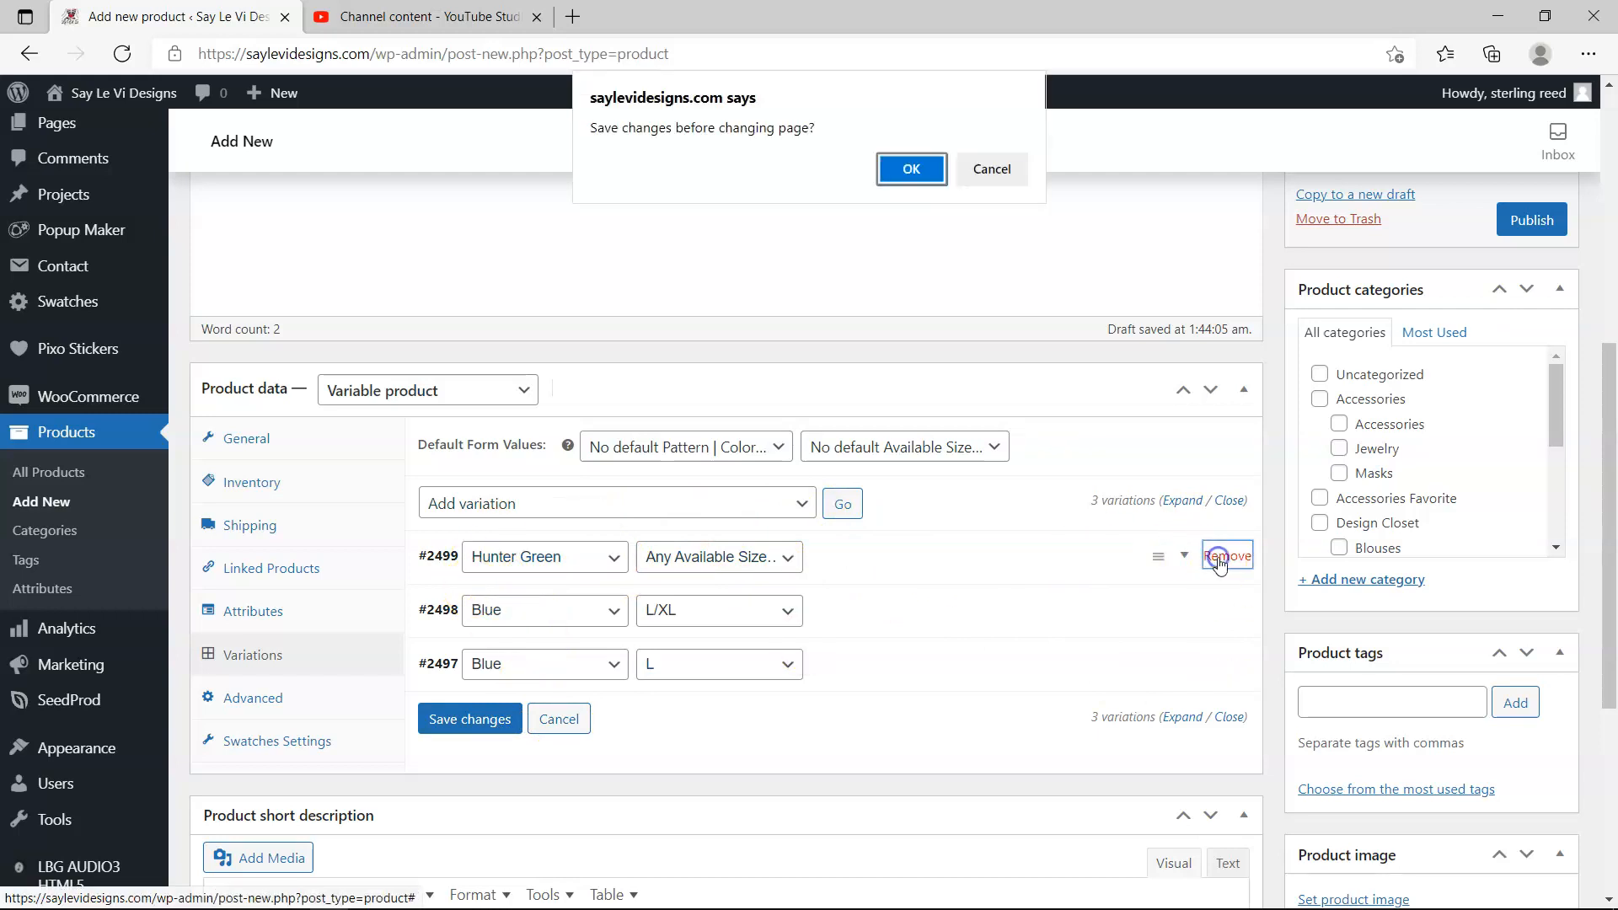
{"action": "left_click", "coordinate": [907, 171]}
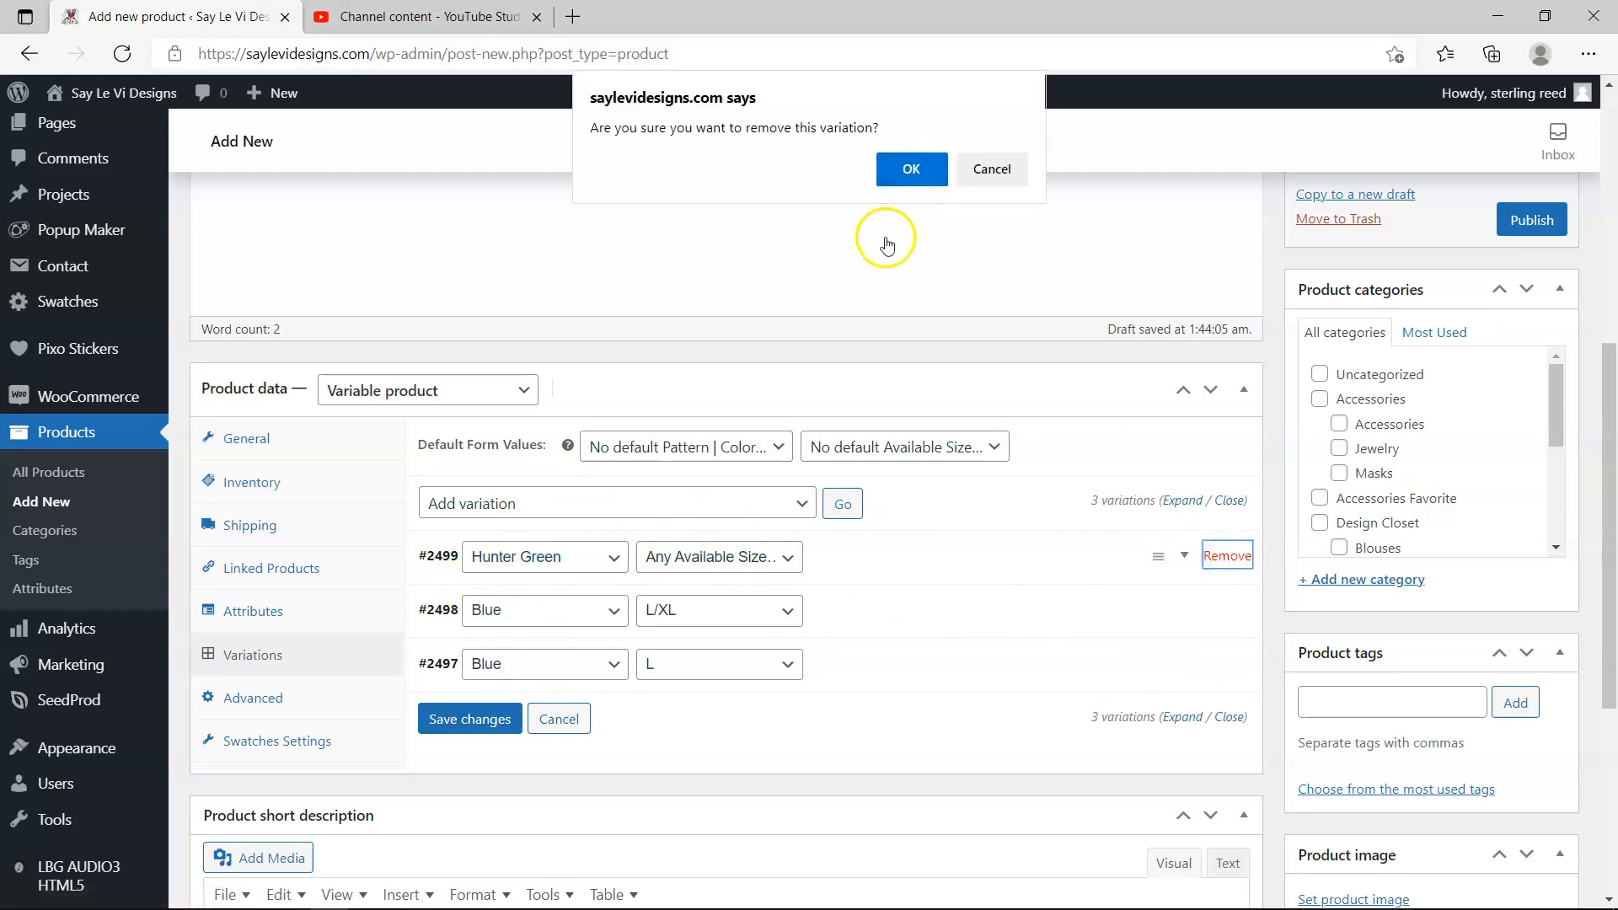
{"action": "left_click", "coordinate": [914, 168]}
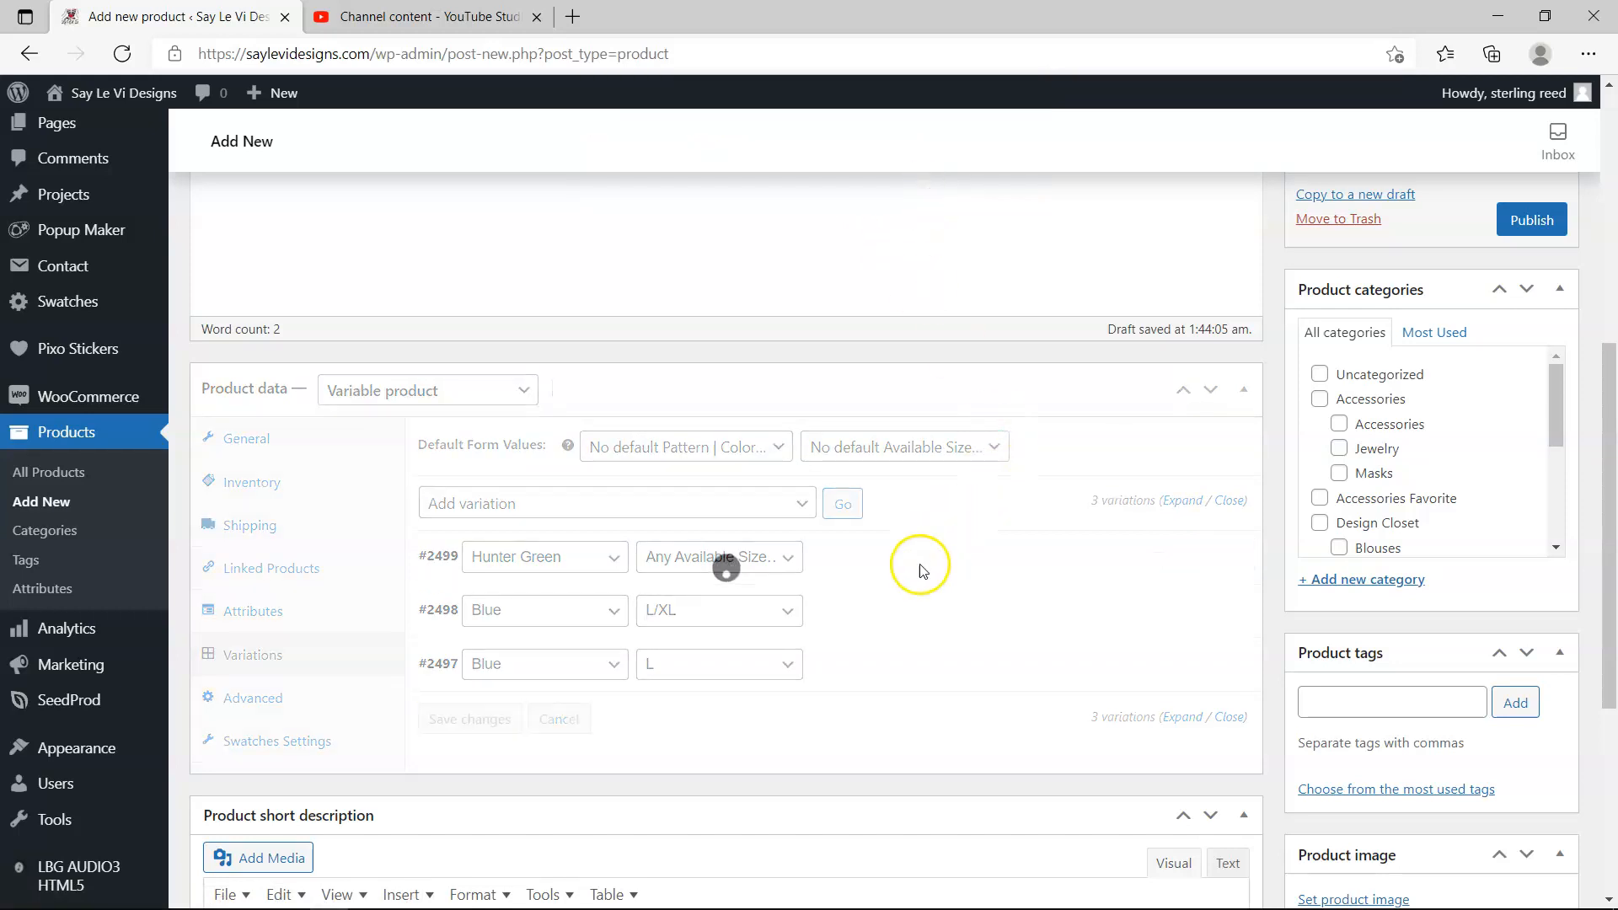
{"action": "left_click", "coordinate": [1223, 566]}
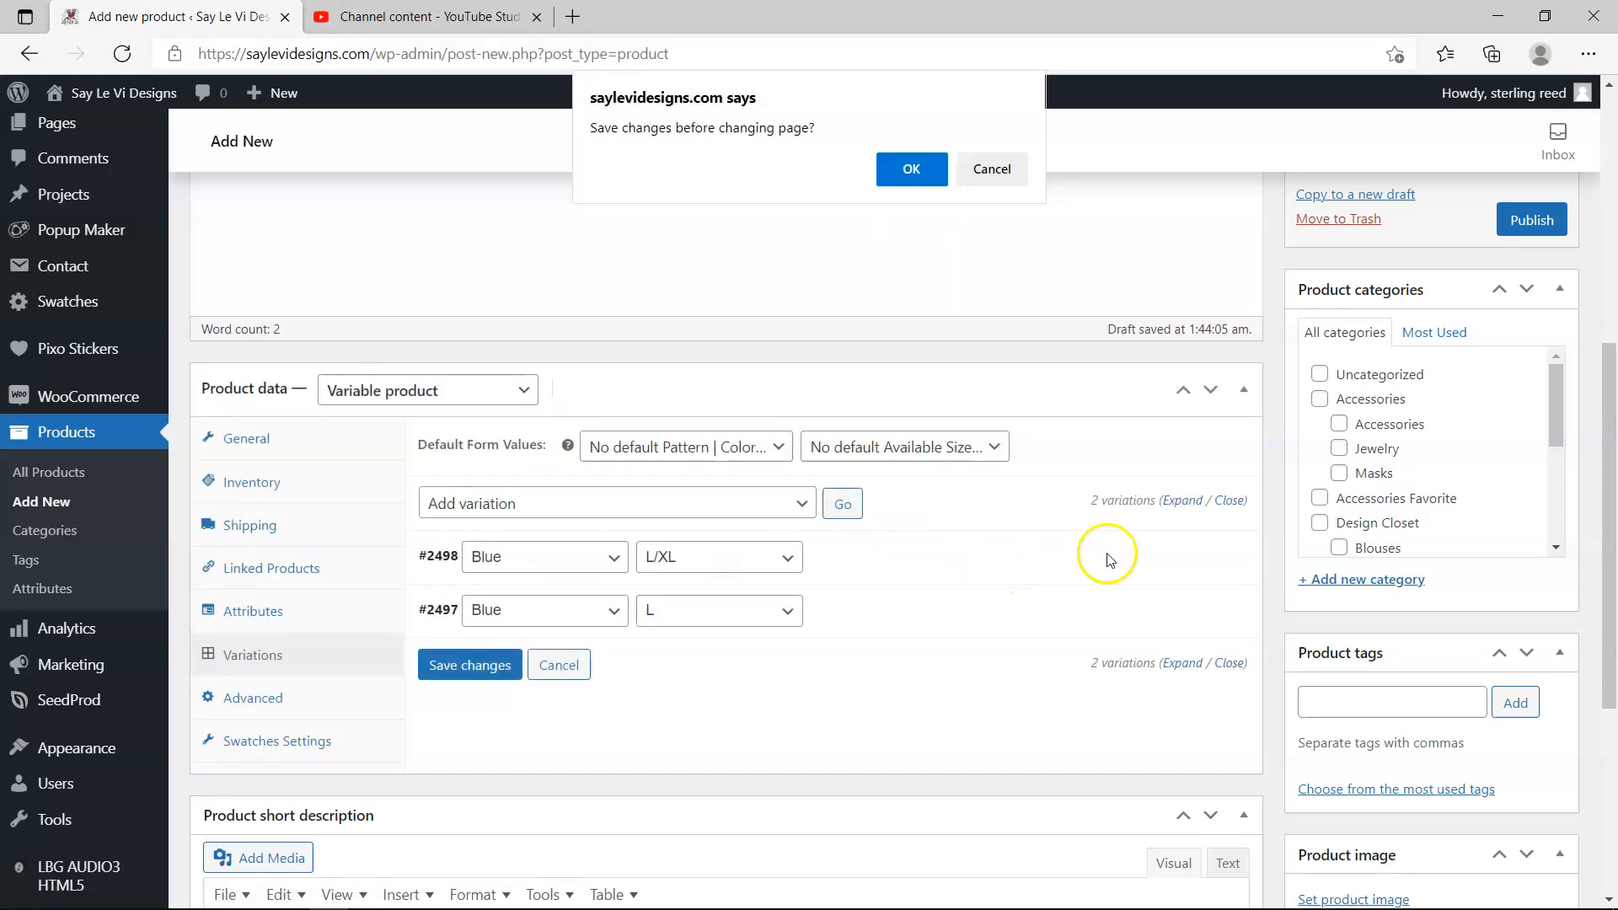
{"action": "left_click", "coordinate": [918, 179]}
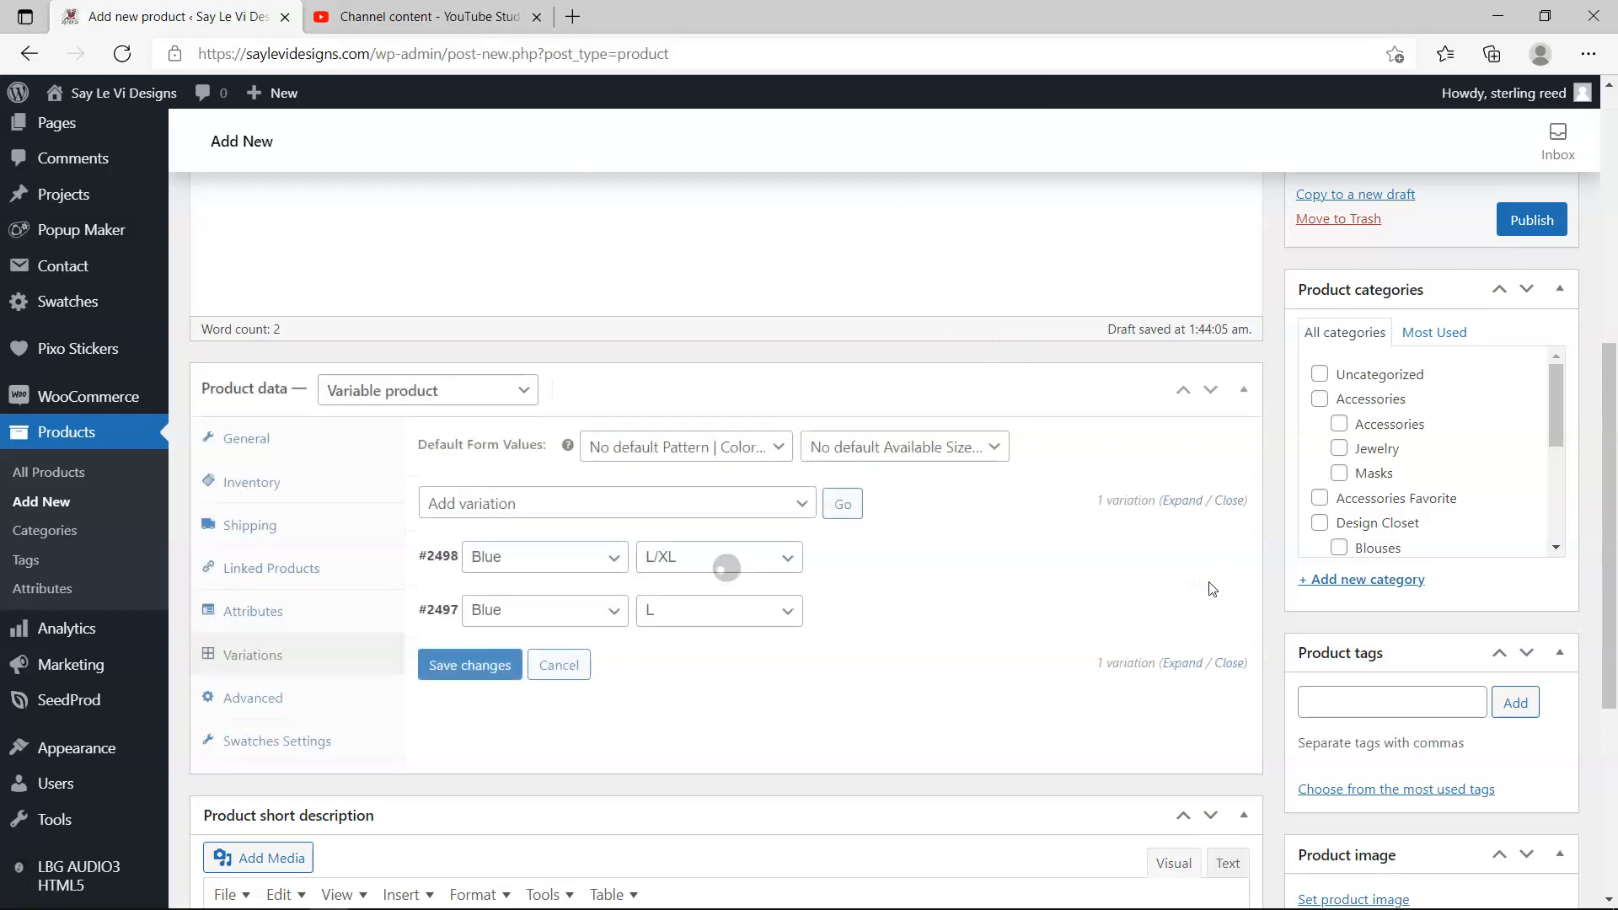
{"action": "left_click", "coordinate": [1226, 556]}
{"action": "left_click", "coordinate": [914, 171]}
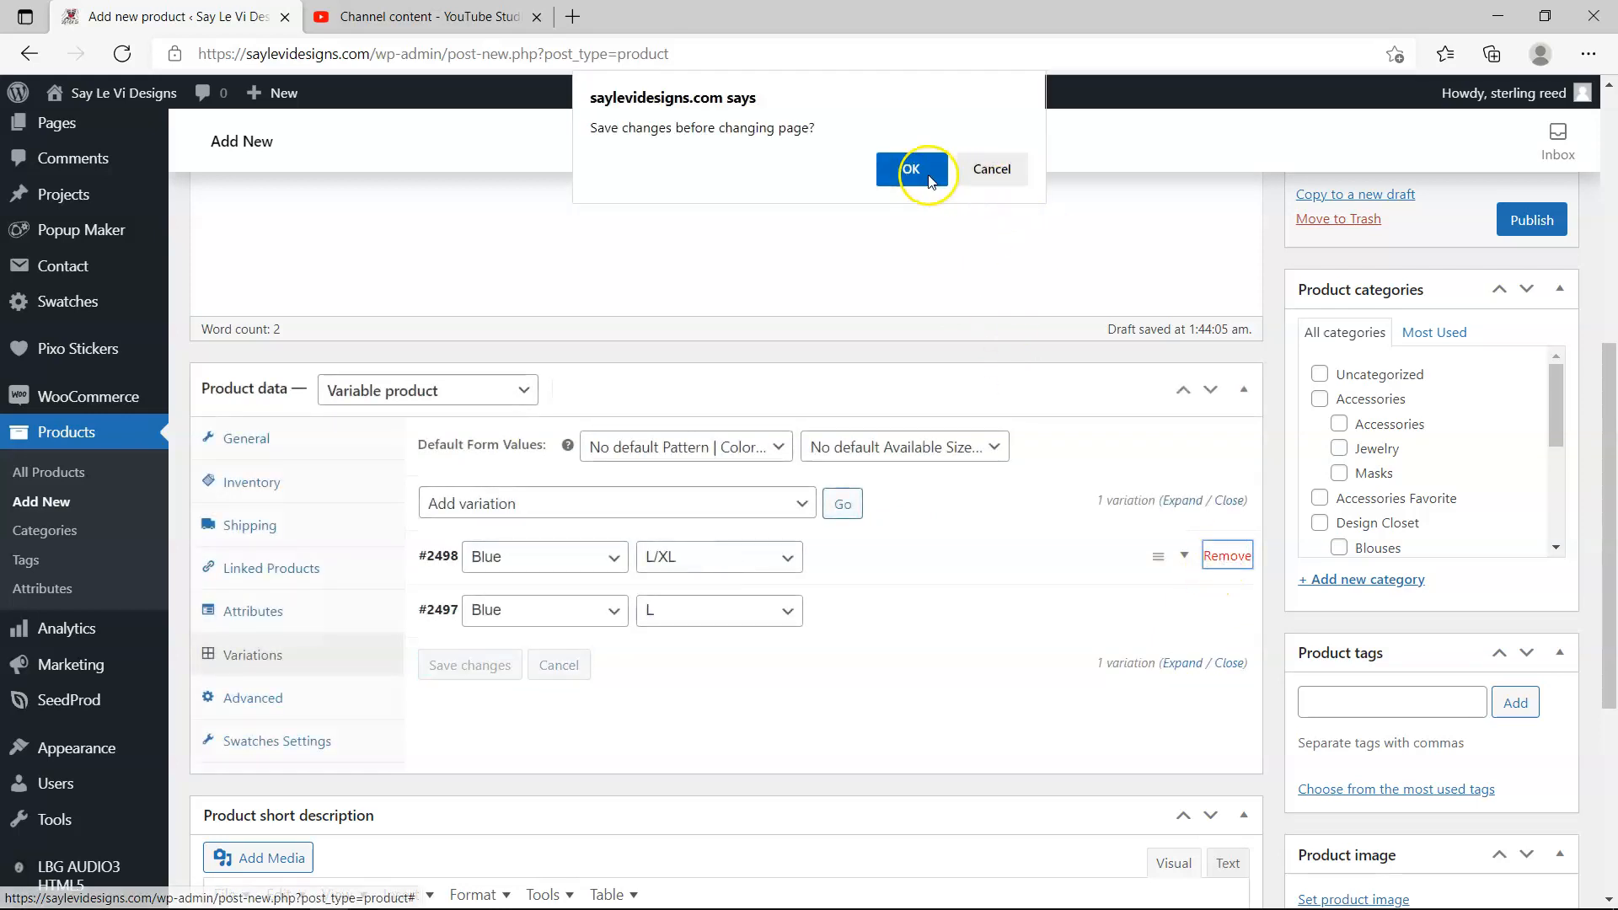
{"action": "left_click", "coordinate": [928, 179]}
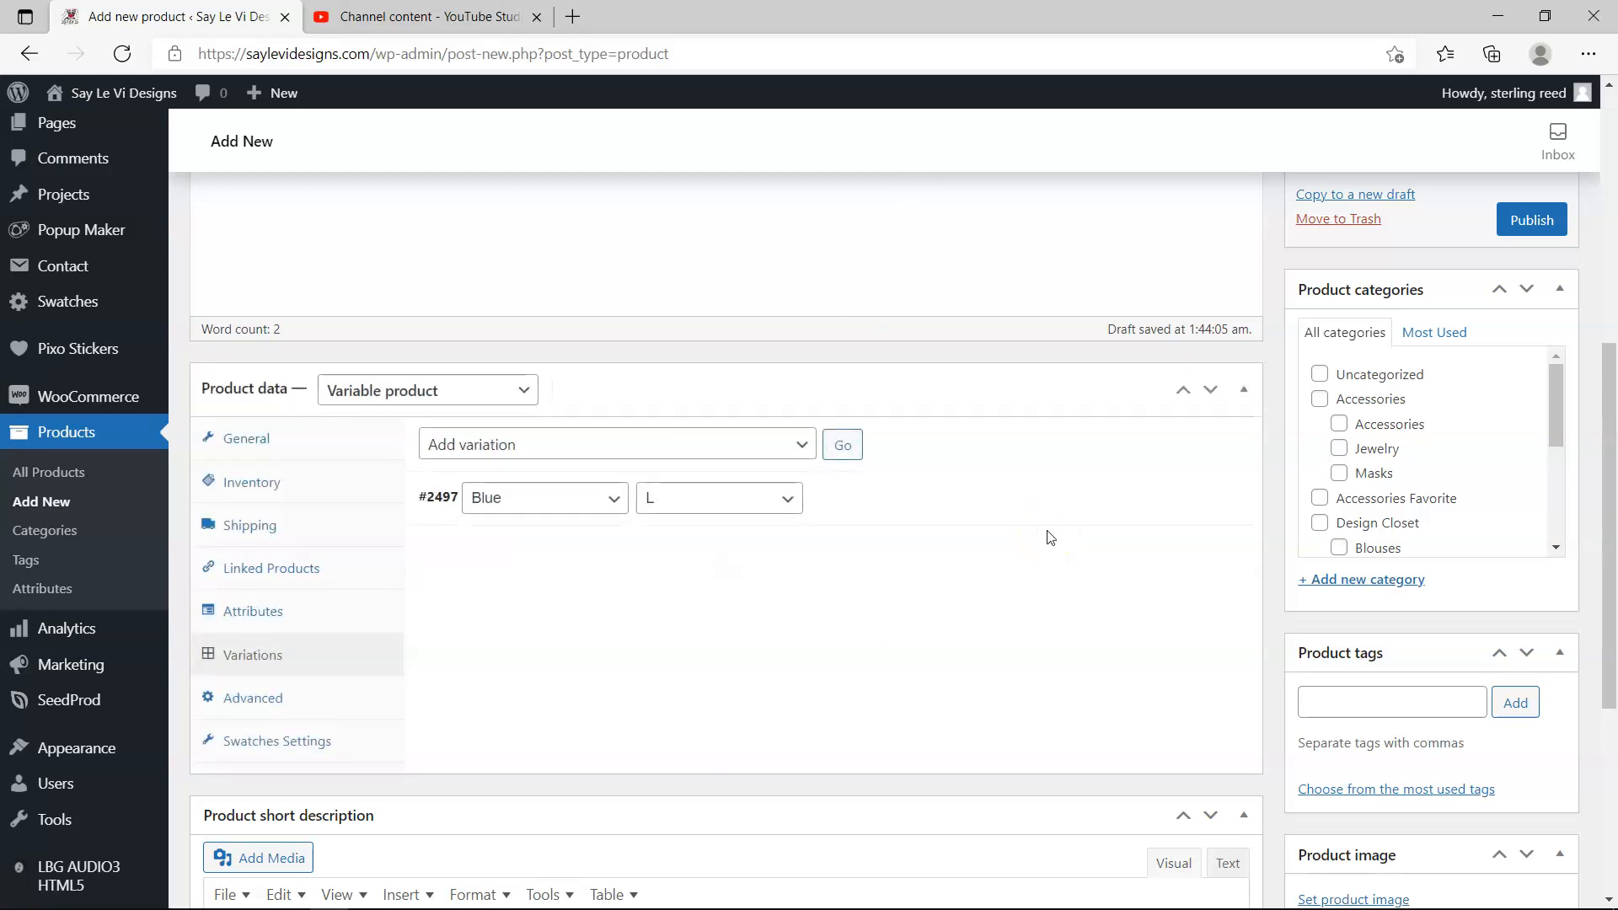
{"action": "left_click", "coordinate": [1219, 499]}
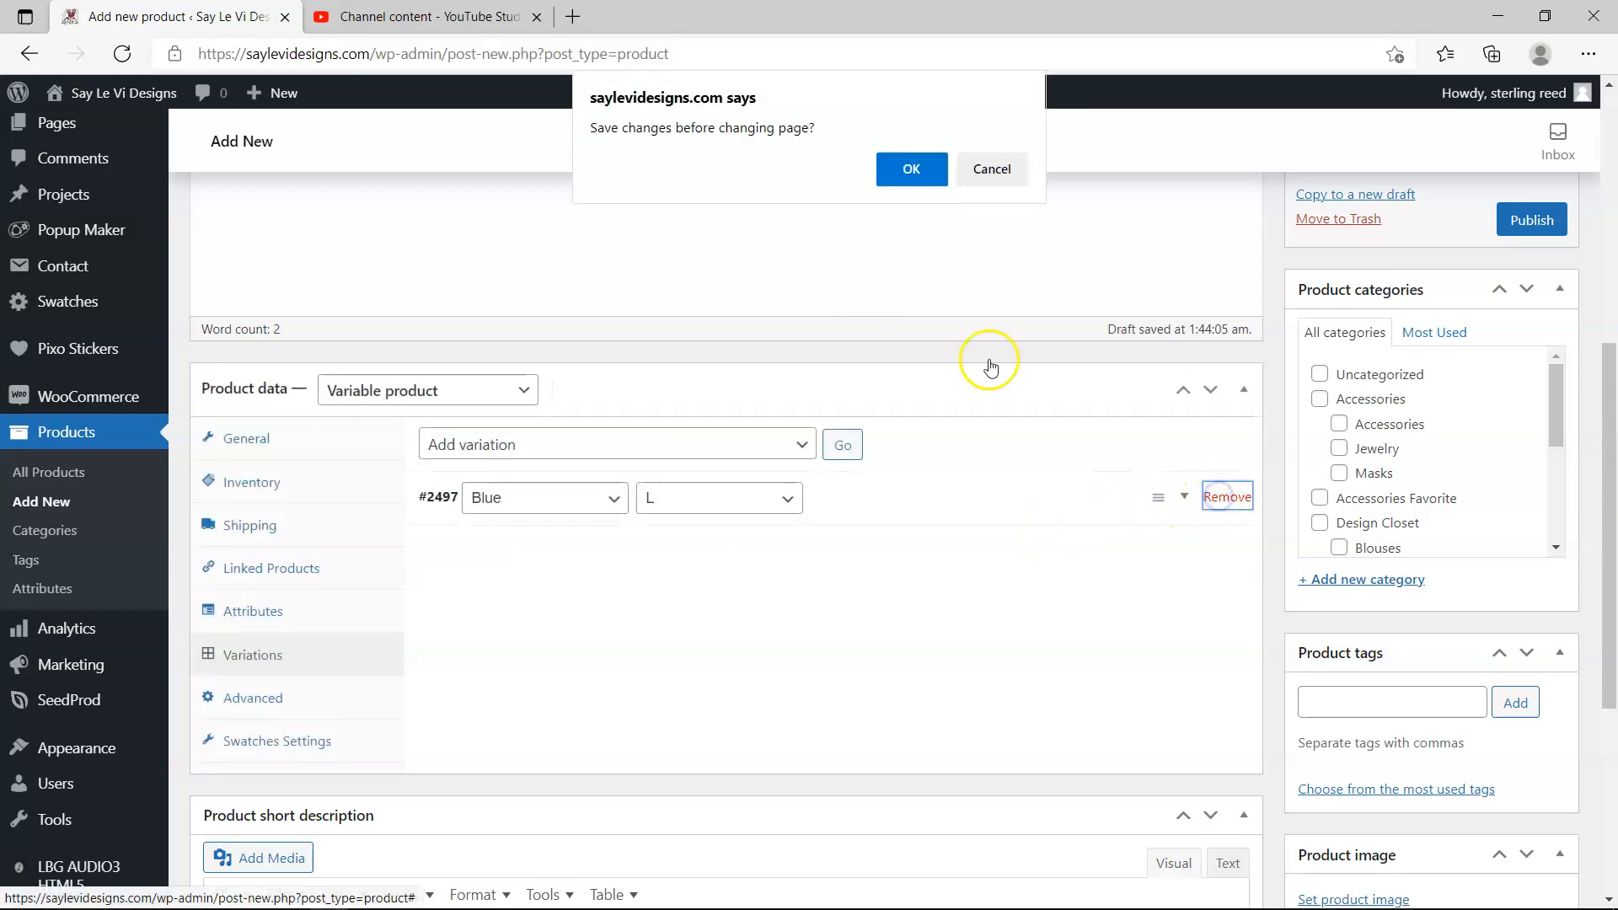
{"action": "left_click", "coordinate": [909, 170]}
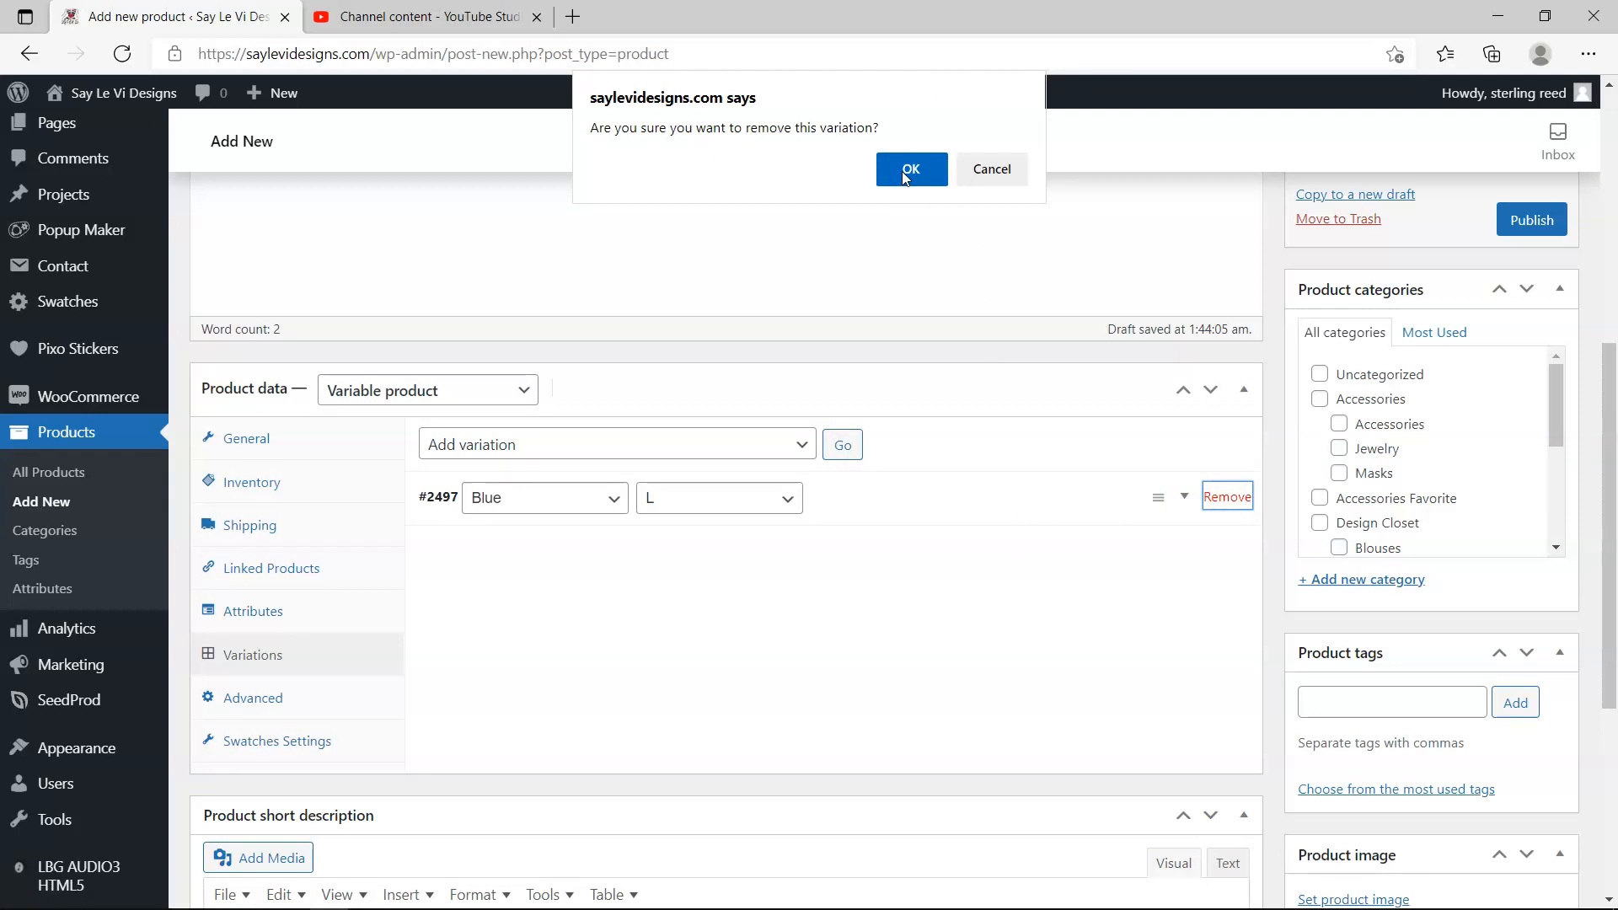
{"action": "left_click", "coordinate": [906, 172]}
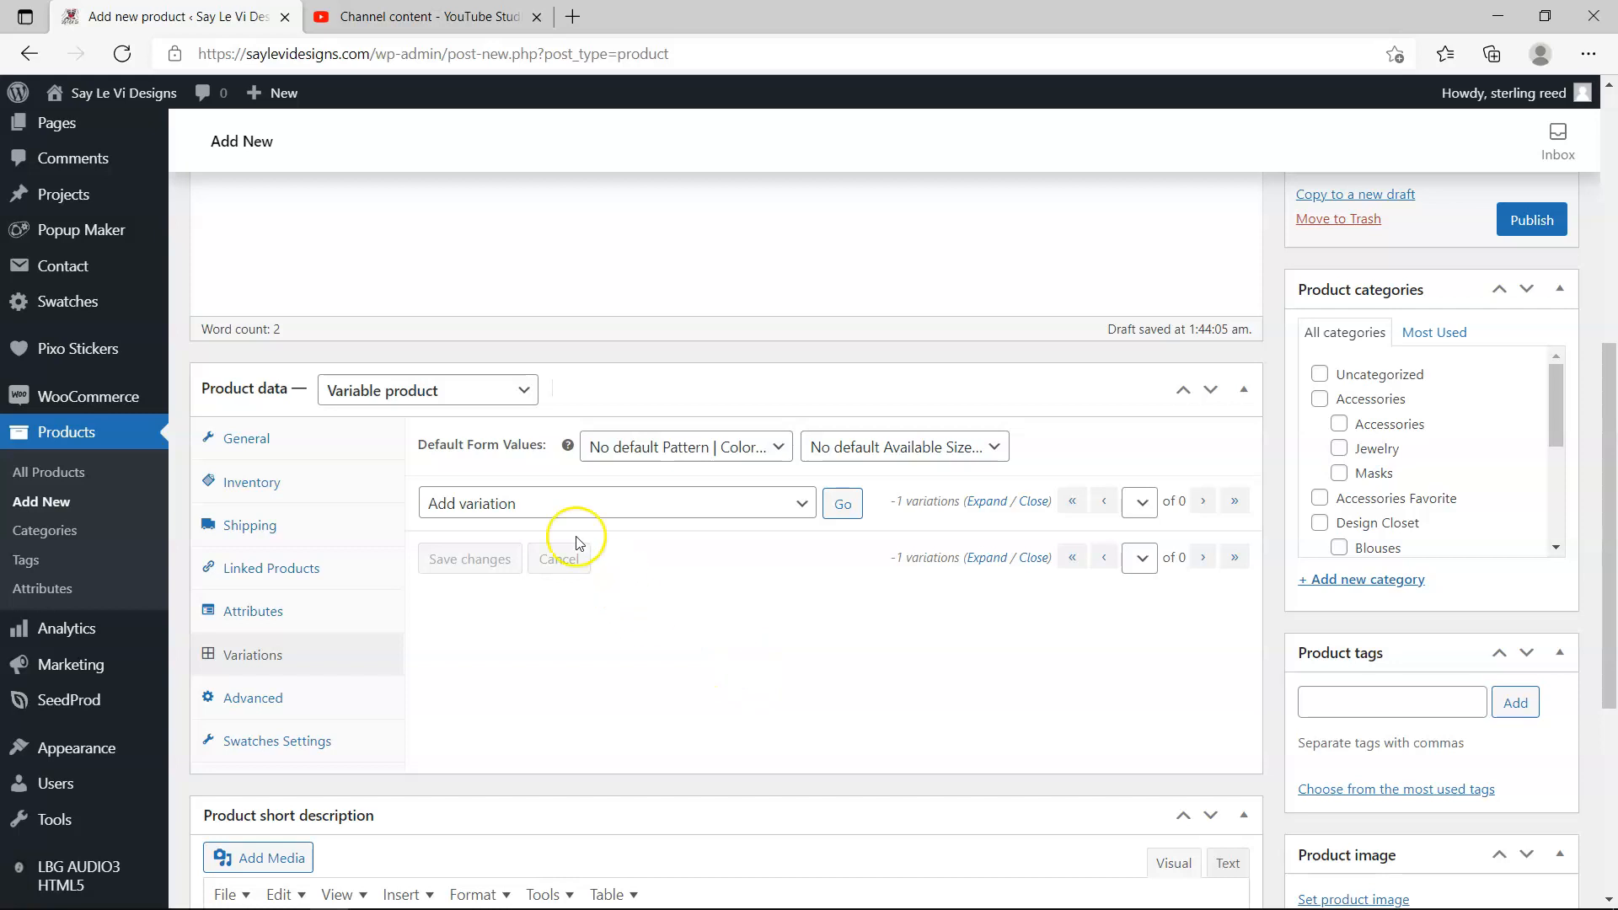
- Create variations from all attributes so that every pattern/color and size combination is generated
{"action": "left_click", "coordinate": [801, 503]}
{"action": "left_click", "coordinate": [802, 504]}
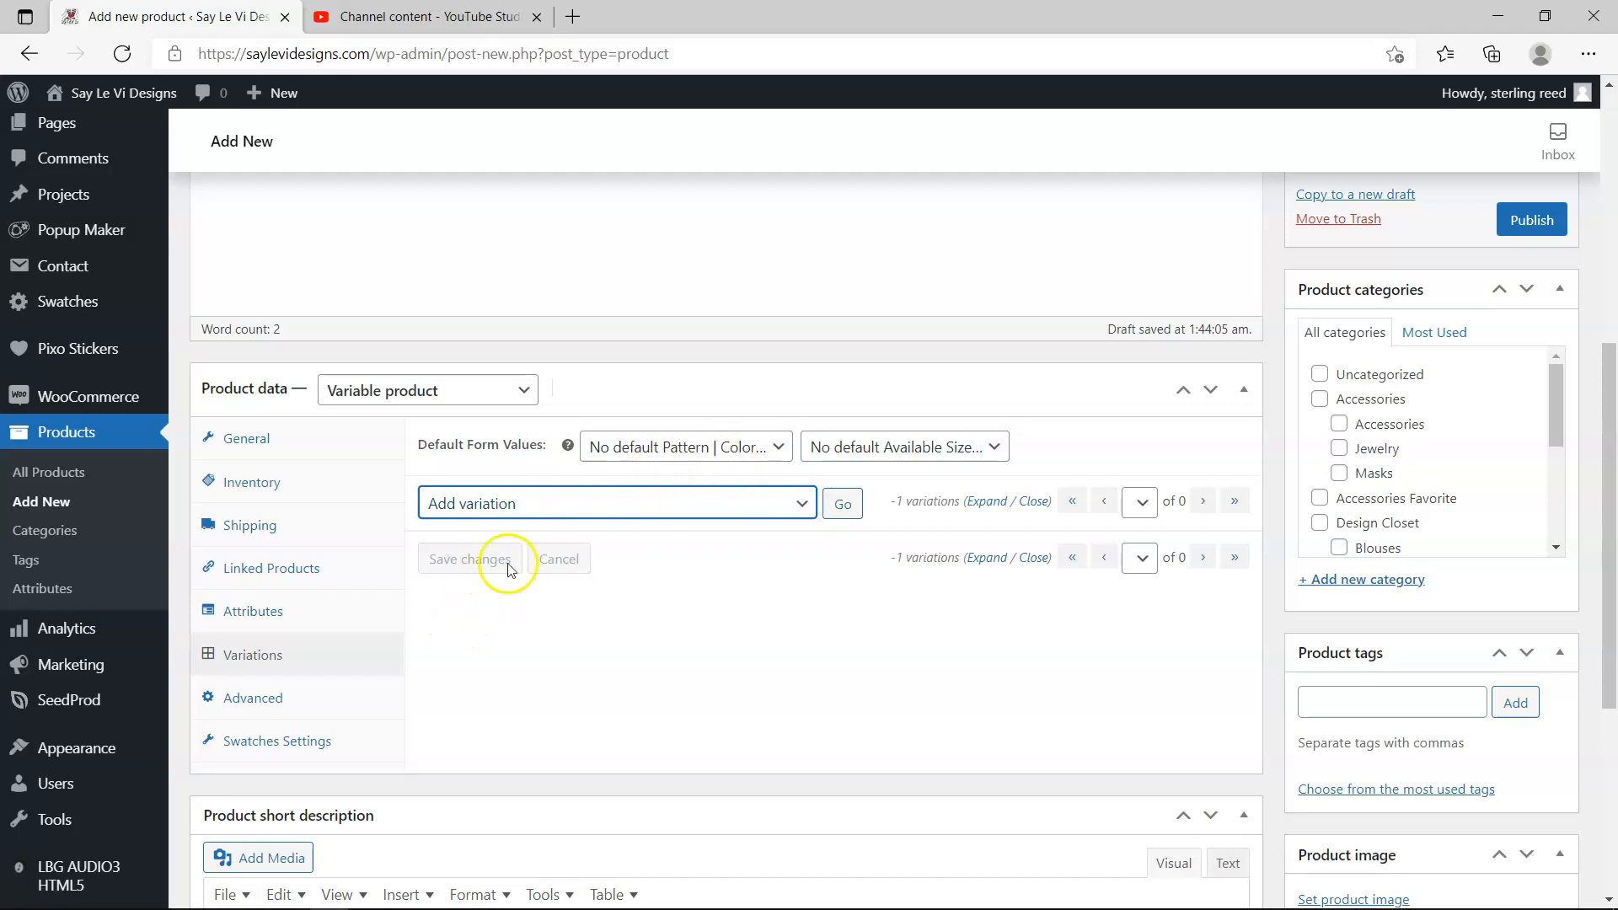
{"action": "left_click", "coordinate": [809, 503]}
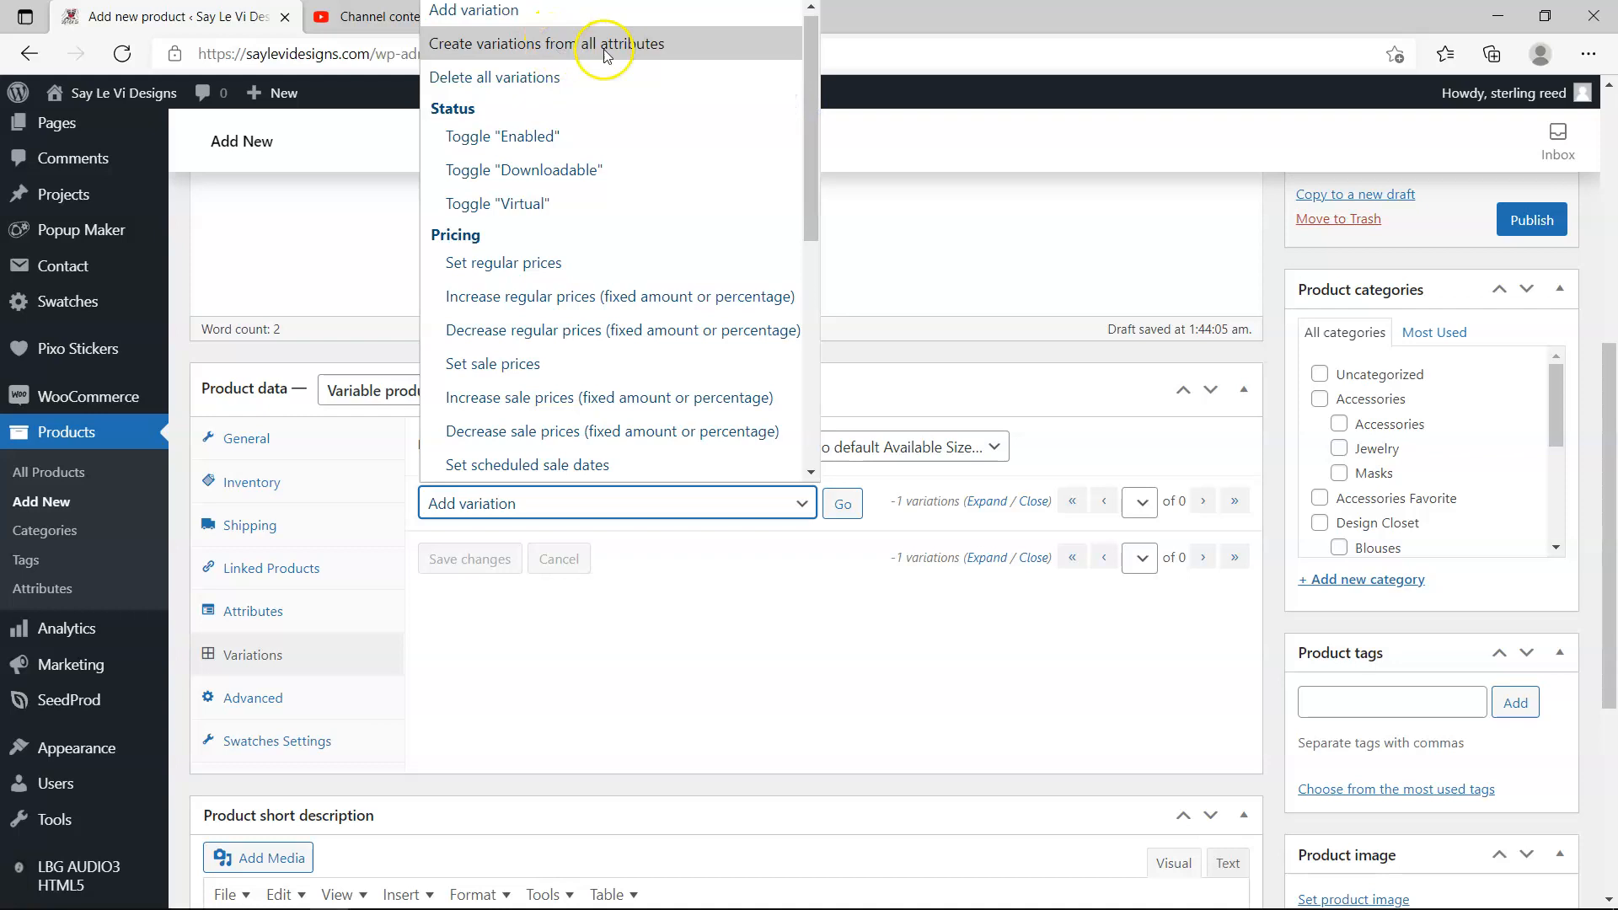
{"action": "left_click", "coordinate": [561, 49]}
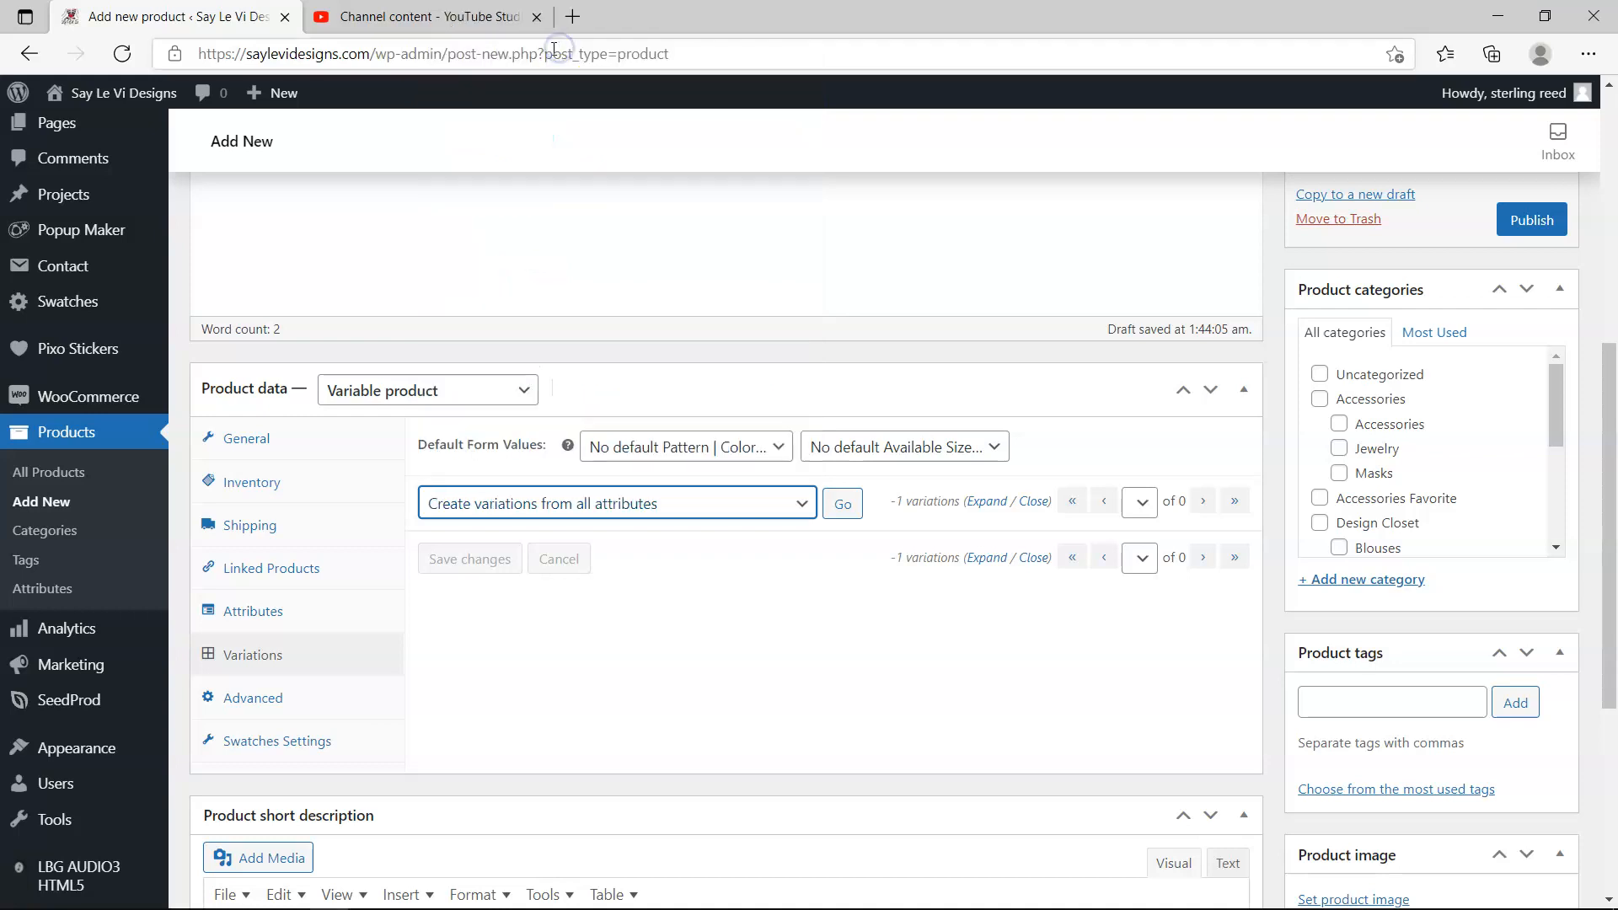
{"action": "left_click", "coordinate": [837, 504]}
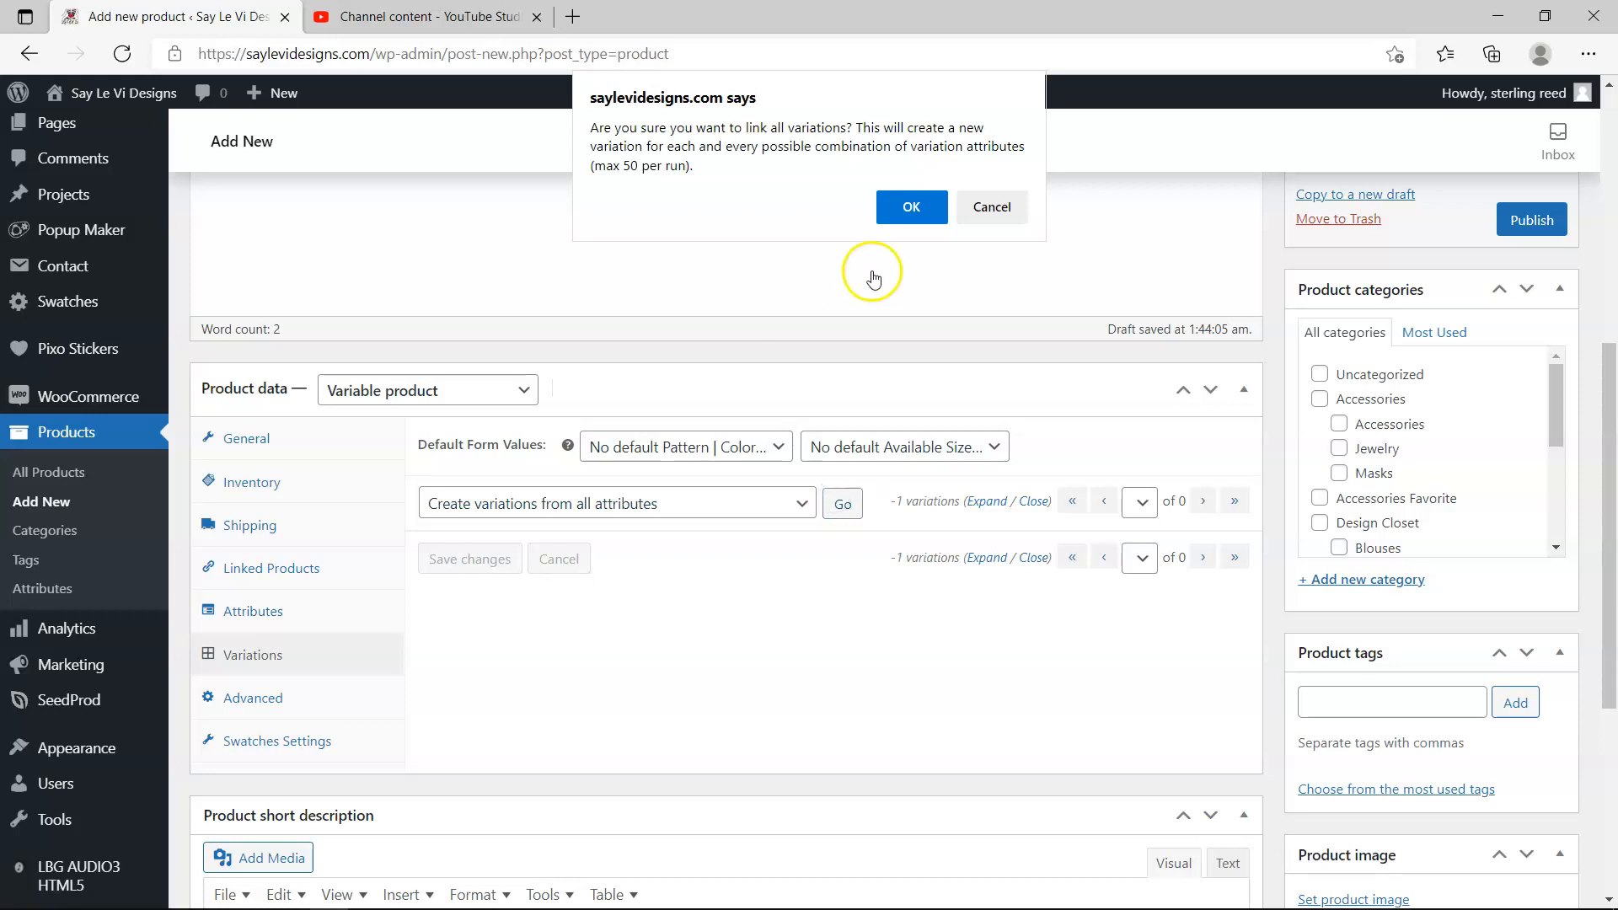
{"action": "left_click", "coordinate": [910, 211]}
{"action": "left_click", "coordinate": [963, 456]}
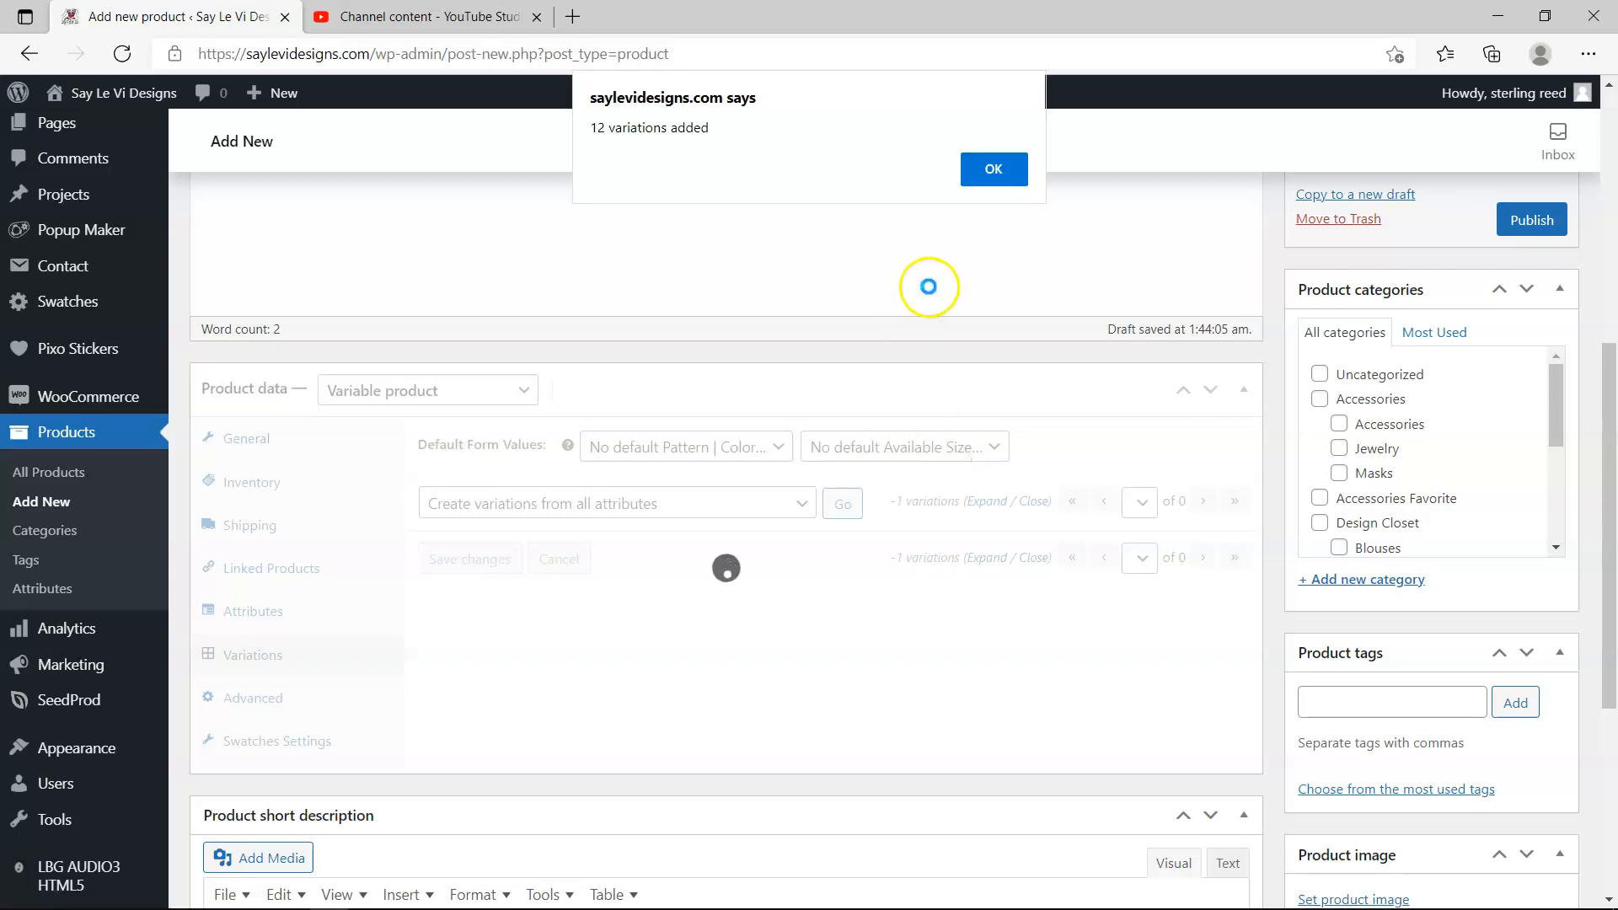
{"action": "left_click", "coordinate": [977, 169]}
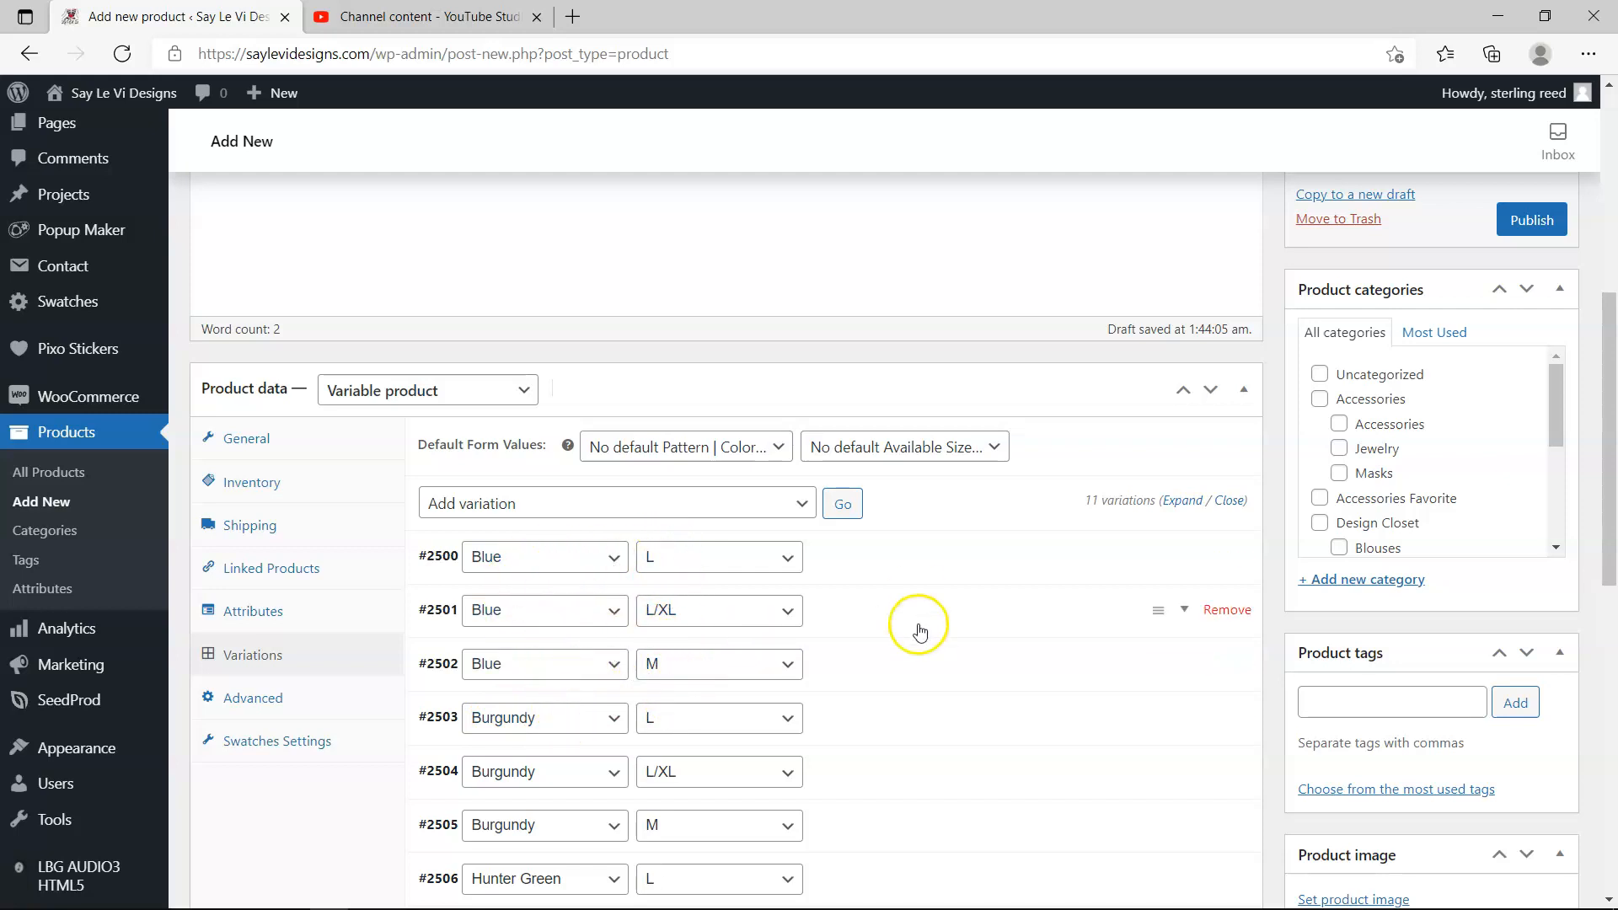
- Review the list of generated variations and the detail fields of the Blue L variation, then collapse it
{"action": "scroll", "coordinate": [838, 686], "scroll_direction": "down", "scroll_amount": 3}
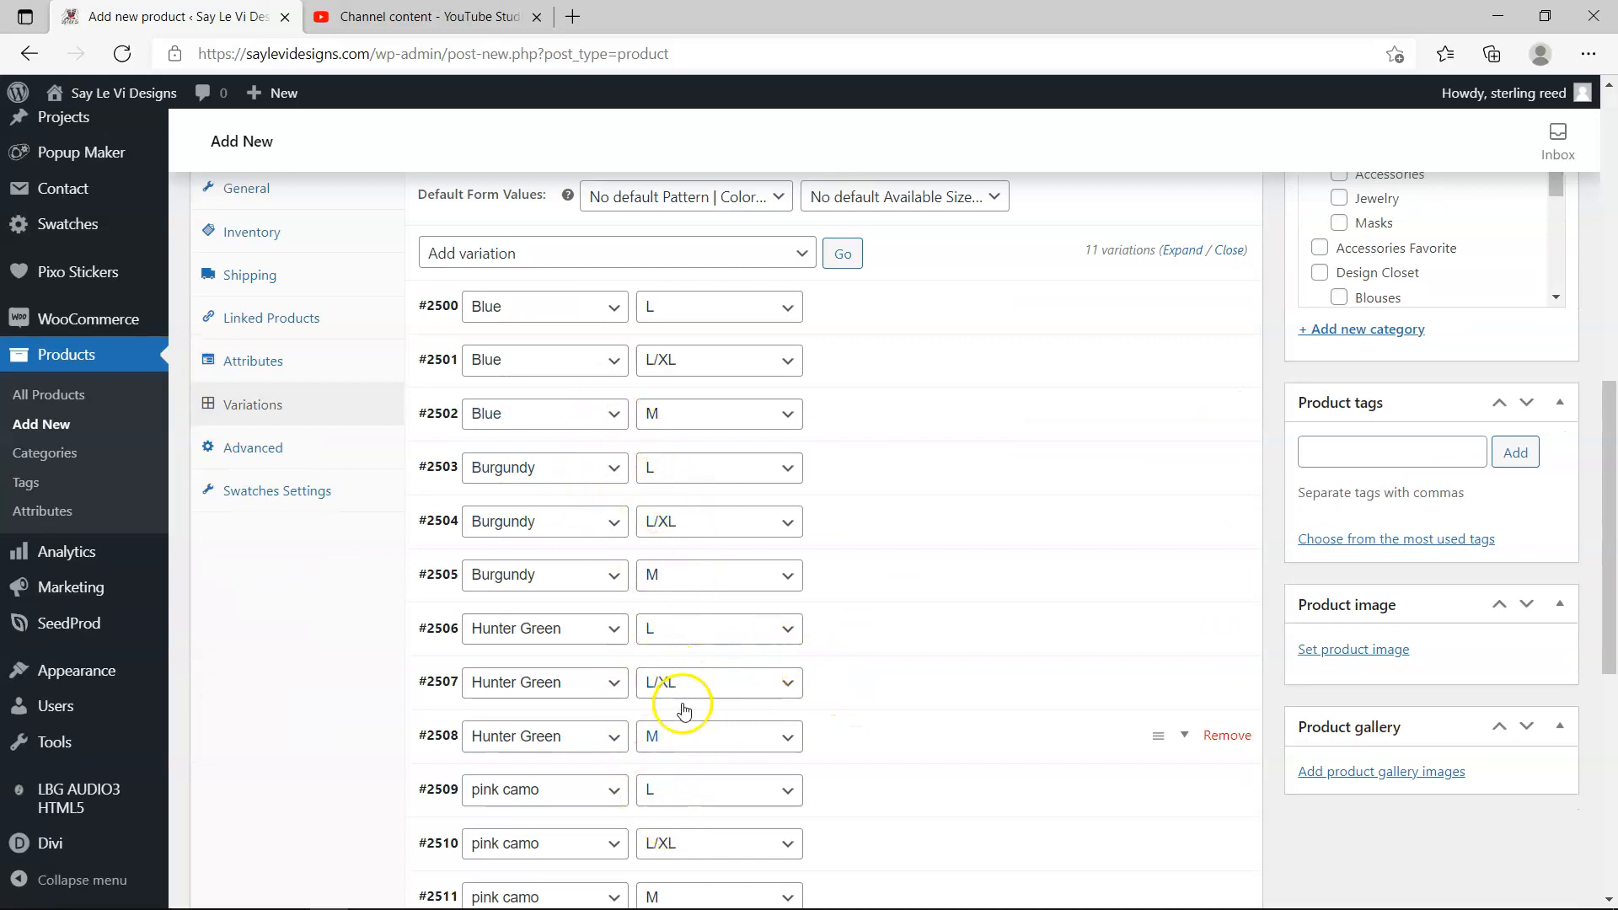
{"action": "scroll", "coordinate": [775, 687], "scroll_direction": "down", "scroll_amount": 3}
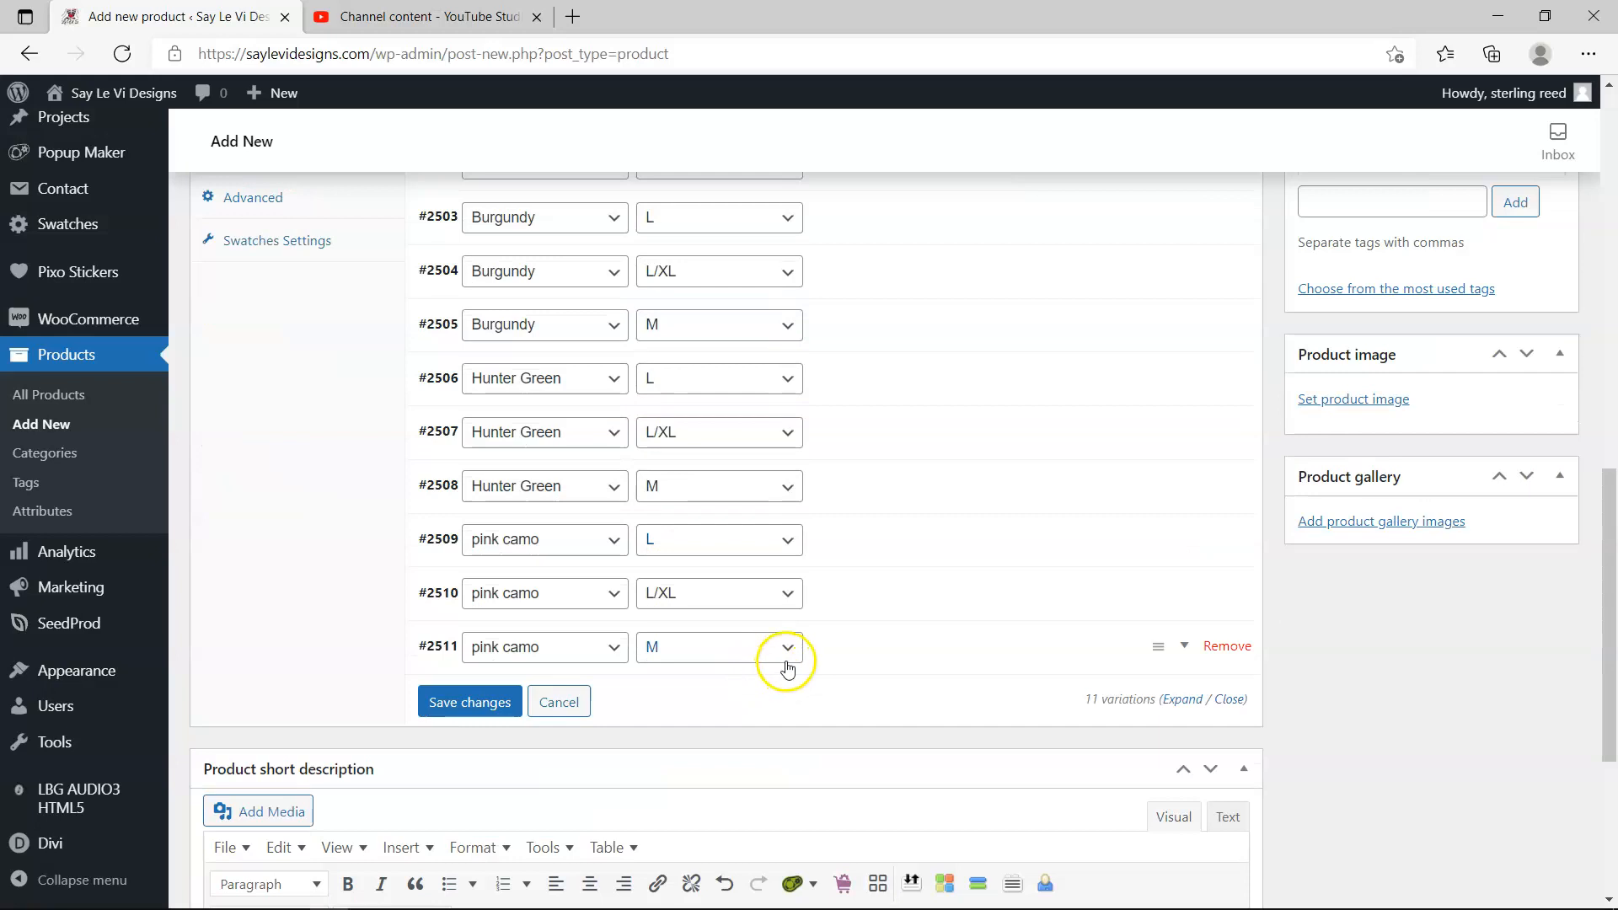
{"action": "scroll", "coordinate": [785, 662], "scroll_direction": "up", "scroll_amount": 6}
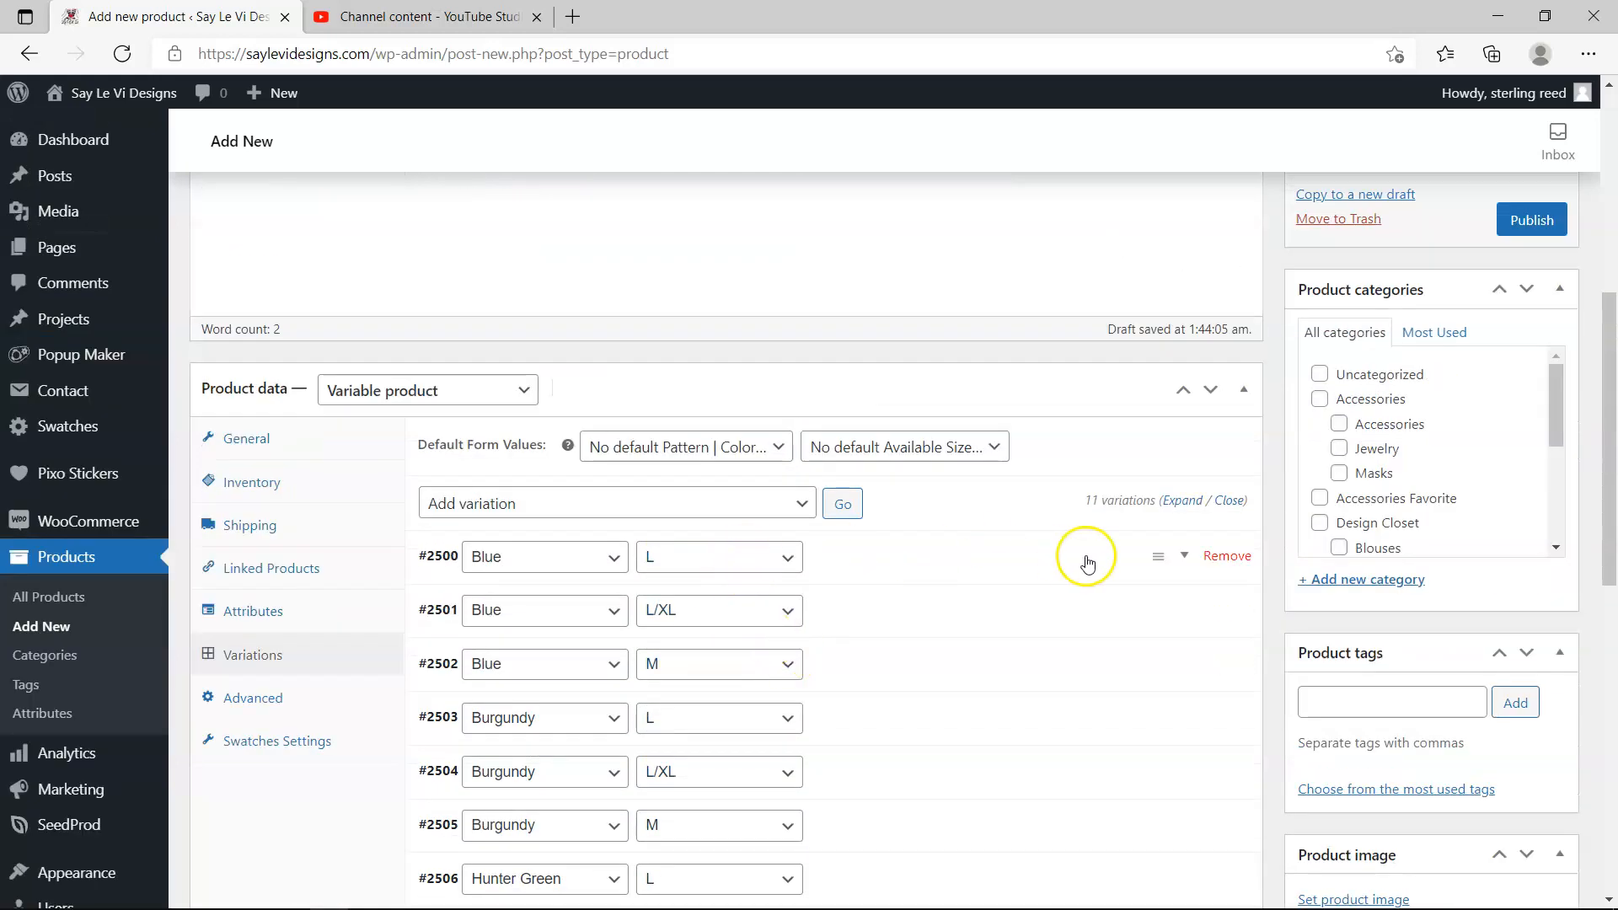
{"action": "left_click", "coordinate": [1183, 557]}
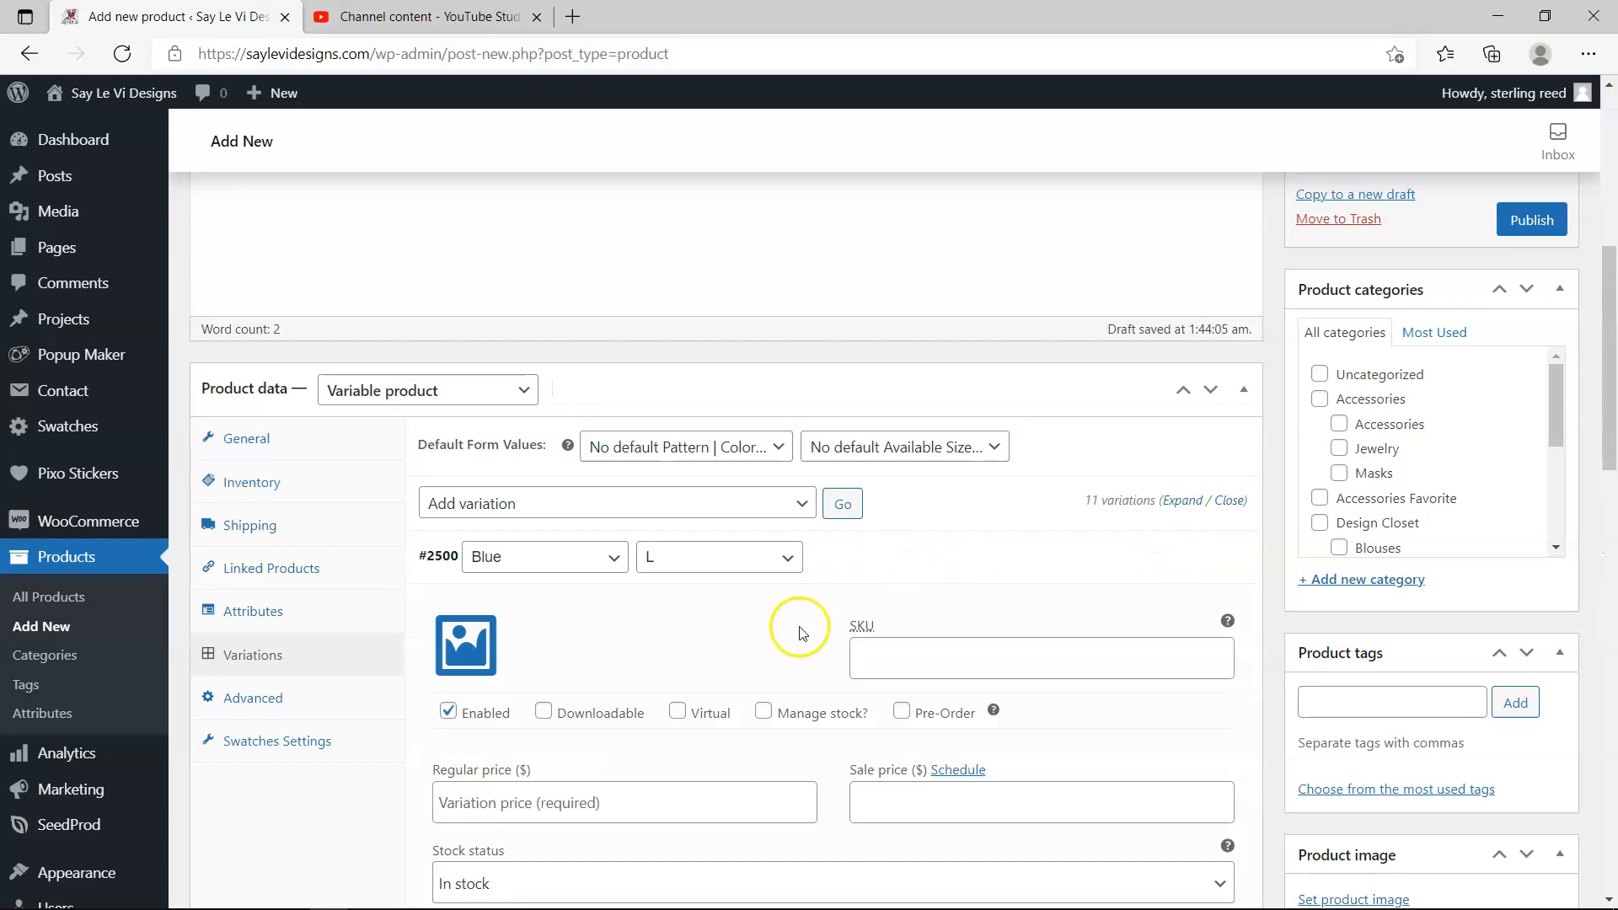
{"action": "scroll", "coordinate": [802, 632], "scroll_direction": "down", "scroll_amount": 3}
{"action": "scroll", "coordinate": [697, 675], "scroll_direction": "up", "scroll_amount": 3}
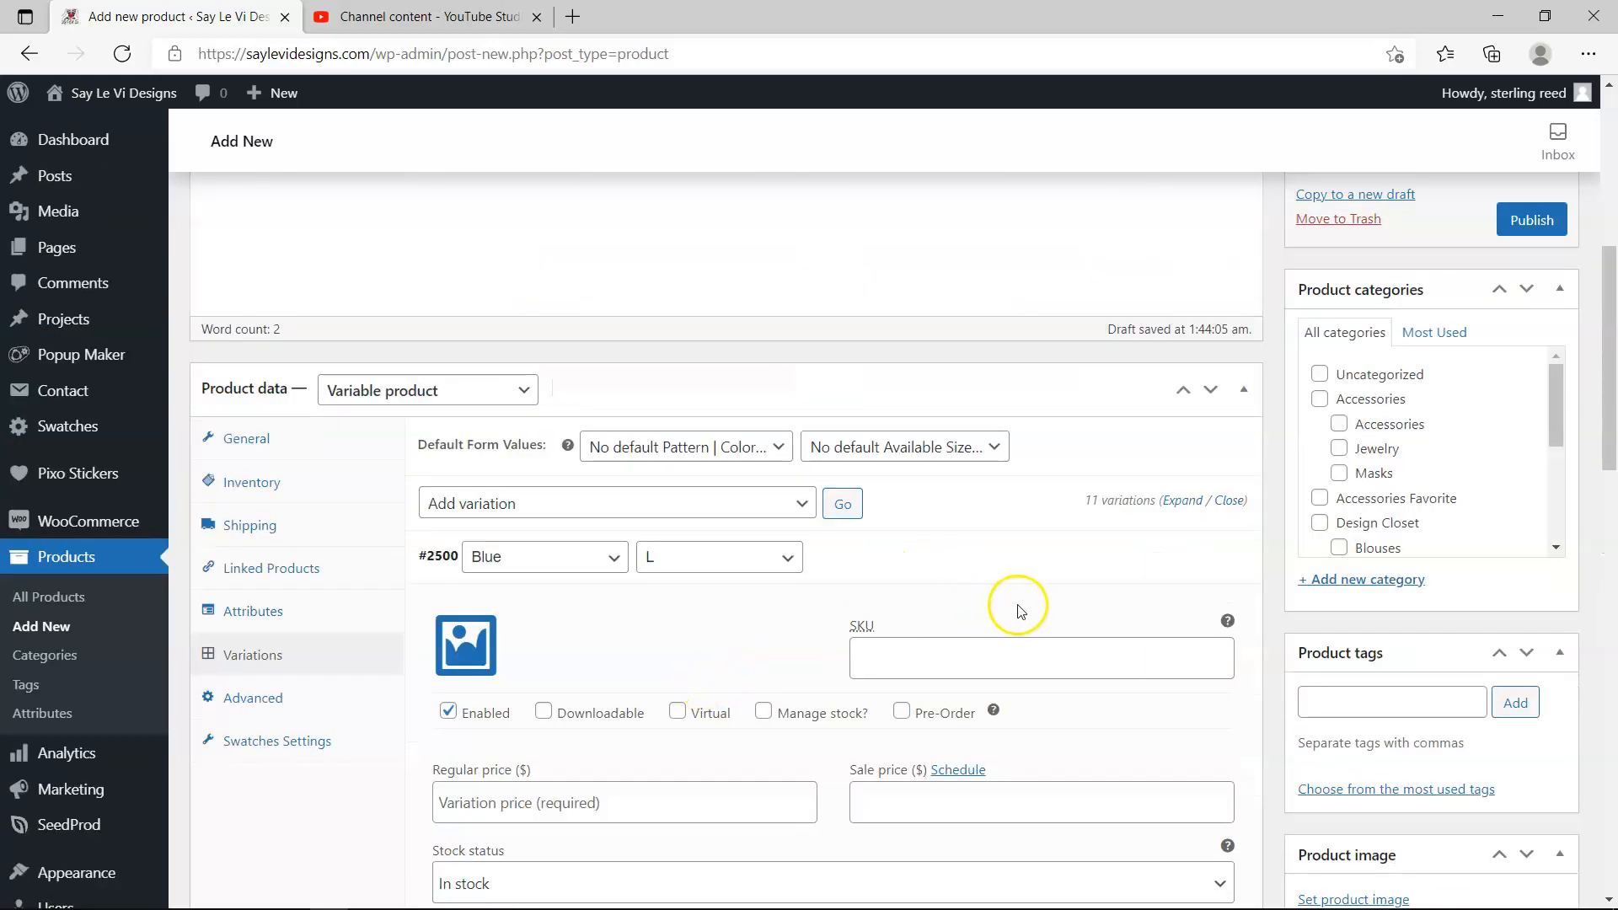
{"action": "mouse_move", "coordinate": [1167, 552]}
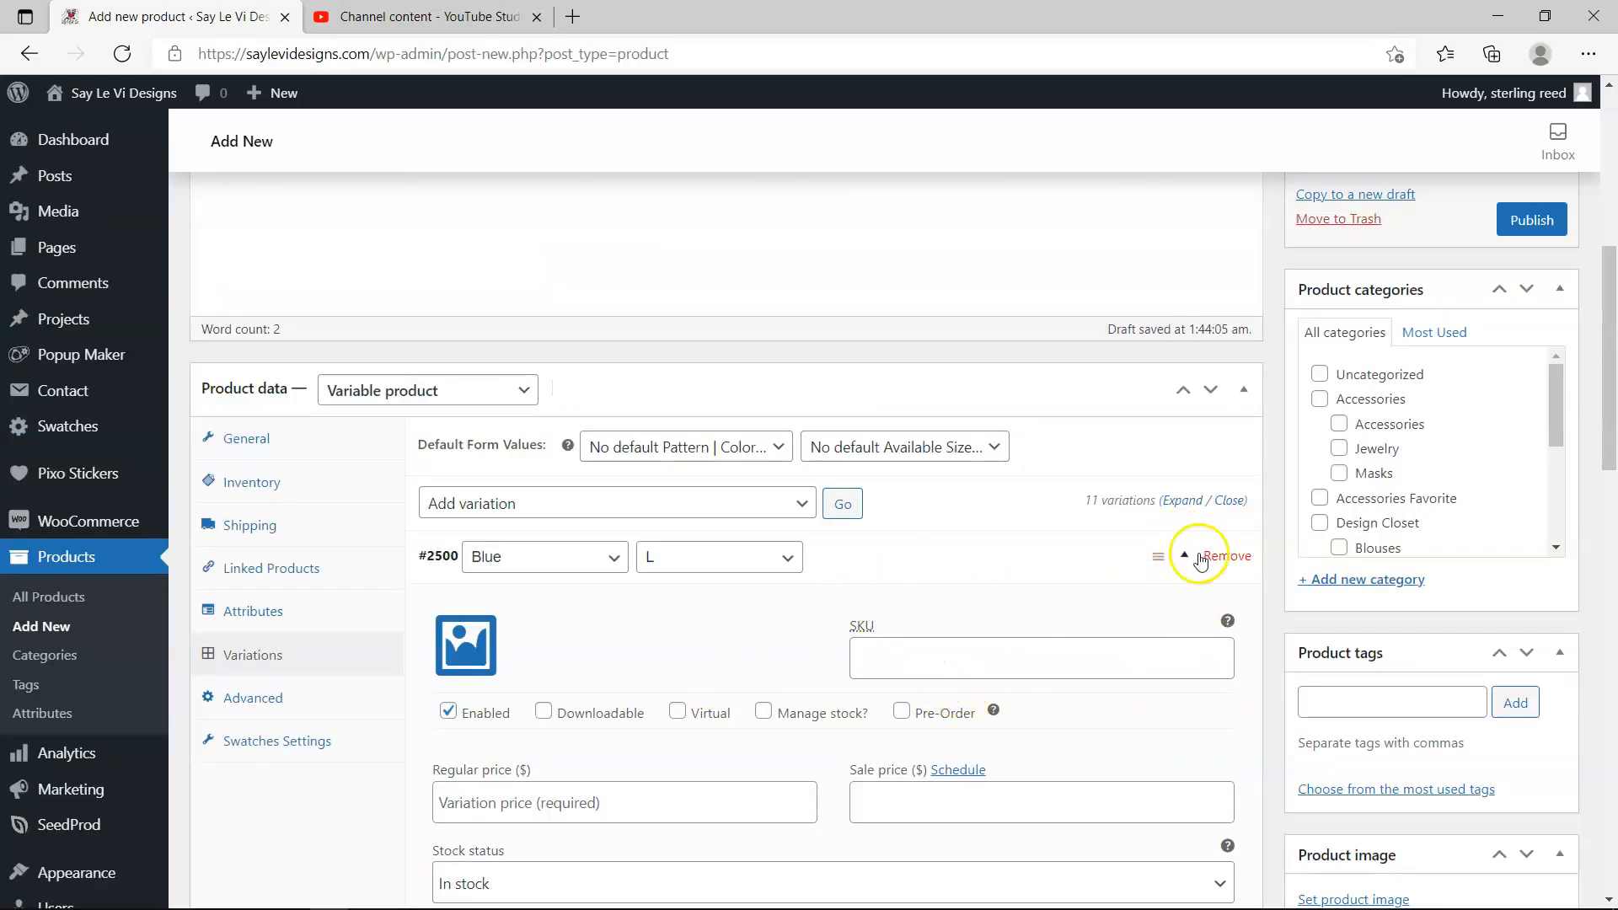
{"action": "left_click", "coordinate": [1183, 557]}
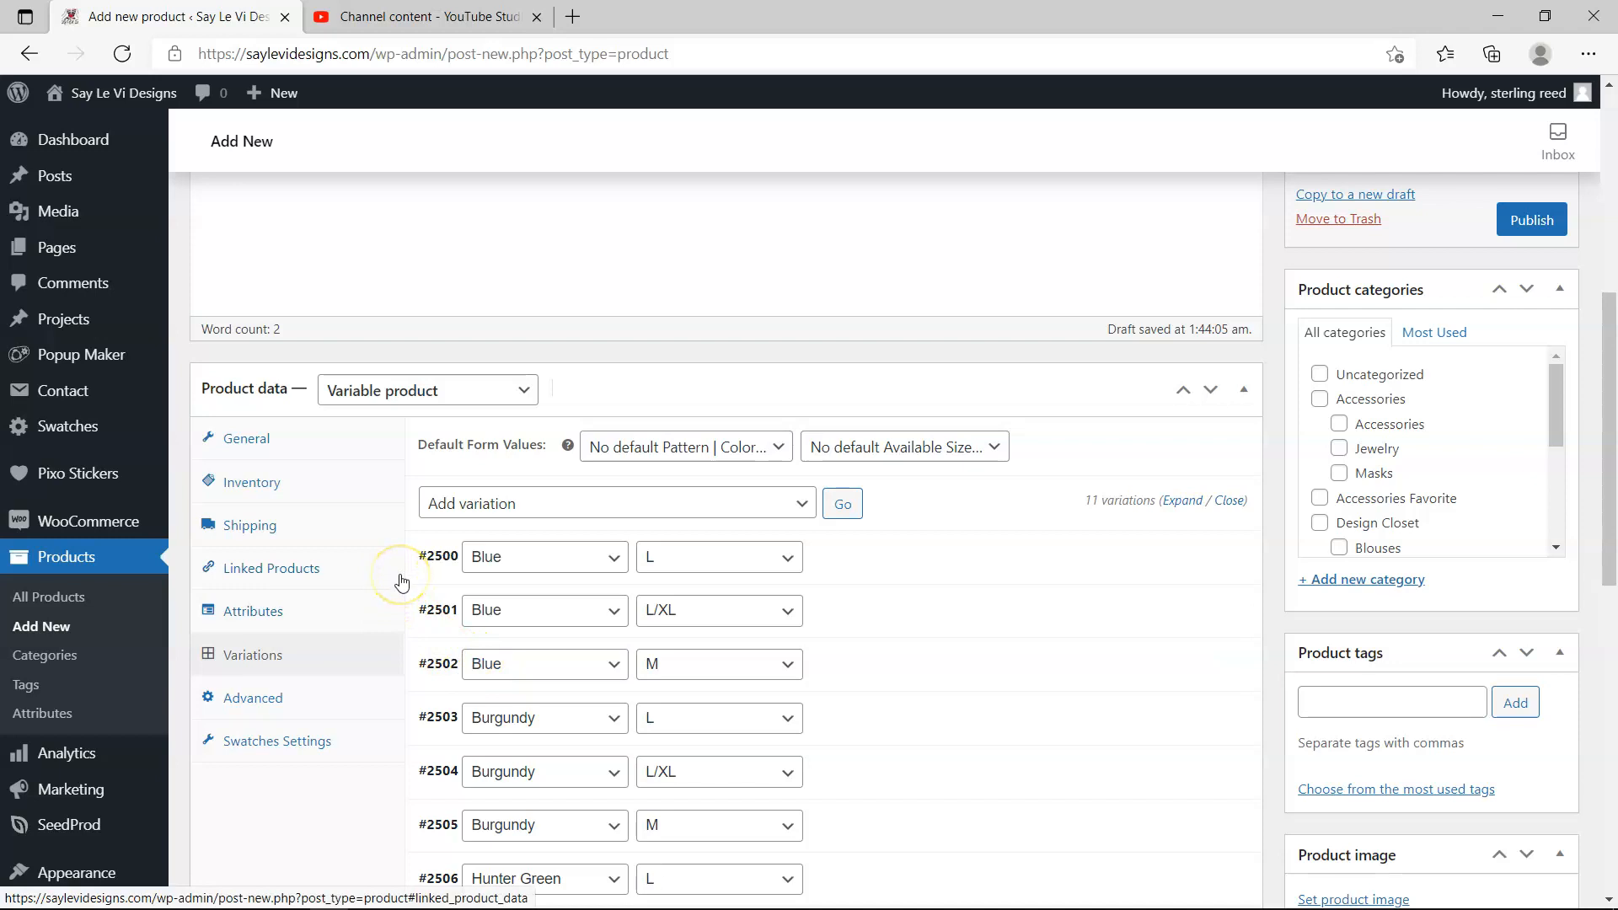
- Look through the bulk actions available for the variations, including the status and pricing options, without applying any
{"action": "mouse_move", "coordinate": [686, 578]}
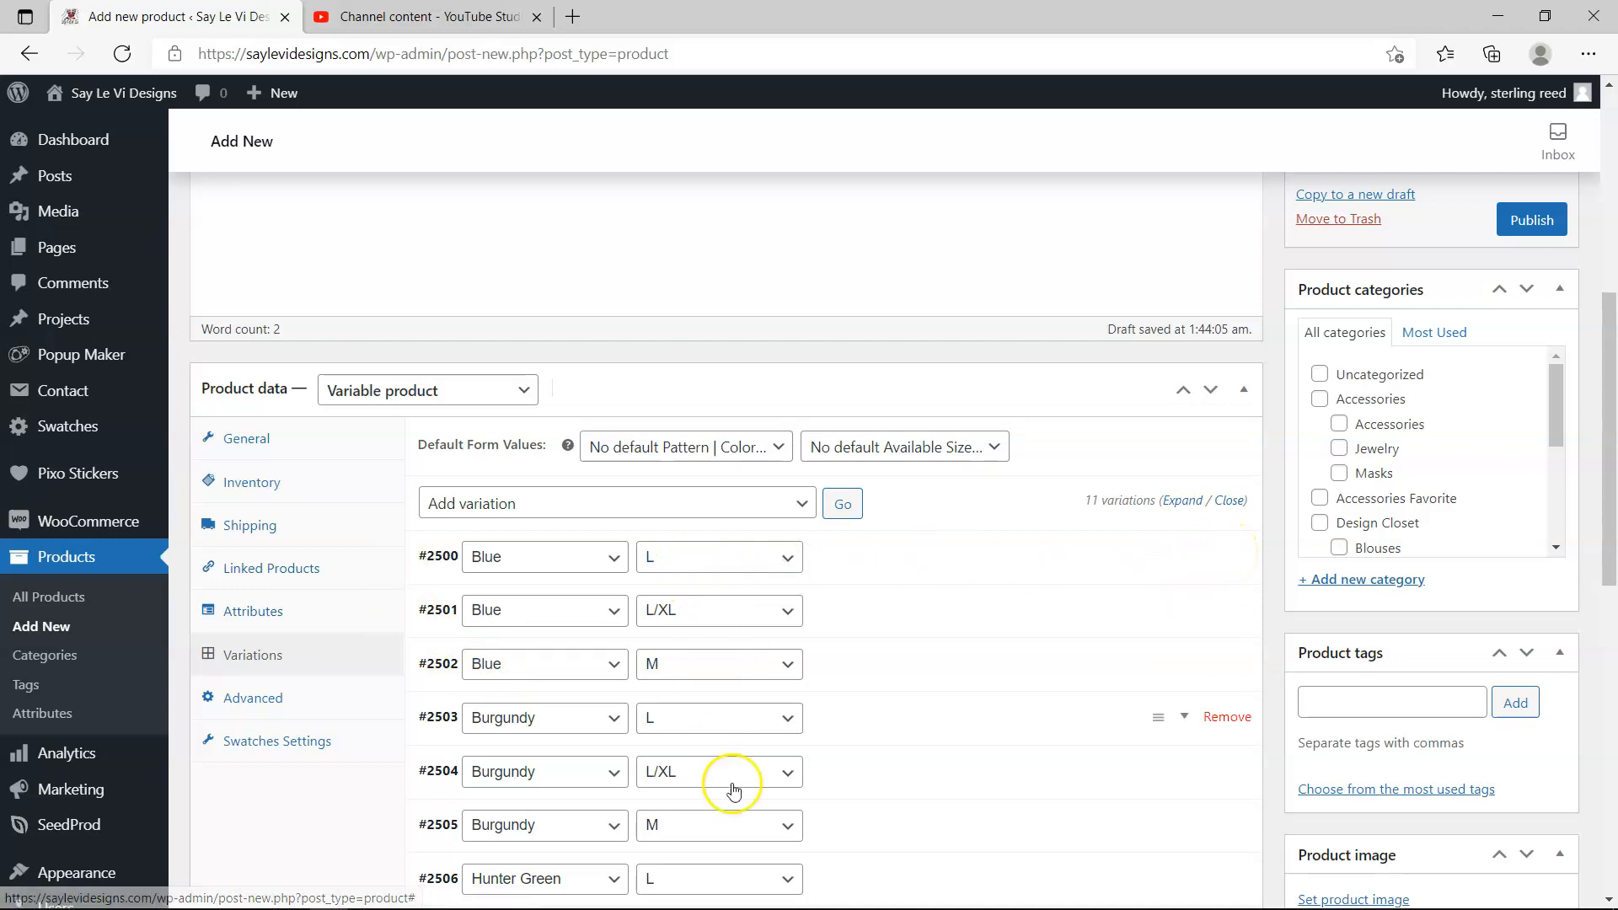
{"action": "left_click", "coordinate": [805, 506]}
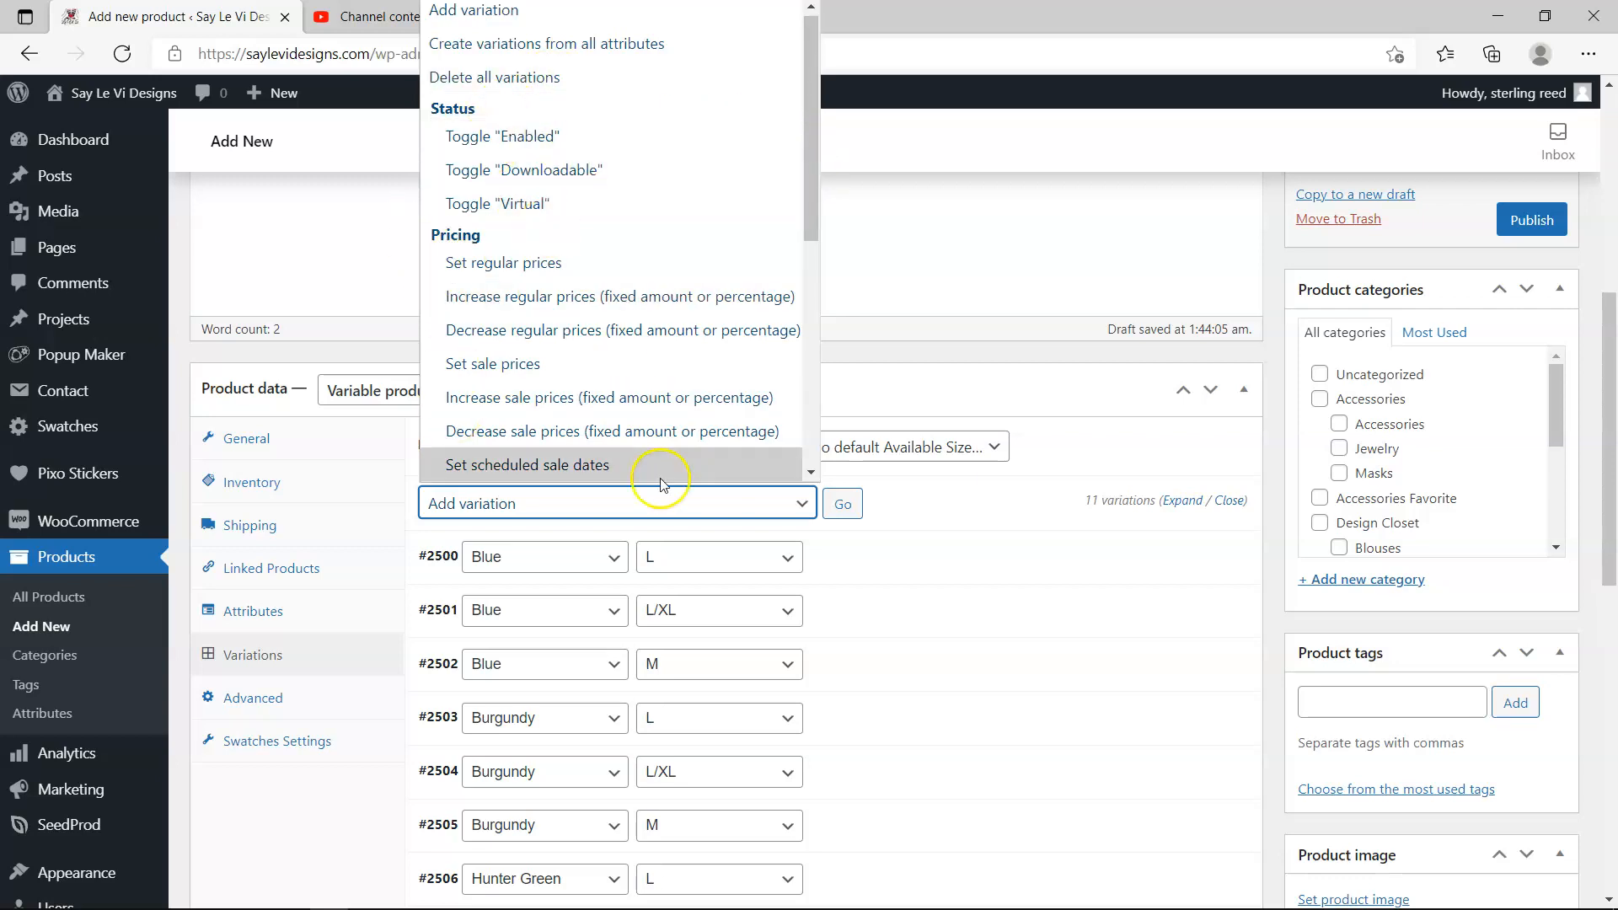
{"action": "left_click_drag", "start_coordinate": [812, 188], "coordinate": [807, 99]}
{"action": "left_click", "coordinate": [993, 621]}
{"action": "left_click", "coordinate": [995, 624]}
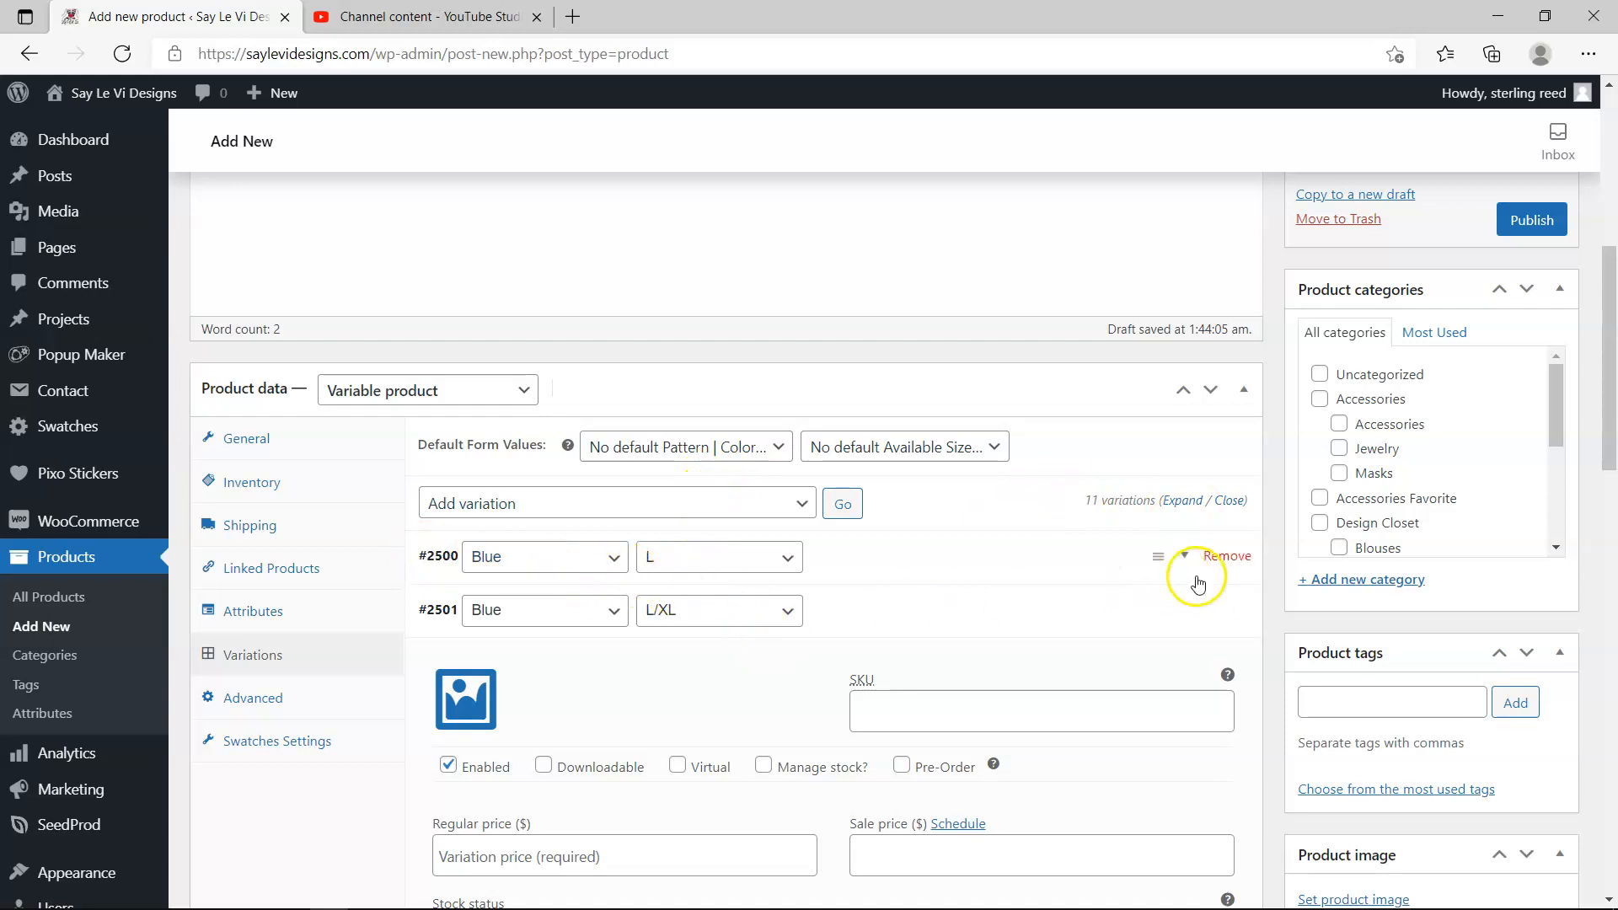
- Expand the Blue L variation and examine its price, stock status, weight, dimensions, shipping class, tax class and description fields
{"action": "left_click", "coordinate": [1169, 554]}
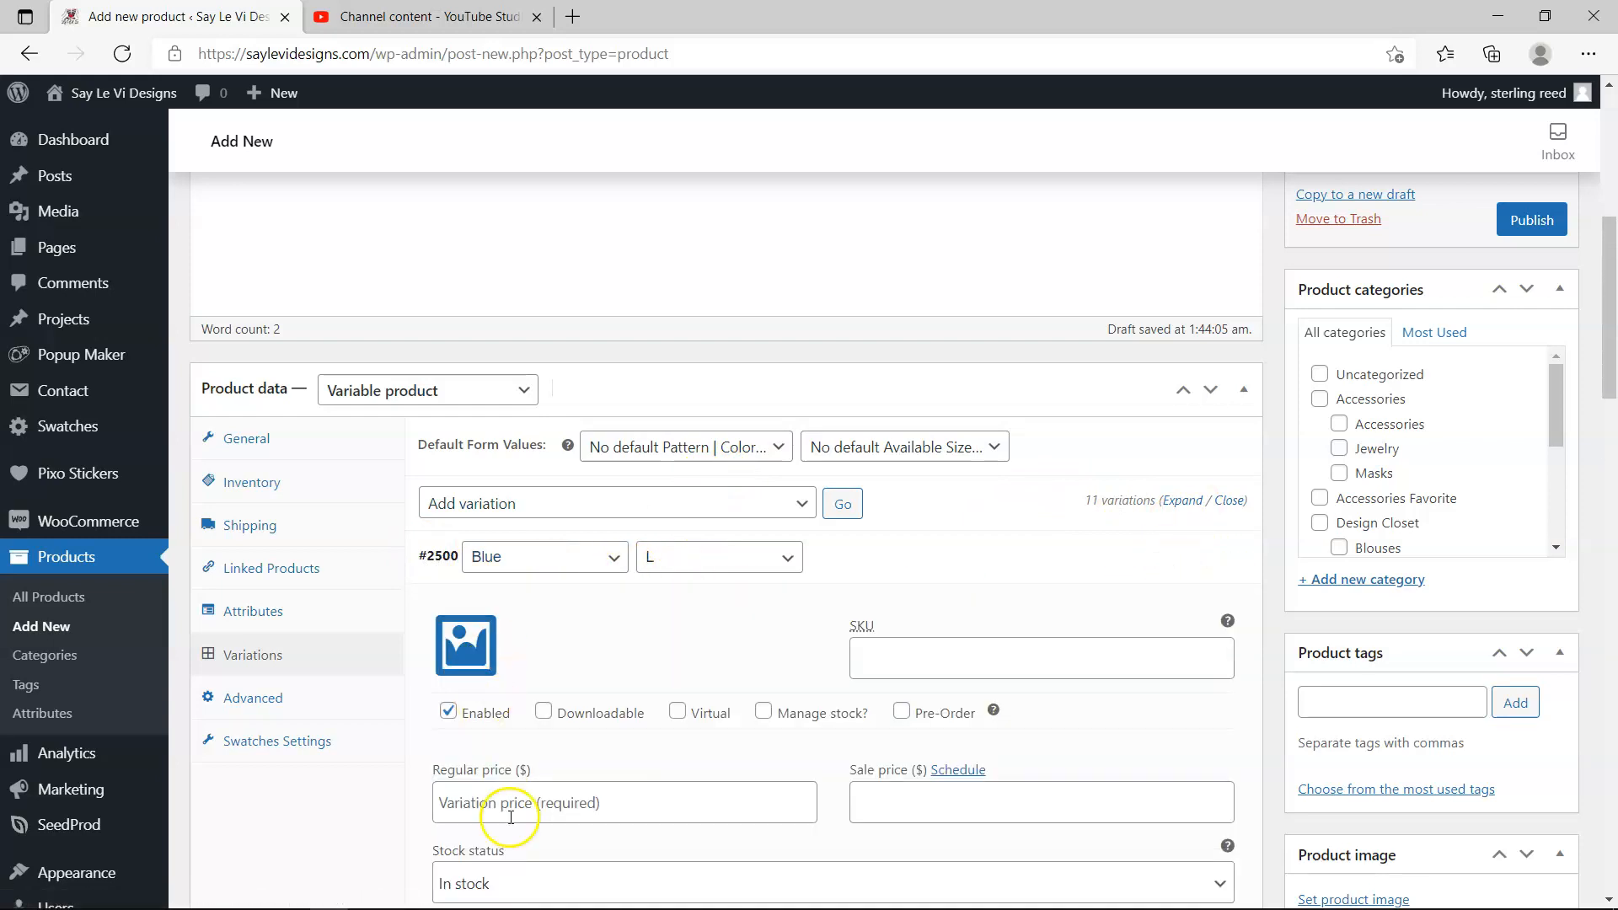
{"action": "scroll", "coordinate": [885, 618], "scroll_direction": "down", "scroll_amount": 3}
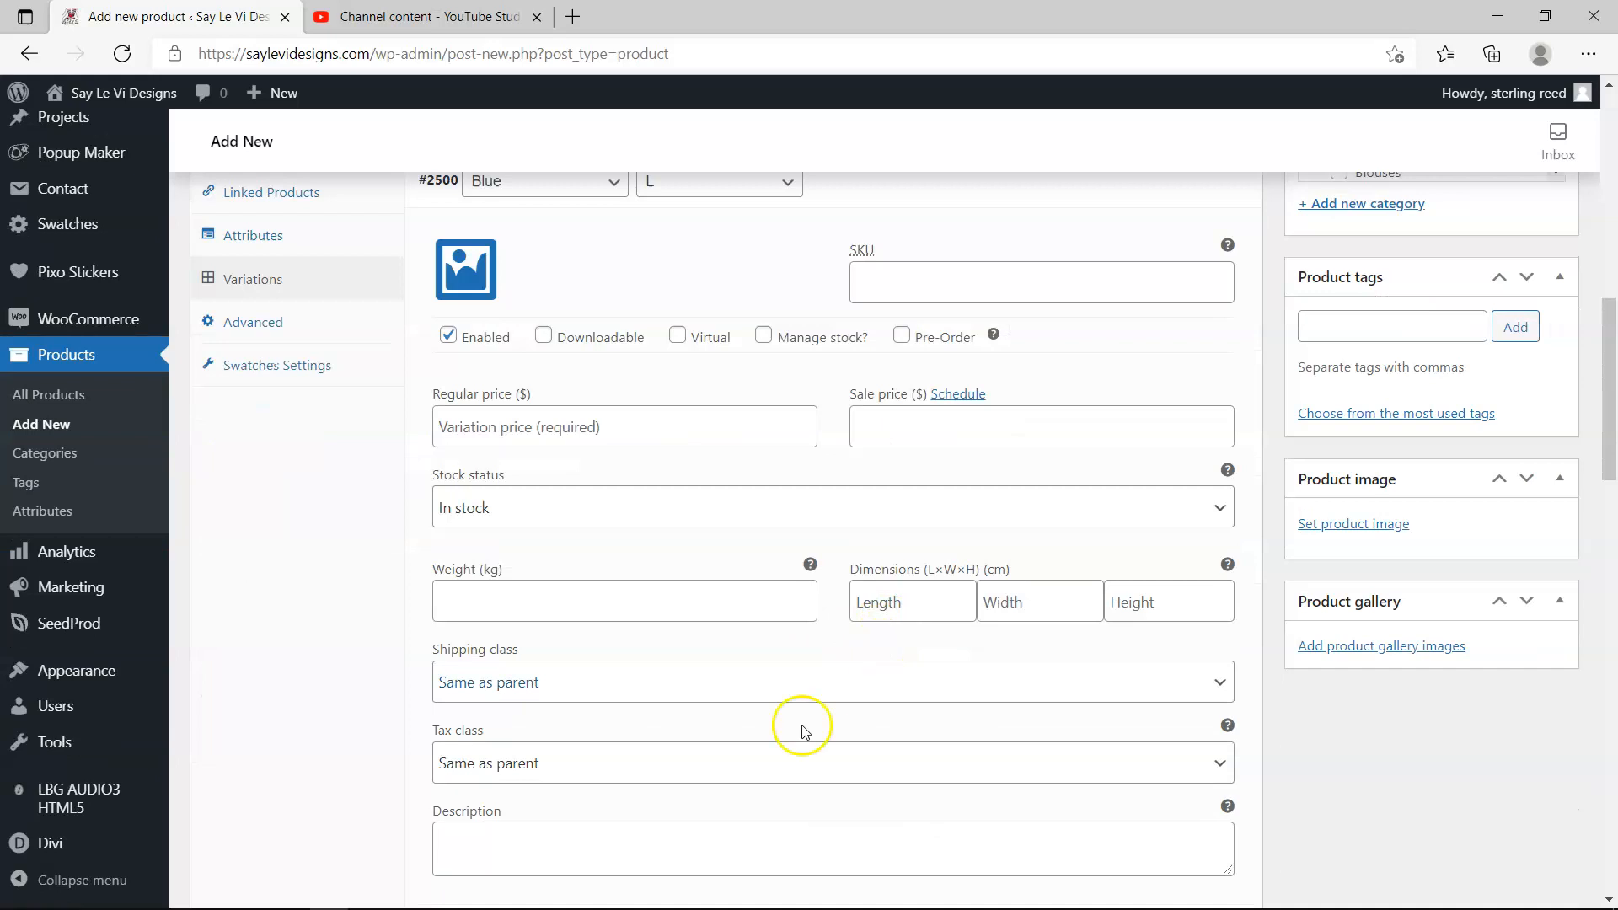
{"action": "scroll", "coordinate": [658, 750], "scroll_direction": "up", "scroll_amount": 1}
{"action": "scroll", "coordinate": [686, 759], "scroll_direction": "up", "scroll_amount": 4}
{"action": "scroll", "coordinate": [632, 761], "scroll_direction": "down", "scroll_amount": 4}
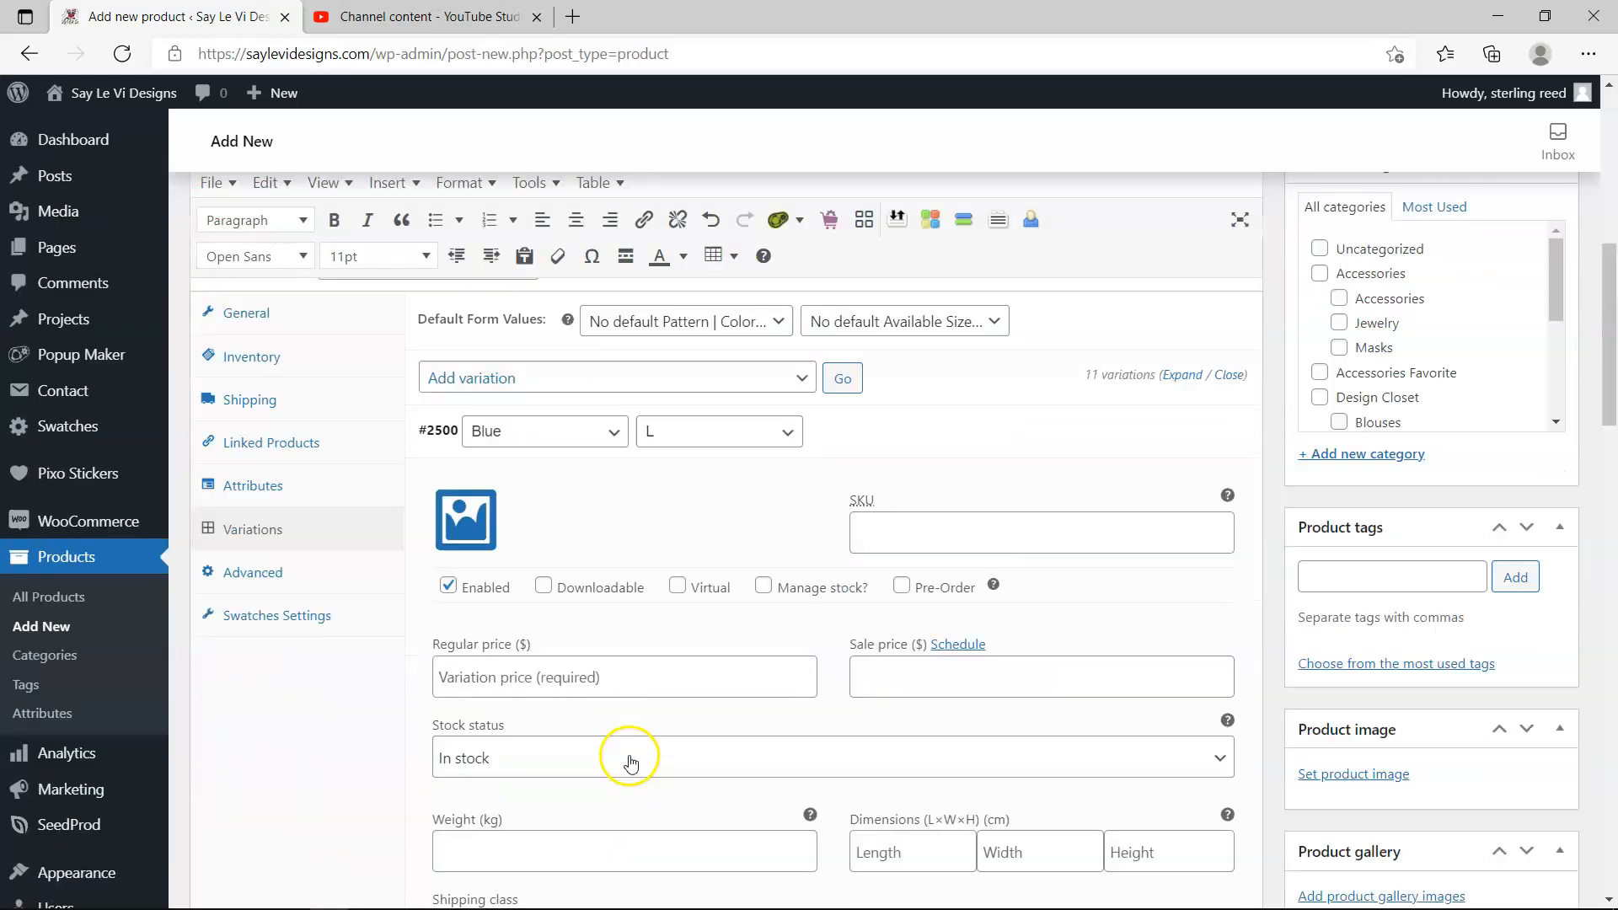
- Examine the new product's publish settings and its product categories list down to the Design Closet subcategories
{"action": "scroll", "coordinate": [621, 762], "scroll_direction": "up", "scroll_amount": 7}
{"action": "scroll", "coordinate": [1369, 396], "scroll_direction": "up", "scroll_amount": 1}
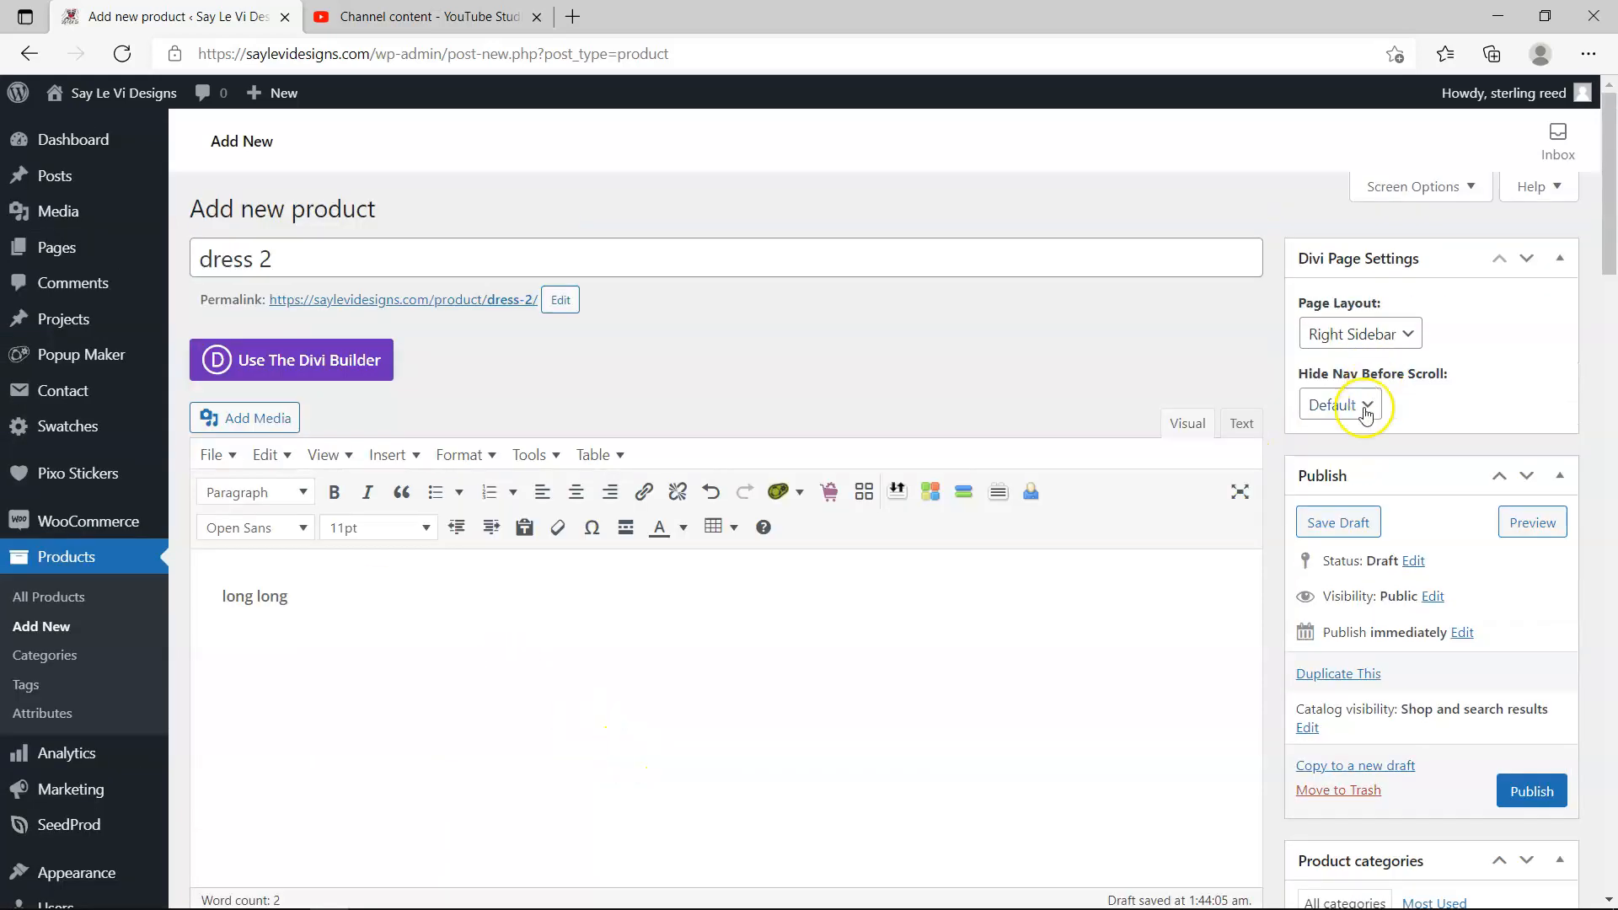
{"action": "scroll", "coordinate": [1447, 591], "scroll_direction": "down", "scroll_amount": 5}
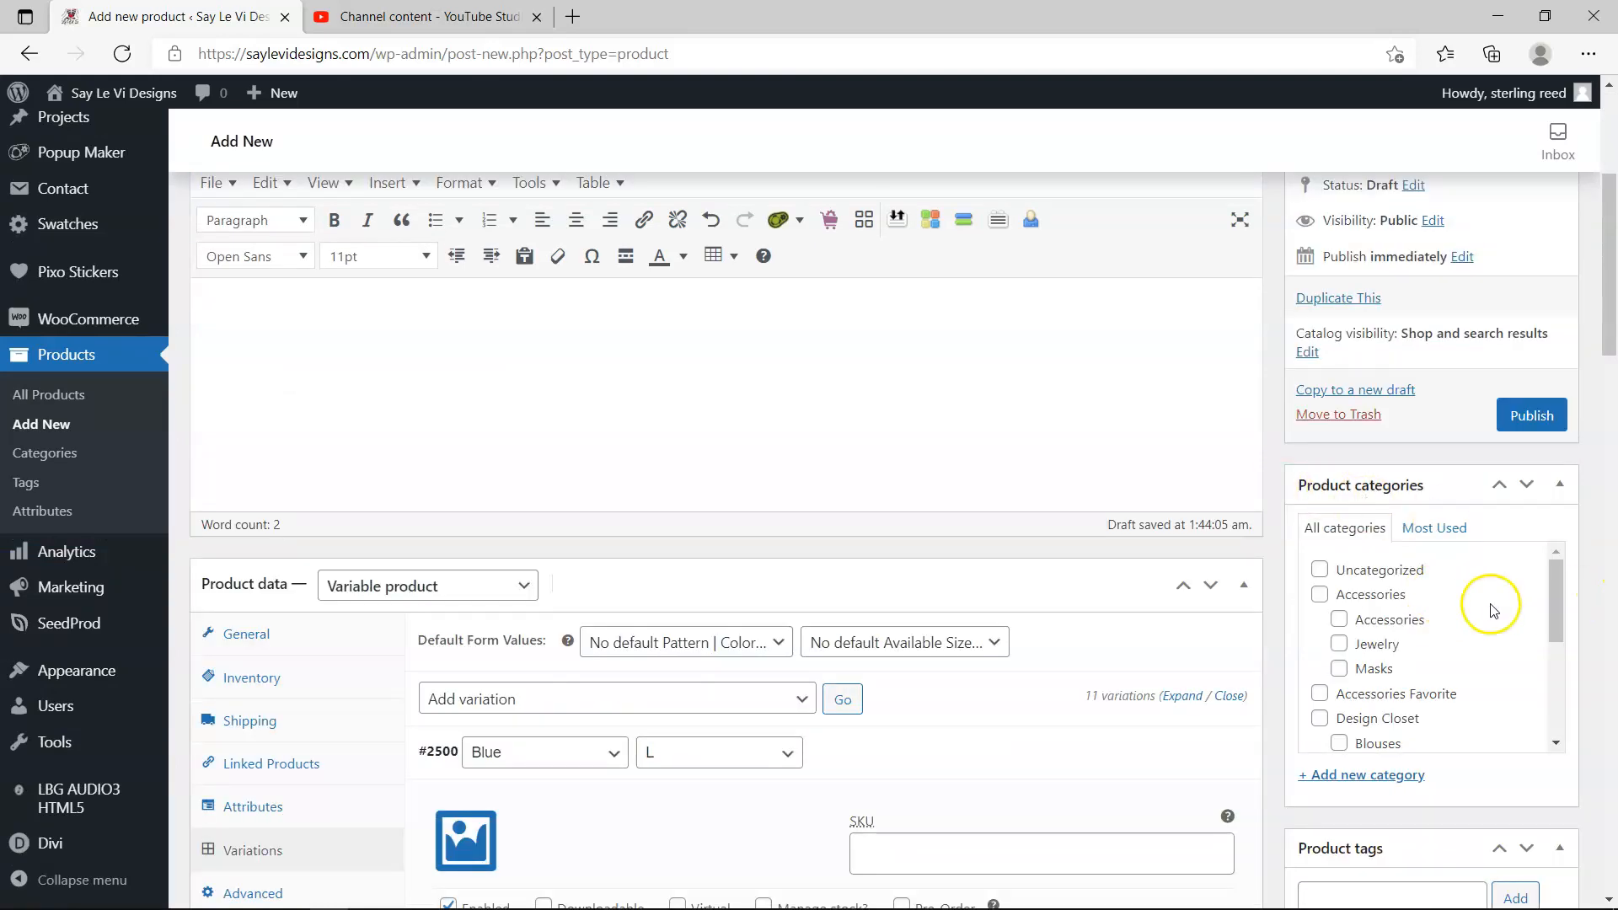
{"action": "left_click", "coordinate": [1554, 568]}
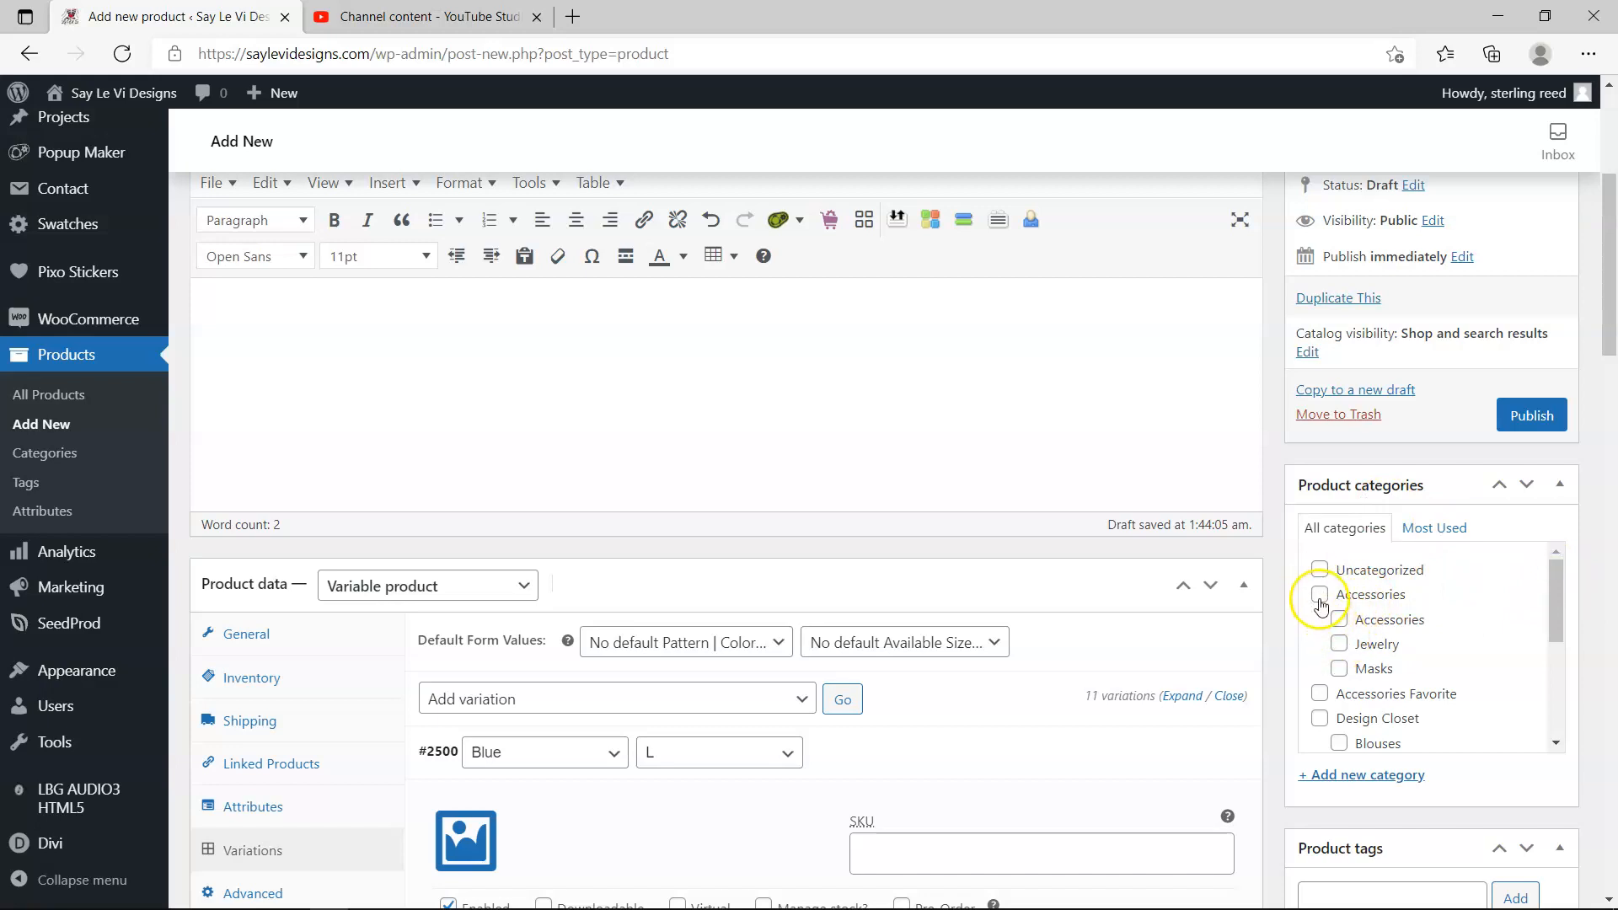
{"action": "left_click_drag", "start_coordinate": [1554, 627], "coordinate": [1555, 659]}
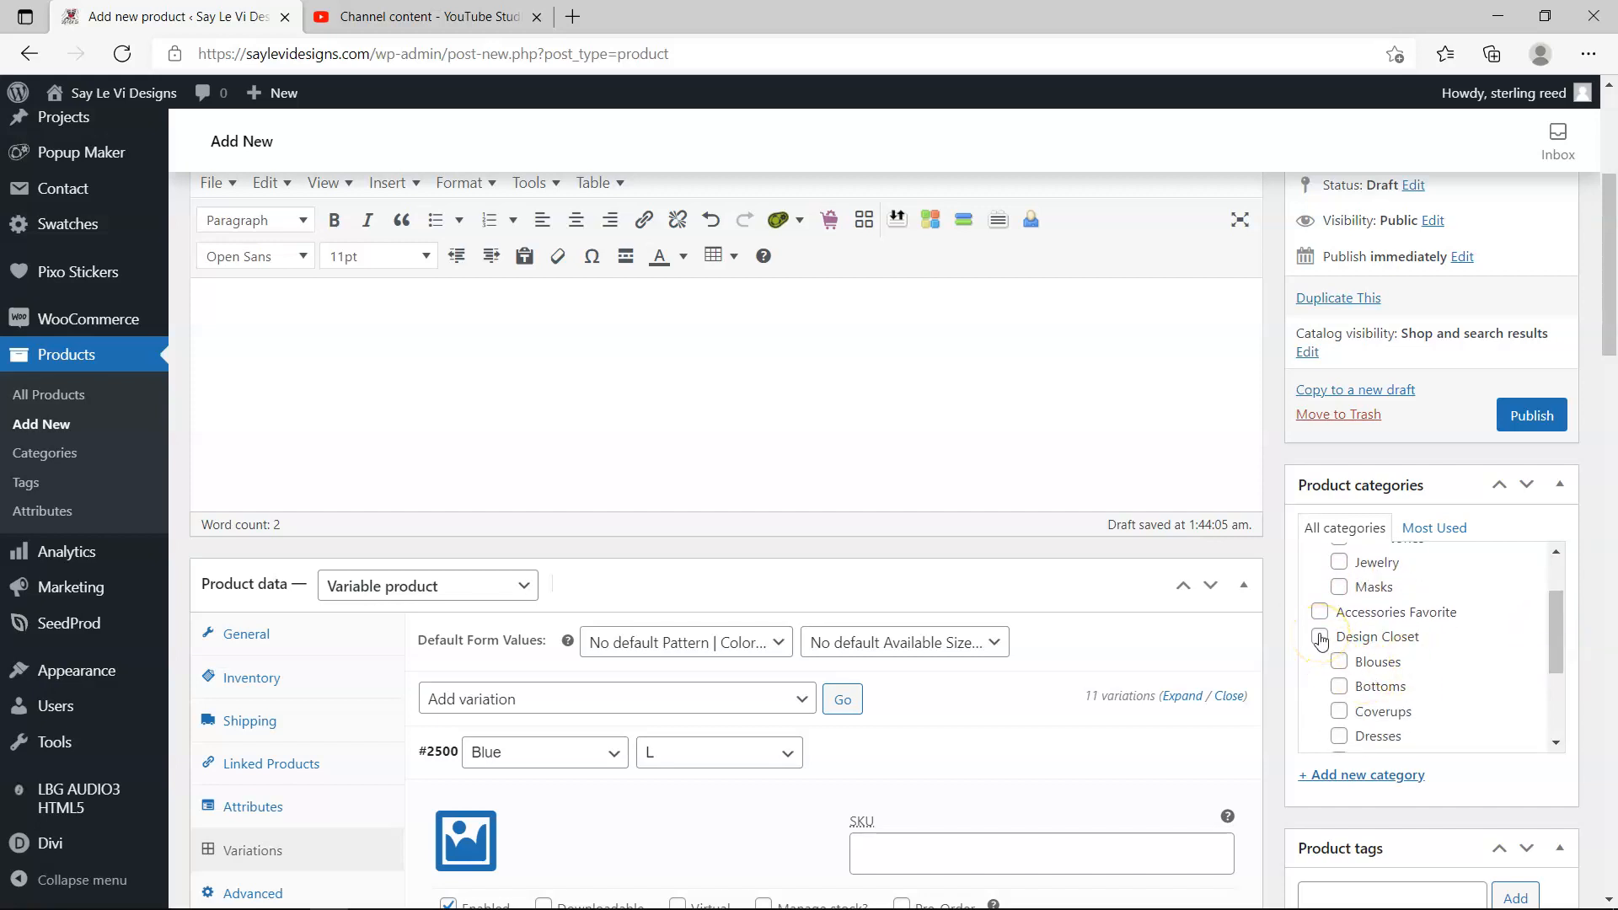
- Leave the new product page without saving and open the existing product test1 for editing
{"action": "left_click", "coordinate": [91, 357]}
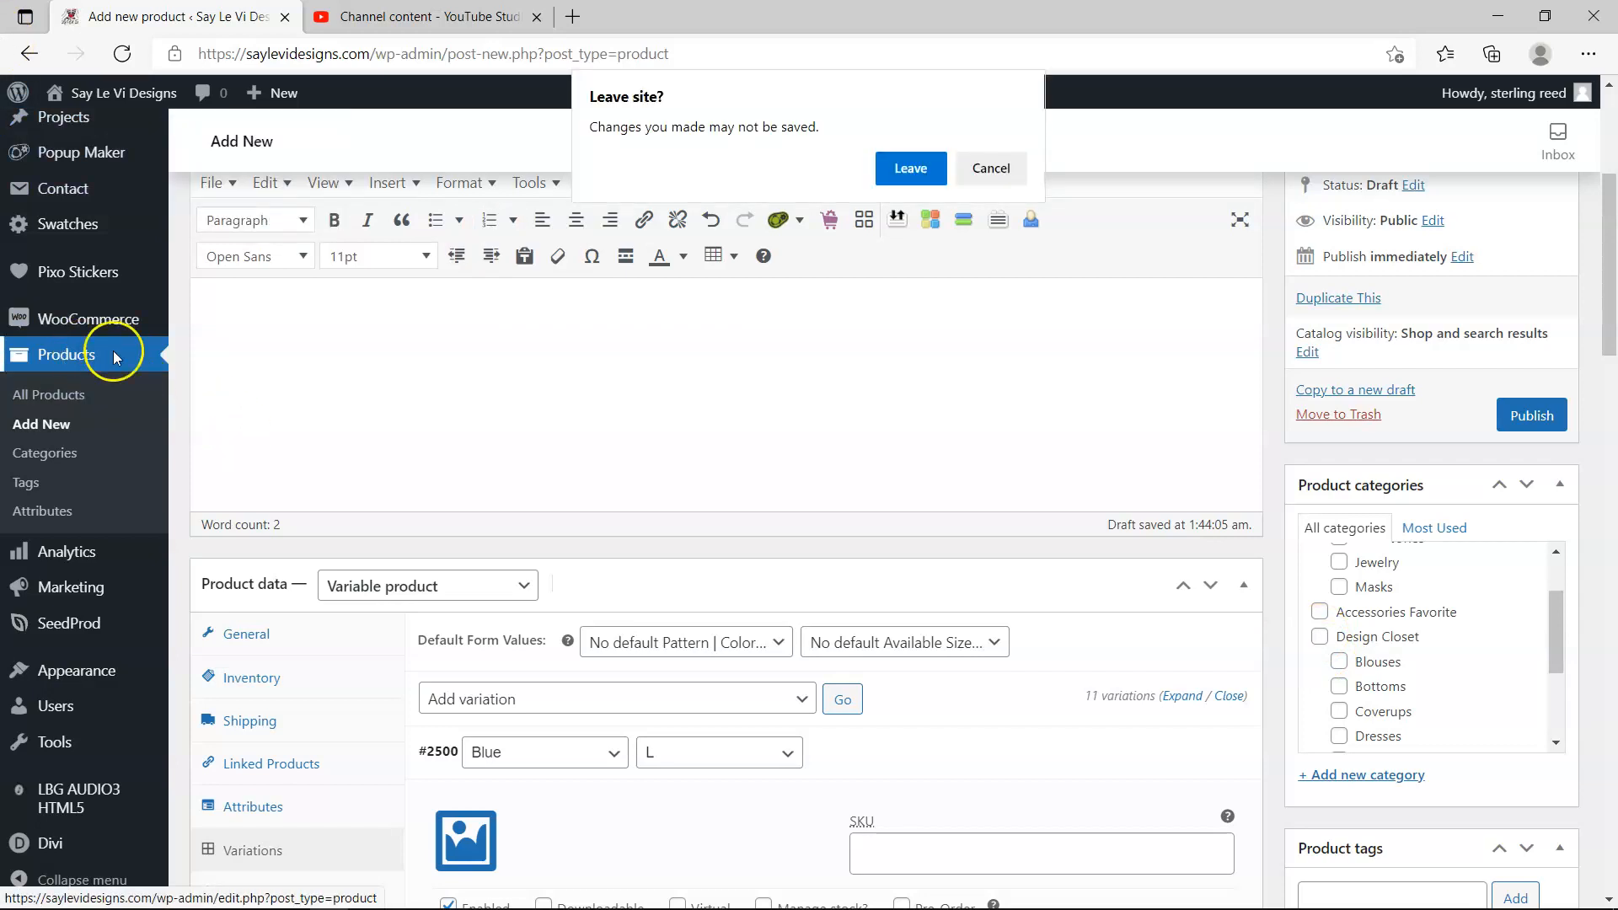
{"action": "left_click", "coordinate": [914, 168]}
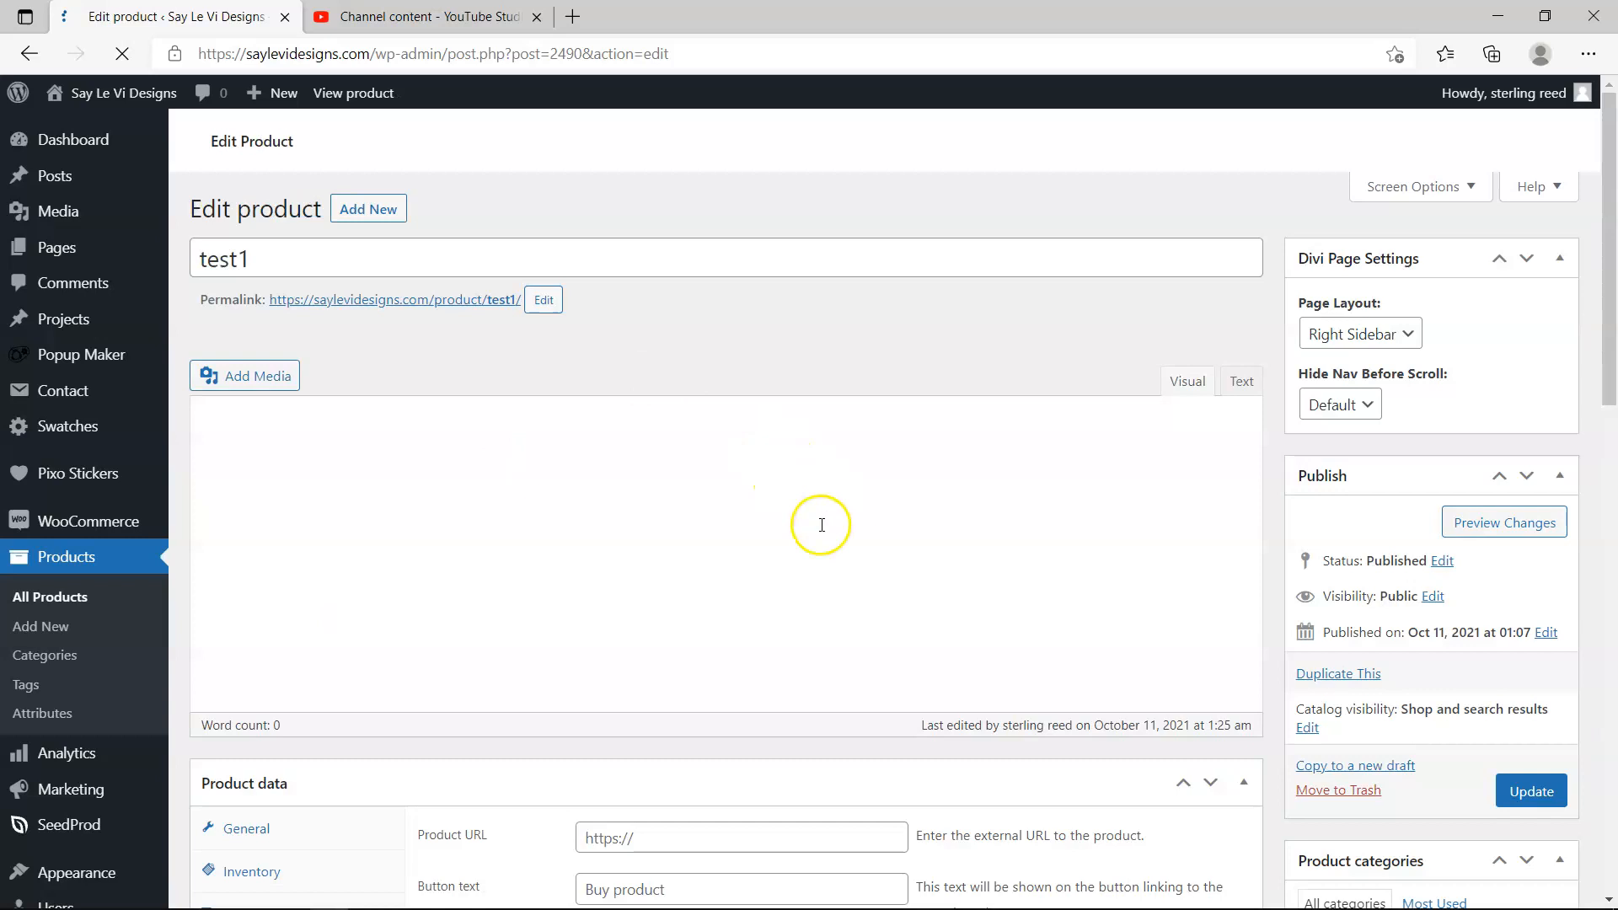
{"action": "scroll", "coordinate": [816, 528], "scroll_direction": "down", "scroll_amount": 3}
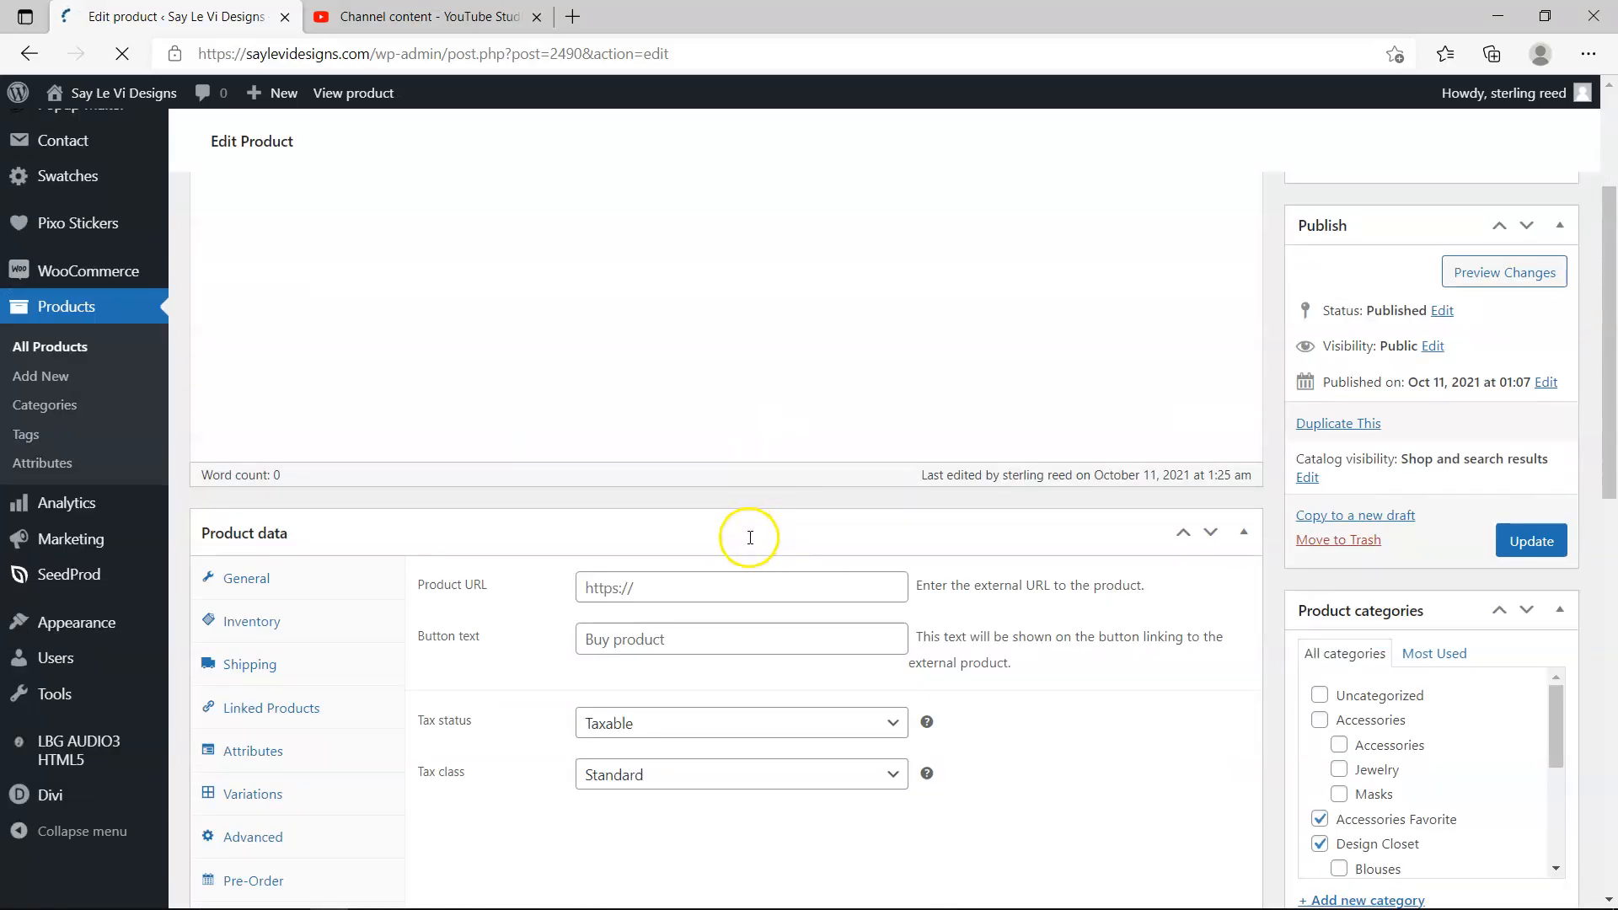
{"action": "scroll", "coordinate": [1014, 595], "scroll_direction": "down", "scroll_amount": 3}
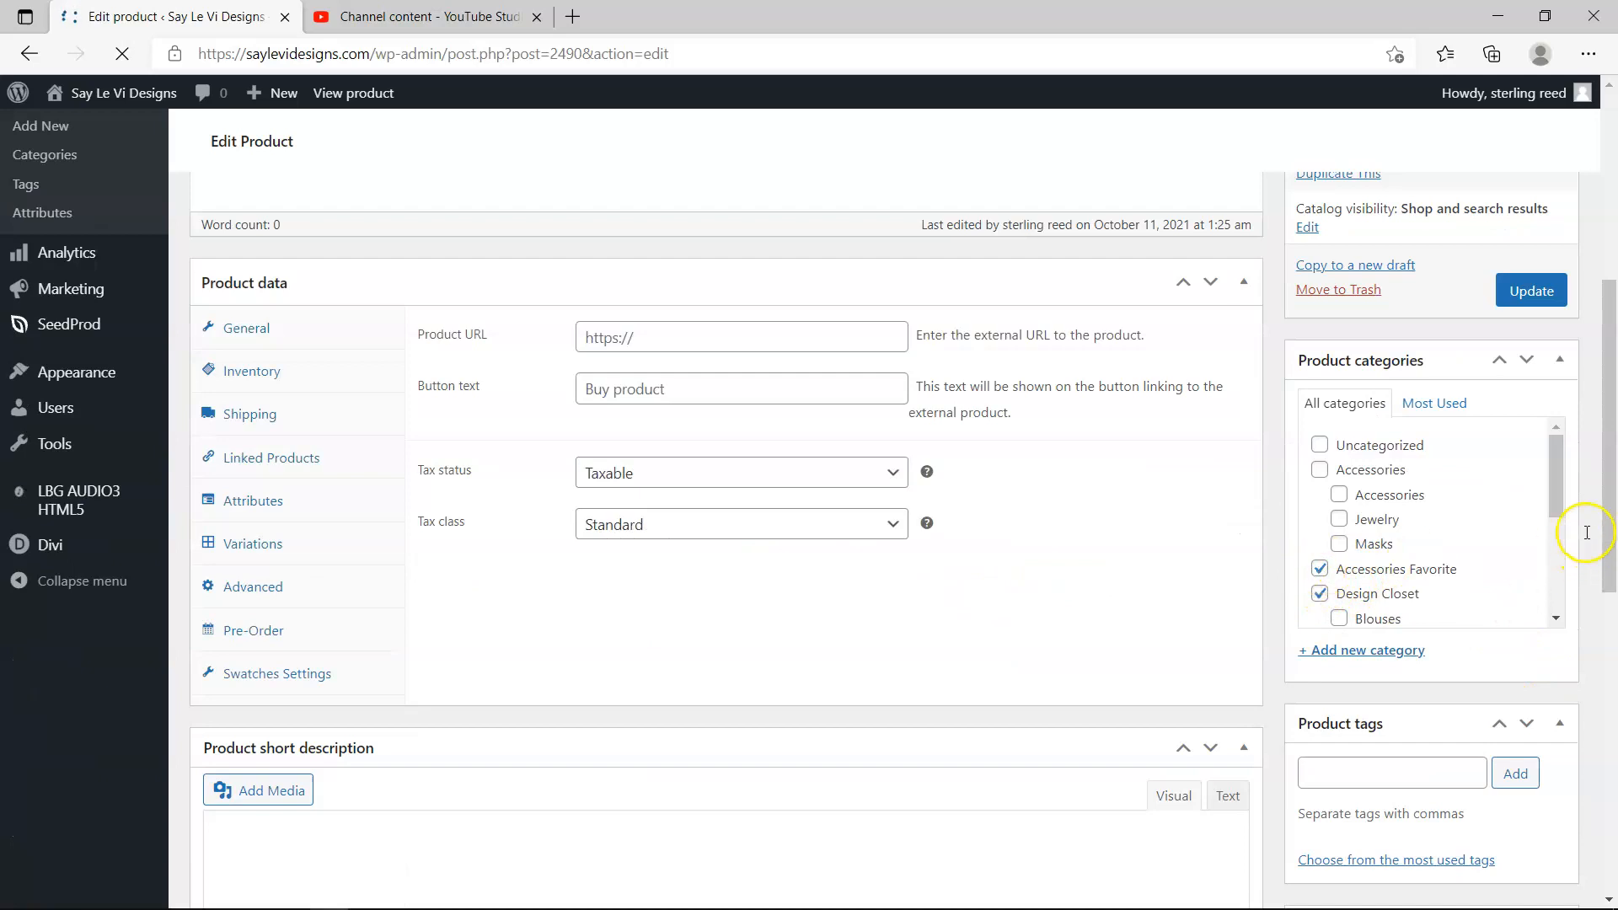
{"action": "scroll", "coordinate": [946, 621], "scroll_direction": "down", "scroll_amount": 5}
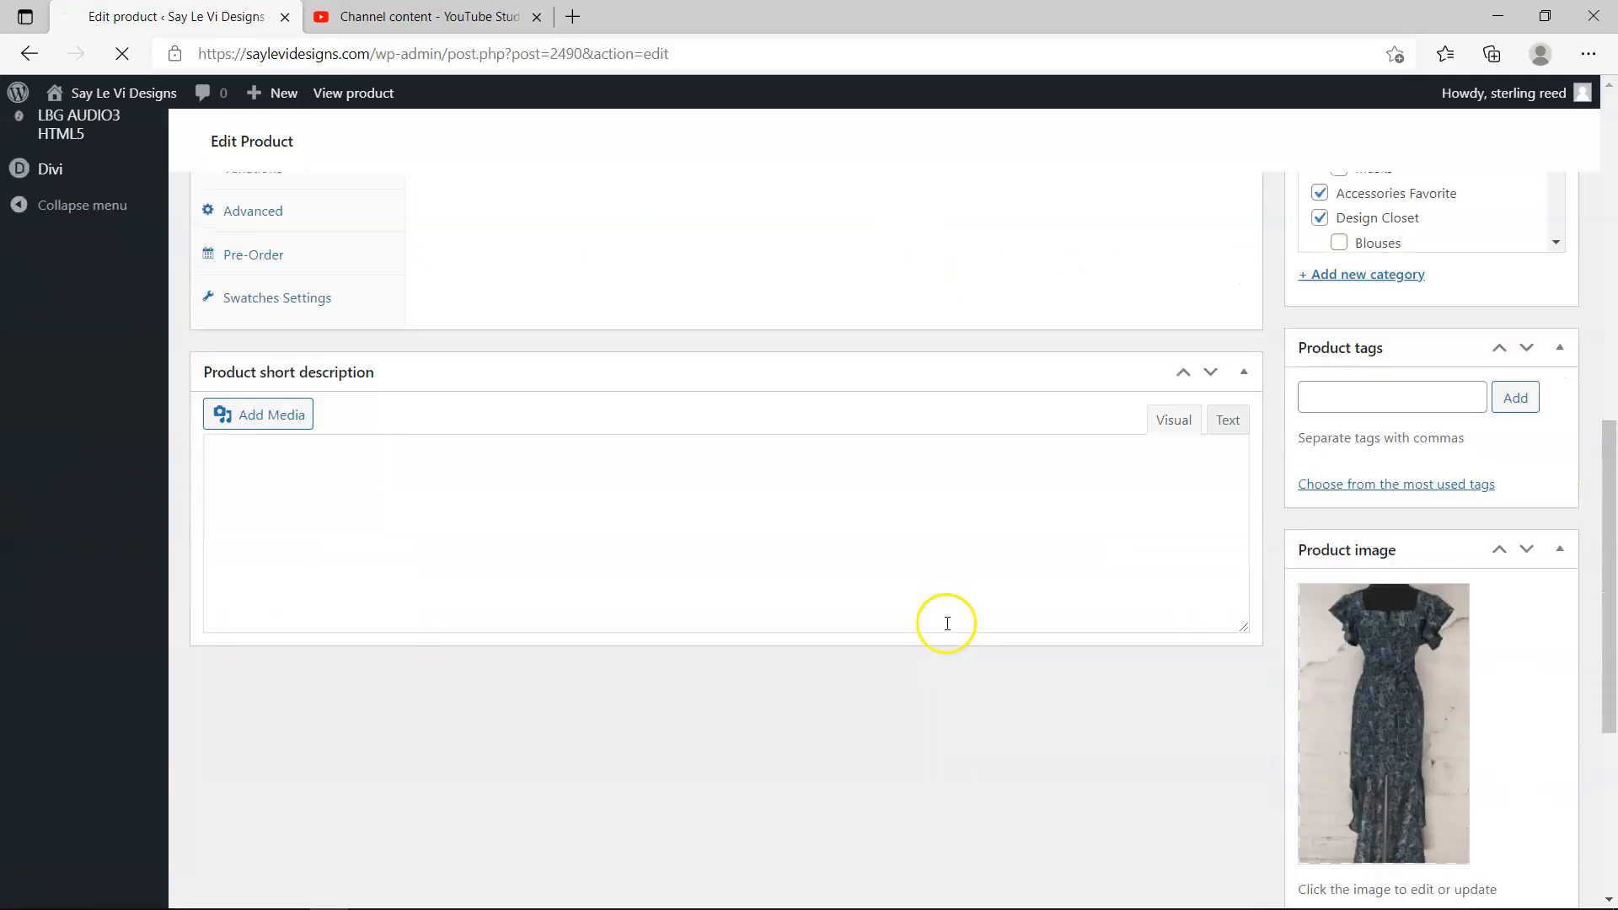
- Clear the Accessories Favorite category for test1 and check the subcategories selected under Design Closet
{"action": "scroll", "coordinate": [942, 621], "scroll_direction": "up", "scroll_amount": 3}
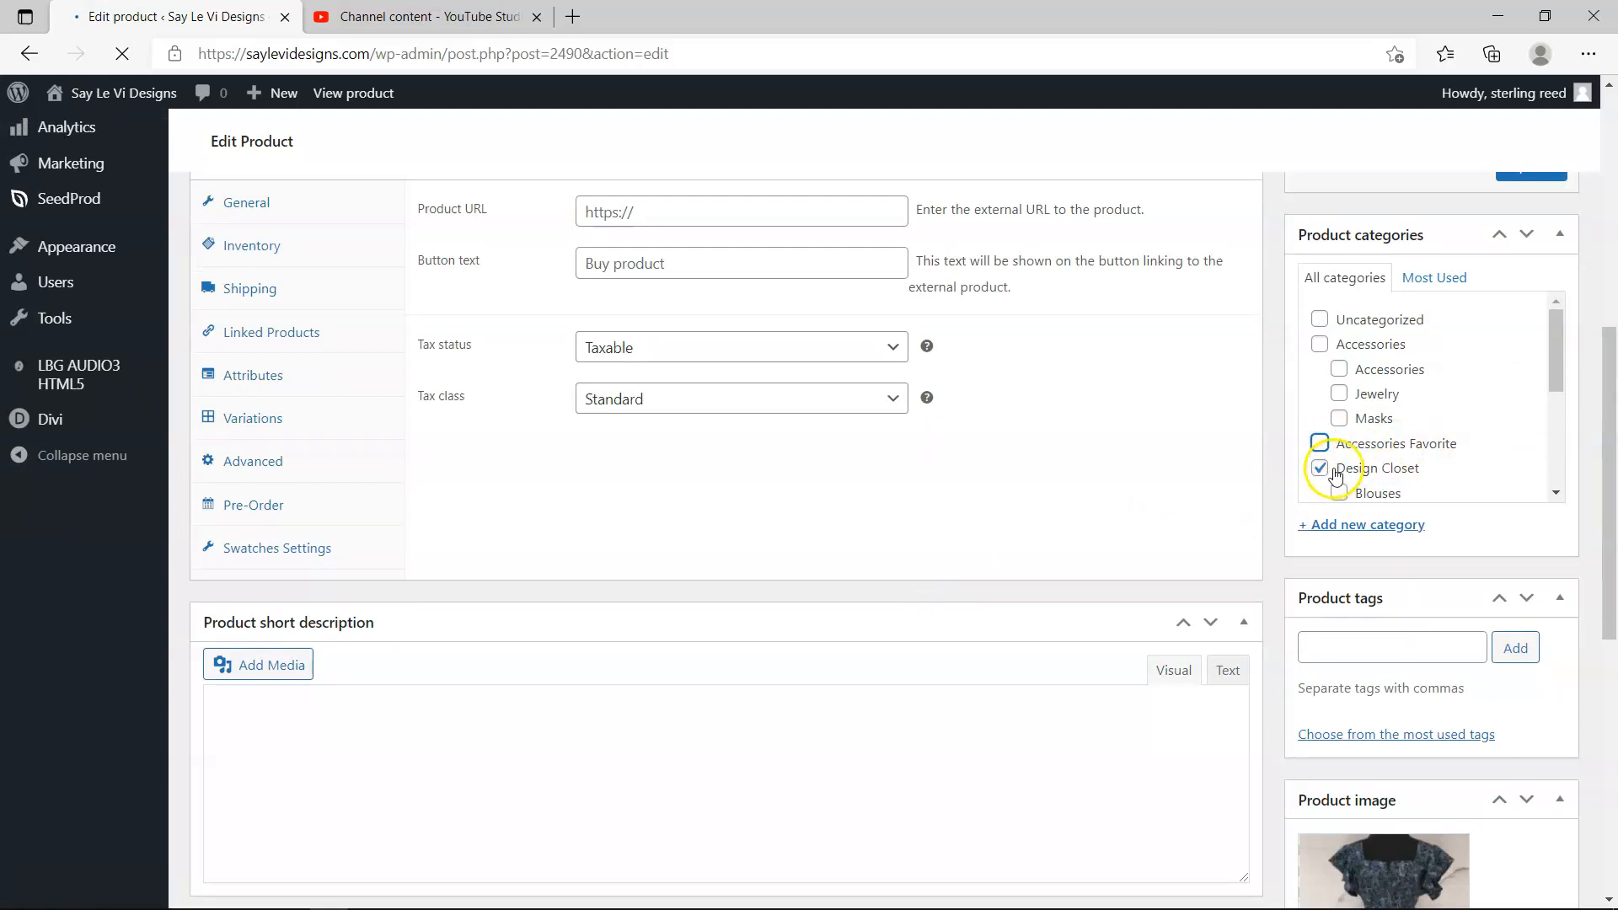
{"action": "scroll", "coordinate": [1545, 405], "scroll_direction": "up", "scroll_amount": 1}
{"action": "scroll", "coordinate": [1545, 398], "scroll_direction": "down", "scroll_amount": 1}
{"action": "left_click_drag", "start_coordinate": [1554, 367], "coordinate": [1549, 429]}
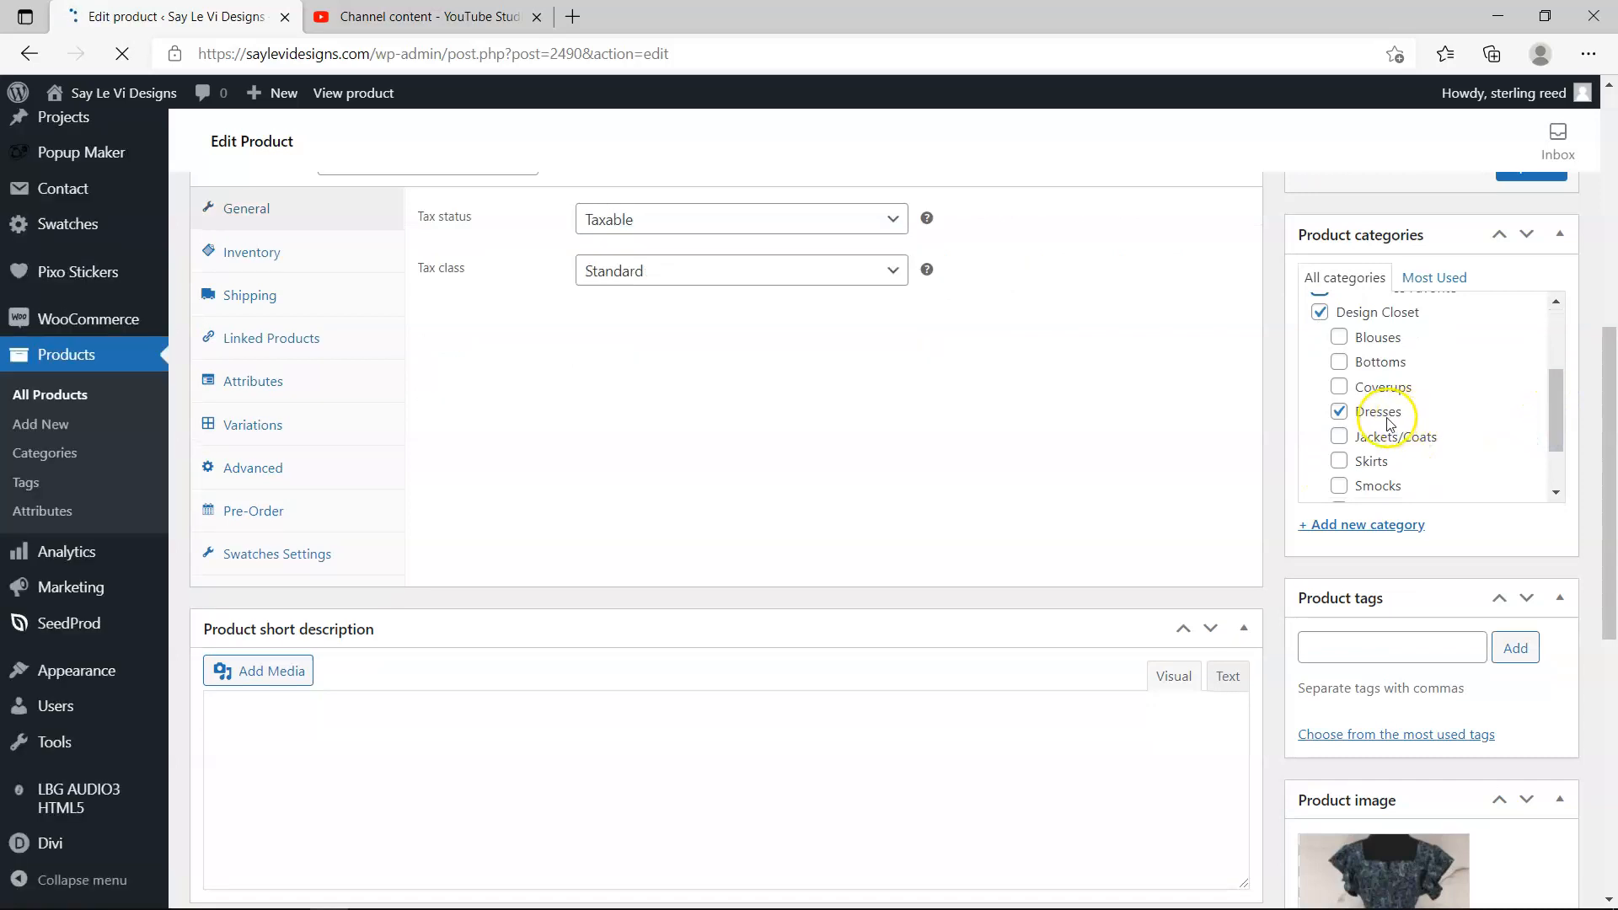
- Review the test1 product's title, product data, short description and product image
{"action": "scroll", "coordinate": [1387, 424], "scroll_direction": "up", "scroll_amount": 7}
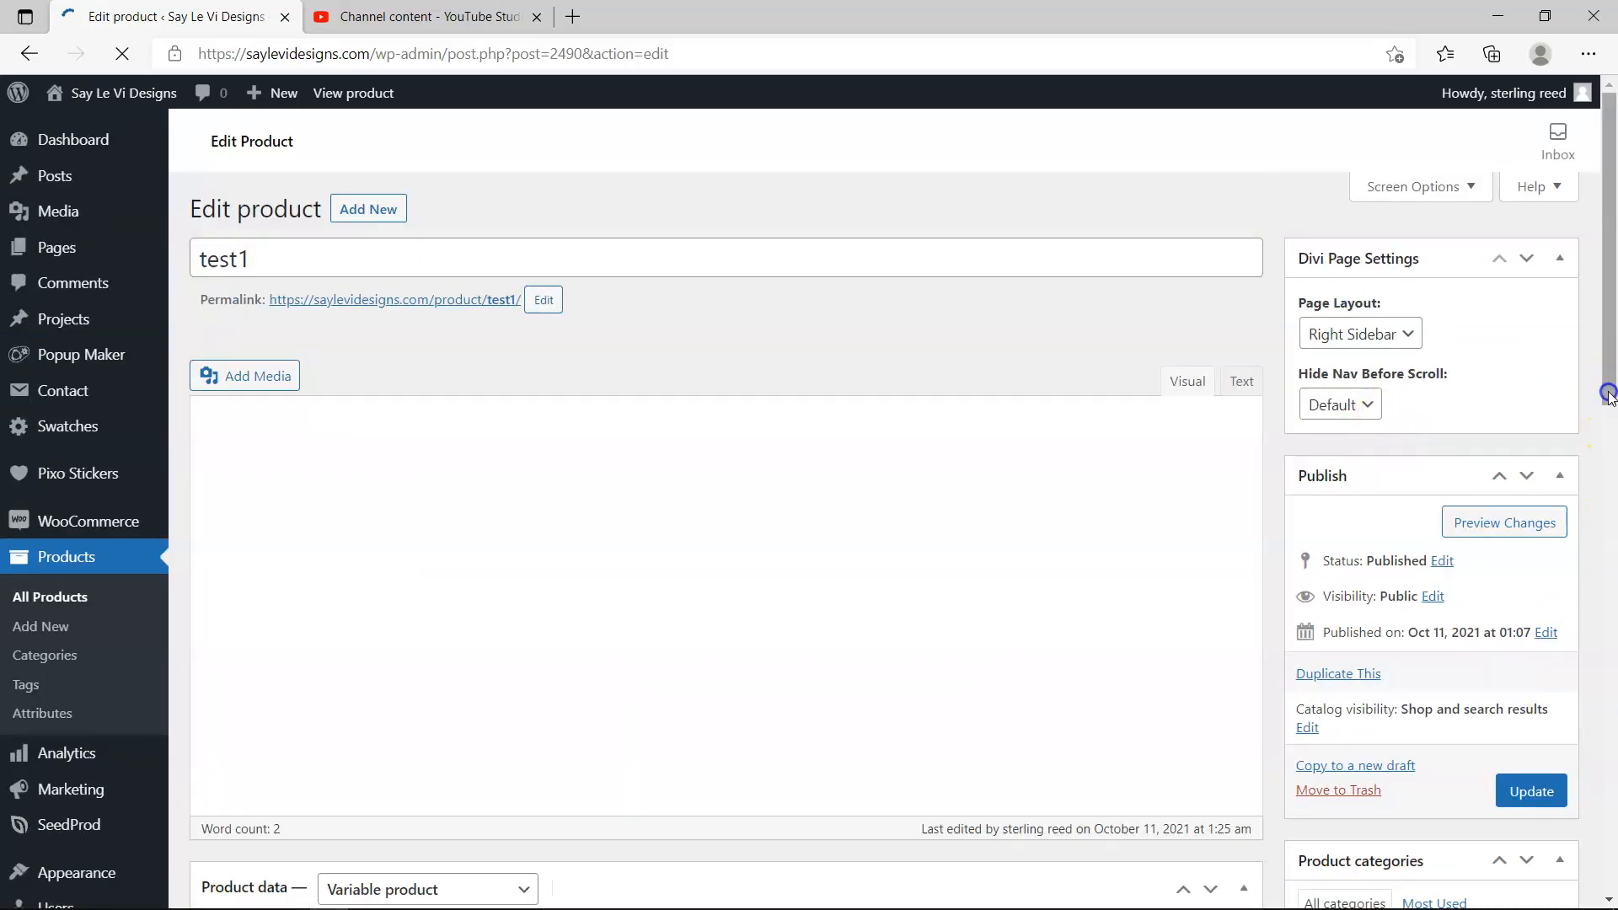
{"action": "scroll", "coordinate": [1597, 531], "scroll_direction": "down", "scroll_amount": 10}
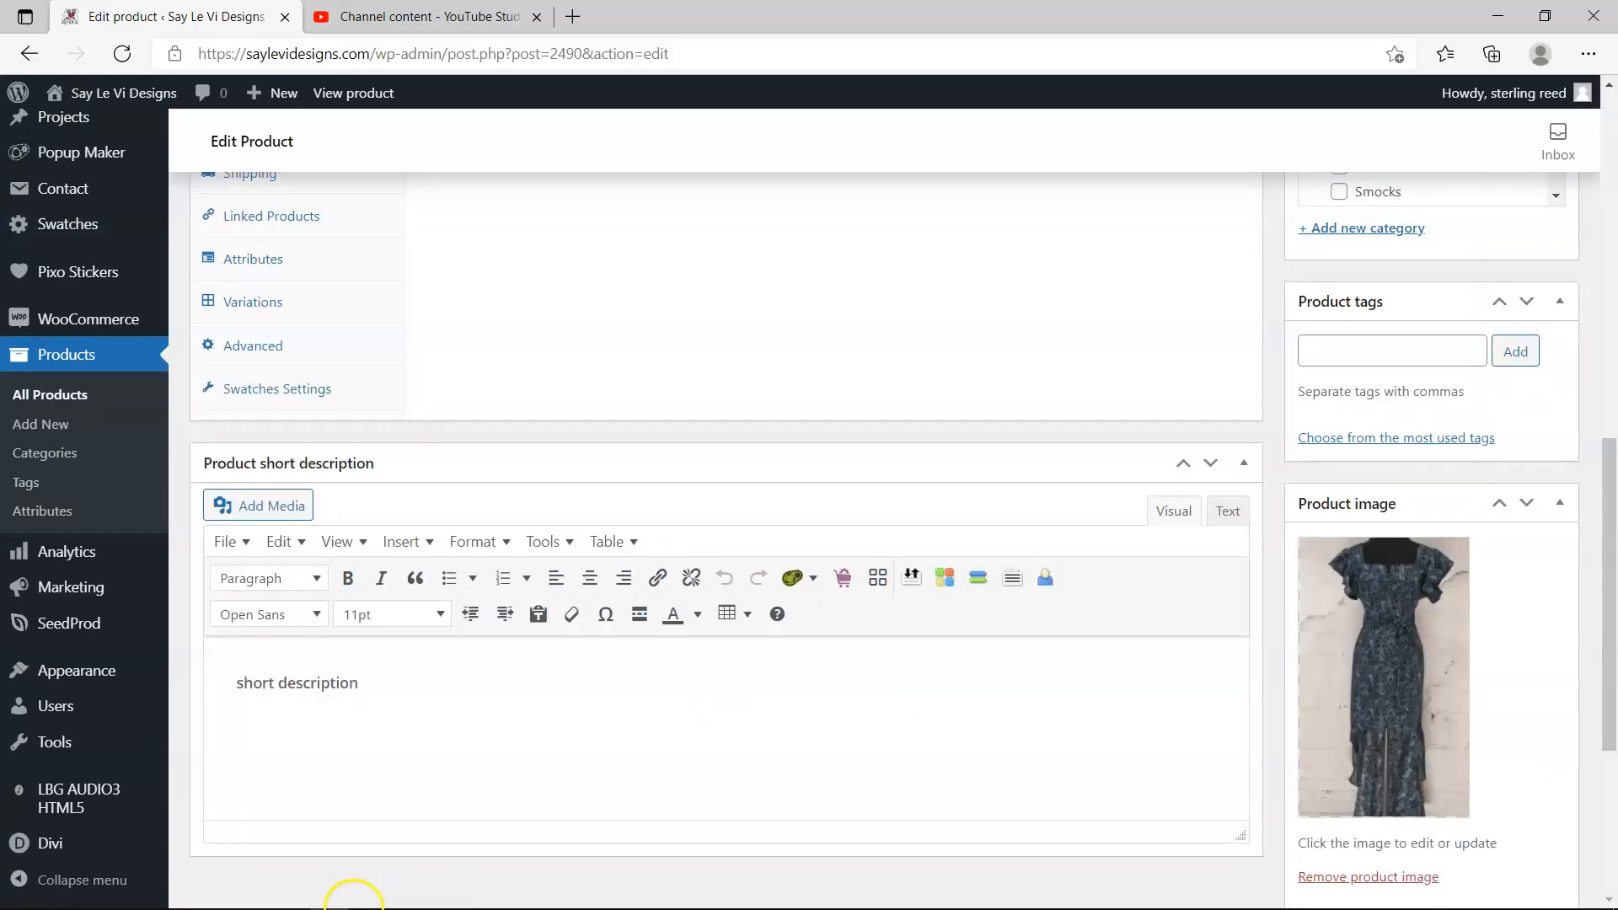
{"action": "left_click_drag", "start_coordinate": [1611, 578], "coordinate": [1603, 427]}
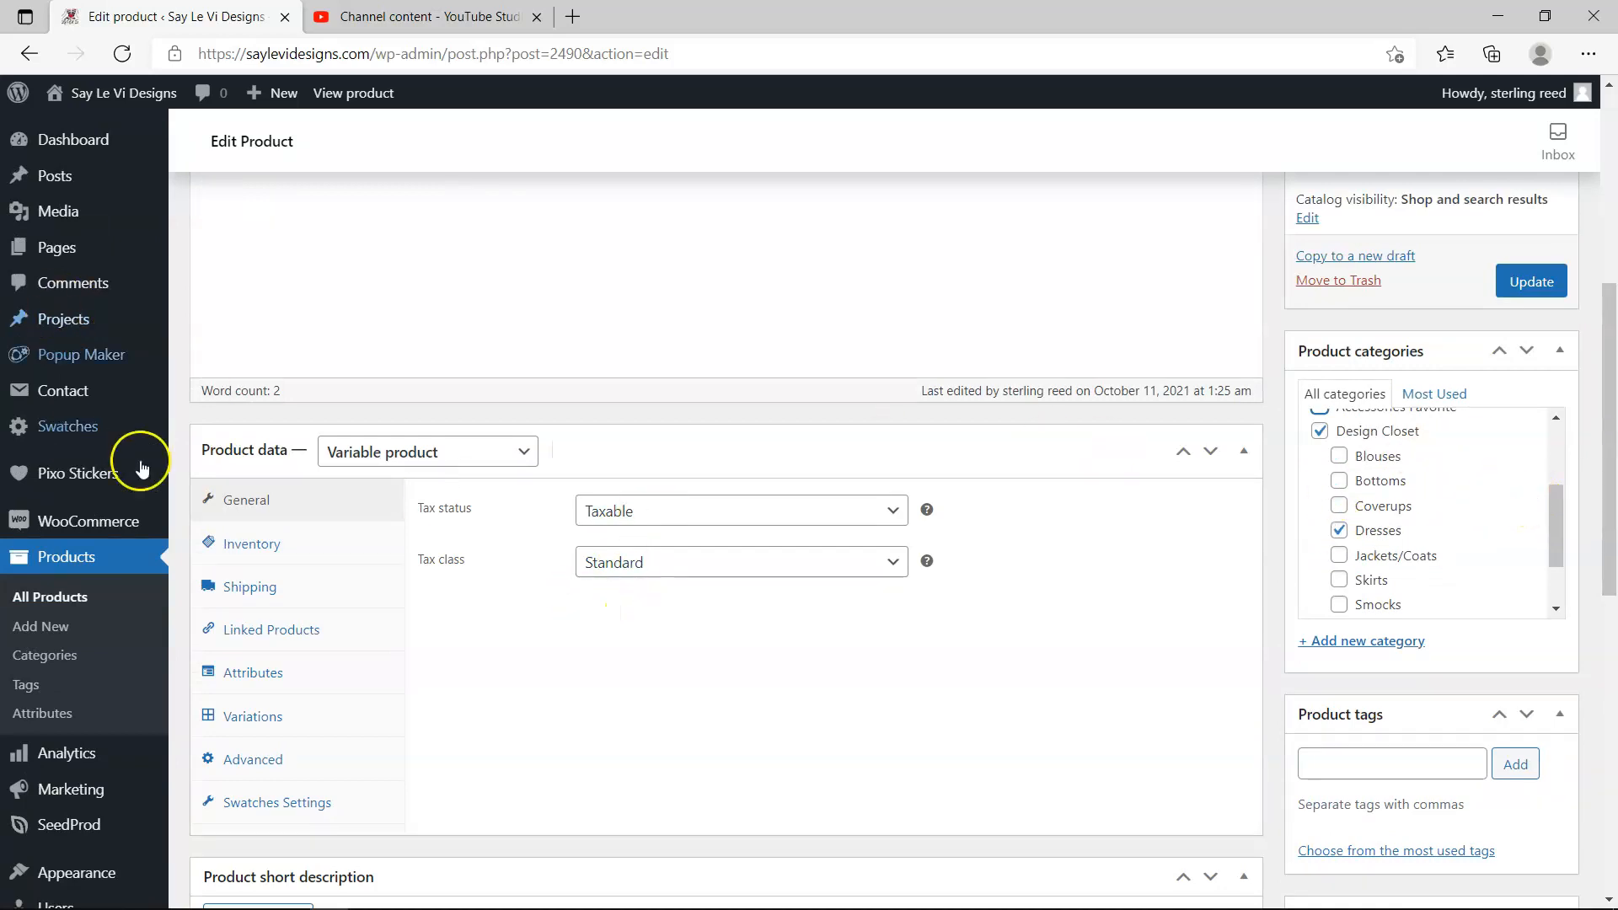
- Switch to the Firefox window with the test1 store page, open the store's home page and view the Shop The Look and Accessories sections
{"action": "mouse_move", "coordinate": [145, 904]}
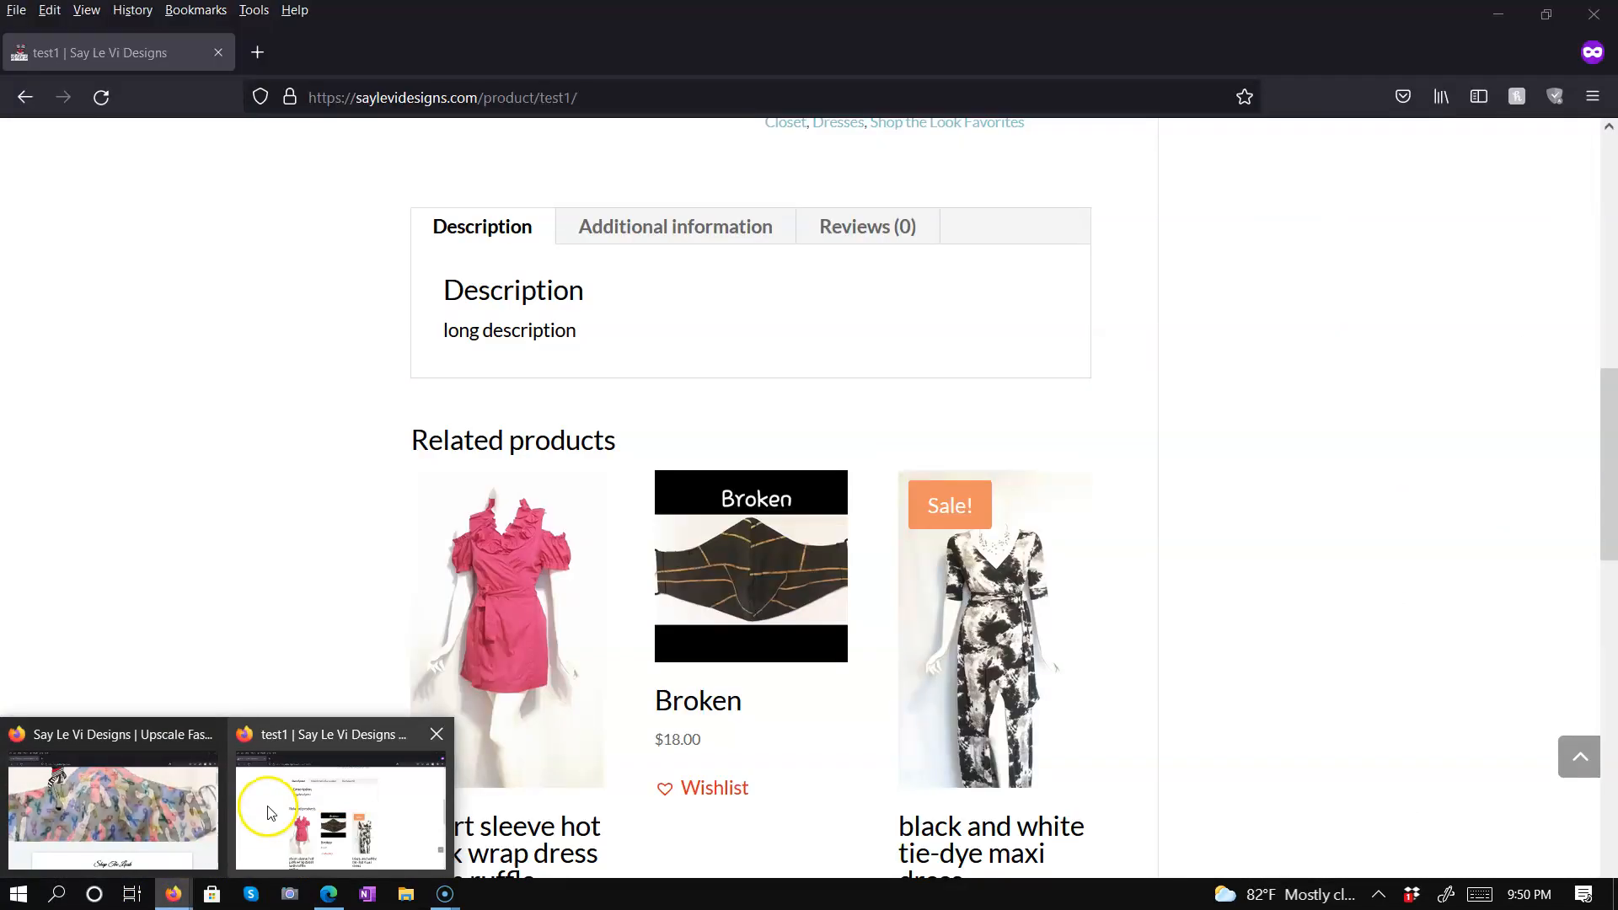
{"action": "left_click", "coordinate": [270, 811]}
{"action": "scroll", "coordinate": [340, 537], "scroll_direction": "up", "scroll_amount": 10}
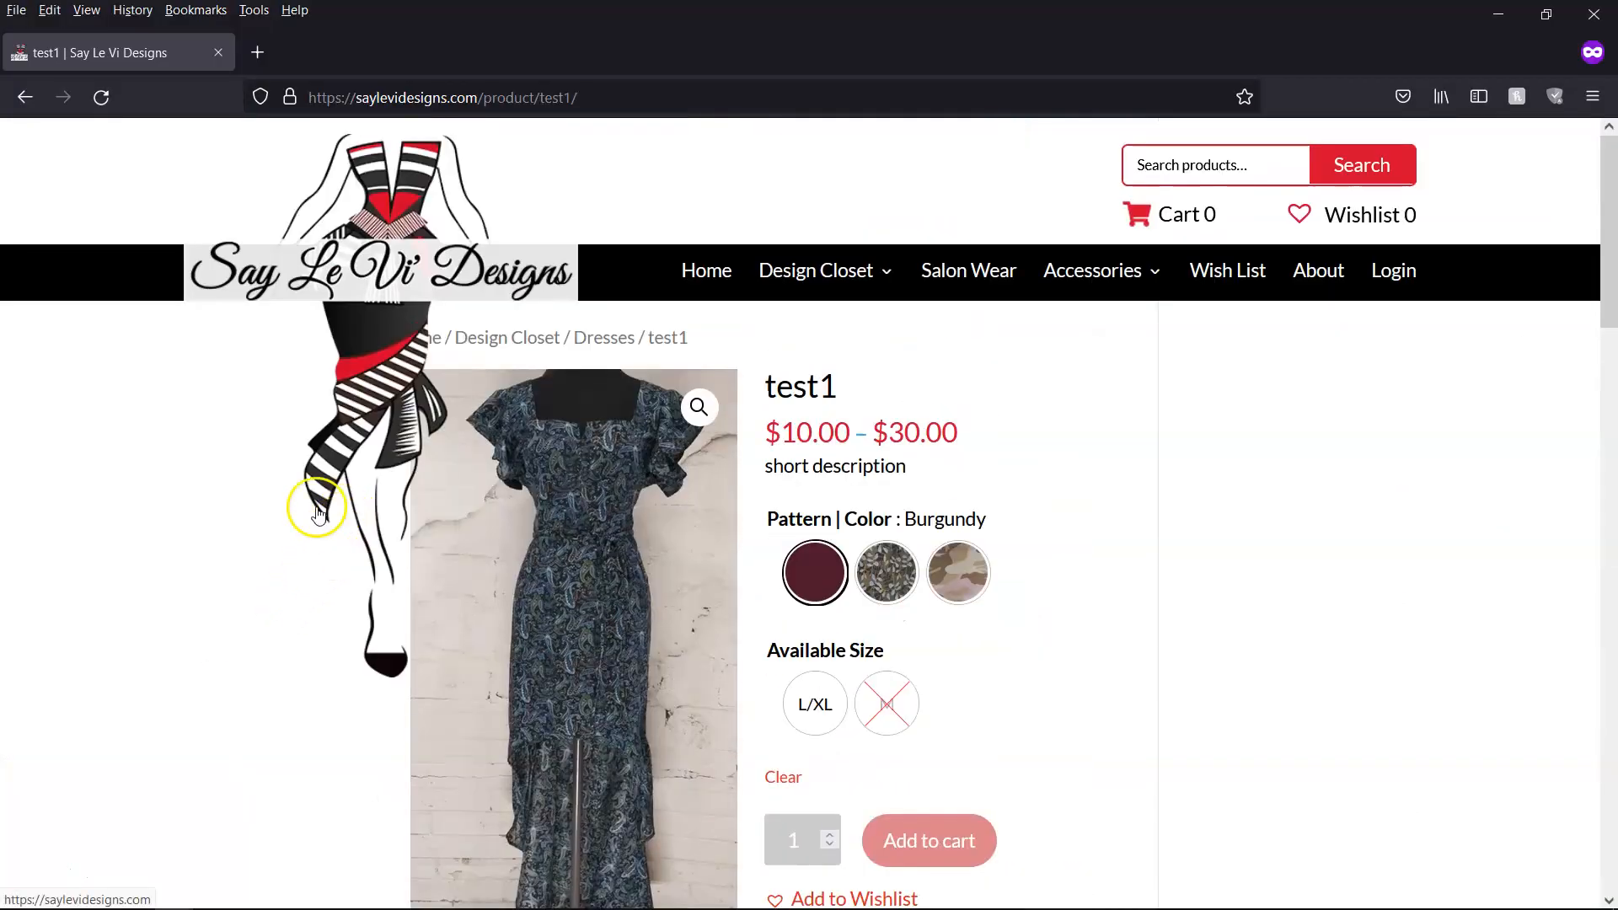
{"action": "left_click", "coordinate": [710, 287]}
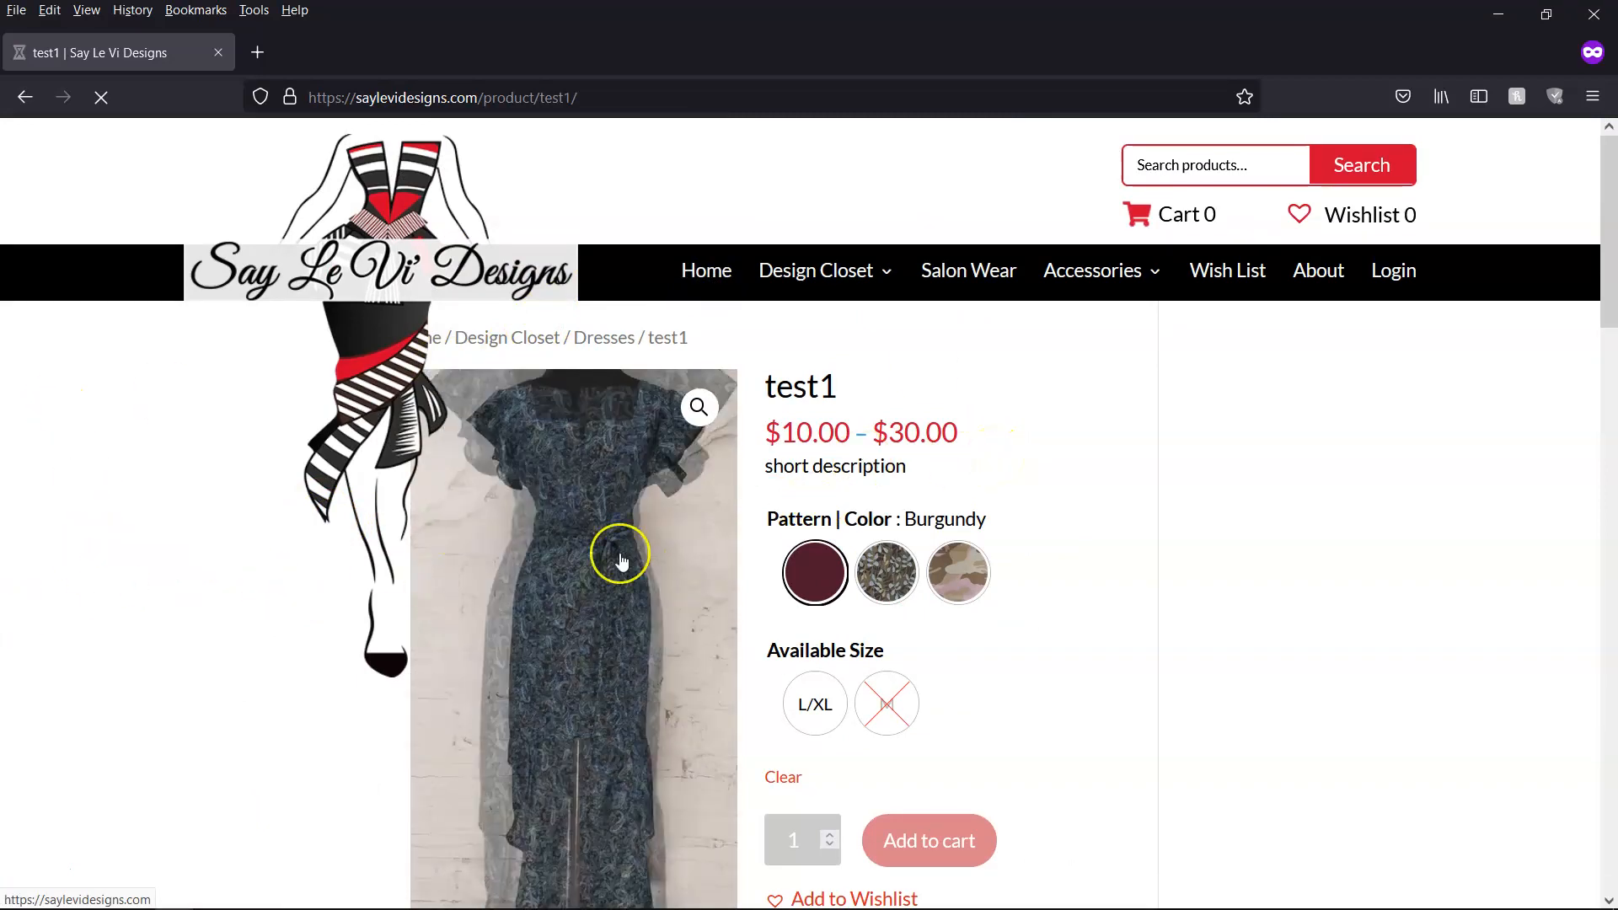
{"action": "mouse_move", "coordinate": [976, 581]}
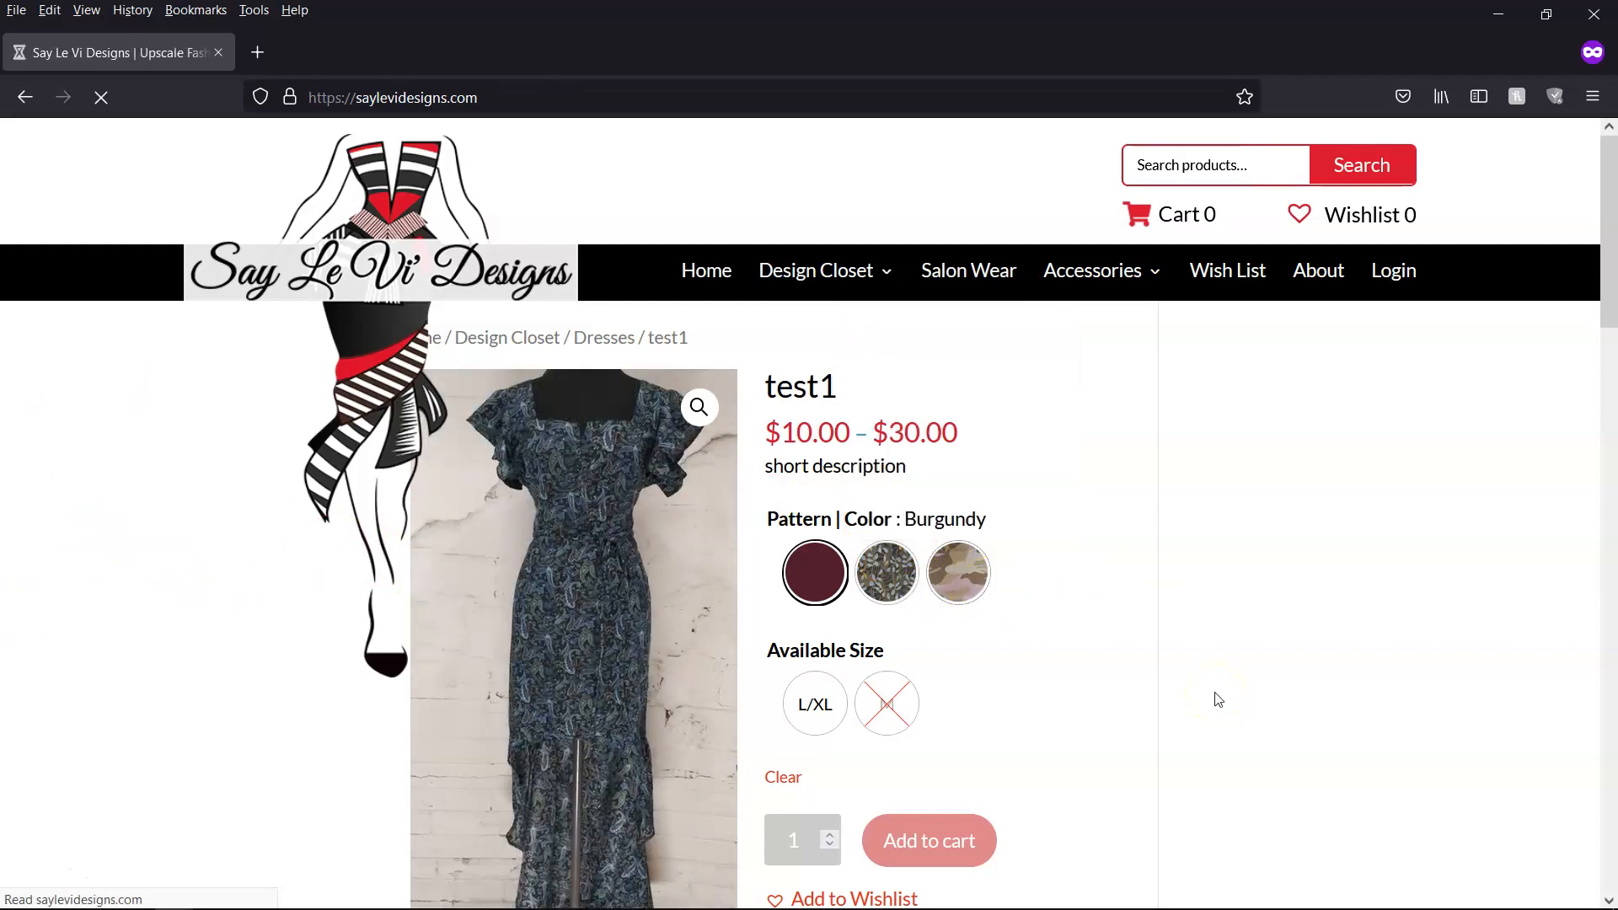
{"action": "scroll", "coordinate": [706, 639], "scroll_direction": "down", "scroll_amount": 5}
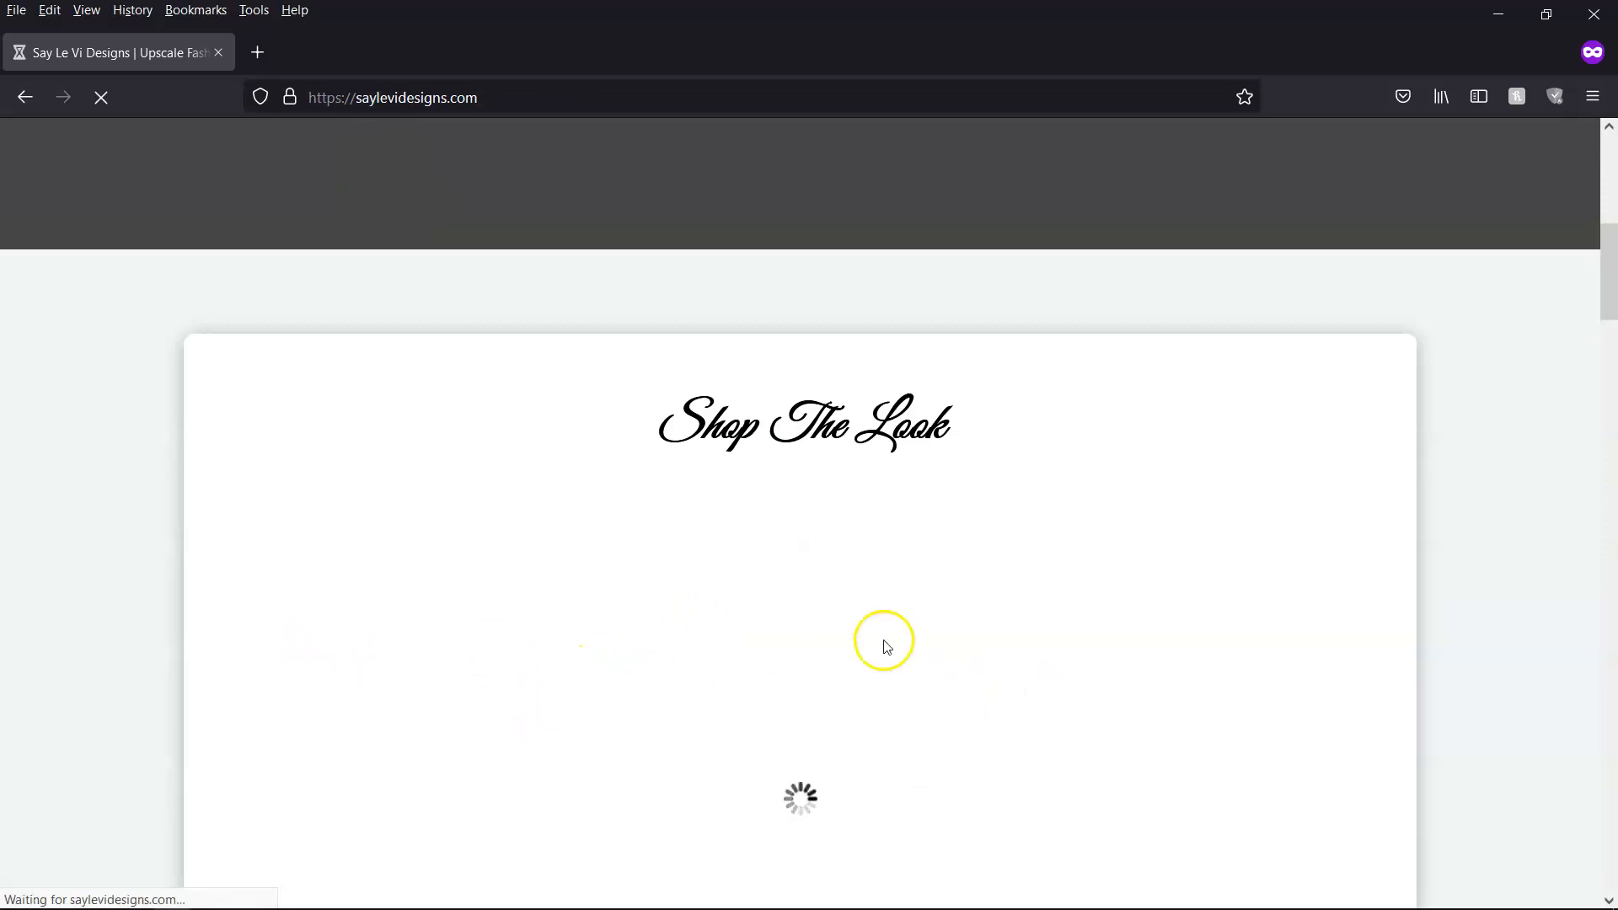
{"action": "scroll", "coordinate": [729, 651], "scroll_direction": "down", "scroll_amount": 8}
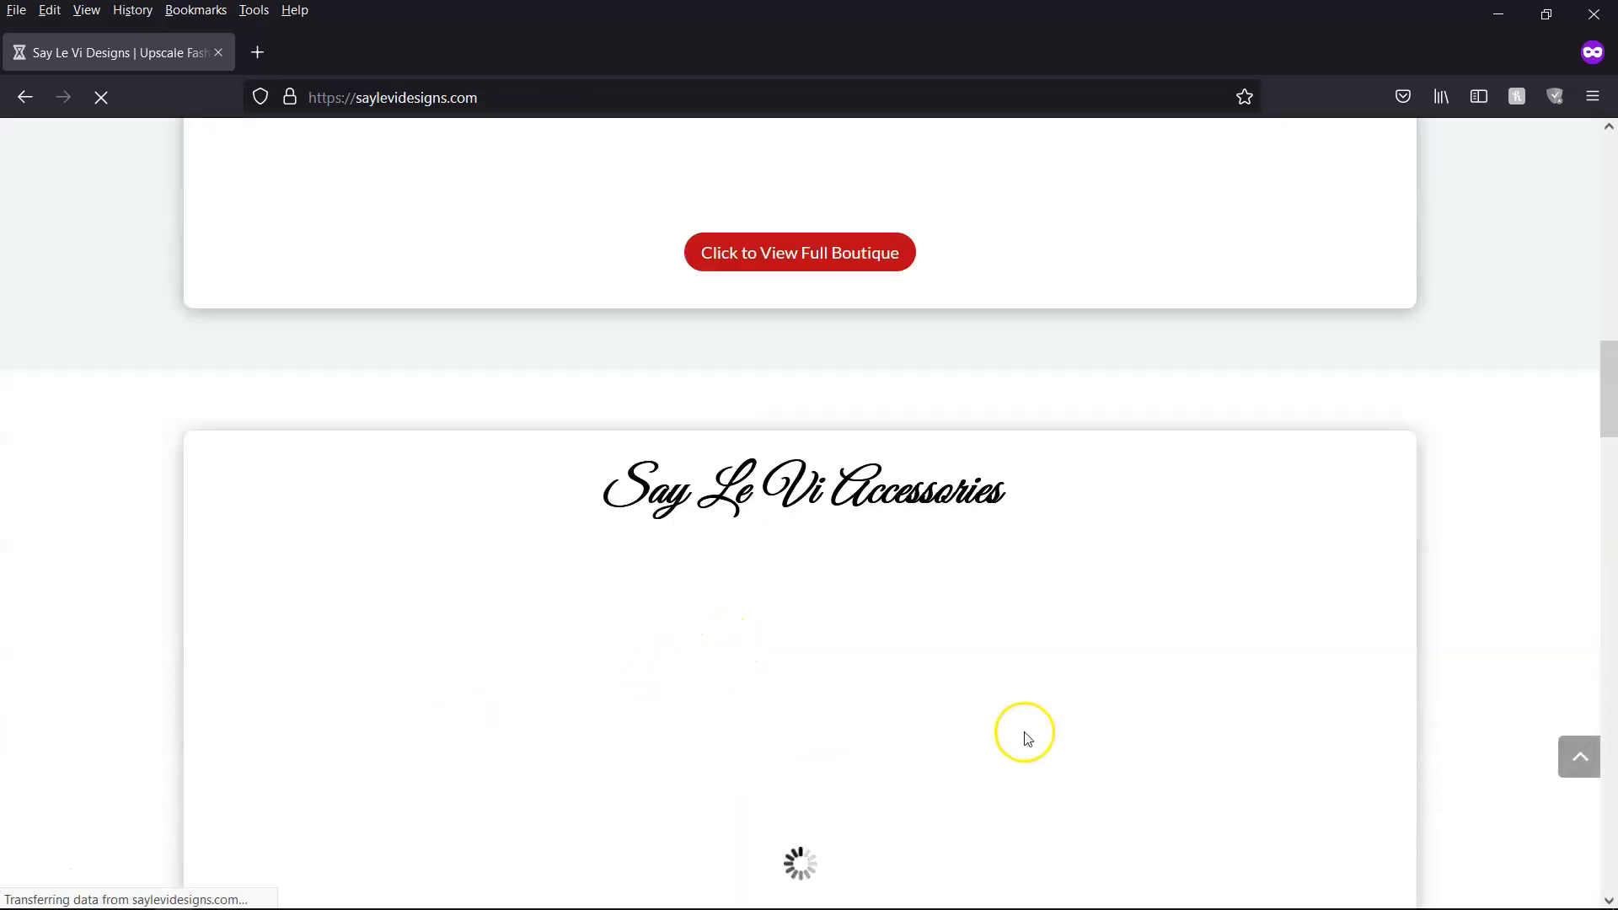
- Return to the test1 edit page in Edge and review its product categories down to Shop the Look Favorites
{"action": "left_click", "coordinate": [1497, 14]}
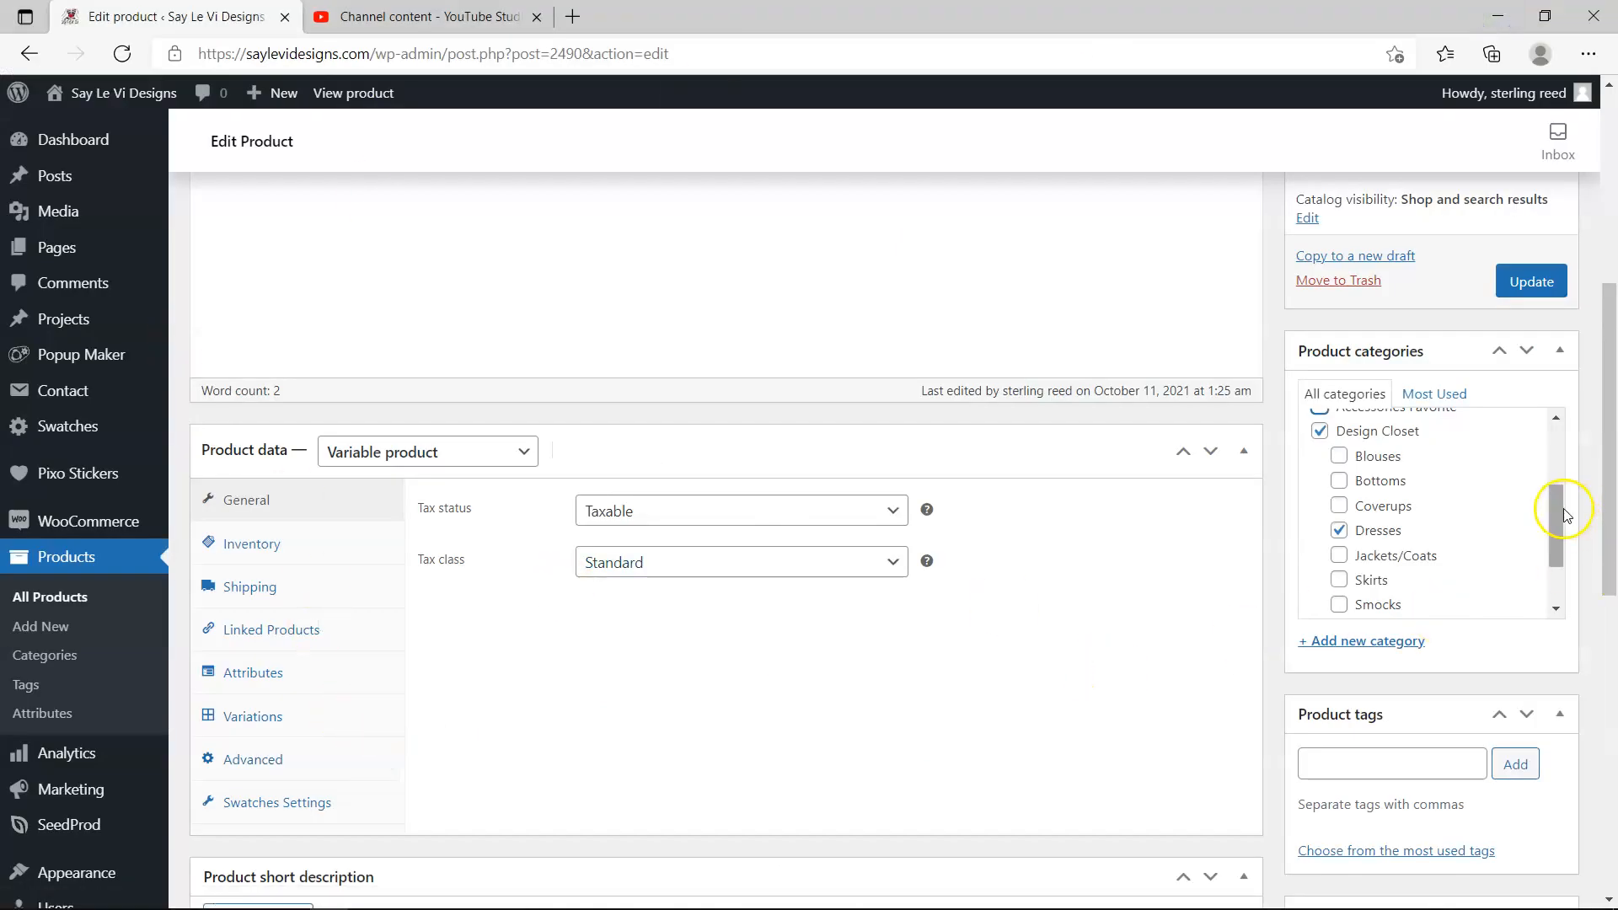
{"action": "left_click_drag", "start_coordinate": [1557, 509], "coordinate": [1559, 570]}
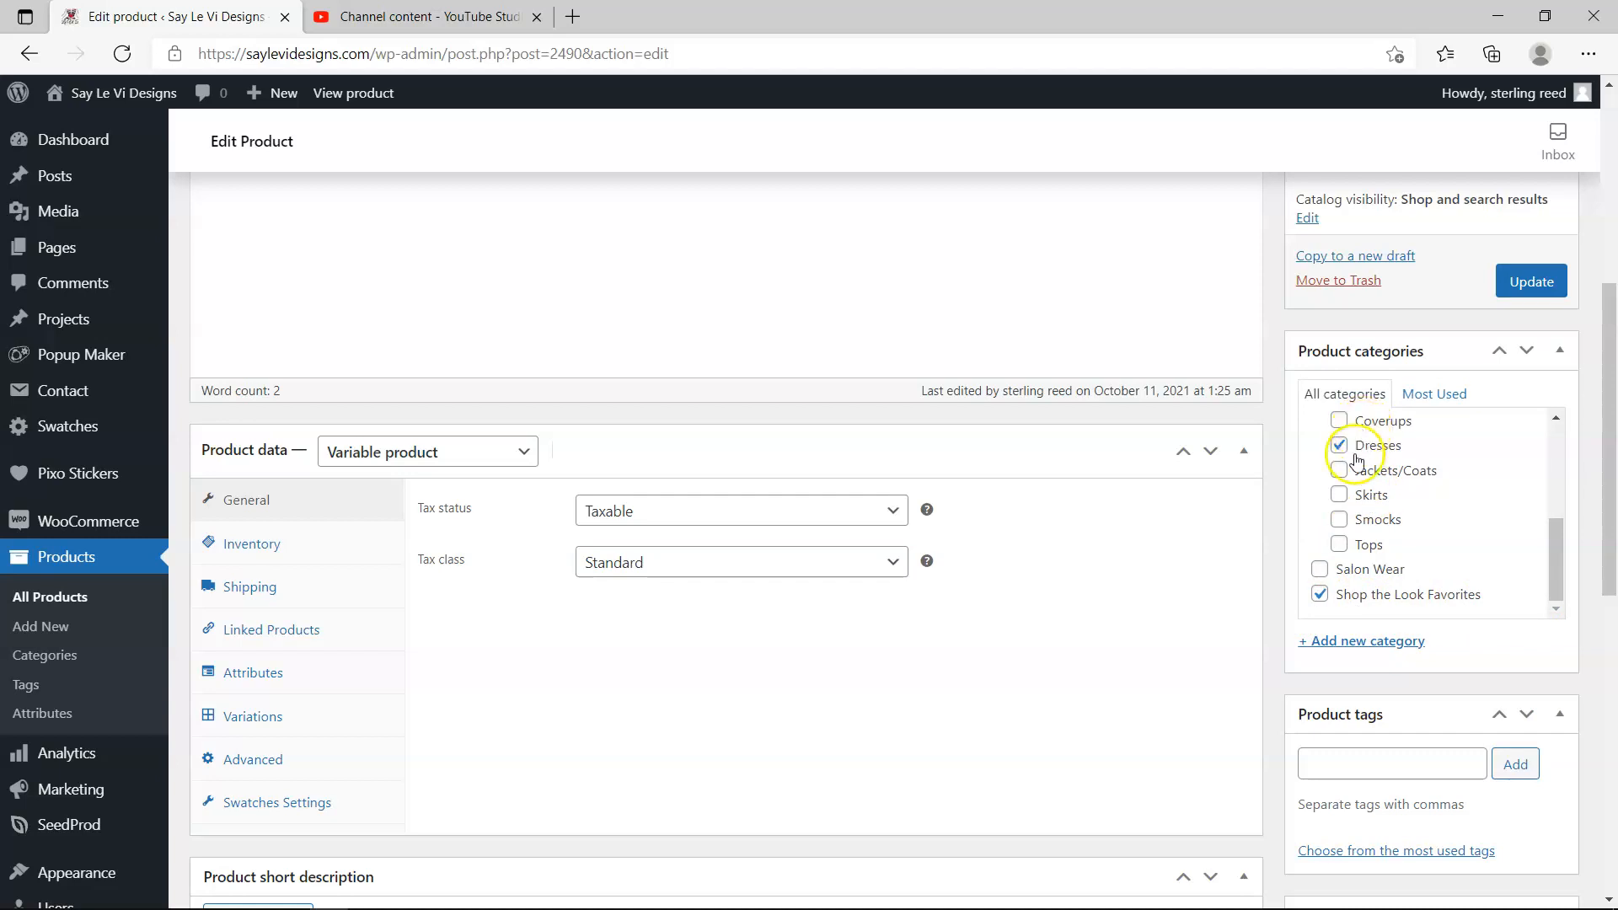
- Review the test1 product's categories, from Accessories Favorite through Design Closet and Dresses to Shop the Look Favorites
{"action": "left_click_drag", "start_coordinate": [1559, 593], "coordinate": [1552, 524]}
{"action": "left_click", "coordinate": [1319, 508]}
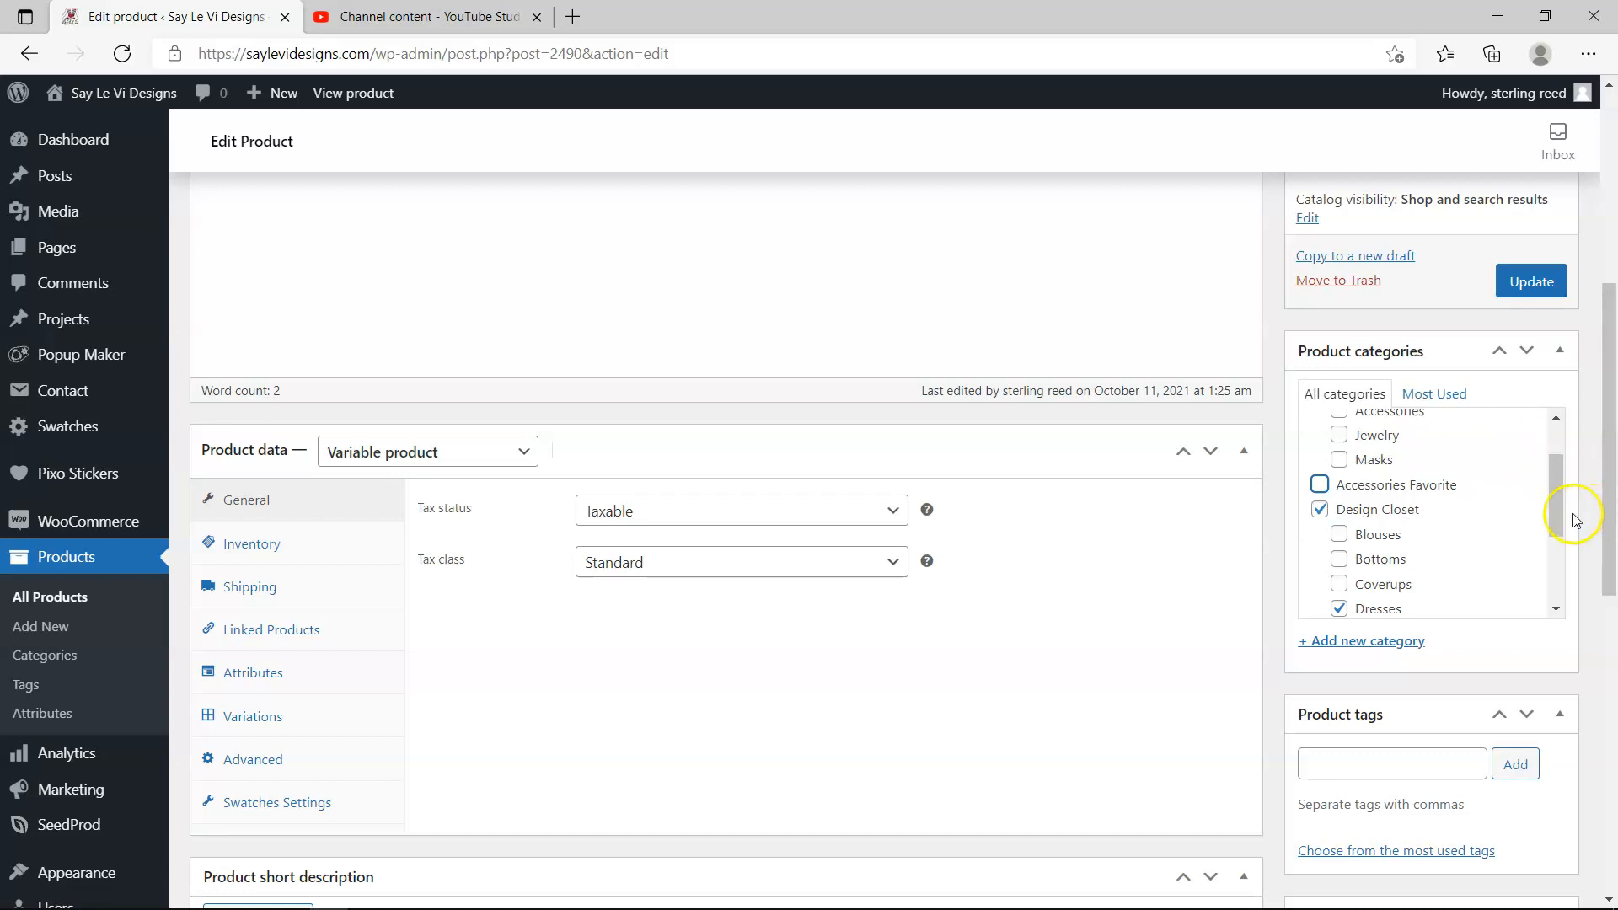
{"action": "left_click_drag", "start_coordinate": [1554, 506], "coordinate": [1559, 559]}
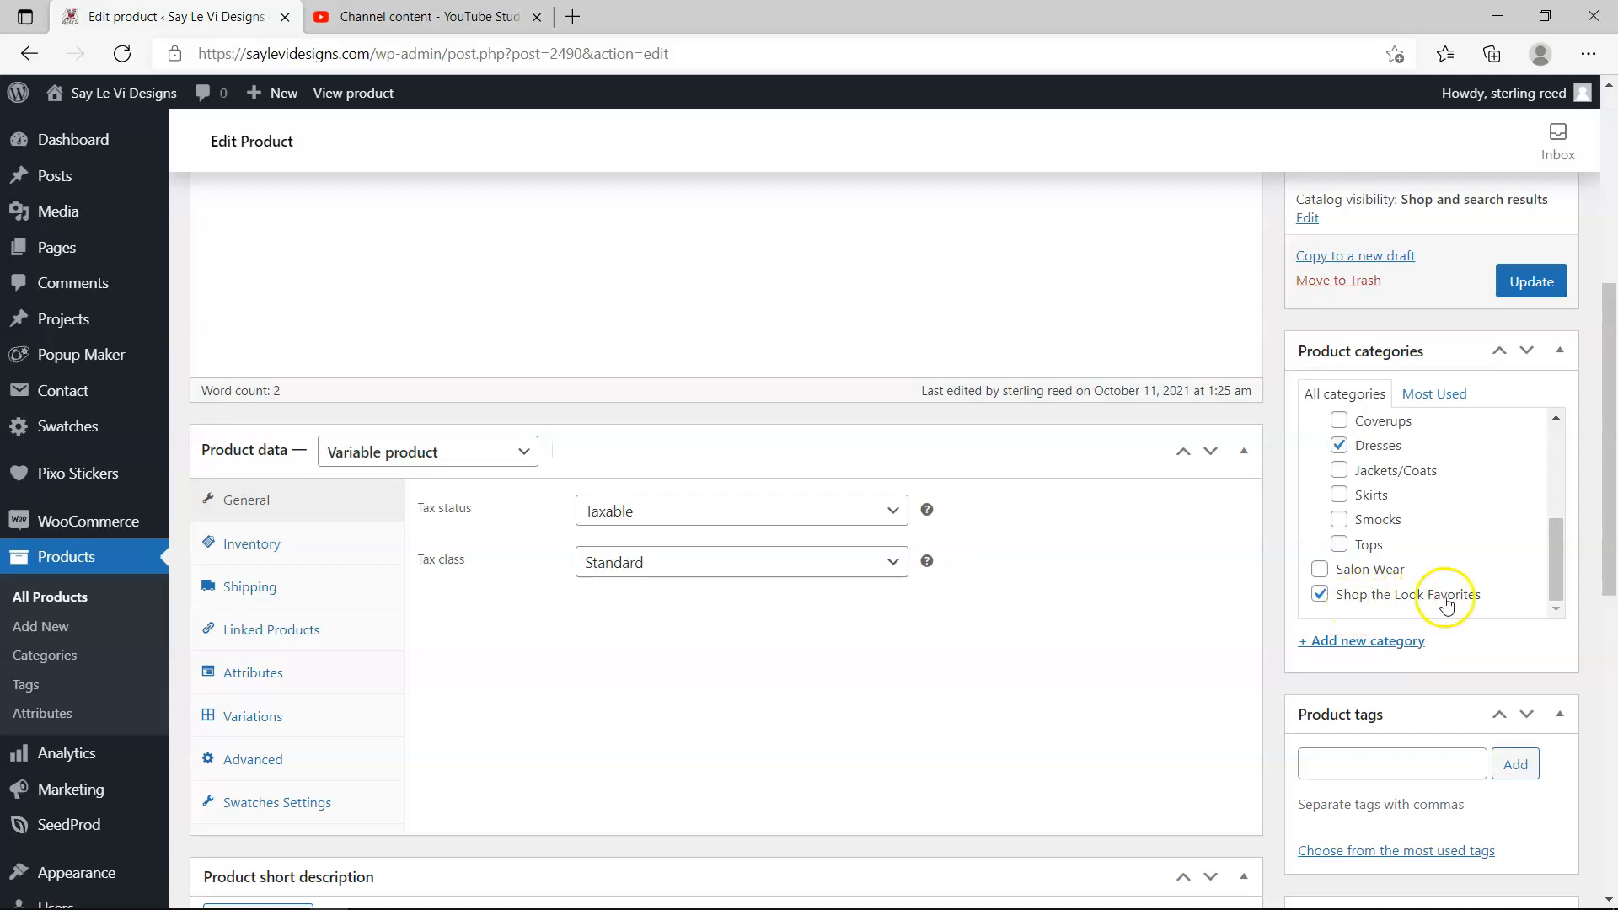
{"action": "left_click_drag", "start_coordinate": [1552, 570], "coordinate": [1559, 533]}
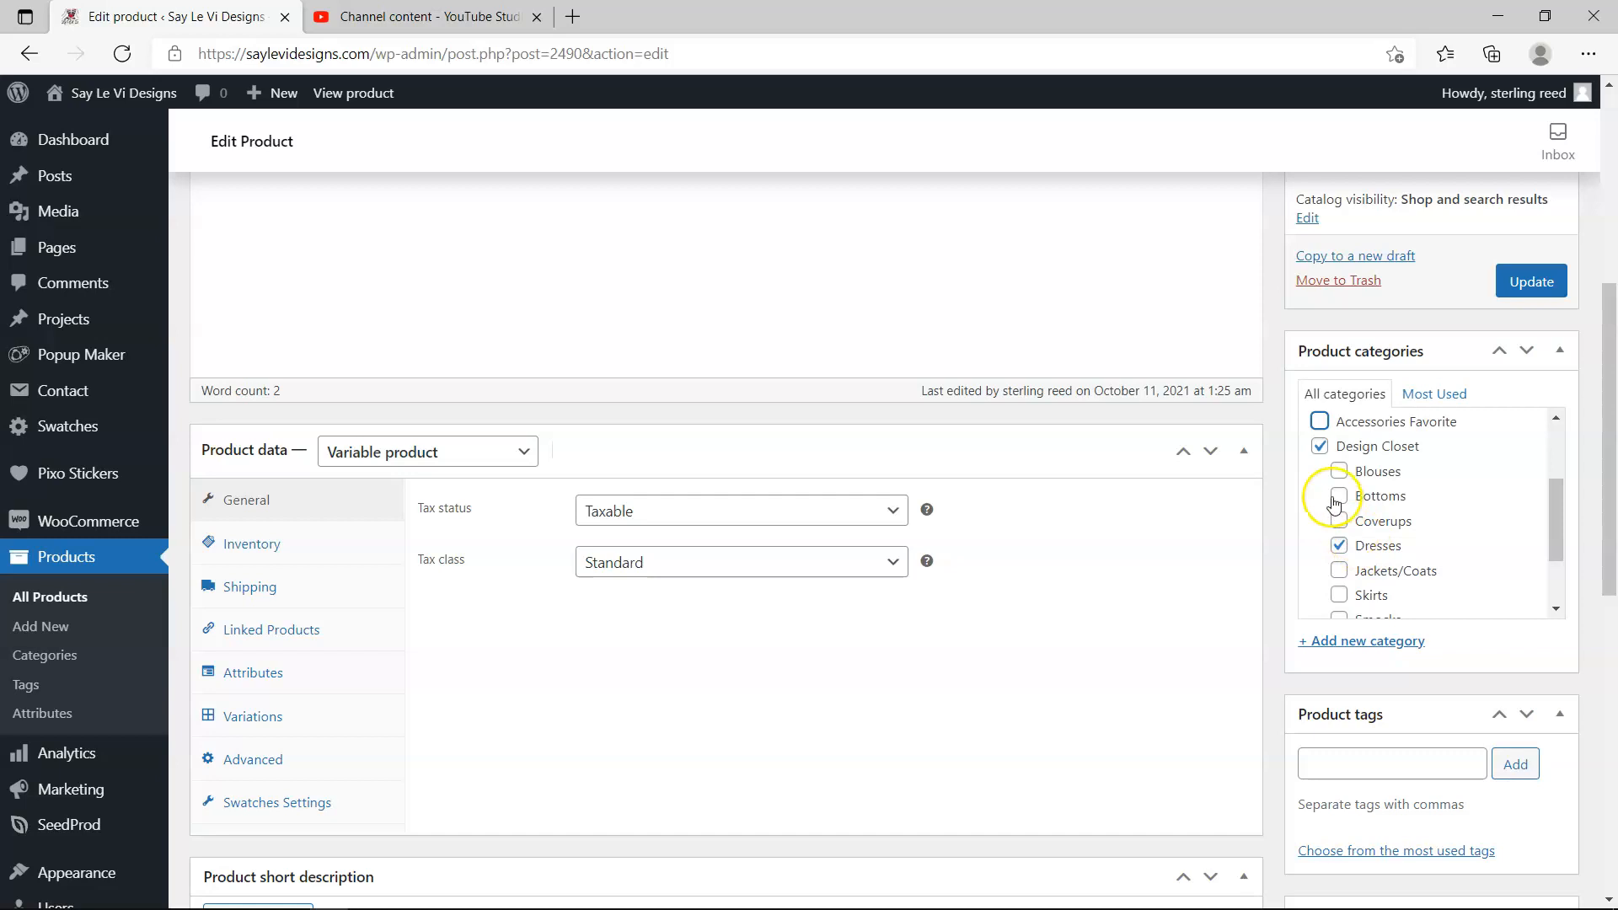
{"action": "left_click_drag", "start_coordinate": [1564, 495], "coordinate": [1524, 432]}
- Check the test1 product's short description, product image and gallery images, and return to its publish settings
{"action": "scroll", "coordinate": [1123, 660], "scroll_direction": "down", "scroll_amount": 4}
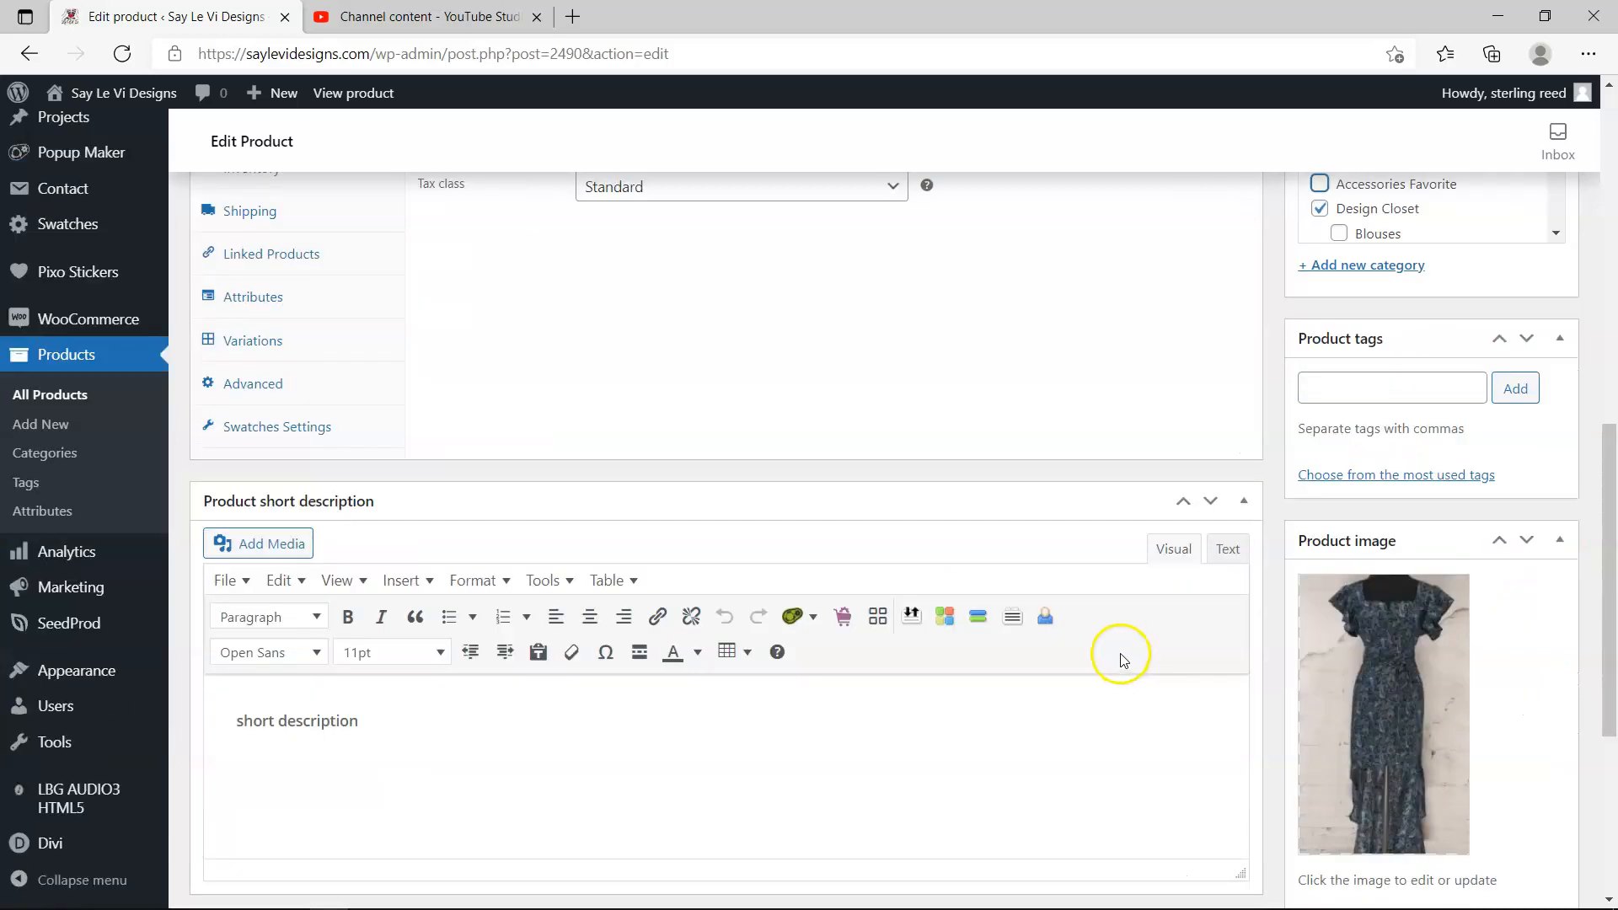
{"action": "scroll", "coordinate": [1096, 716], "scroll_direction": "down", "scroll_amount": 4}
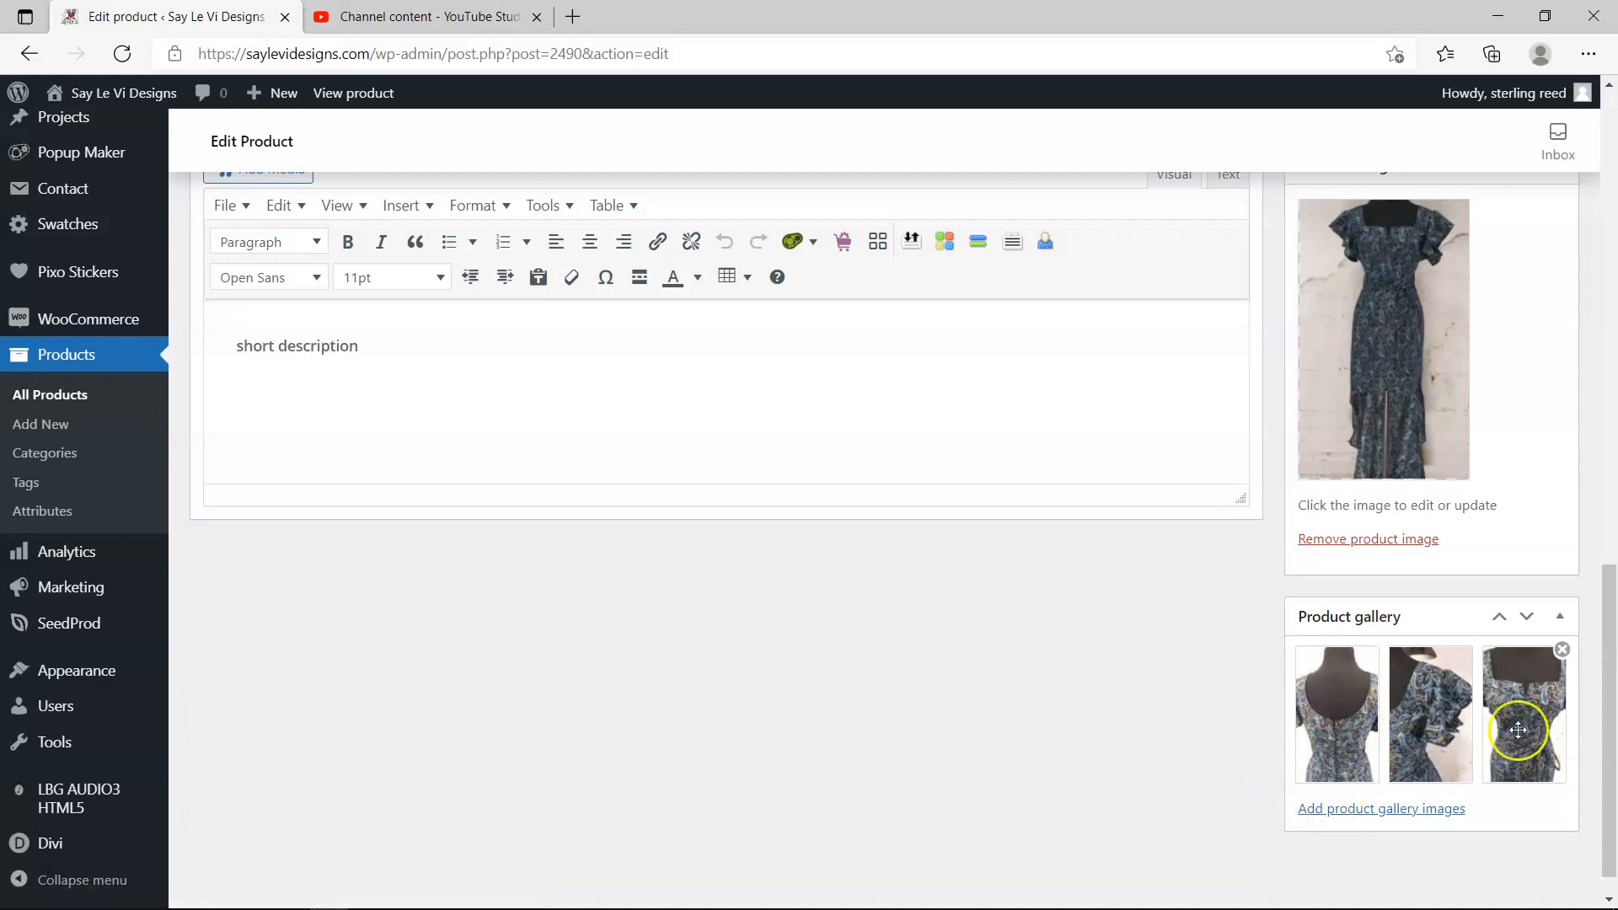
{"action": "scroll", "coordinate": [1133, 724], "scroll_direction": "up", "scroll_amount": 7}
{"action": "scroll", "coordinate": [1122, 718], "scroll_direction": "up", "scroll_amount": 4}
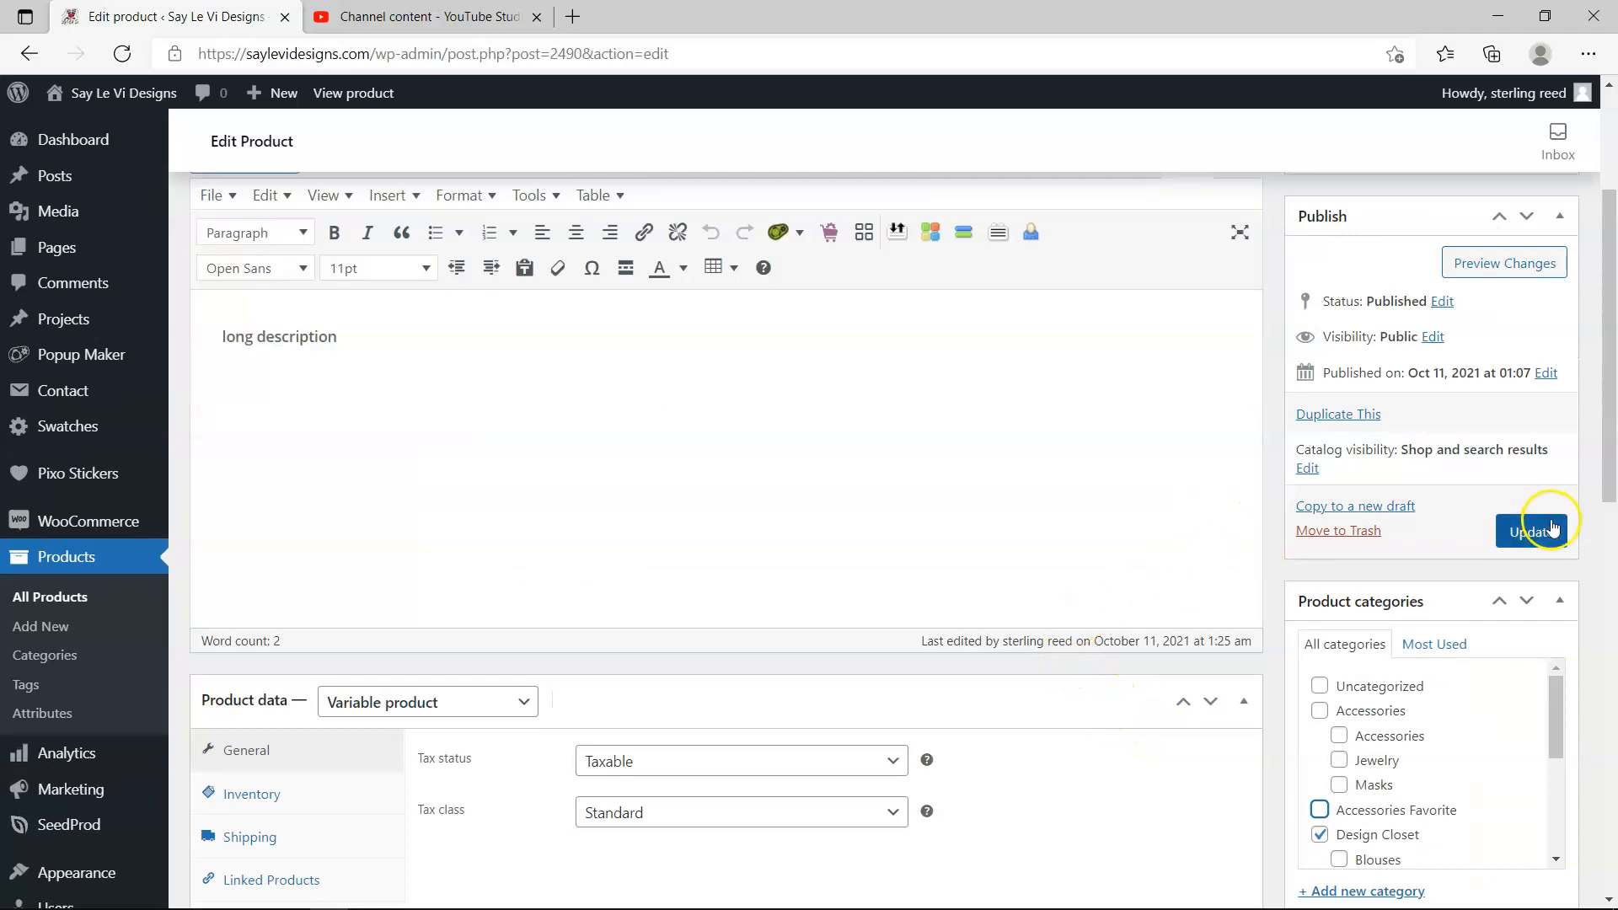
- Switch to the Firefox window with the store's home page and show the first set of products in the Shop The Look carousel
{"action": "mouse_move", "coordinate": [210, 905]}
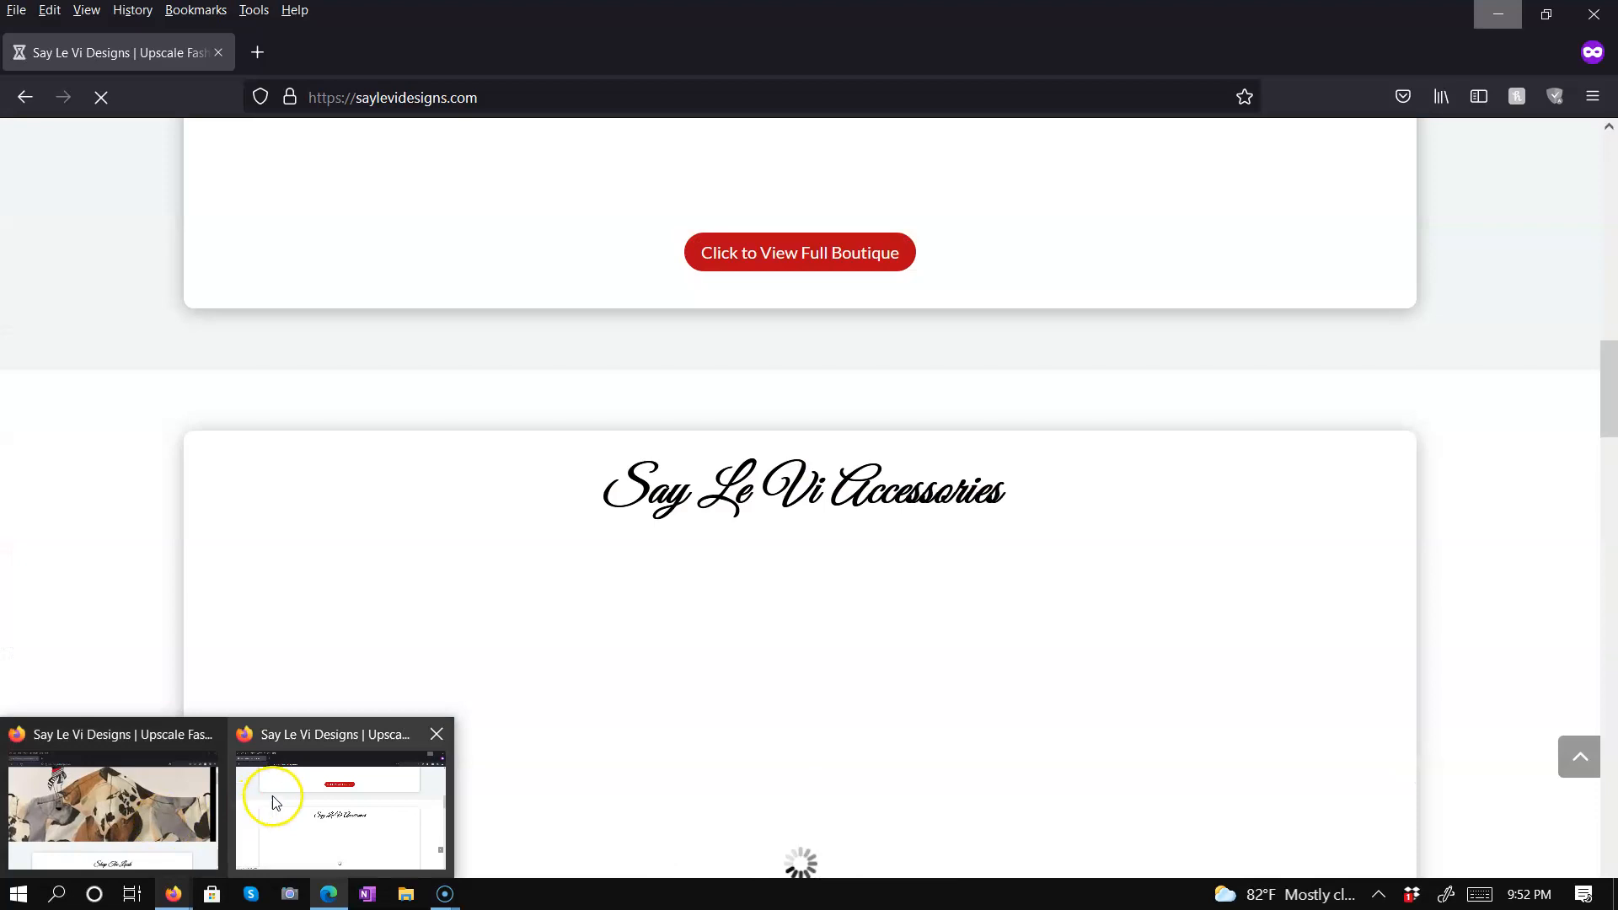
{"action": "left_click", "coordinate": [272, 800]}
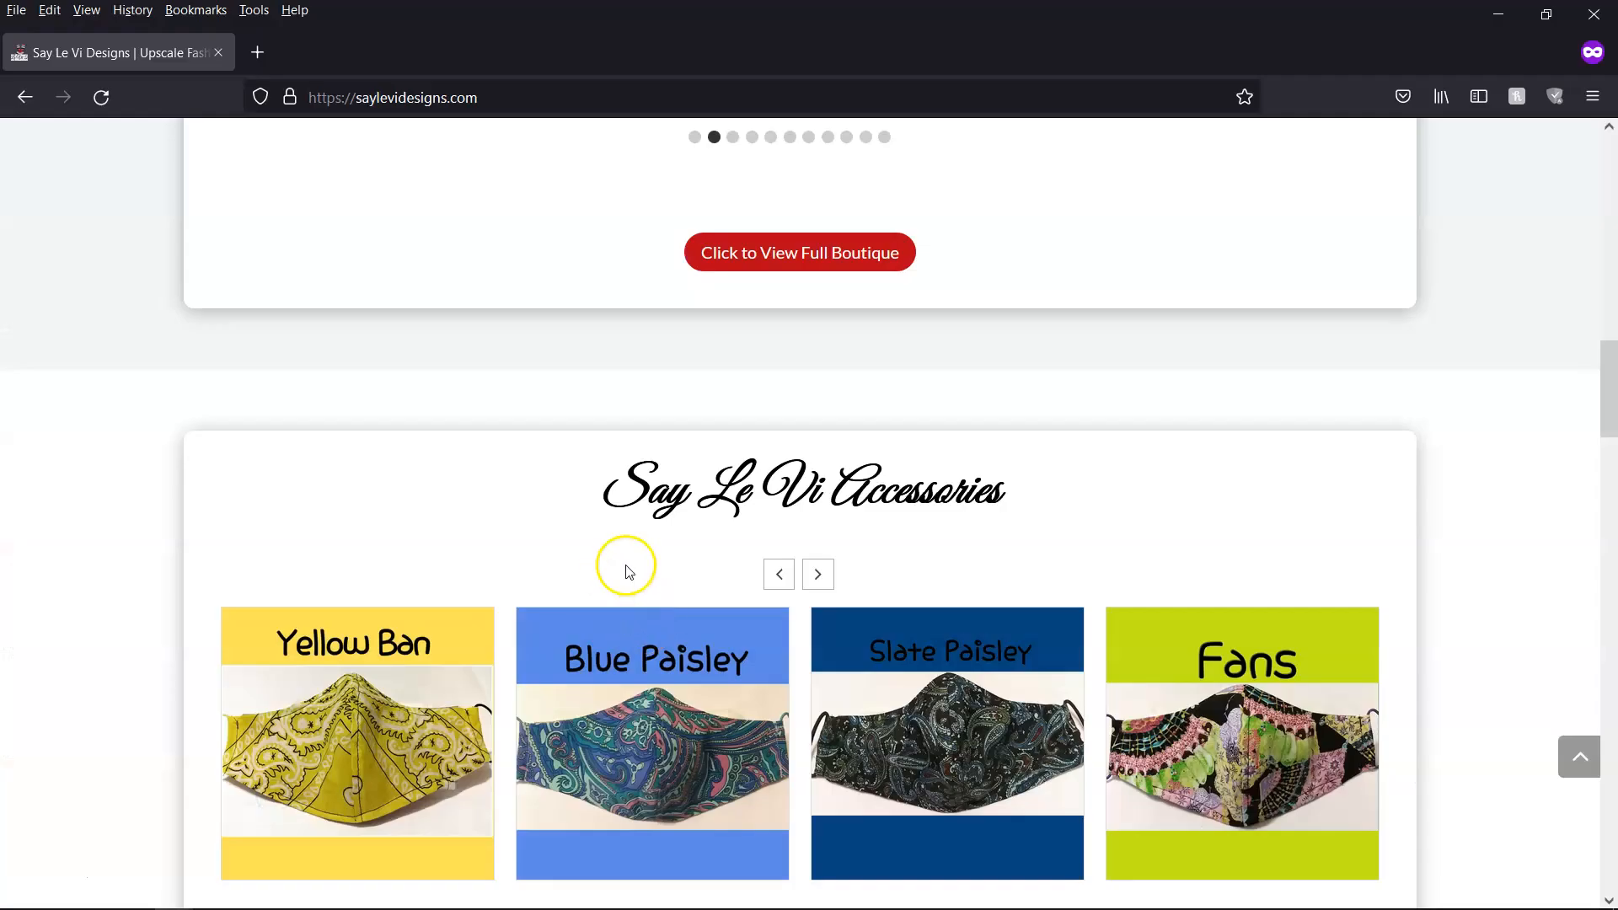
{"action": "scroll", "coordinate": [625, 572], "scroll_direction": "up", "scroll_amount": 6}
{"action": "scroll", "coordinate": [578, 685], "scroll_direction": "down", "scroll_amount": 3}
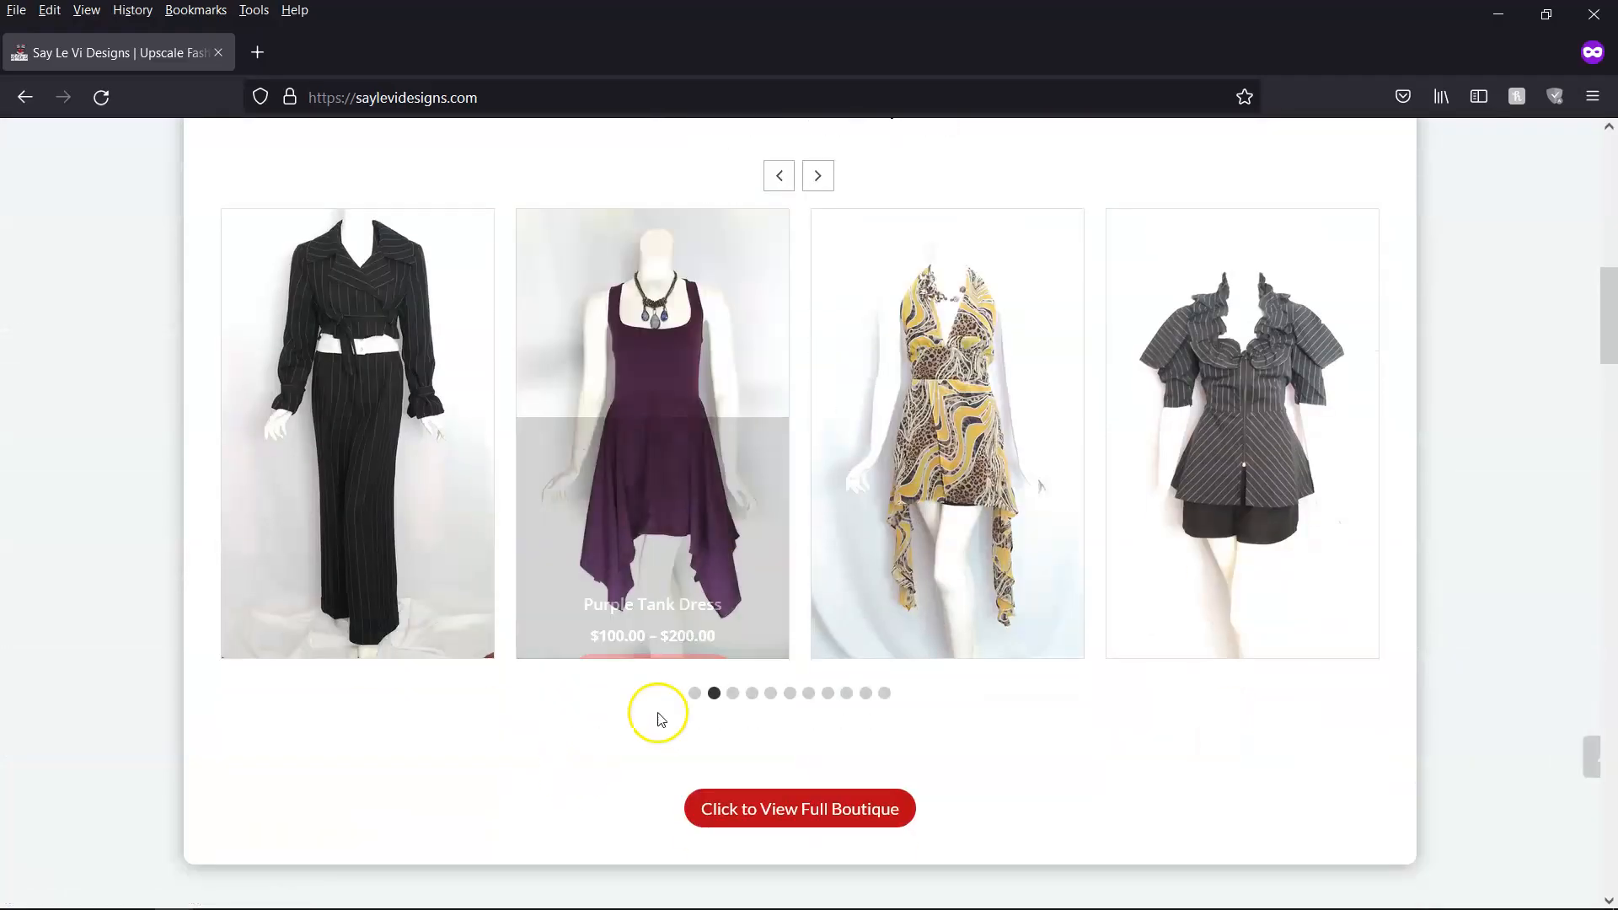
{"action": "left_click", "coordinate": [695, 692]}
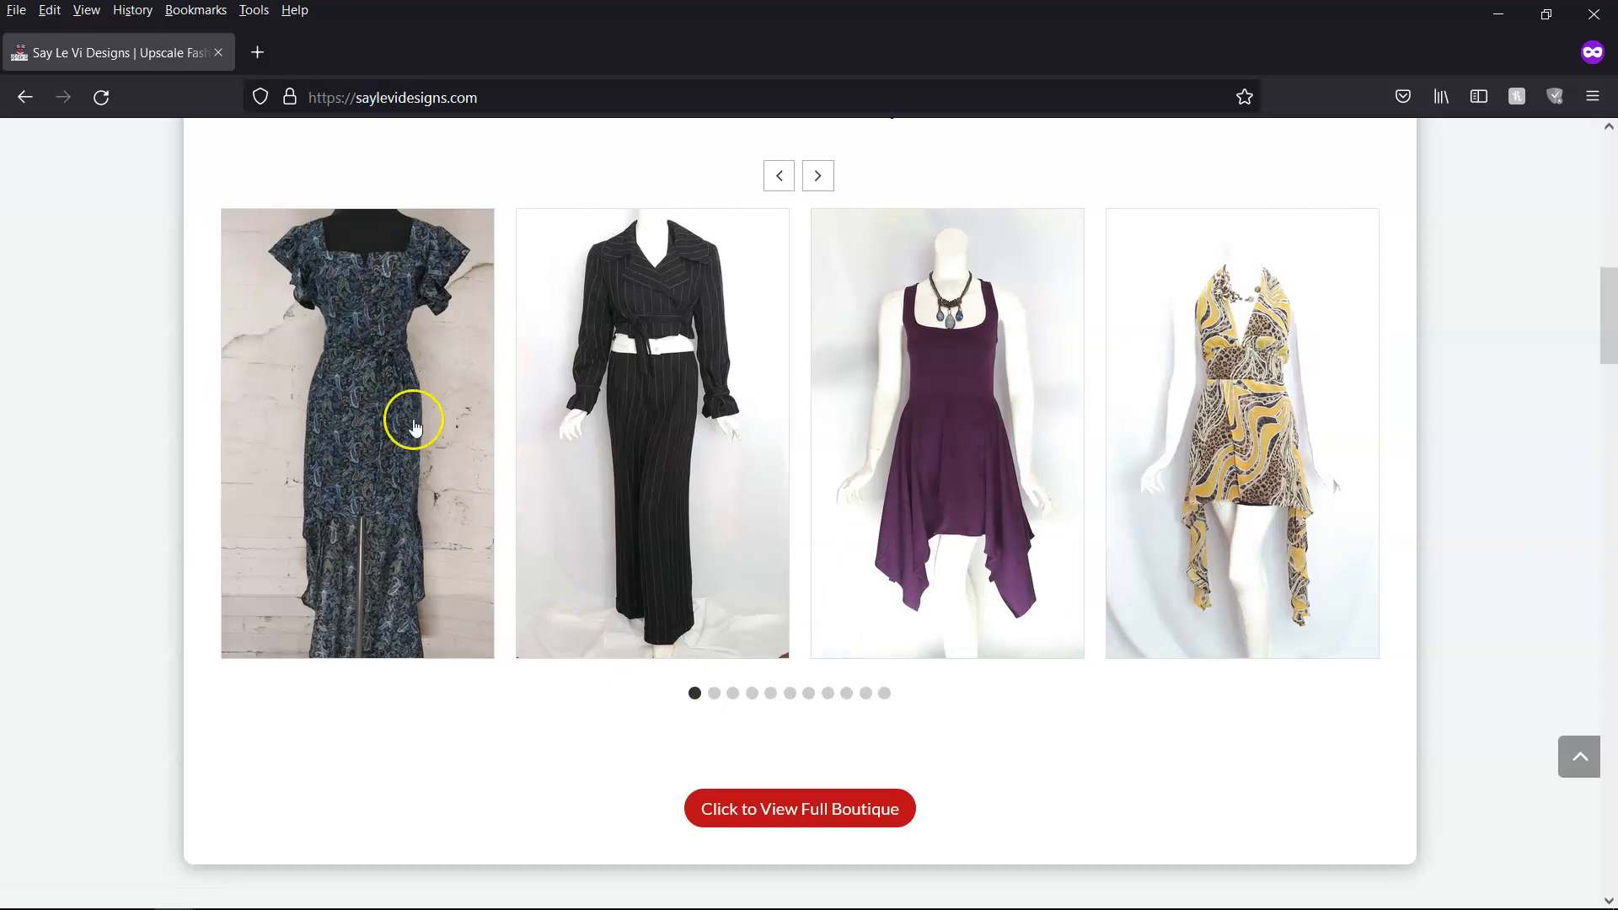
{"action": "mouse_move", "coordinate": [414, 427]}
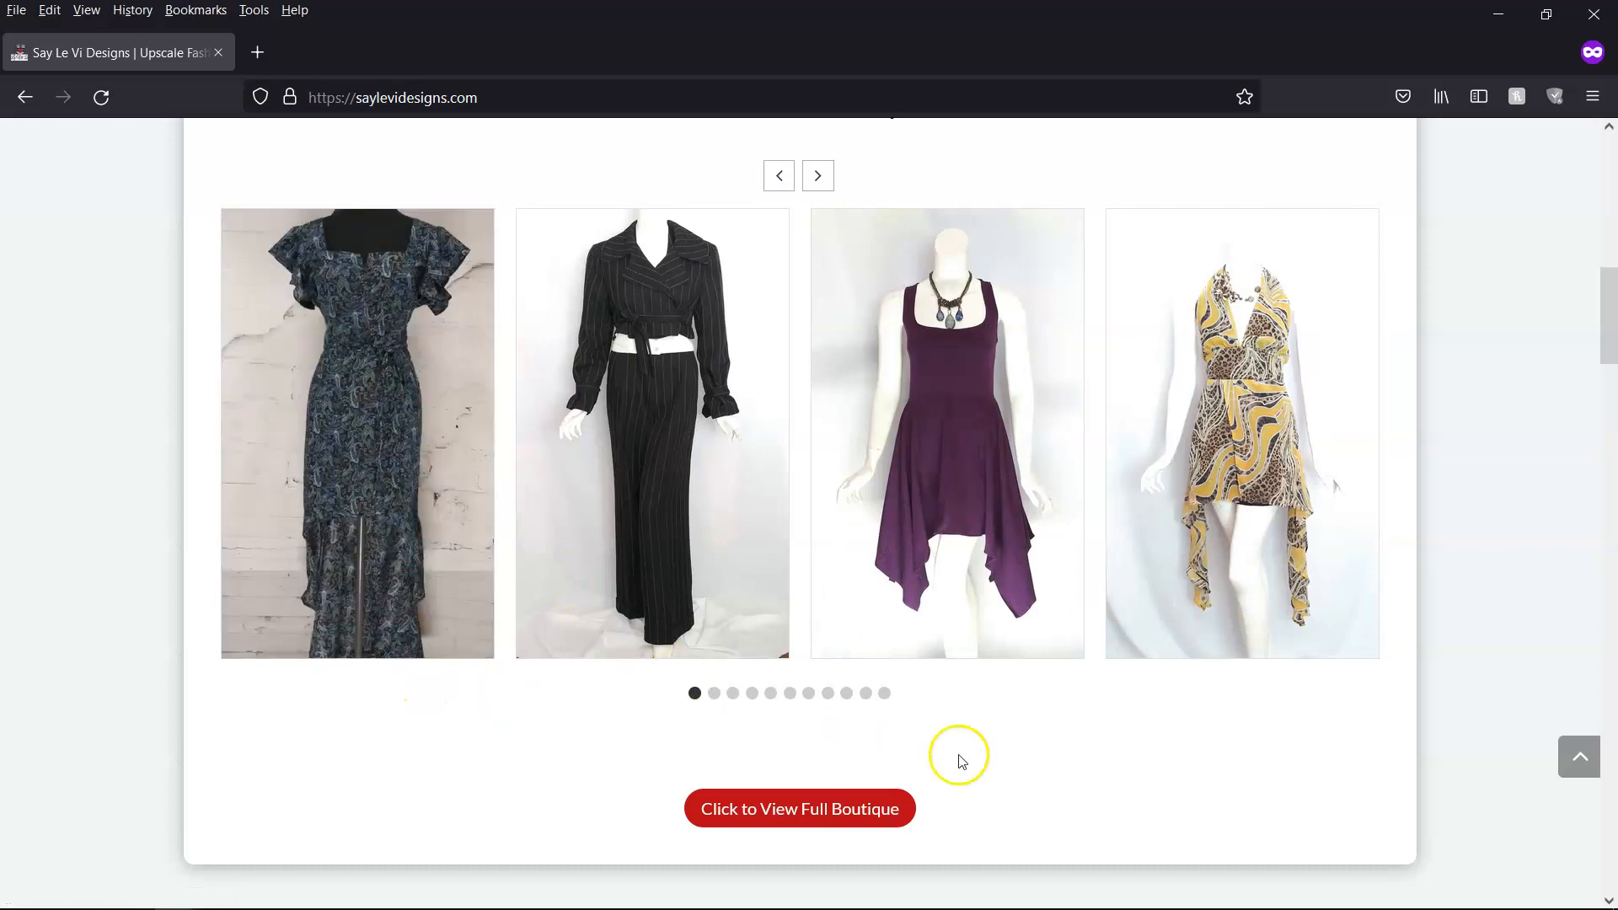
- Inspect the products in the Say Le Vi Accessories section, and return past Shop The Look to the start of the home page
{"action": "scroll", "coordinate": [1002, 765], "scroll_direction": "down", "scroll_amount": 3}
{"action": "scroll", "coordinate": [992, 747], "scroll_direction": "down", "scroll_amount": 10}
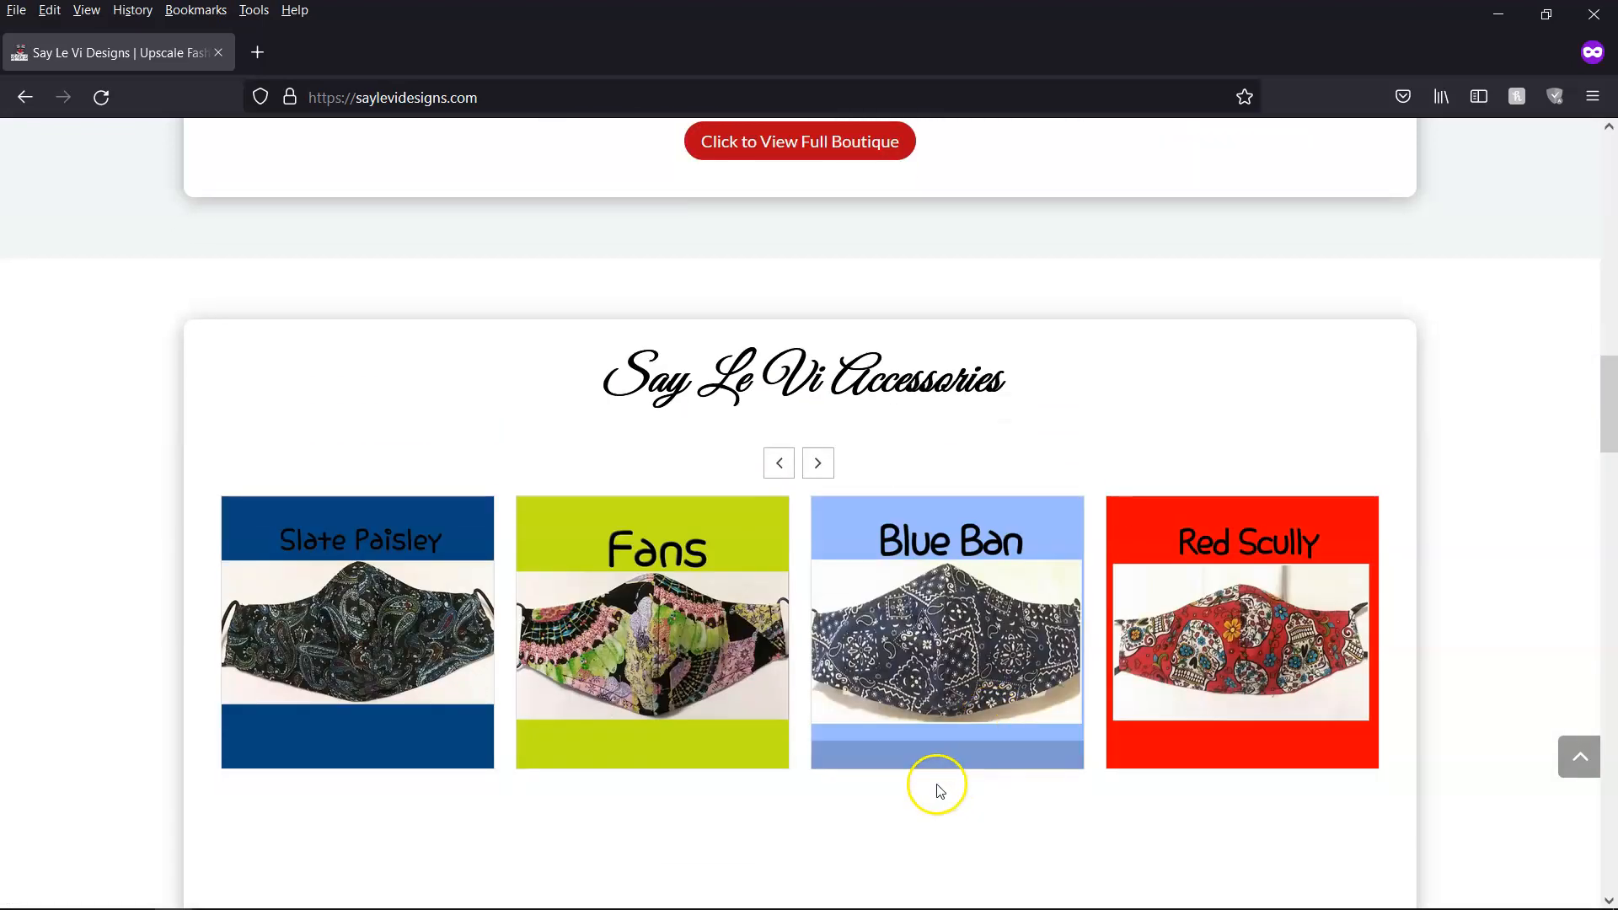
{"action": "scroll", "coordinate": [808, 787], "scroll_direction": "up", "scroll_amount": 15}
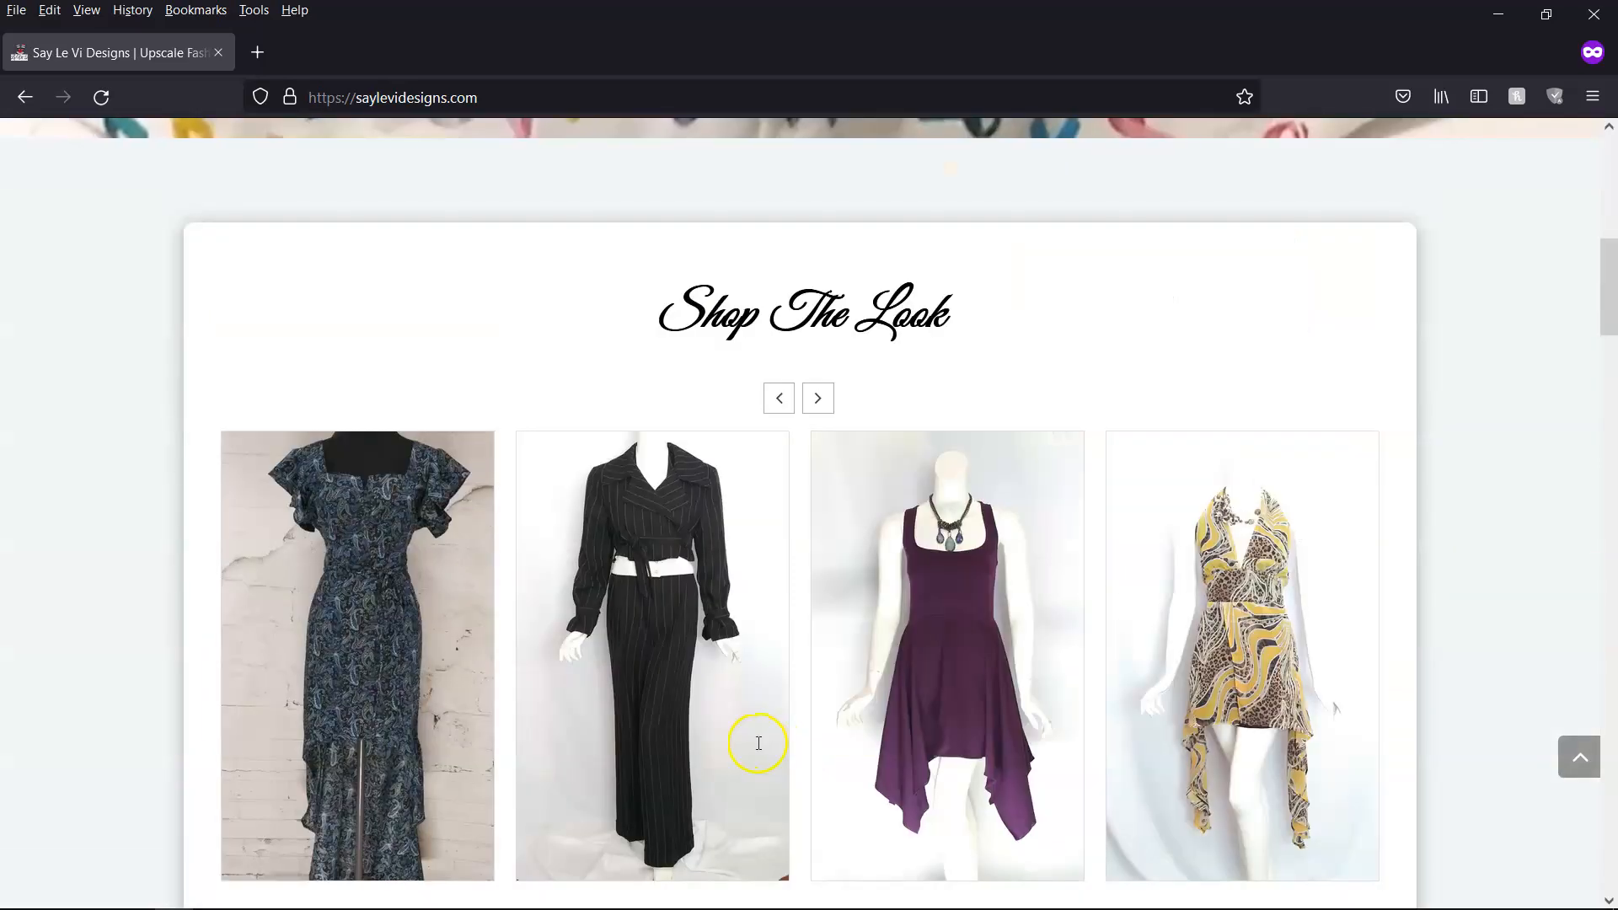
{"action": "scroll", "coordinate": [800, 710], "scroll_direction": "down", "scroll_amount": 2}
{"action": "scroll", "coordinate": [801, 710], "scroll_direction": "up", "scroll_amount": 2}
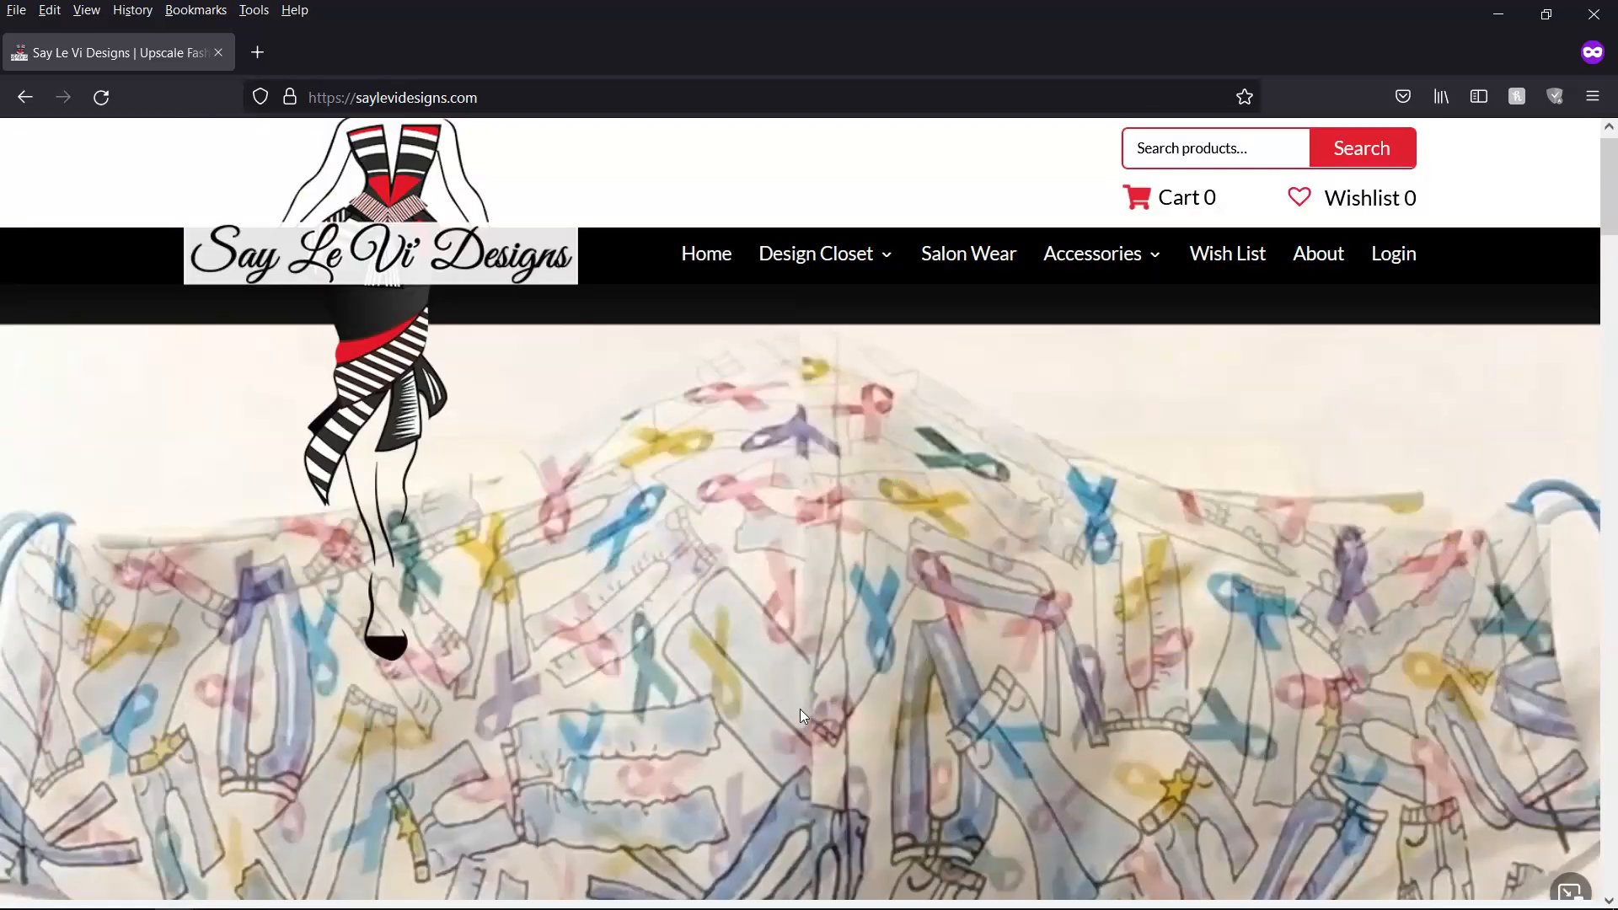
- Return to the test1 edit page in Edge, look through its sections and view the product's attributes
{"action": "left_click", "coordinate": [1499, 15]}
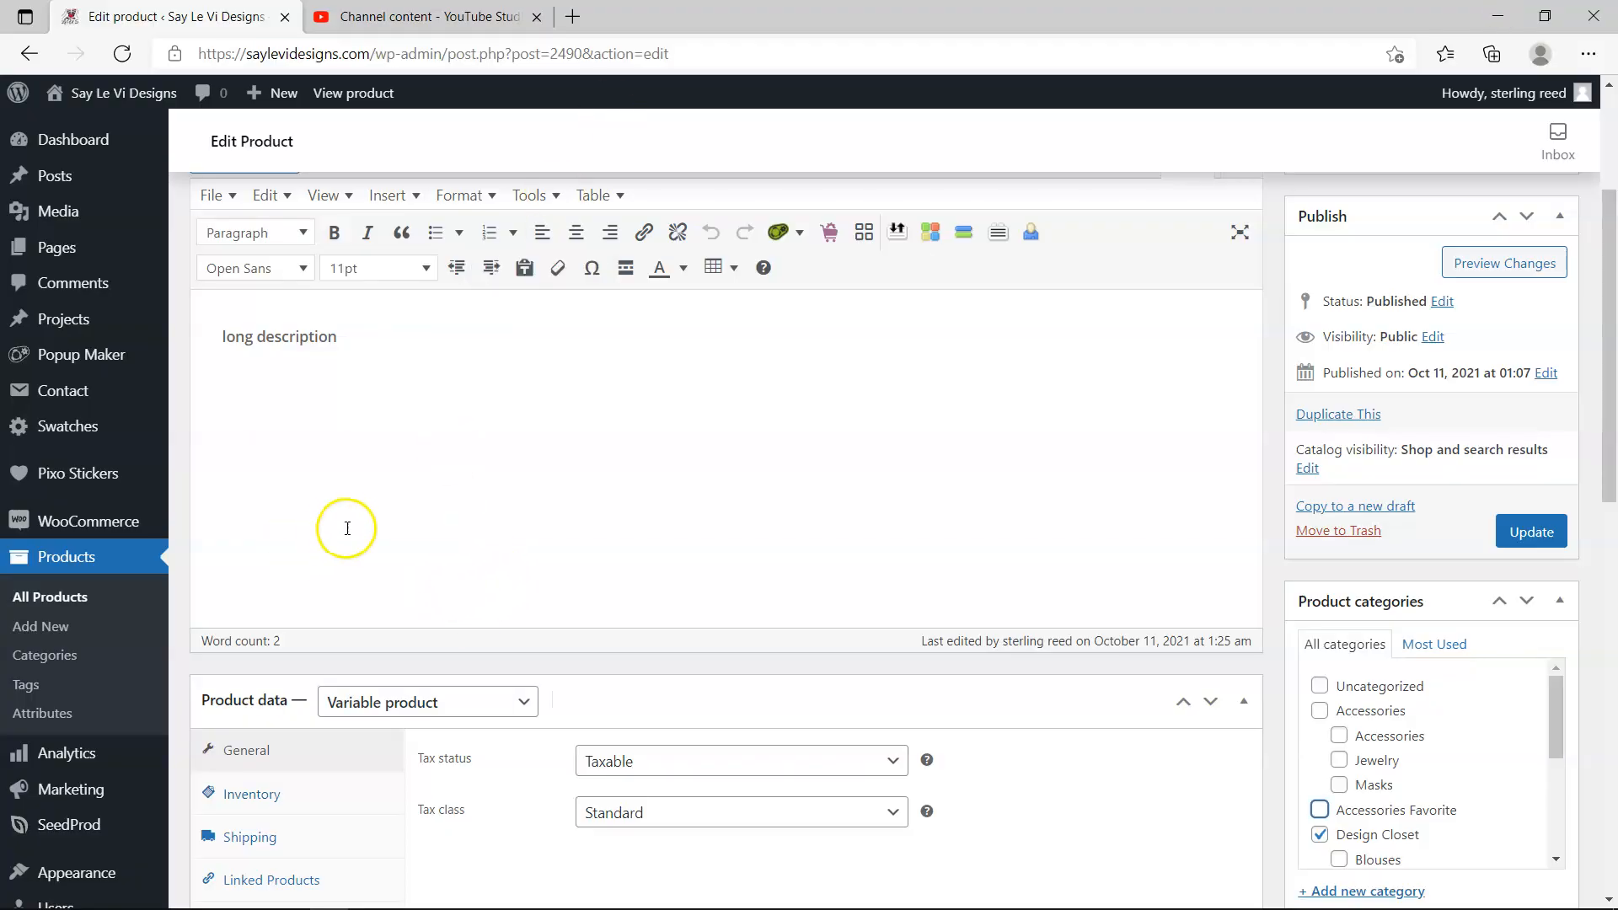
{"action": "scroll", "coordinate": [347, 528], "scroll_direction": "down", "scroll_amount": 3}
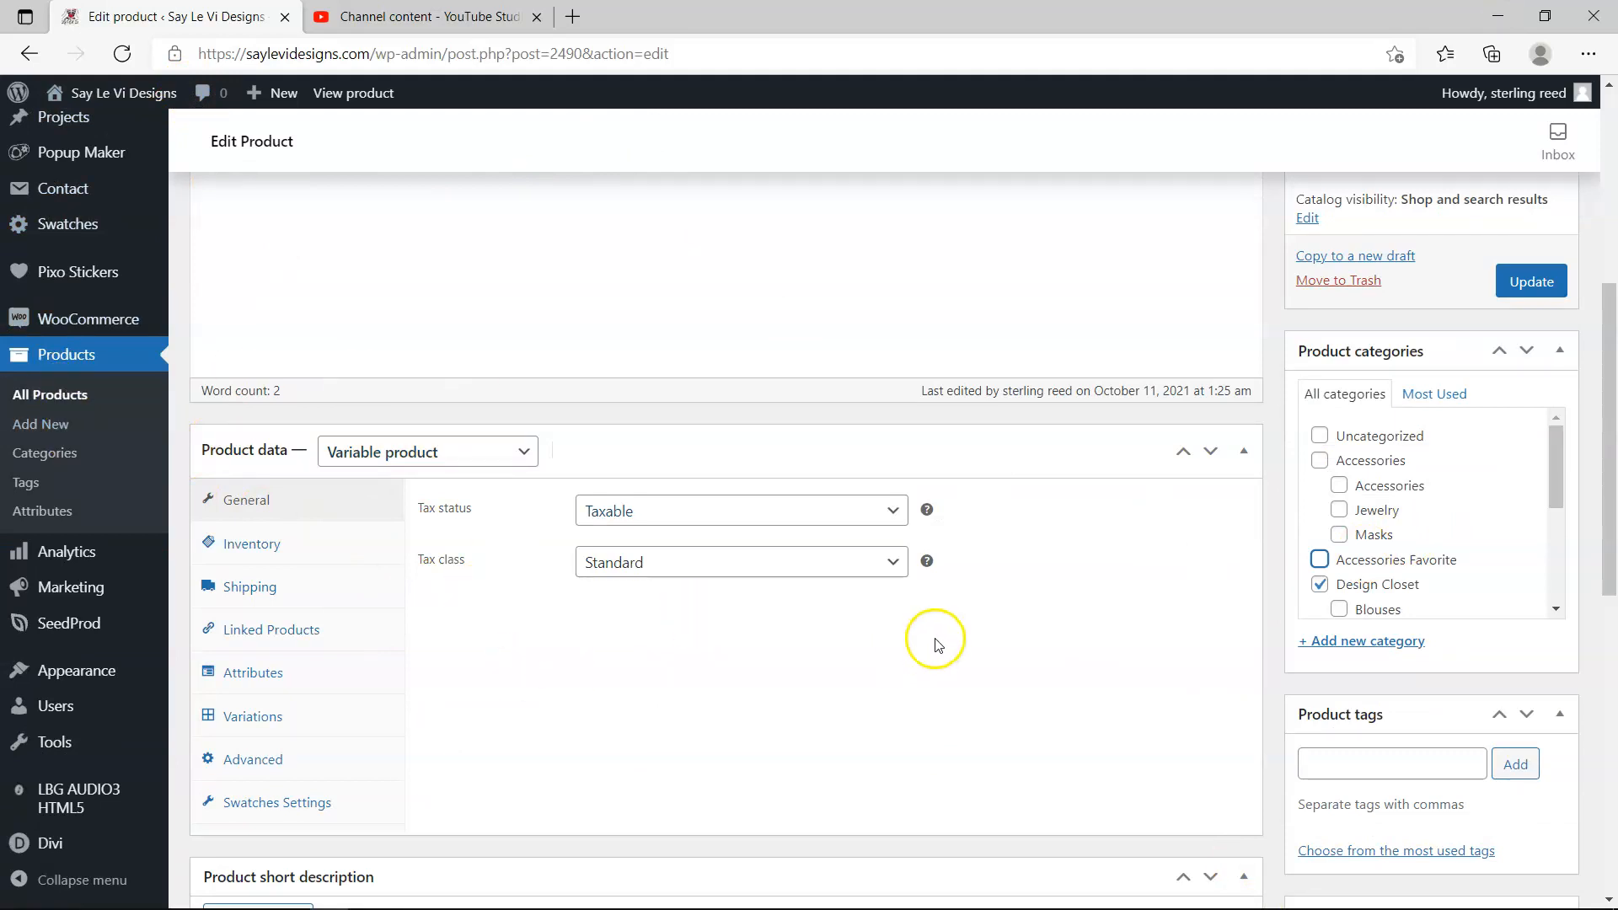
{"action": "scroll", "coordinate": [792, 689], "scroll_direction": "down", "scroll_amount": 7}
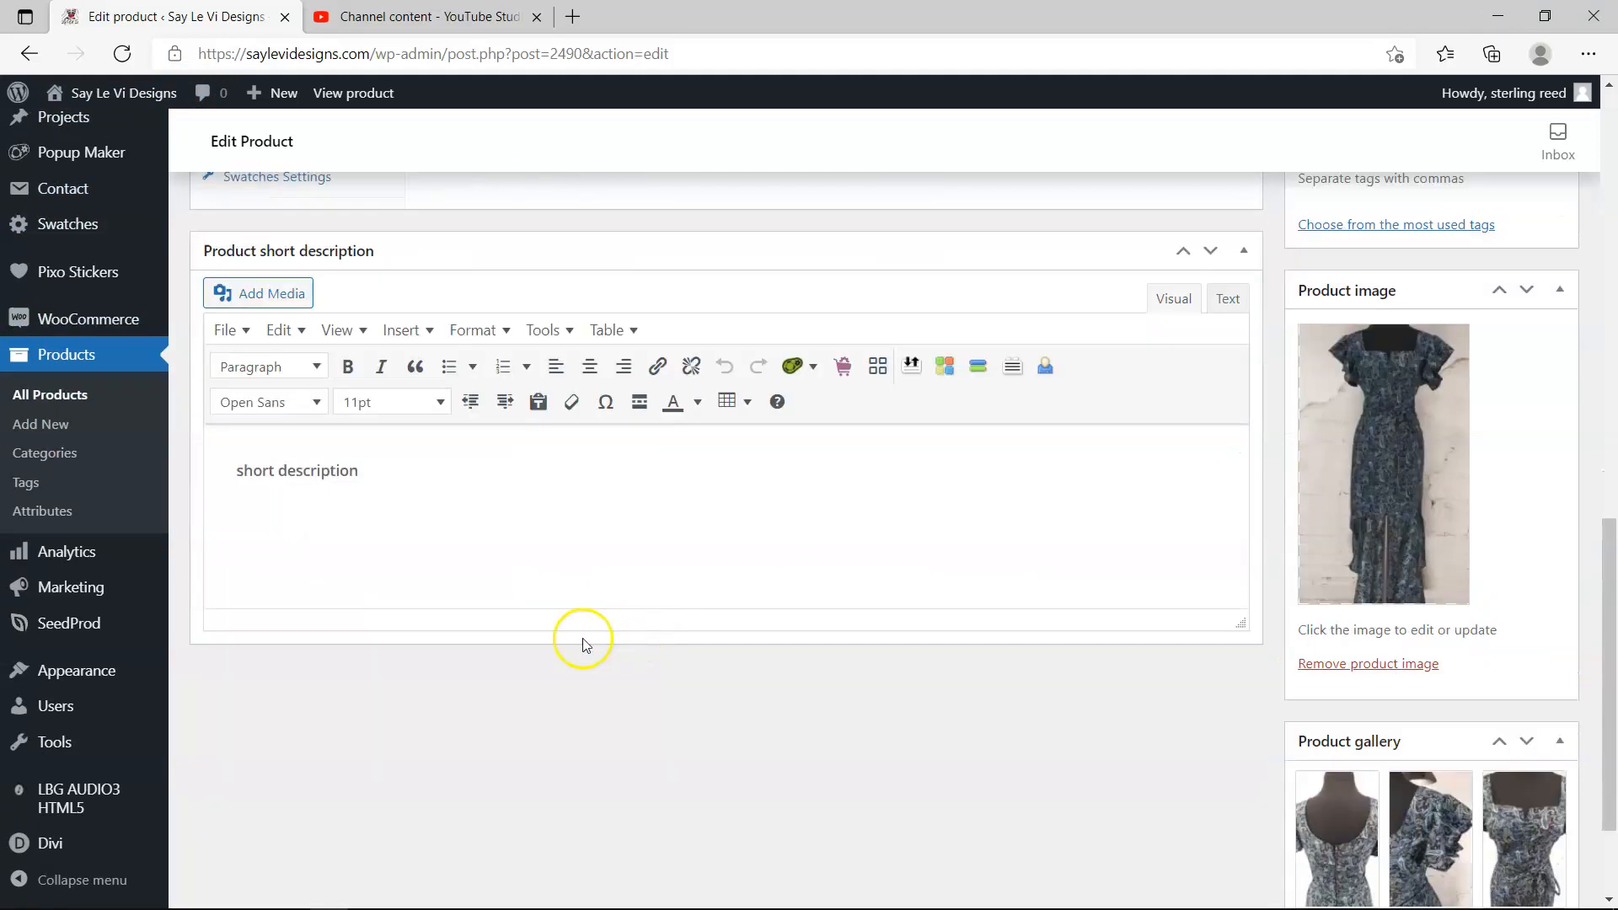
{"action": "scroll", "coordinate": [585, 643], "scroll_direction": "up", "scroll_amount": 6}
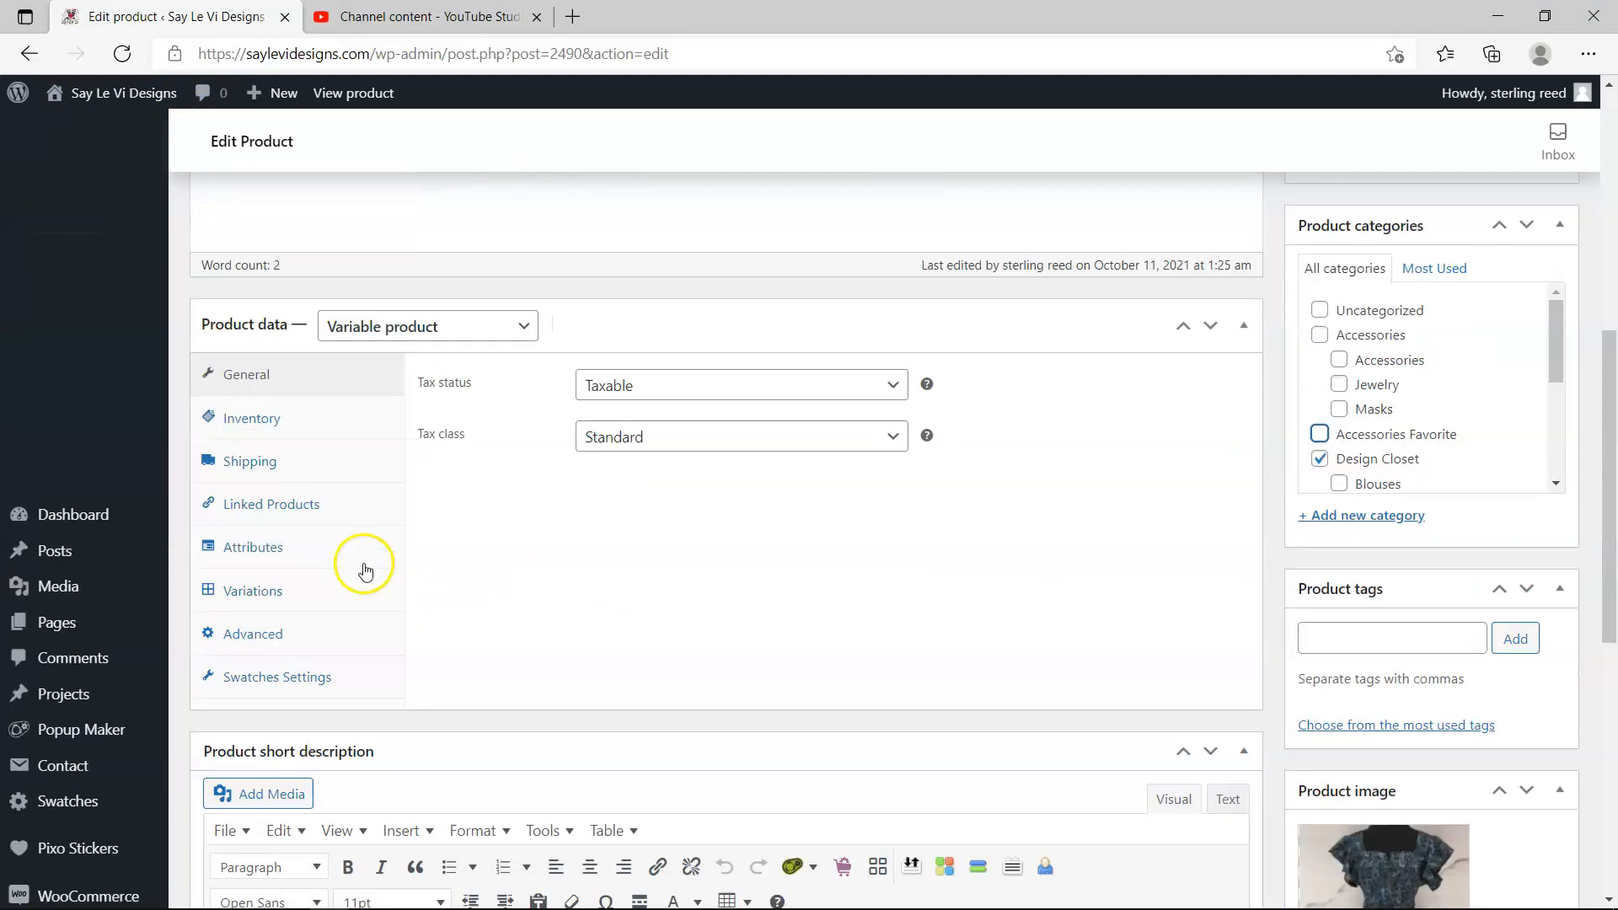
{"action": "left_click", "coordinate": [247, 560]}
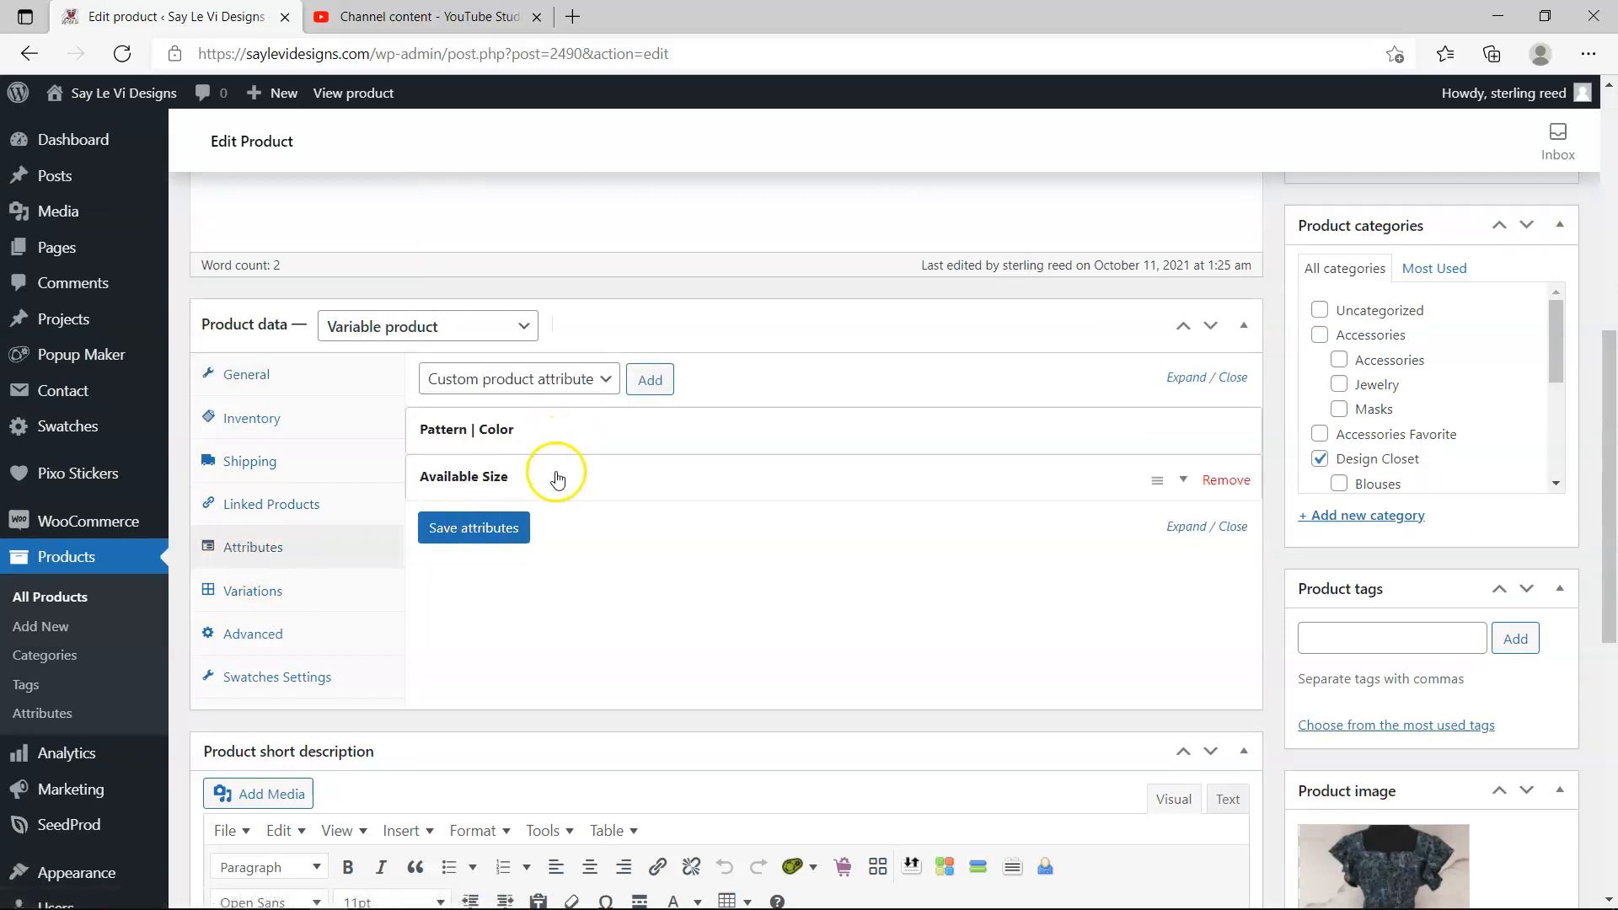
- View the product's variations and the available variation actions, including Create variations from all attributes, and review the descriptions and product image
{"action": "left_click", "coordinate": [271, 587]}
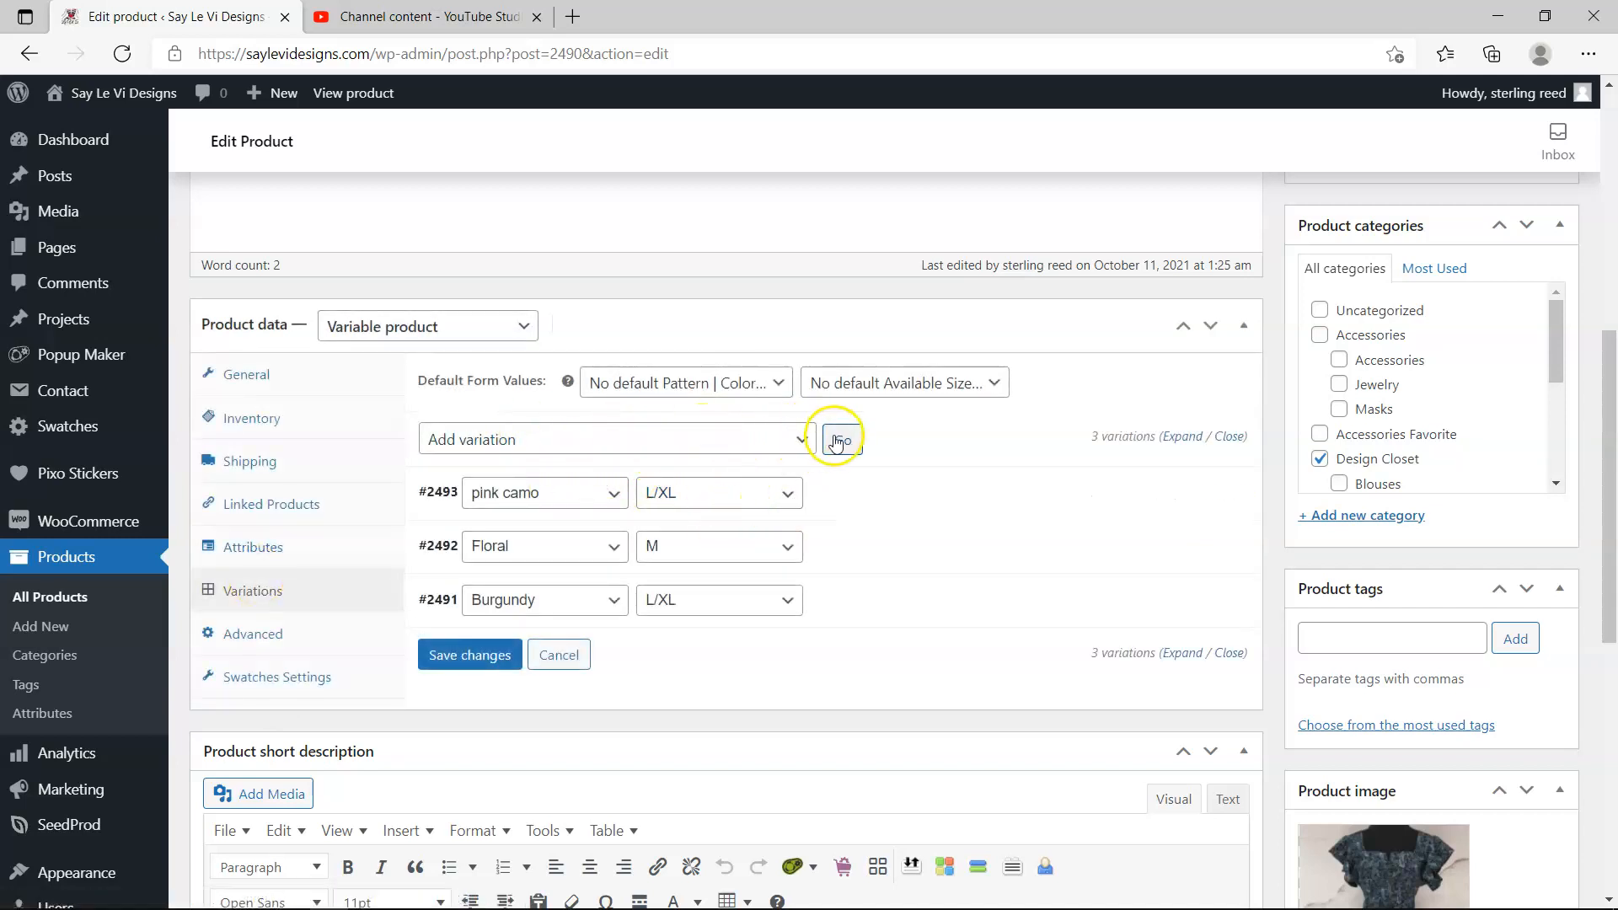
{"action": "left_click", "coordinate": [792, 438]}
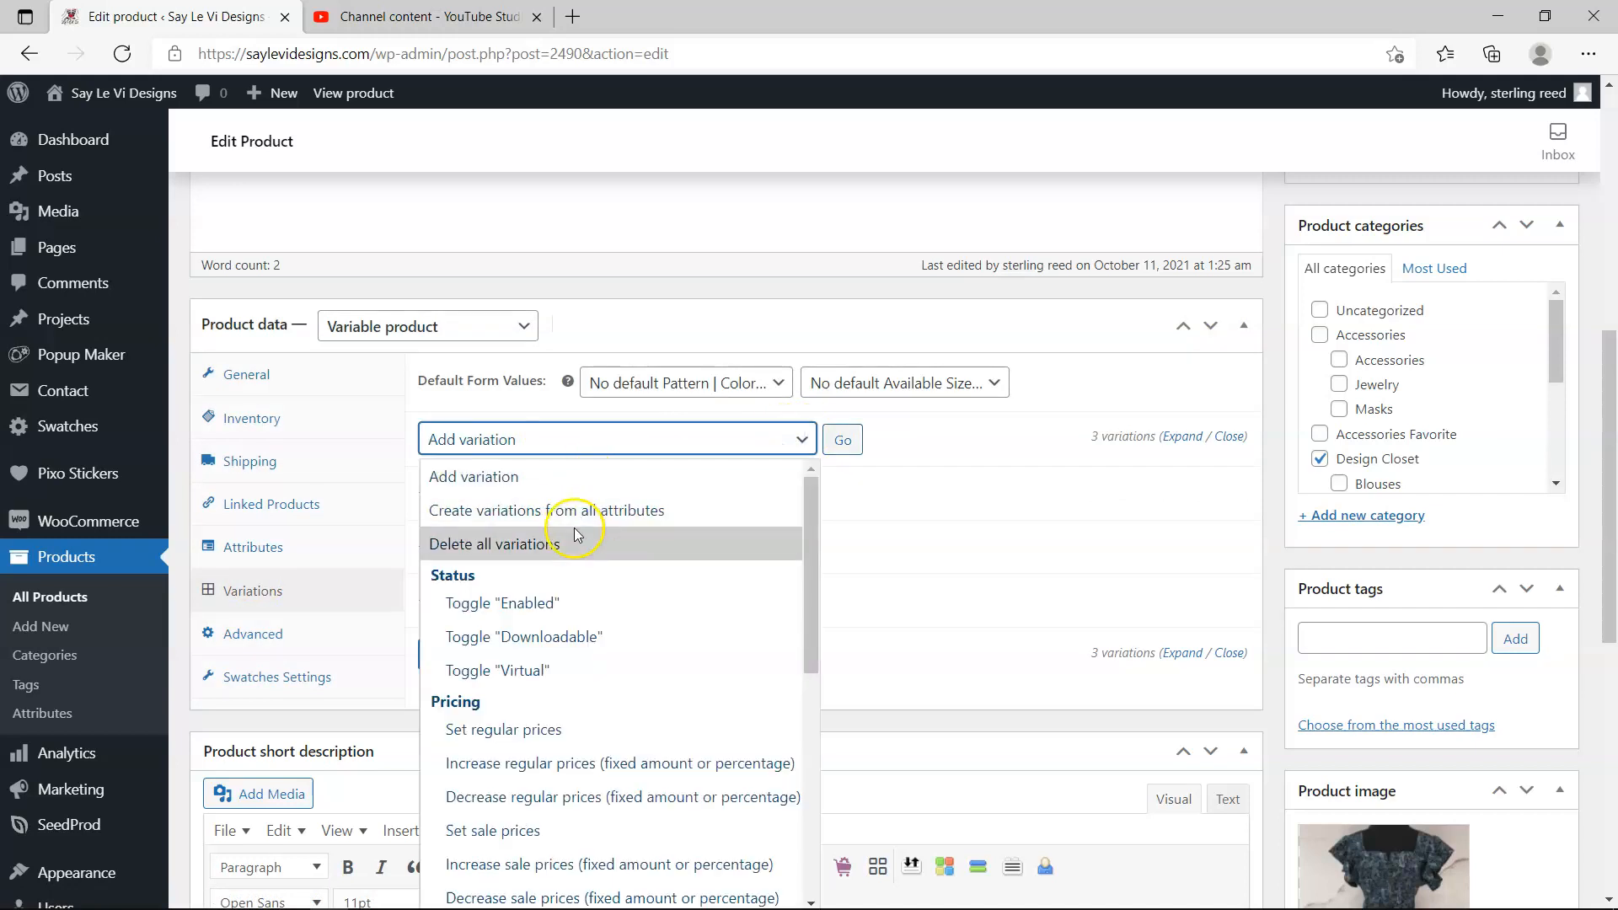
{"action": "left_click", "coordinate": [1017, 439]}
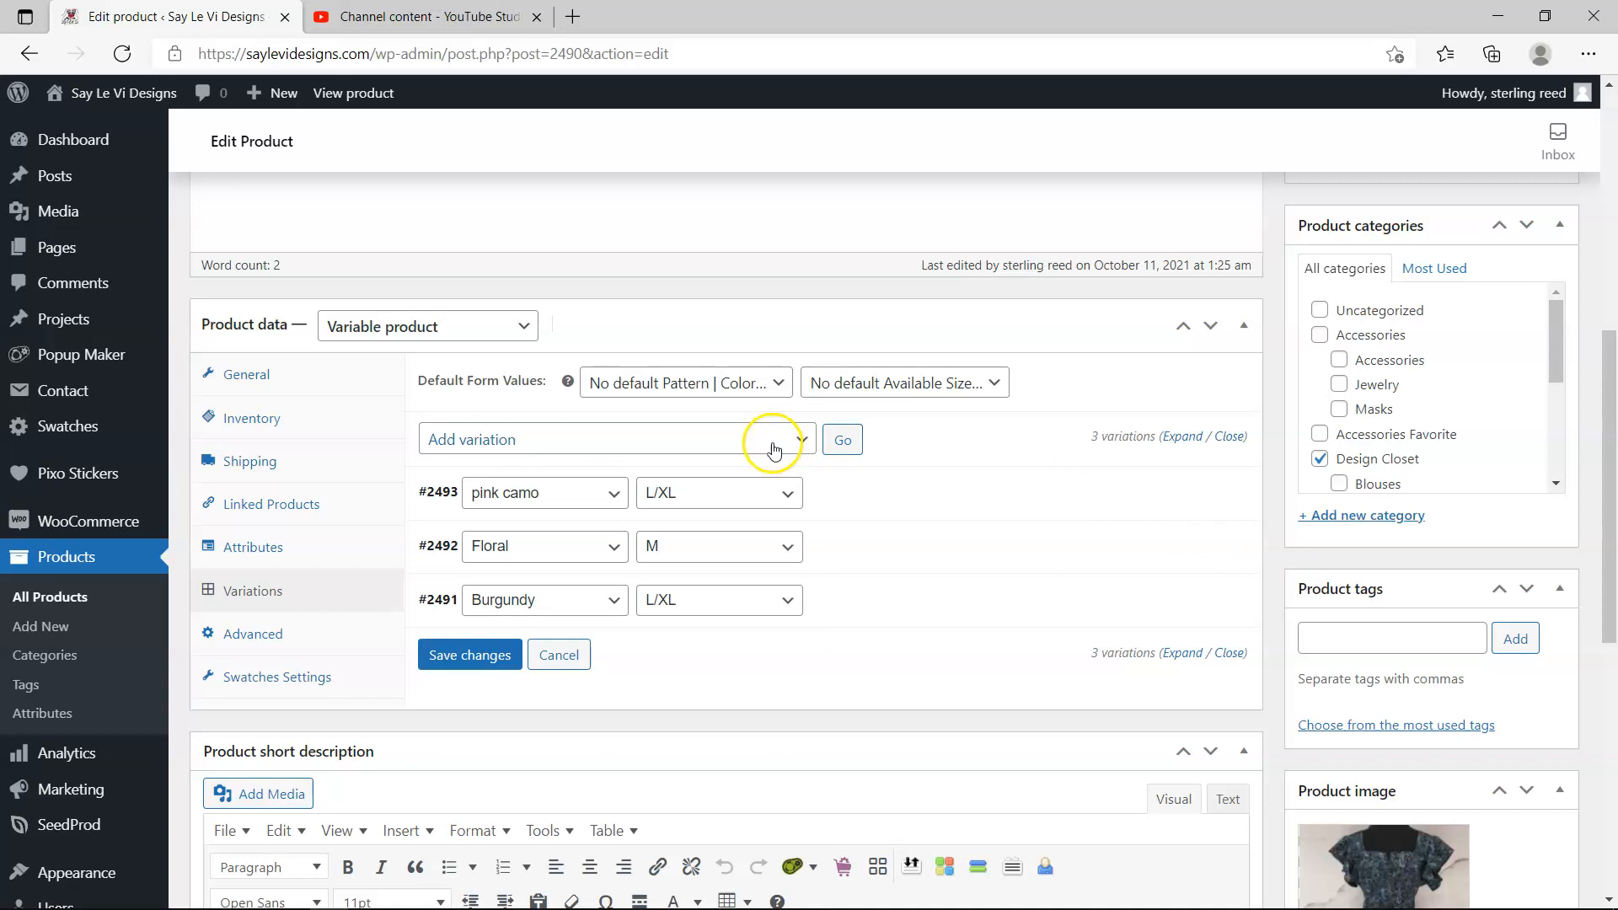
{"action": "left_click", "coordinate": [643, 425]}
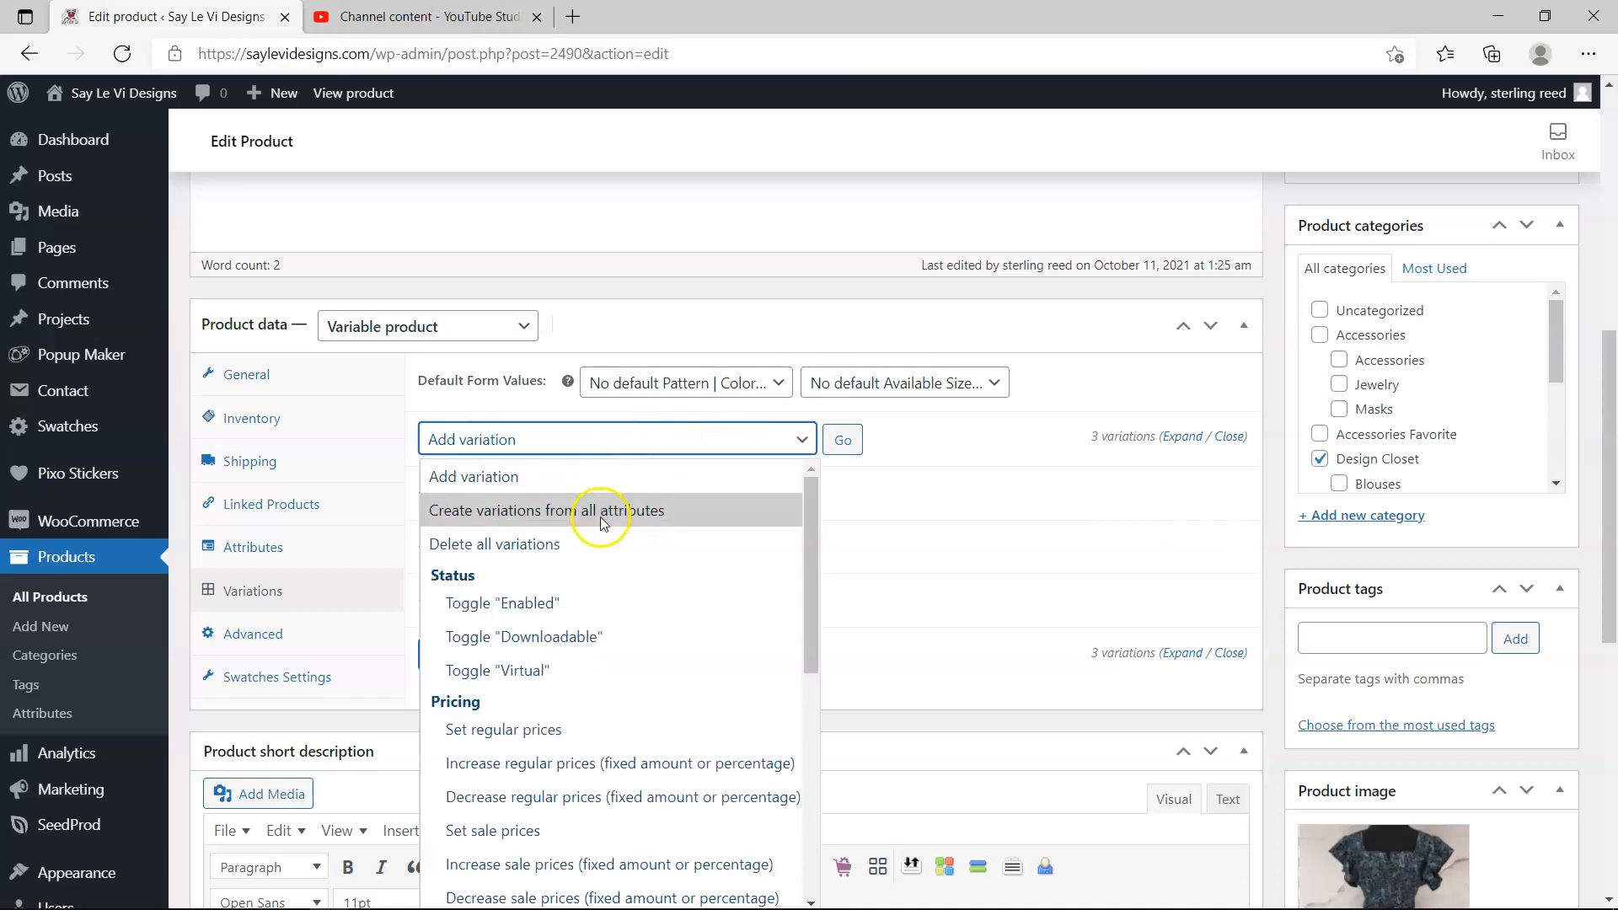
{"action": "left_click", "coordinate": [935, 436]}
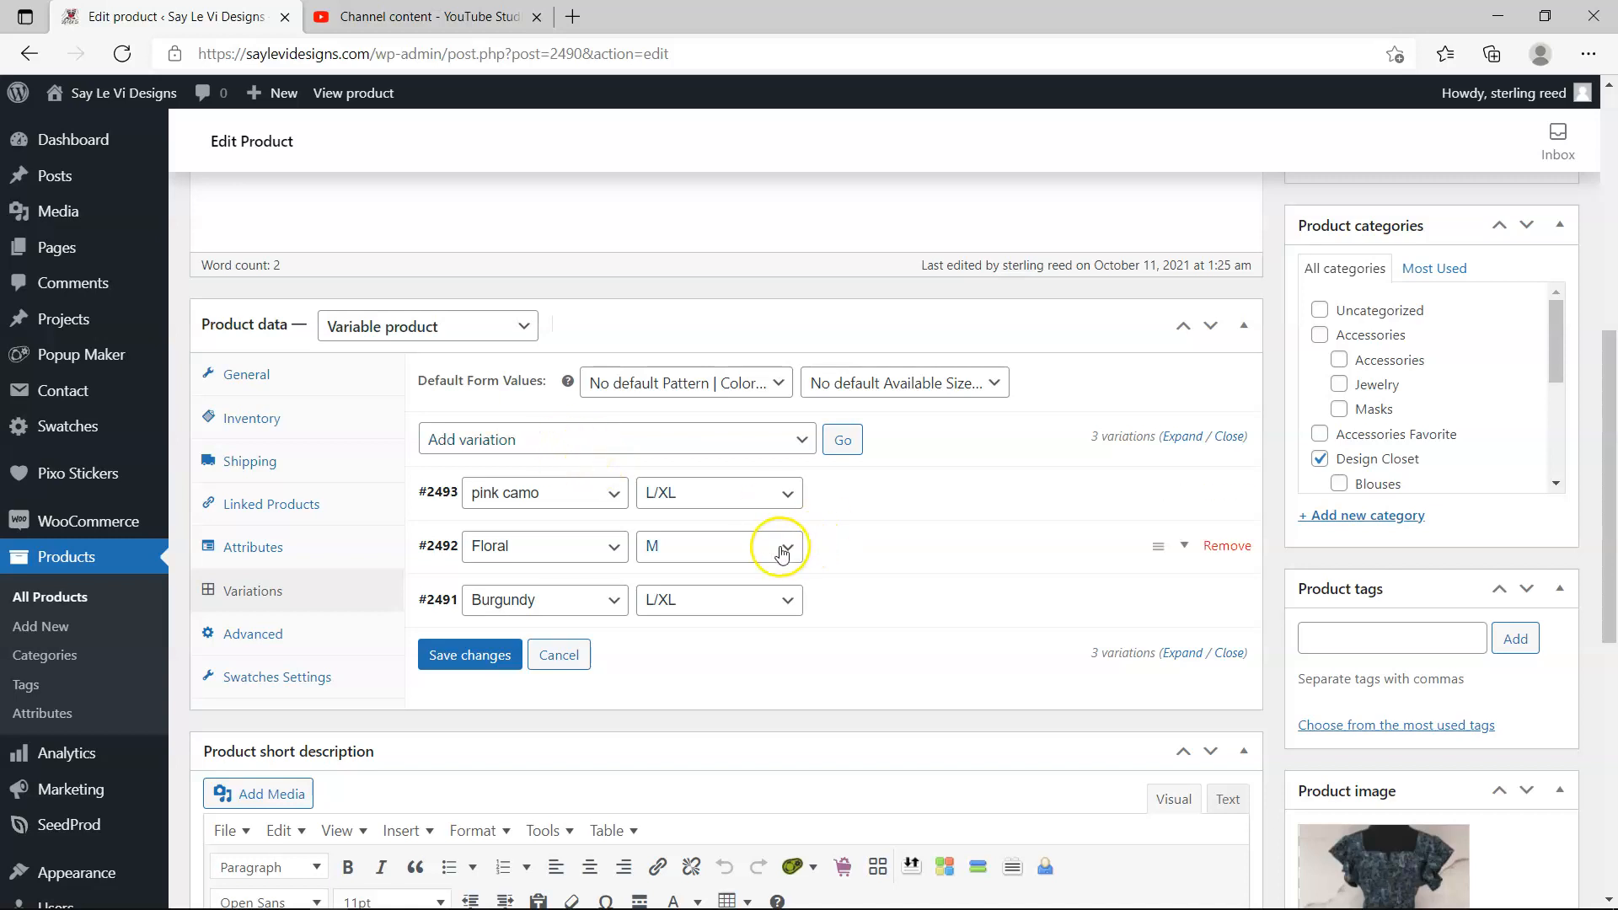
{"action": "scroll", "coordinate": [834, 628], "scroll_direction": "down", "scroll_amount": 5}
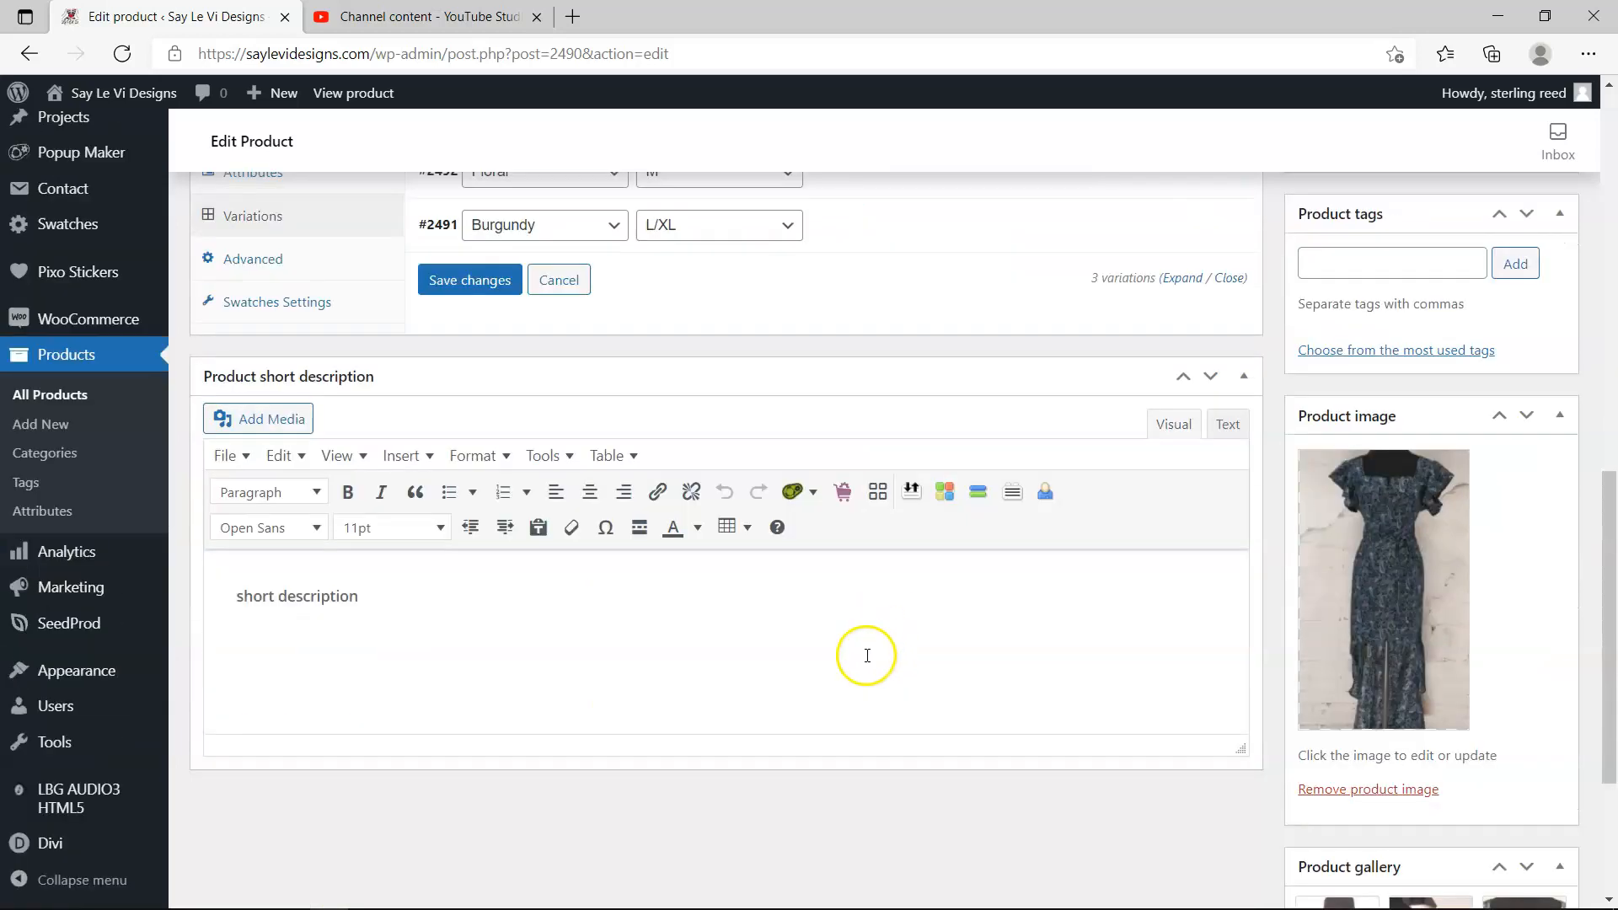
{"action": "scroll", "coordinate": [840, 750], "scroll_direction": "up", "scroll_amount": 12}
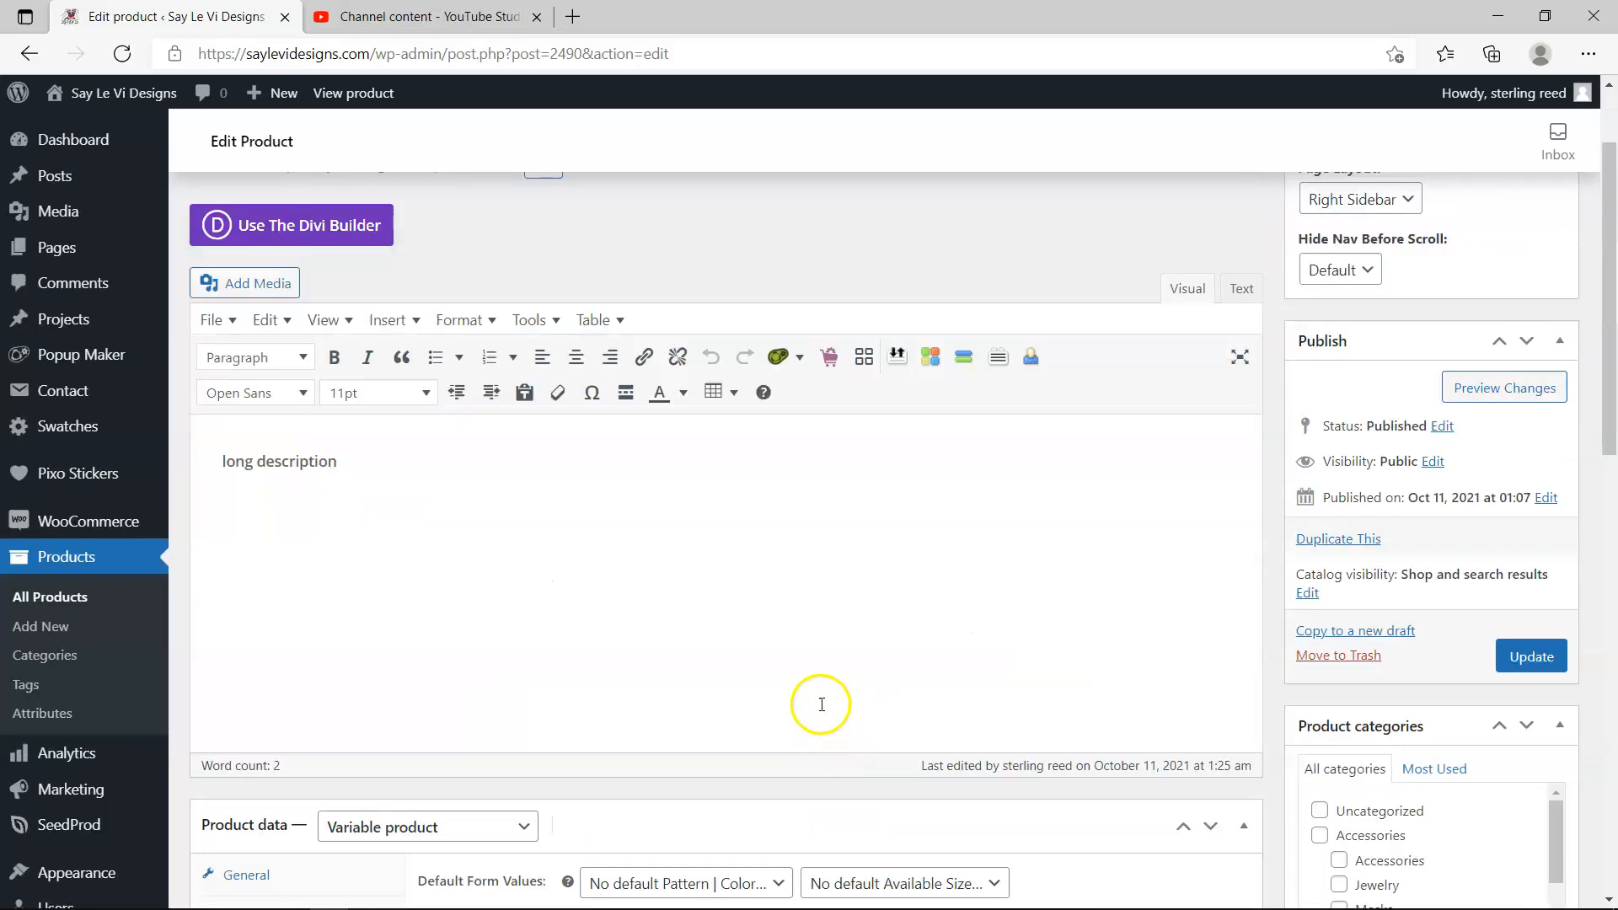